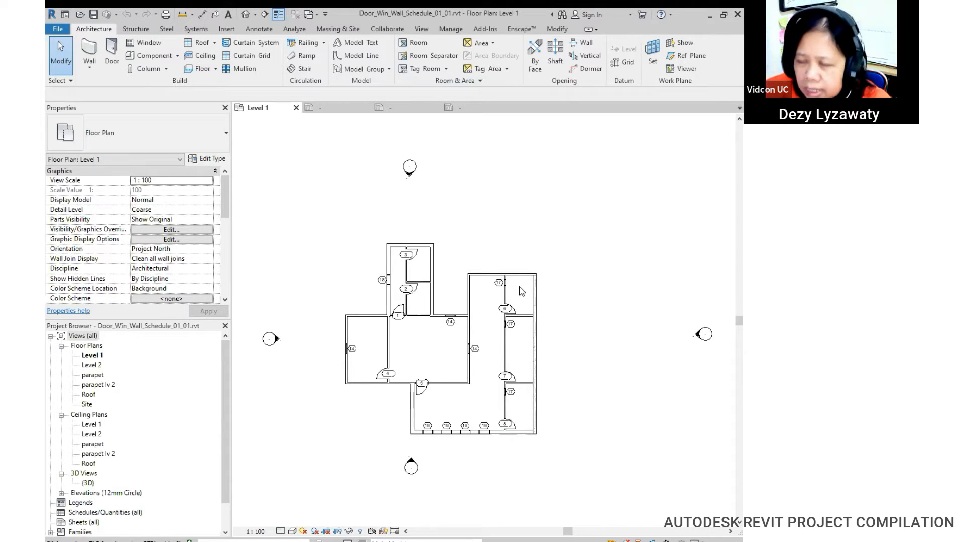
Step: Close the Properties palette and select Schedules/Quantities (all) in the expanded Project Browser
{"action": "scroll", "coordinate": [518, 288], "scroll_direction": "down", "scroll_amount": 2}
{"action": "scroll", "coordinate": [474, 324], "scroll_direction": "up", "scroll_amount": 2}
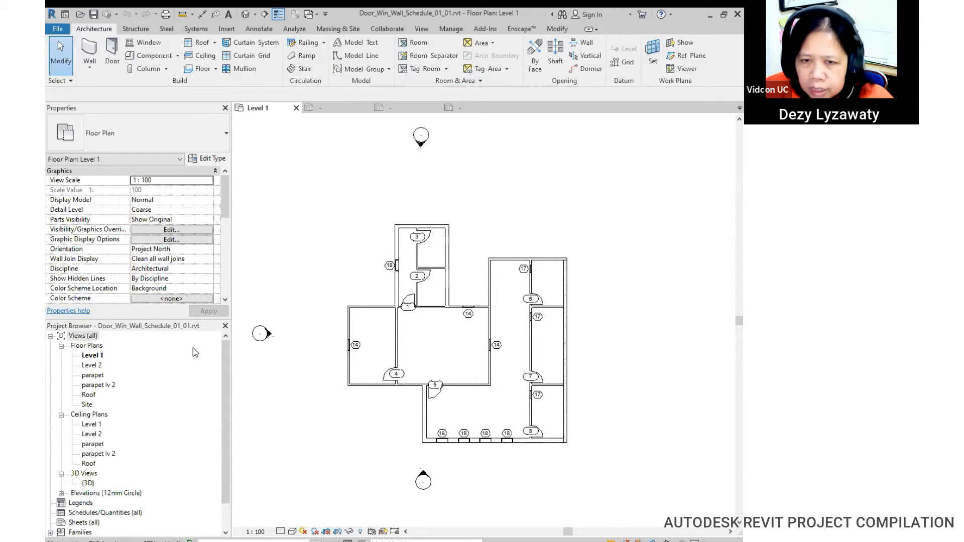
{"action": "left_click", "coordinate": [225, 109]}
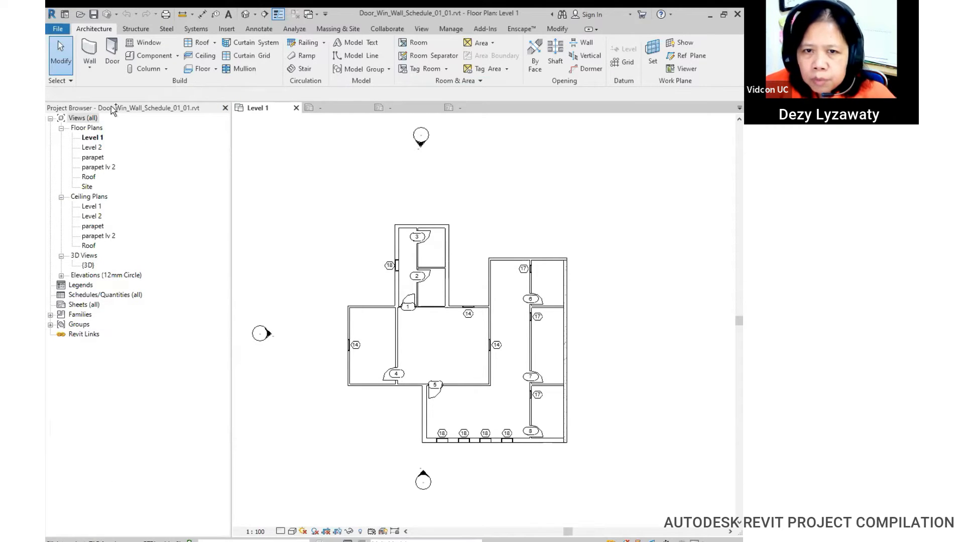
{"action": "left_click", "coordinate": [95, 296]}
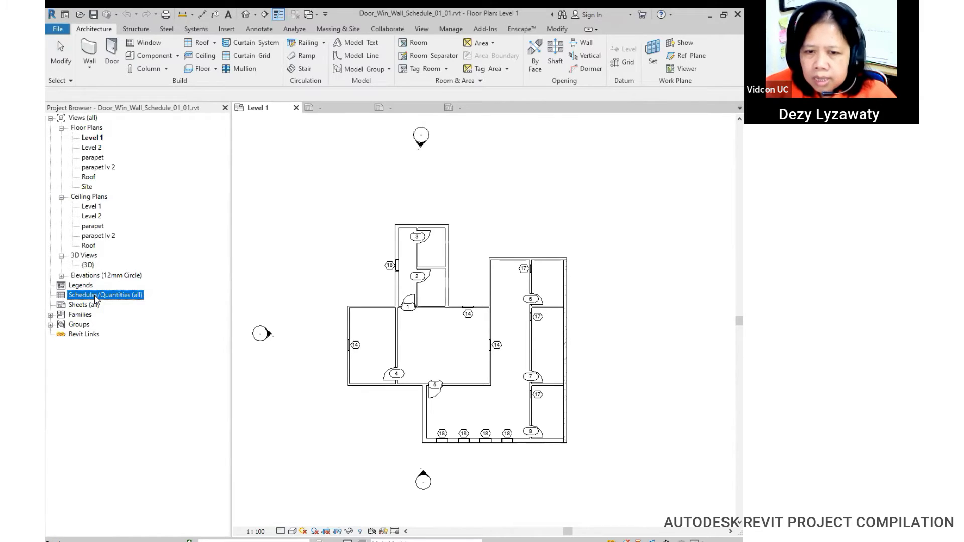
Step: Start a new schedule for the Doors category with the Architecture discipline filter
{"action": "right_click", "coordinate": [95, 297]}
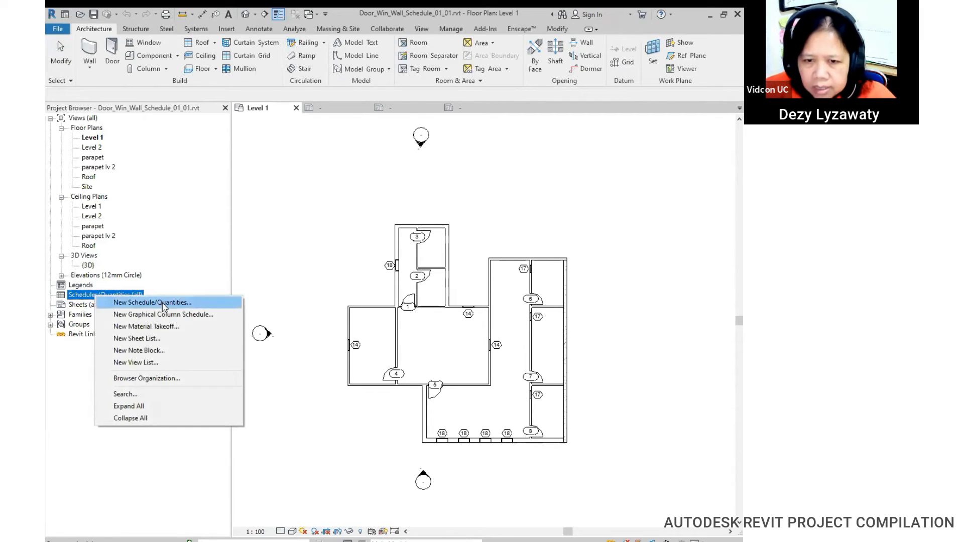
{"action": "left_click", "coordinate": [176, 302]}
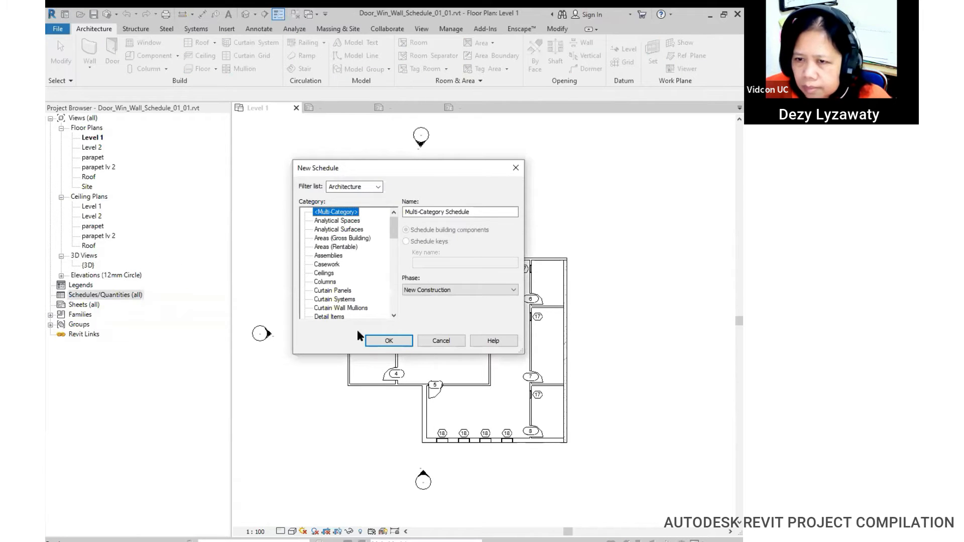
{"action": "left_click", "coordinate": [376, 187]}
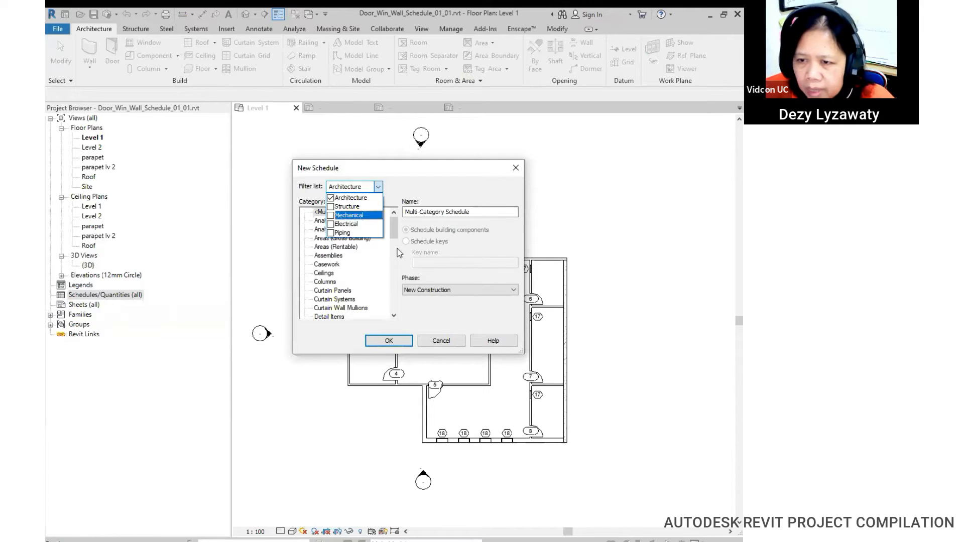
{"action": "left_click", "coordinate": [429, 187]}
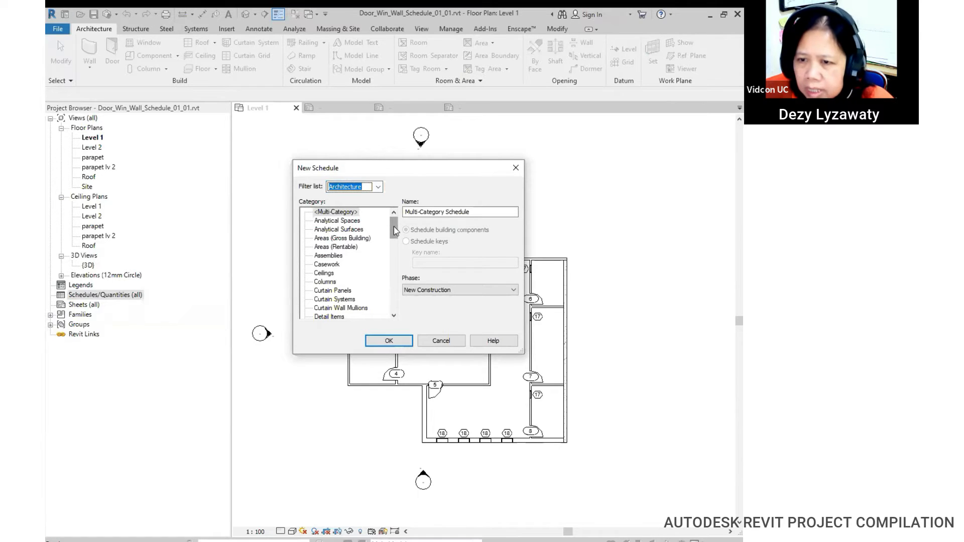
{"action": "mouse_move", "coordinate": [395, 231]}
{"action": "left_mouse_down"}
{"action": "mouse_move", "coordinate": [394, 255]}
{"action": "mouse_move", "coordinate": [394, 245]}
{"action": "left_mouse_up"}
{"action": "left_click", "coordinate": [322, 265]}
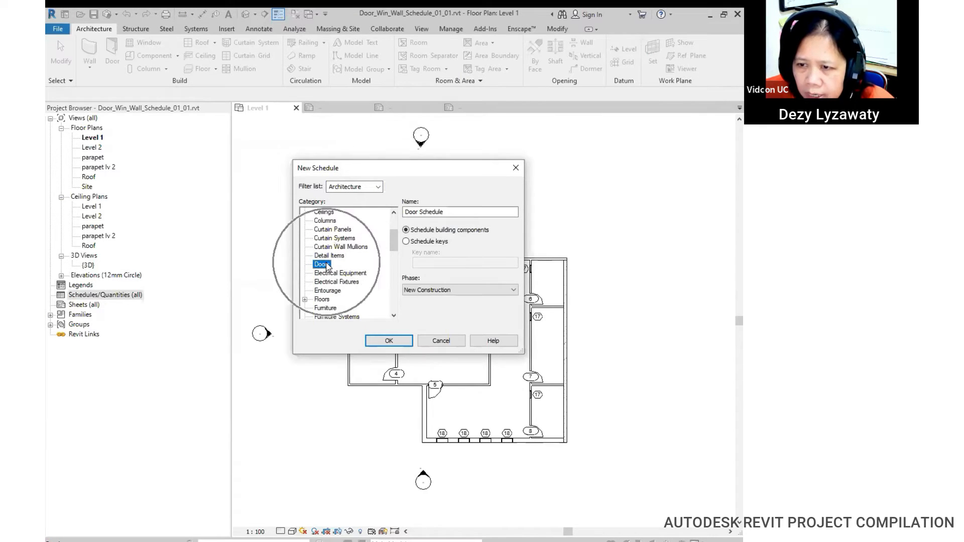
{"action": "left_click", "coordinate": [376, 341]}
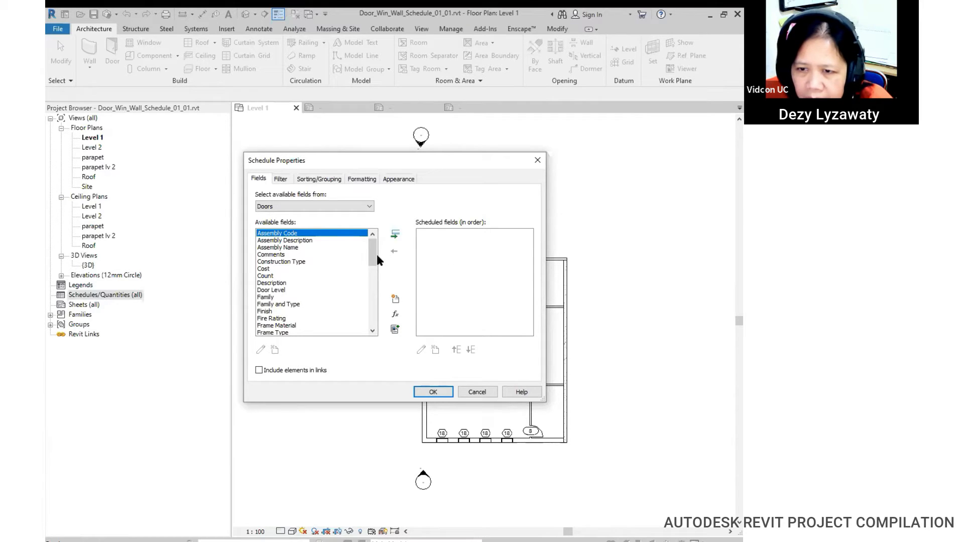
Step: Add the Family and Type, Count and Cost fields to the door schedule
{"action": "left_click", "coordinate": [293, 304]}
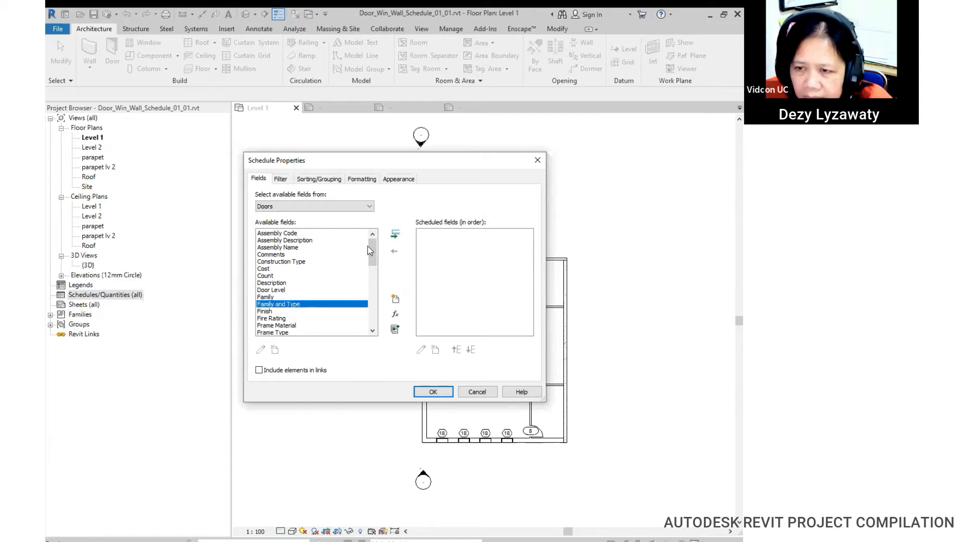
{"action": "left_click", "coordinate": [395, 234]}
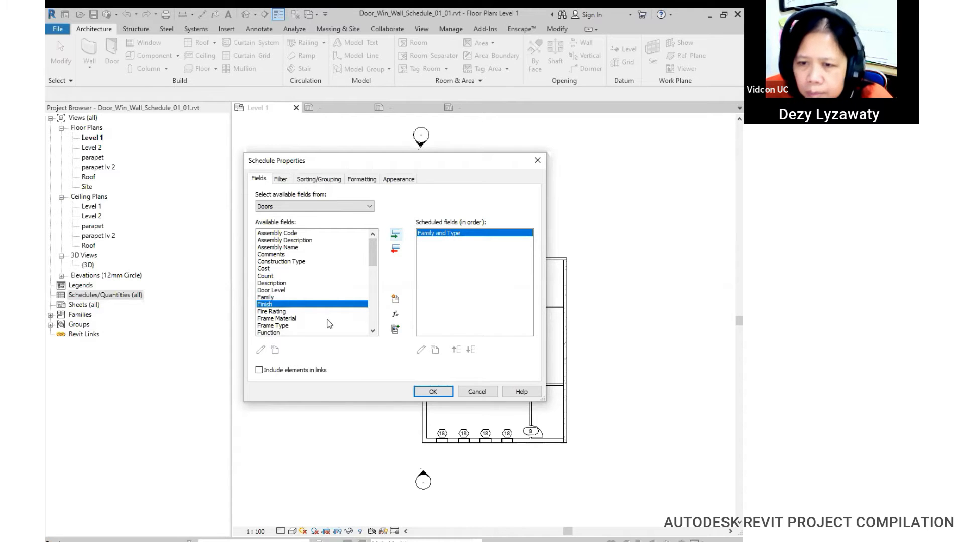
{"action": "left_click", "coordinate": [266, 276]}
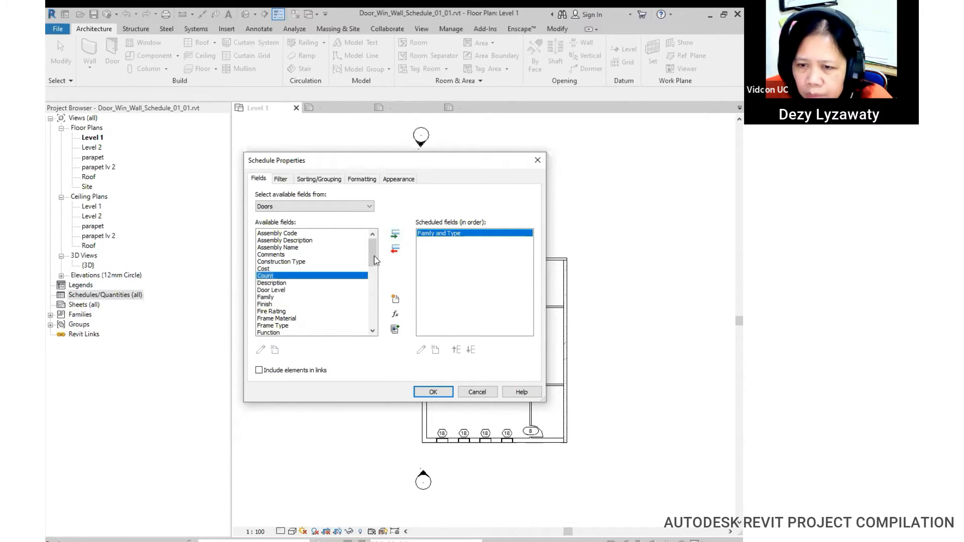
{"action": "left_click", "coordinate": [395, 235]}
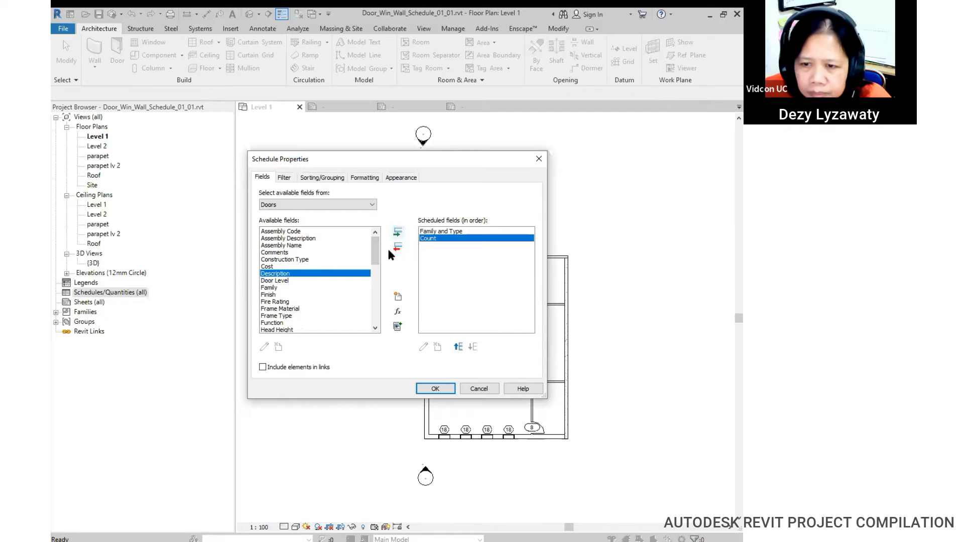
{"action": "mouse_move", "coordinate": [375, 260]}
{"action": "left_mouse_down"}
{"action": "mouse_move", "coordinate": [374, 279]}
{"action": "mouse_move", "coordinate": [375, 260]}
{"action": "left_mouse_up"}
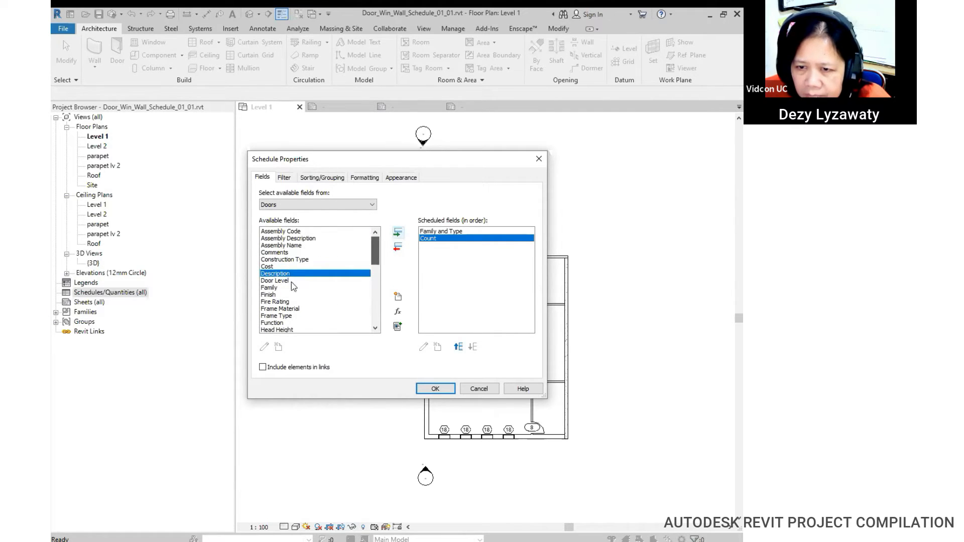
{"action": "left_click", "coordinate": [273, 267]}
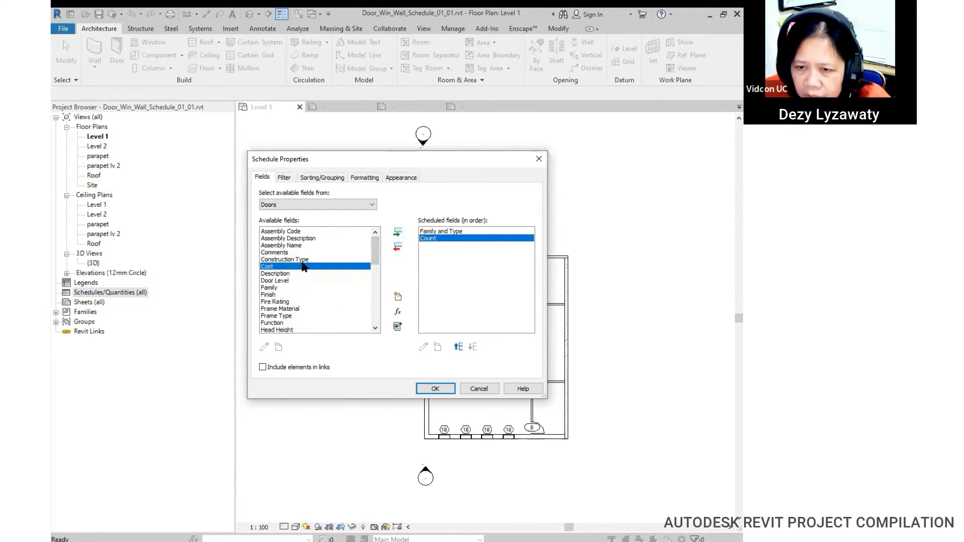
{"action": "left_click", "coordinate": [398, 233]}
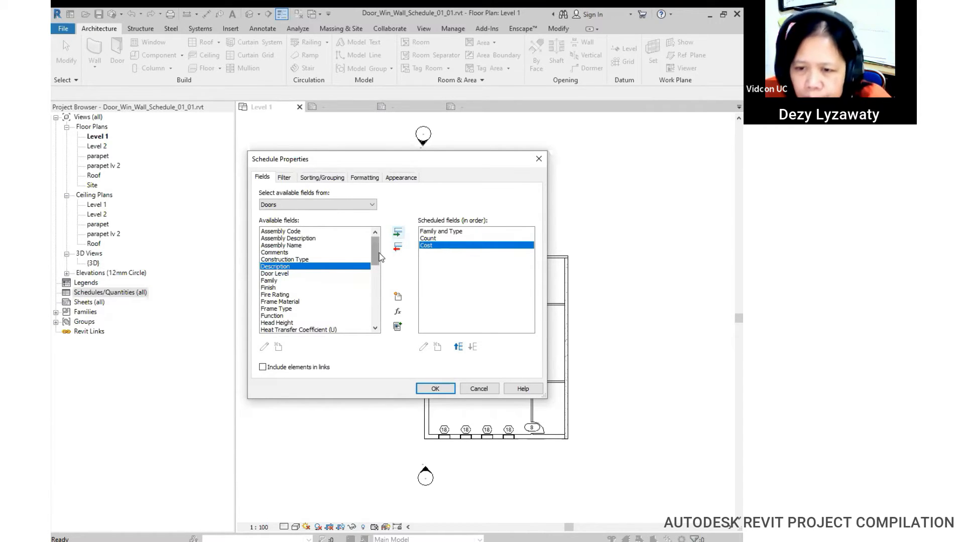
{"action": "left_click_drag", "start_coordinate": [380, 258], "coordinate": [377, 325]}
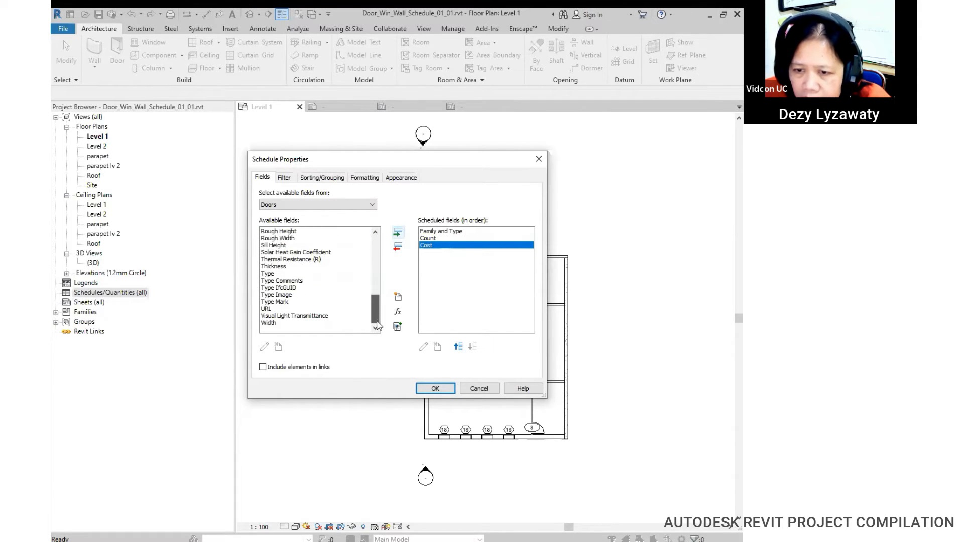
Step: Add the Width, Height and Level fields as further schedule columns
{"action": "left_click", "coordinate": [271, 323]}
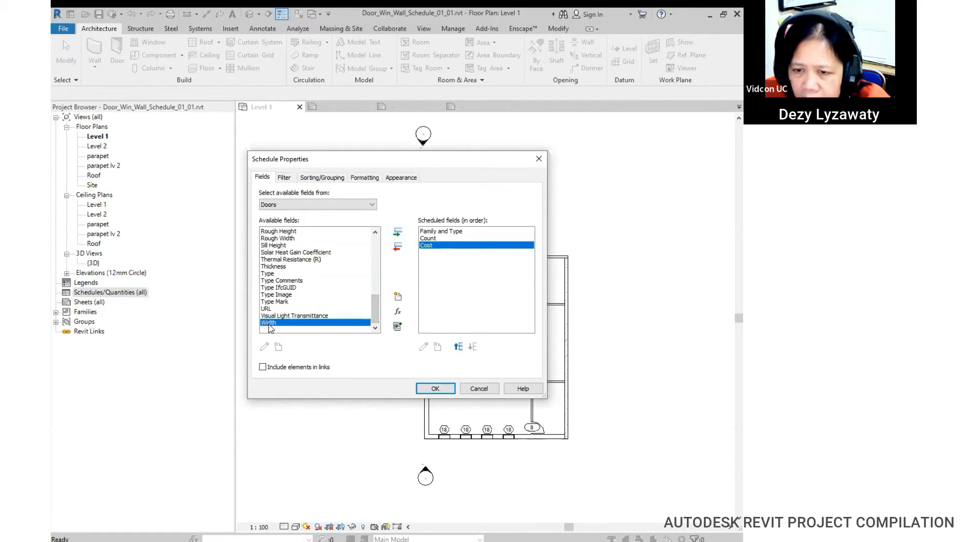
{"action": "left_click", "coordinate": [397, 232]}
{"action": "left_click_drag", "start_coordinate": [375, 308], "coordinate": [379, 266]}
{"action": "left_click", "coordinate": [281, 301]}
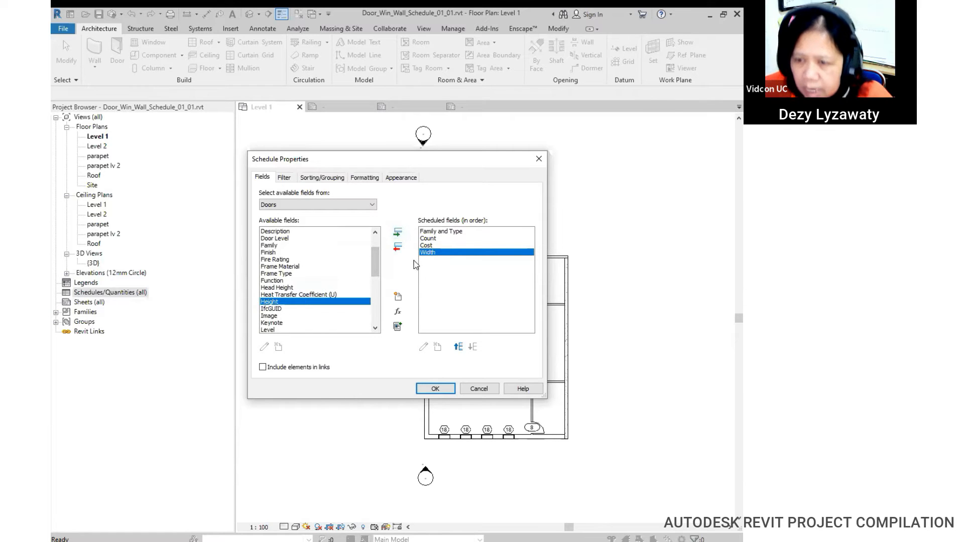
{"action": "left_click", "coordinate": [398, 233]}
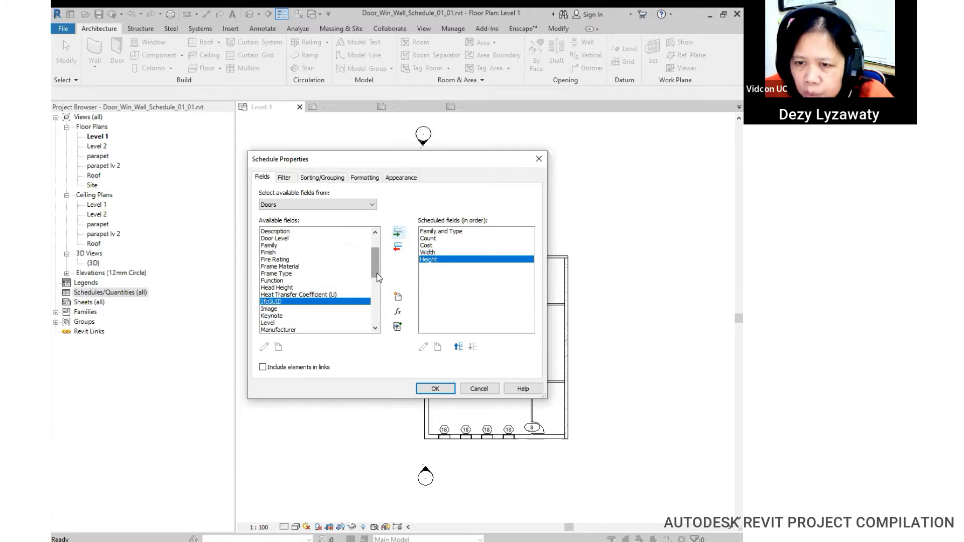
{"action": "mouse_move", "coordinate": [378, 277]}
{"action": "left_mouse_down"}
{"action": "mouse_move", "coordinate": [378, 322]}
{"action": "mouse_move", "coordinate": [379, 290]}
{"action": "left_mouse_up"}
{"action": "left_click", "coordinate": [272, 266]}
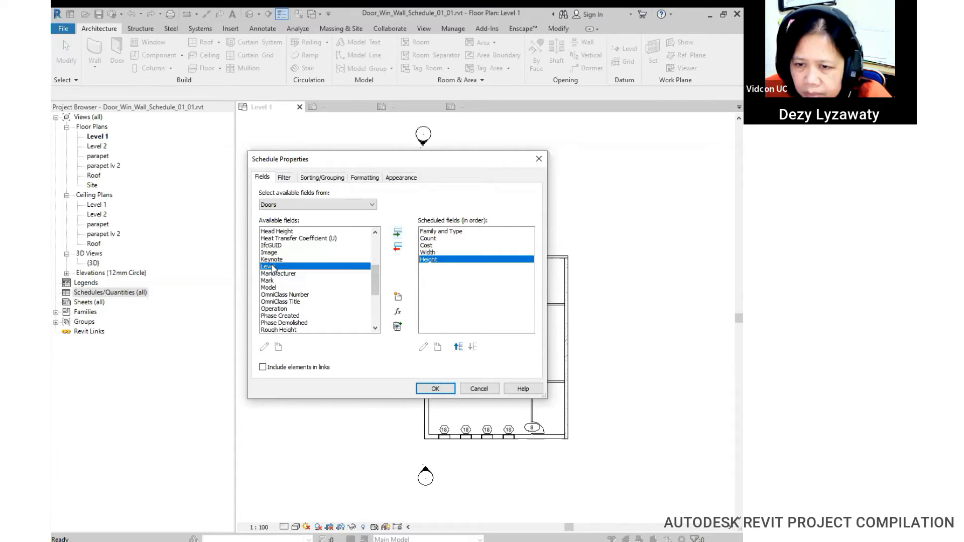
{"action": "left_click", "coordinate": [397, 233]}
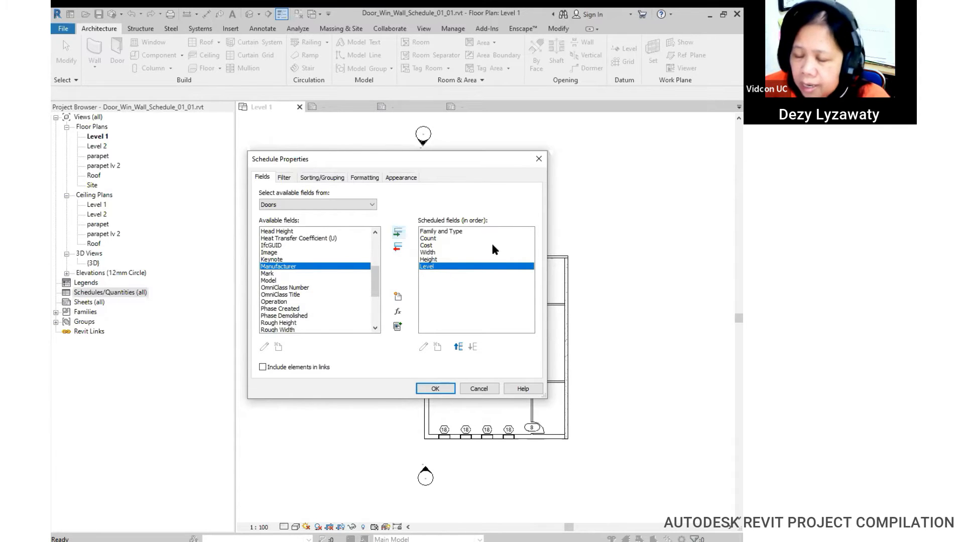
Step: Reorder the columns to Family and Type, Level, Count, Width, Height, with Cost last
{"action": "left_click", "coordinate": [457, 352]}
{"action": "left_click", "coordinate": [457, 350]}
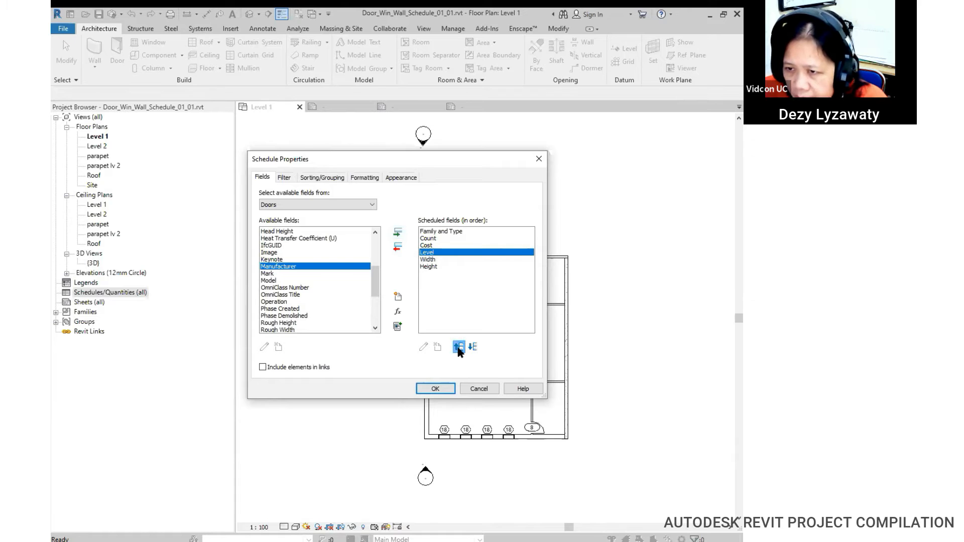
{"action": "left_click", "coordinate": [458, 350]}
{"action": "left_click", "coordinate": [459, 344]}
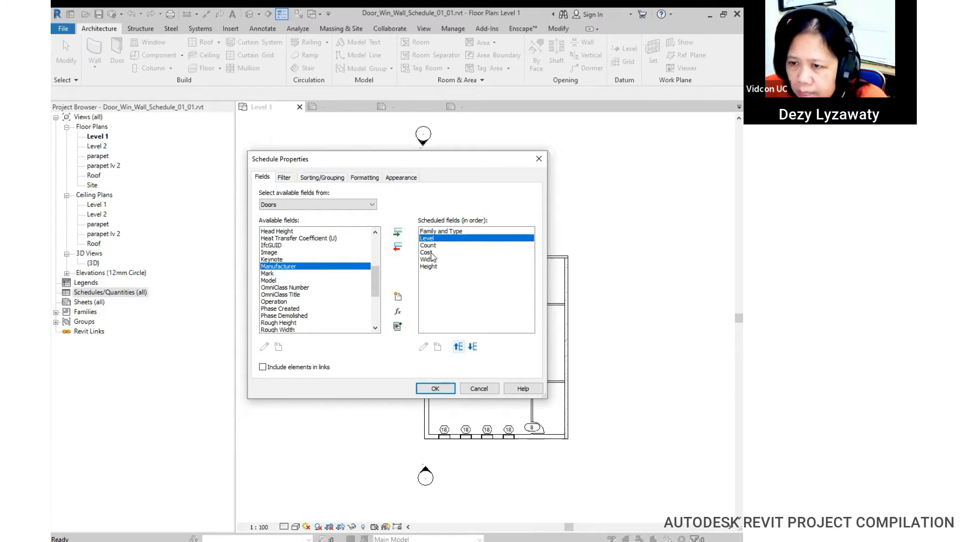
{"action": "left_click", "coordinate": [431, 252]}
{"action": "left_click", "coordinate": [473, 347]}
{"action": "left_click", "coordinate": [472, 348]}
{"action": "left_click", "coordinate": [431, 252]}
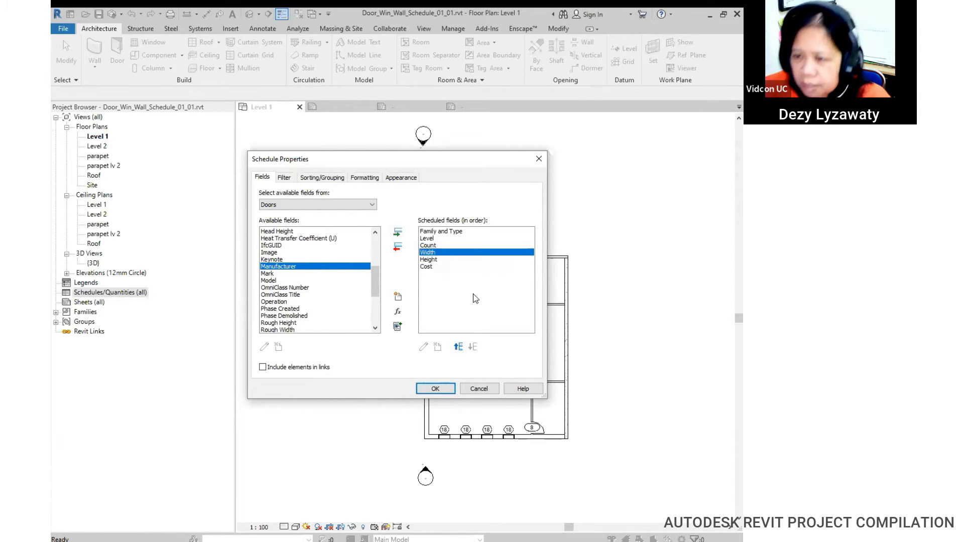
{"action": "left_click", "coordinate": [431, 267]}
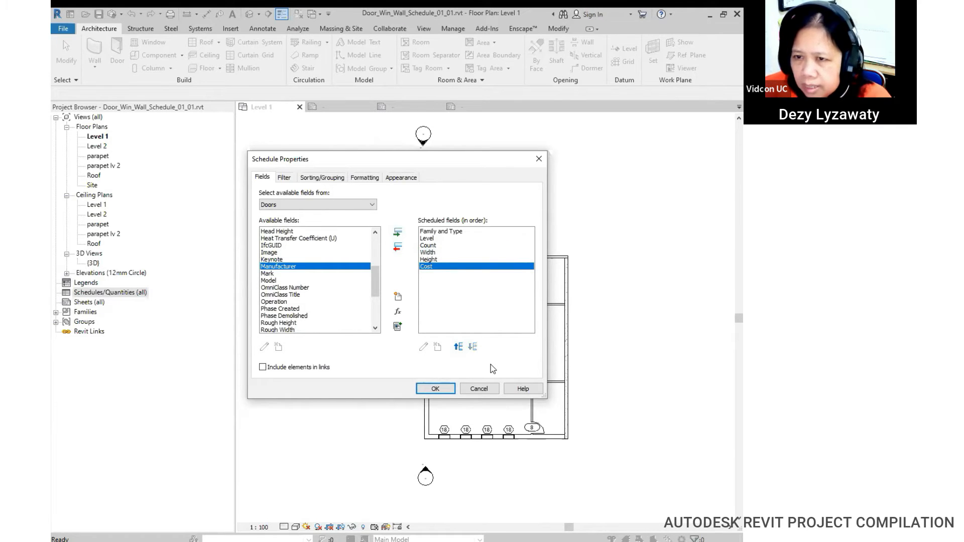
{"action": "left_click", "coordinate": [316, 179]}
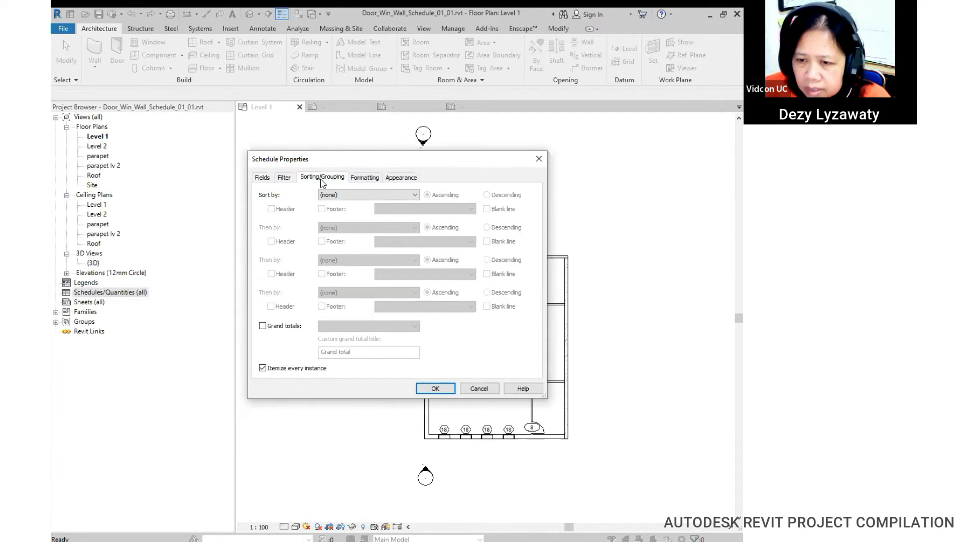
Step: Turn on grand totals, sort by Family and Type, and create the Door Schedule
{"action": "left_click", "coordinate": [279, 326]}
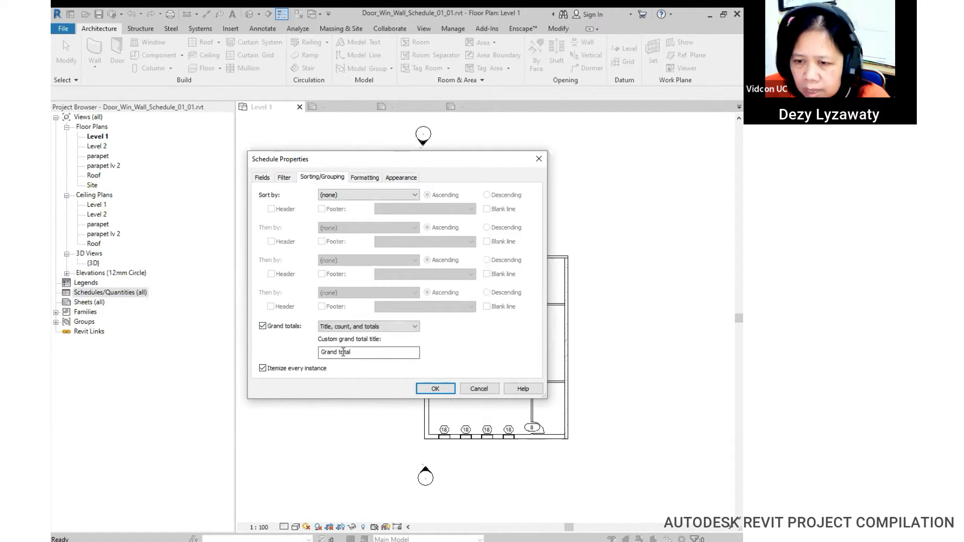
{"action": "left_click", "coordinate": [394, 196]}
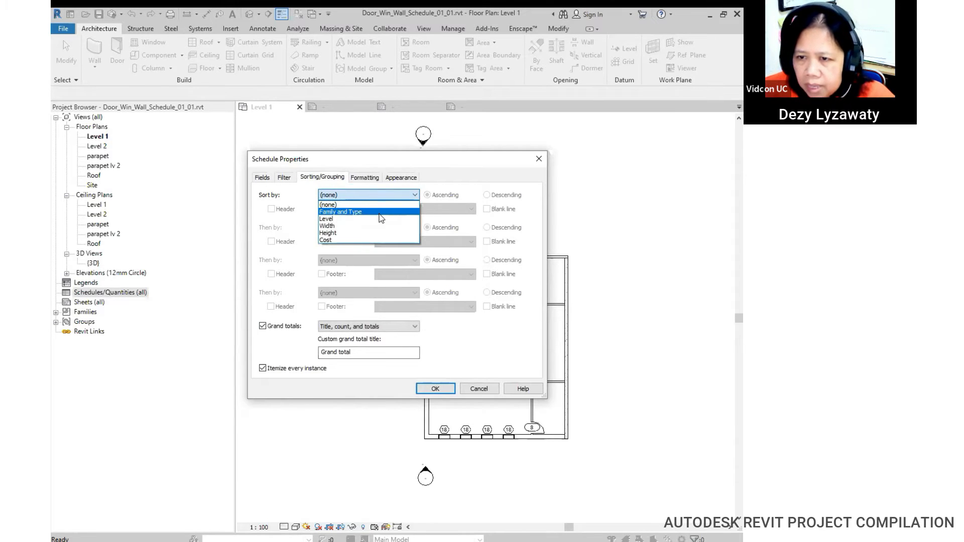
{"action": "left_click", "coordinate": [379, 213]}
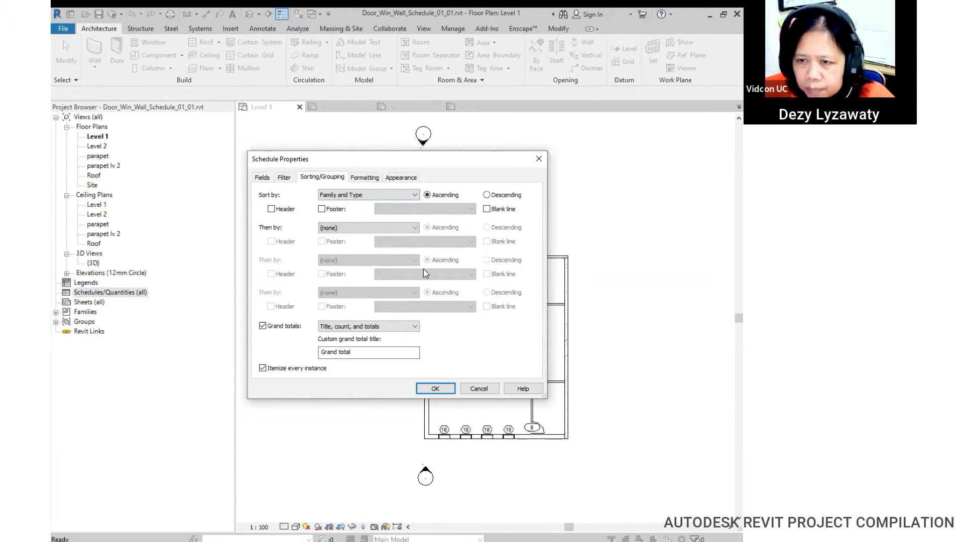
{"action": "left_click", "coordinate": [442, 390]}
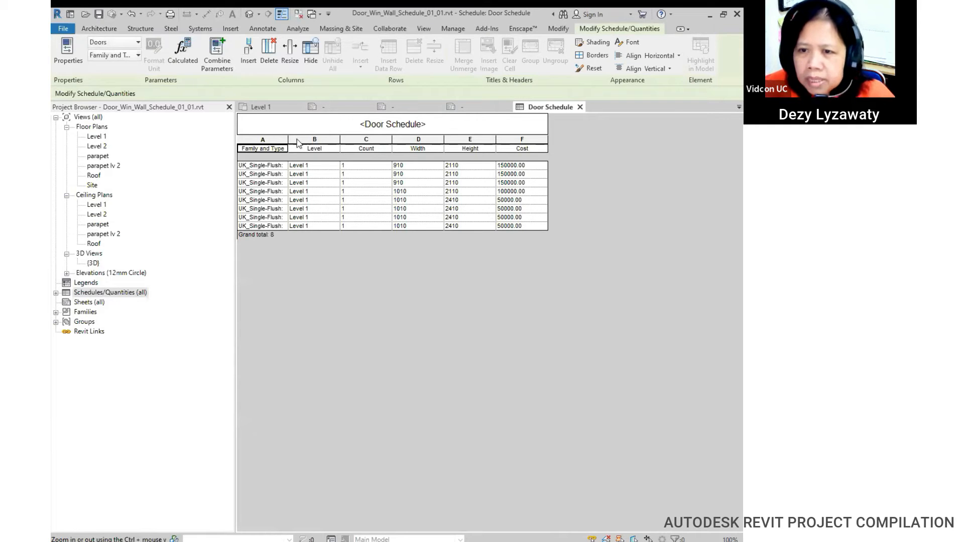
Step: Widen the Family and Type column and select a cell in the Cost column
{"action": "left_click_drag", "start_coordinate": [288, 139], "coordinate": [316, 139]}
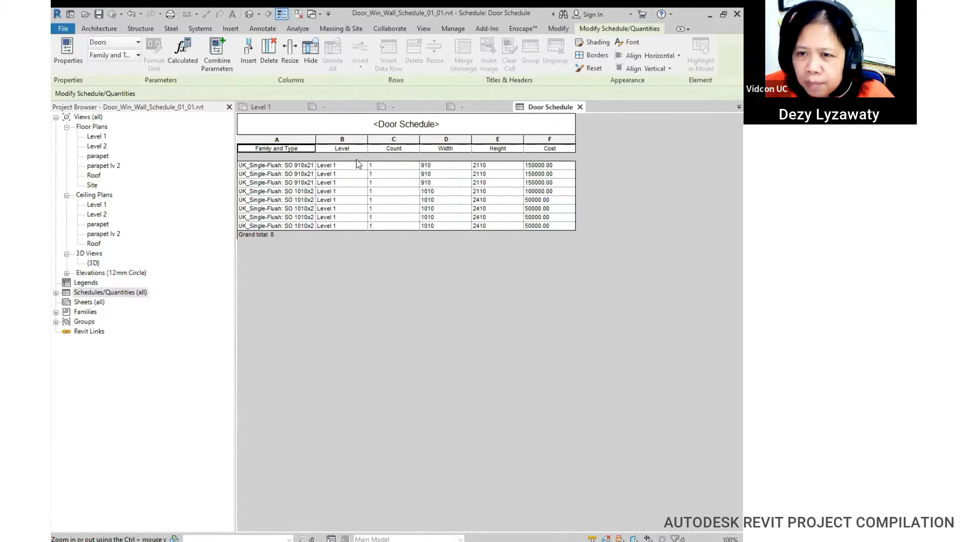
{"action": "left_click", "coordinate": [275, 235]}
{"action": "left_click", "coordinate": [276, 237]}
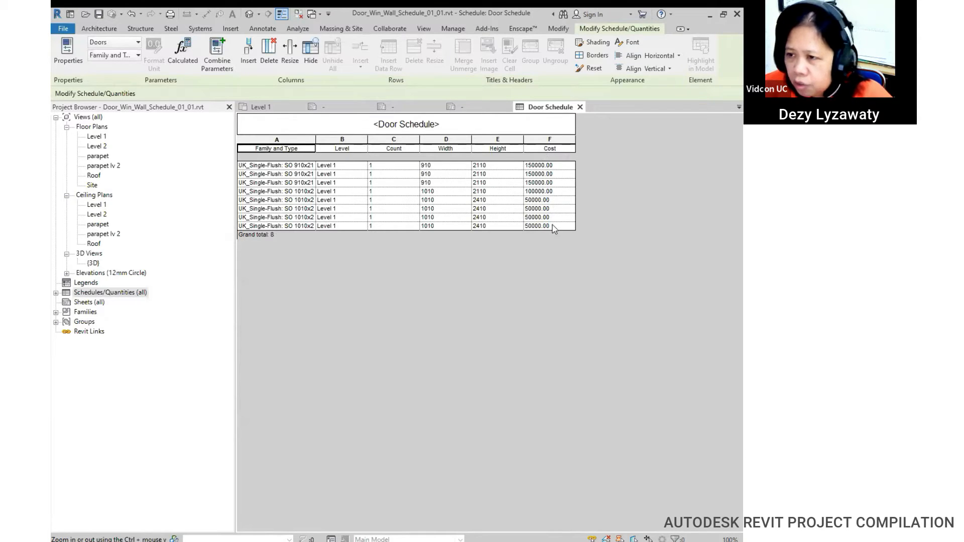
{"action": "left_click", "coordinate": [549, 167]}
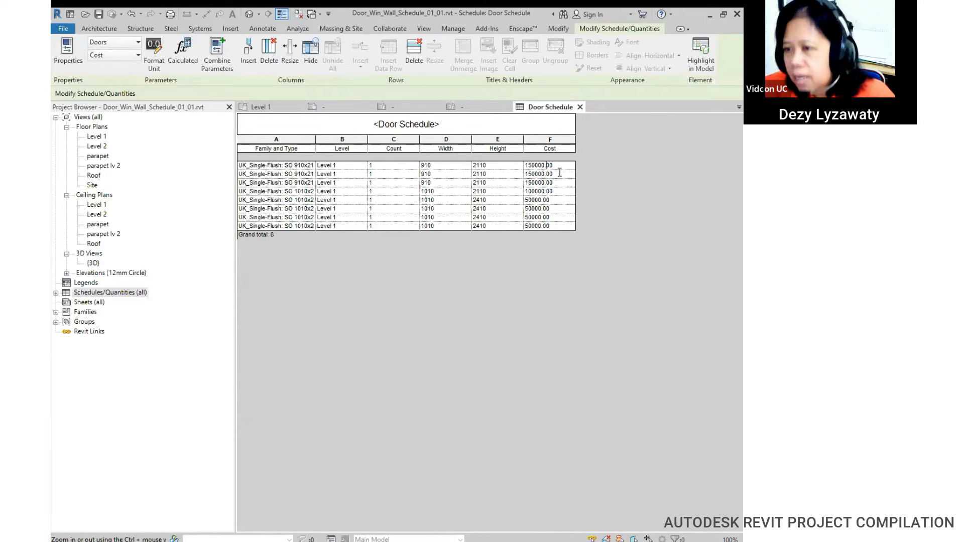
Step: Set the Cost of all 910x2110 doors to 2500000
{"action": "left_click_drag", "start_coordinate": [558, 168], "coordinate": [501, 166]}
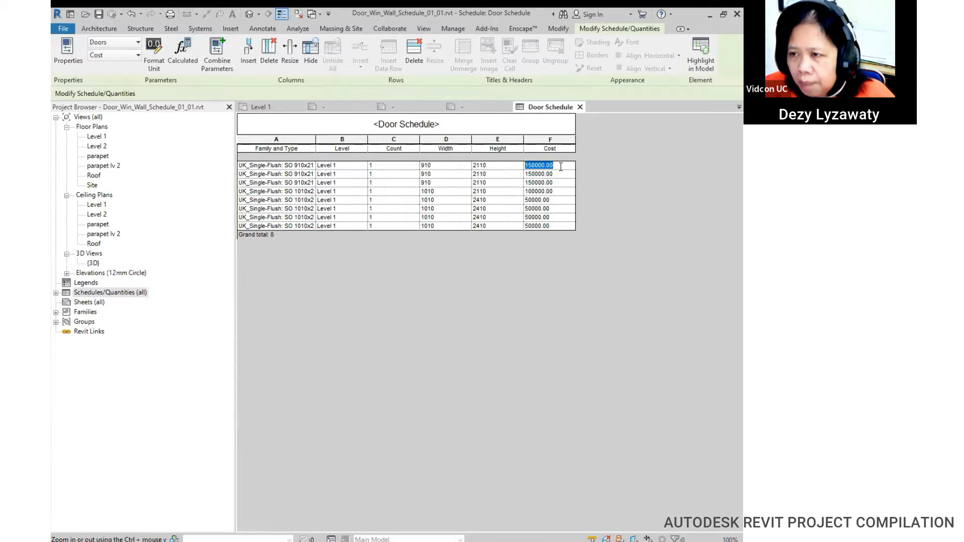
{"action": "left_click", "coordinate": [540, 165]}
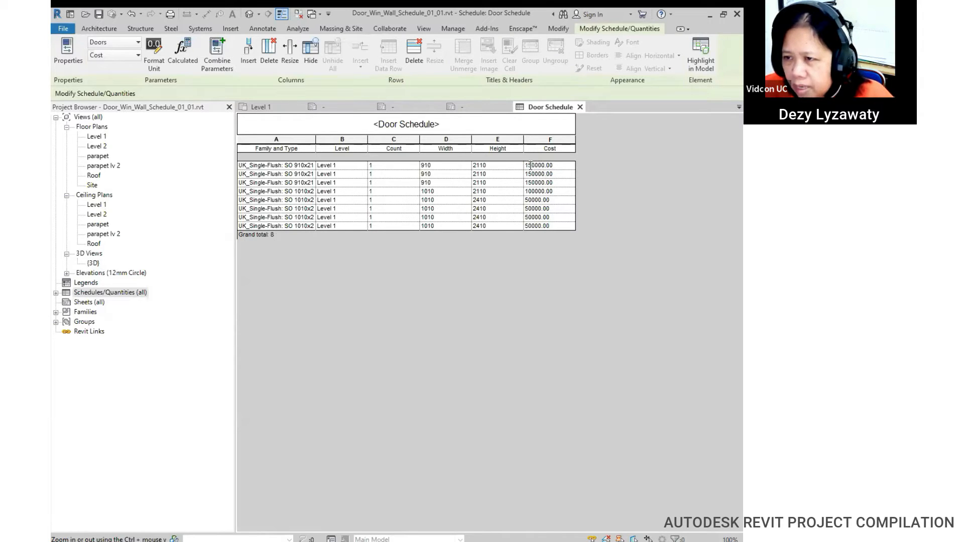
{"action": "left_click_drag", "start_coordinate": [561, 165], "coordinate": [500, 164]}
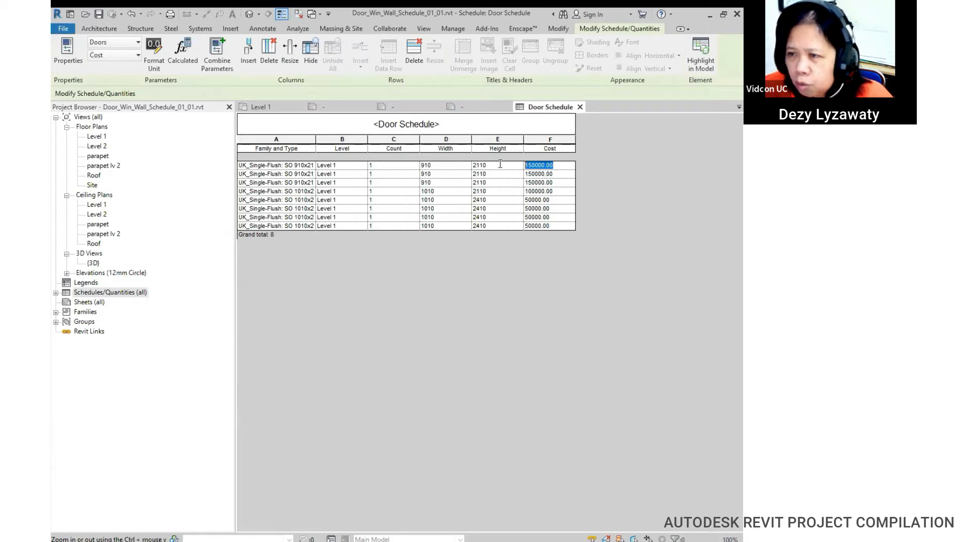
{"action": "type", "text": "250000"}
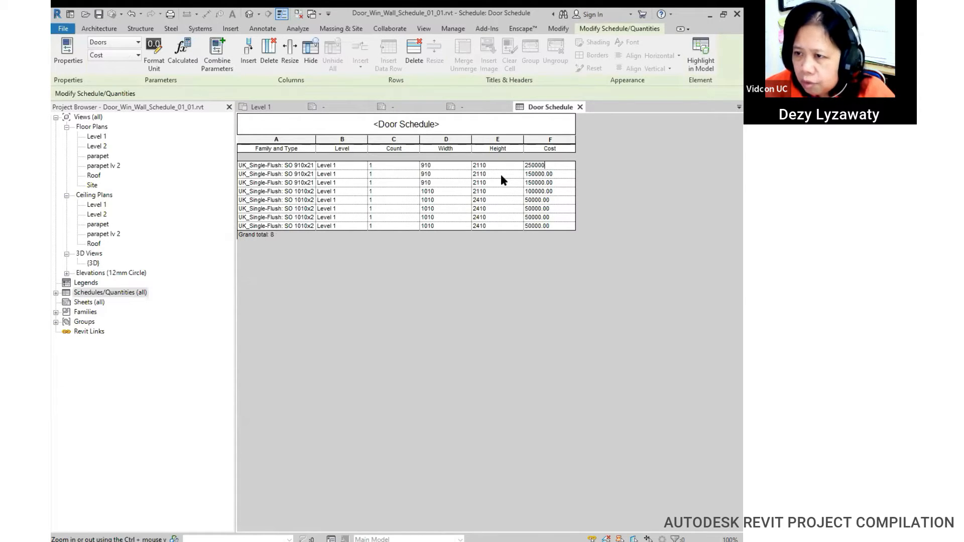
{"action": "type", "text": "0"}
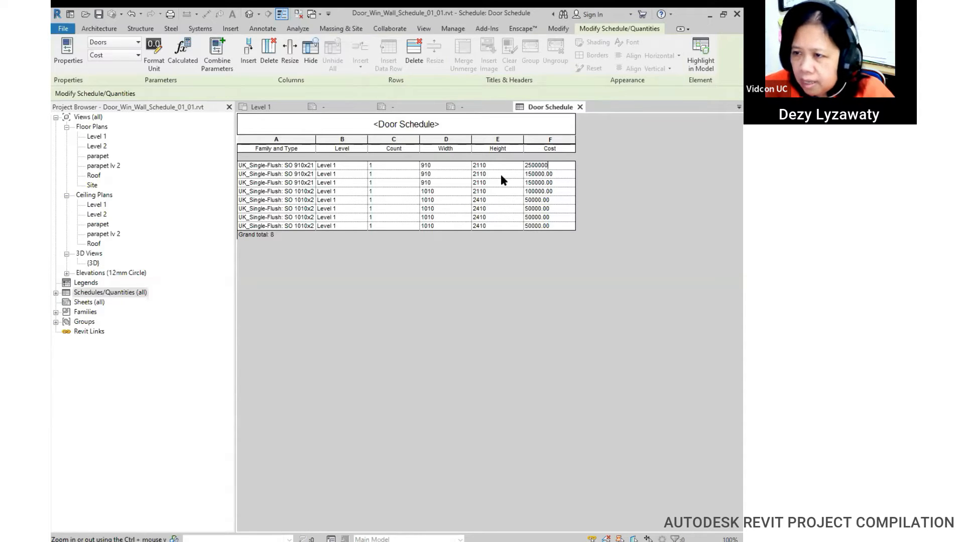
{"action": "key", "text": "Return"}
{"action": "left_click", "coordinate": [419, 295]}
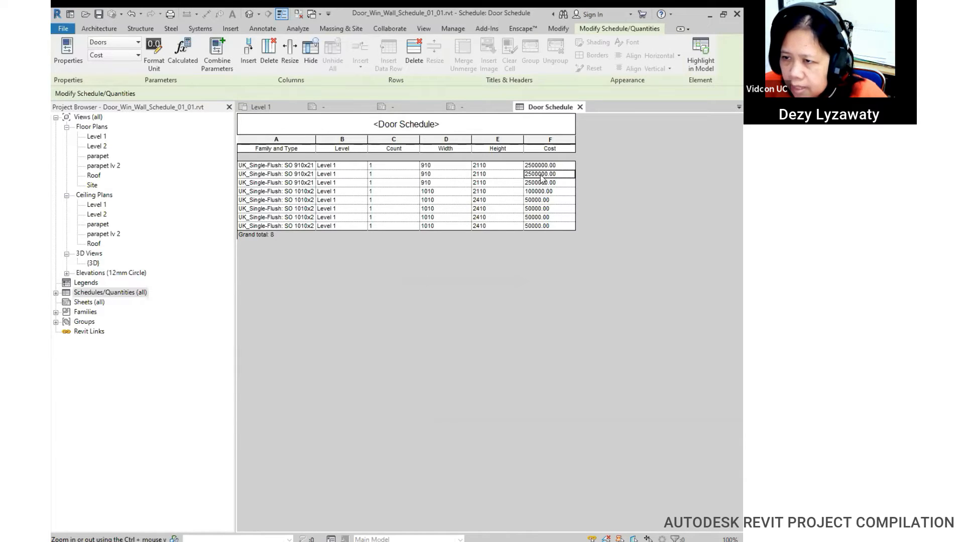
Step: Set the Cost of all 1010x2410 doors to 1250000
{"action": "left_click", "coordinate": [552, 199]}
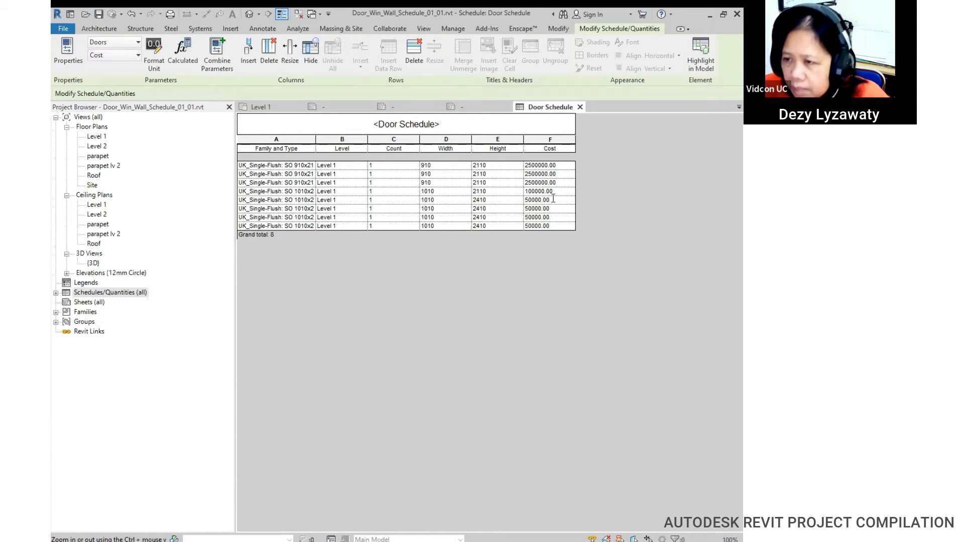
{"action": "double_click", "coordinate": [558, 199]}
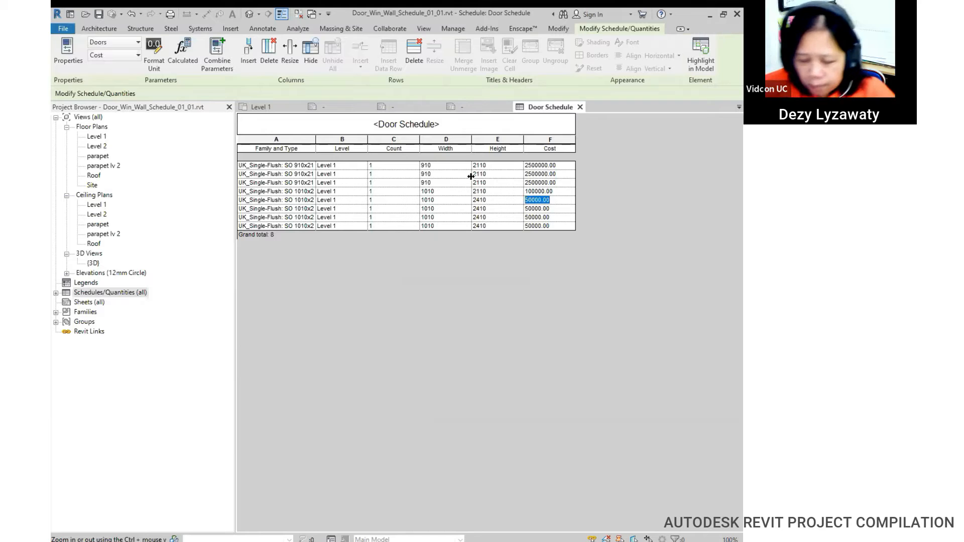
{"action": "type", "text": "1"}
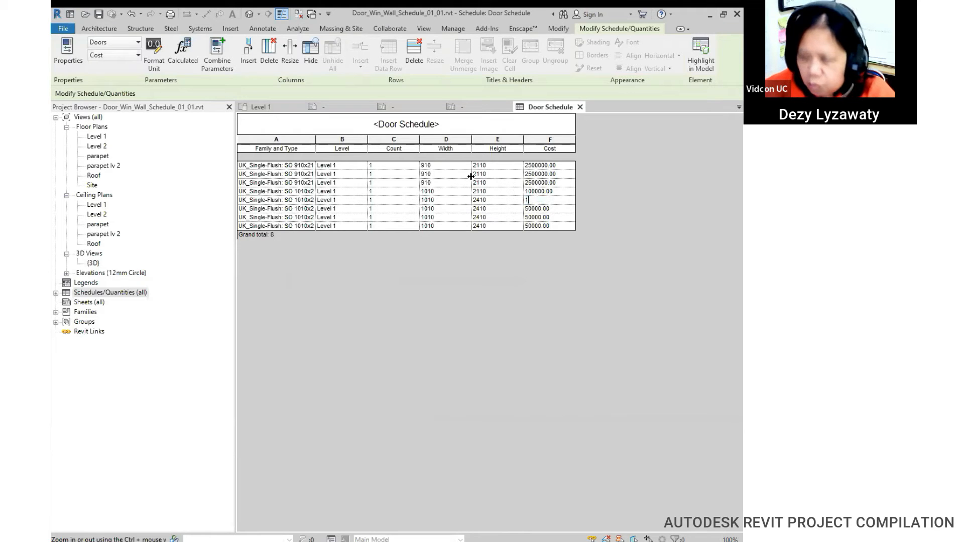
{"action": "type", "text": "250000"}
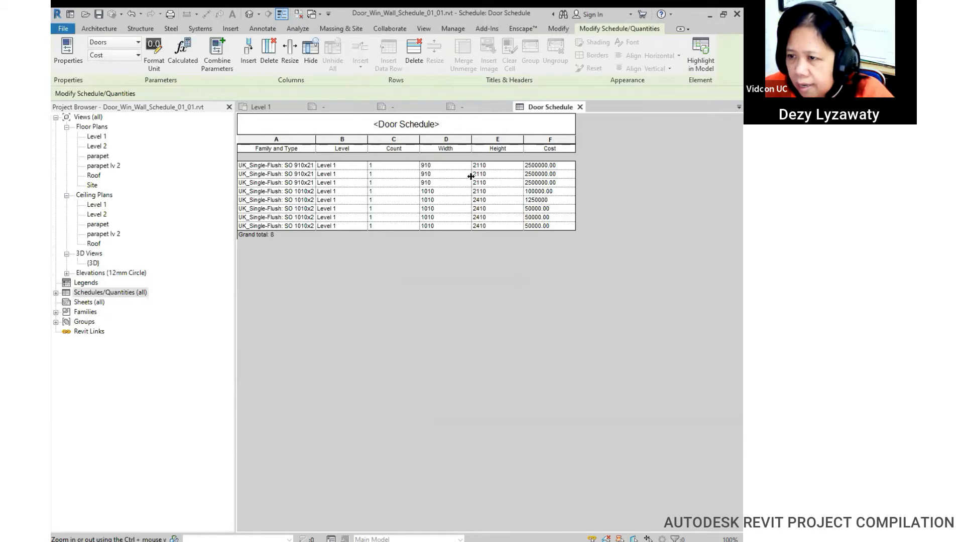
{"action": "key", "text": "Return"}
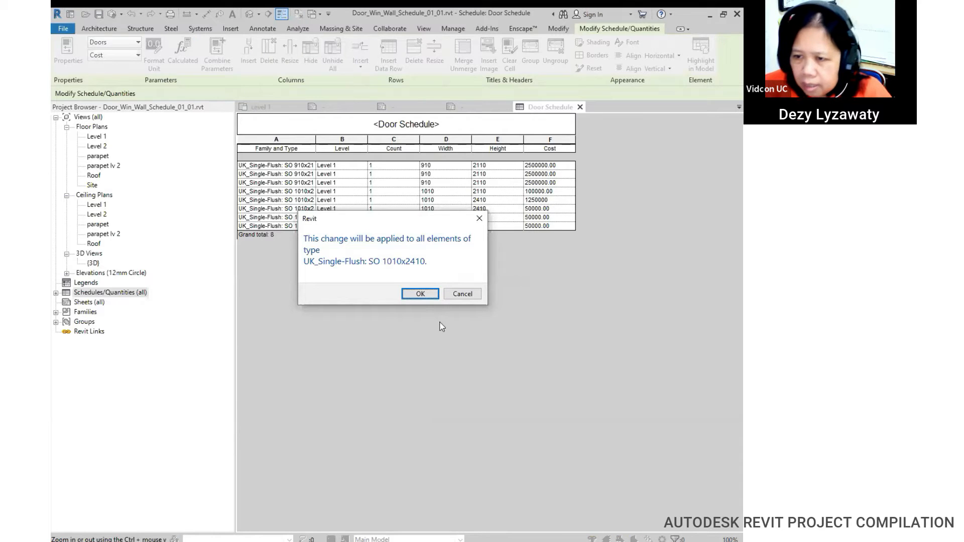
{"action": "left_click", "coordinate": [421, 294]}
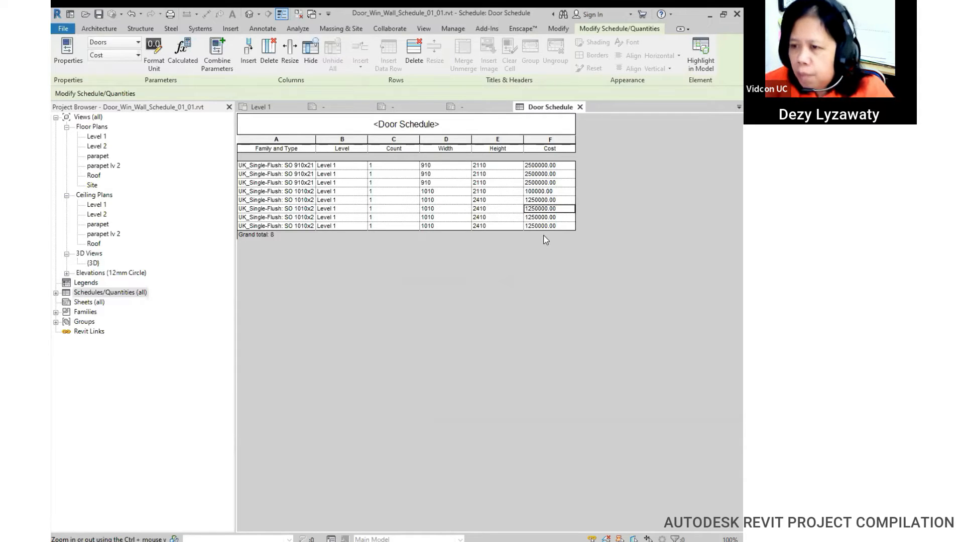
{"action": "left_click", "coordinate": [542, 166]}
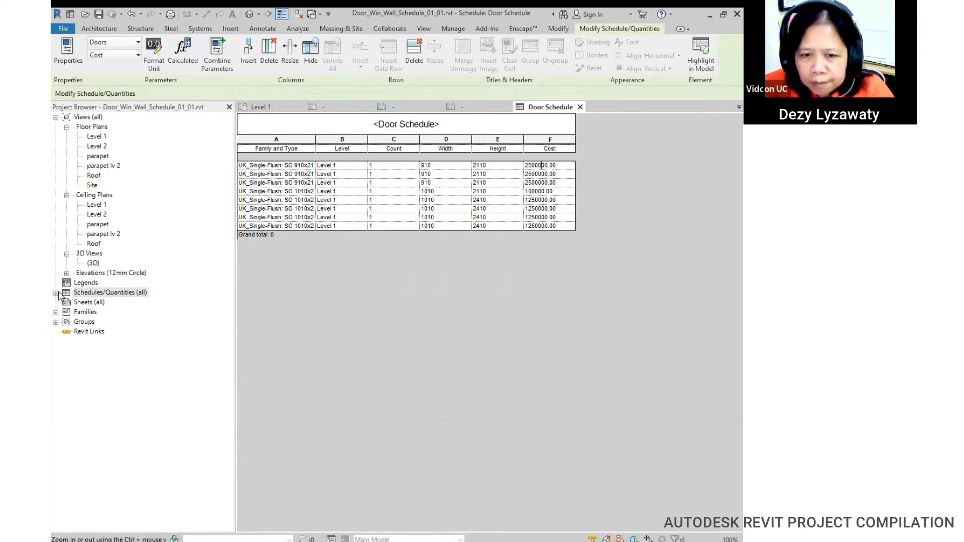
Step: Show the Properties palette again via View > User Interface for the Door Schedule
{"action": "left_click", "coordinate": [420, 120]}
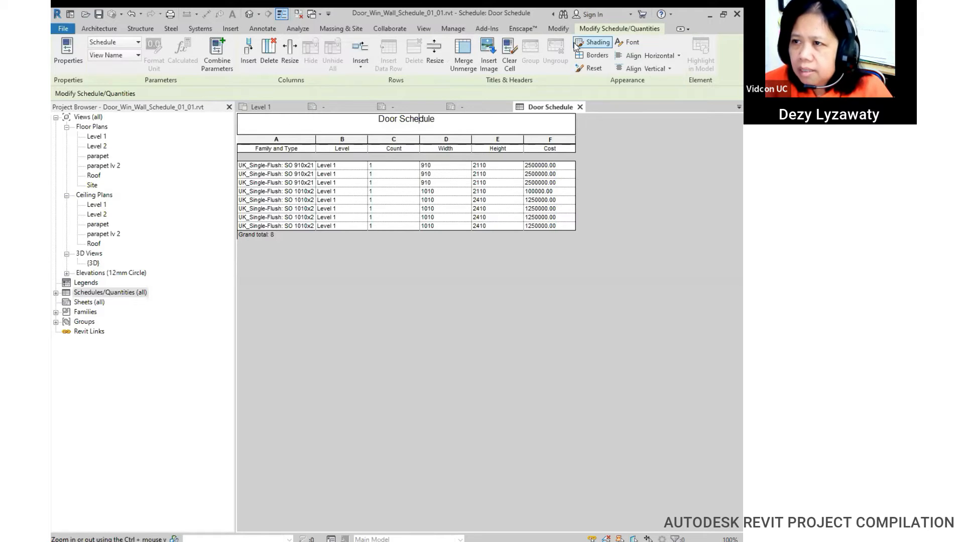
{"action": "left_click", "coordinate": [444, 29]}
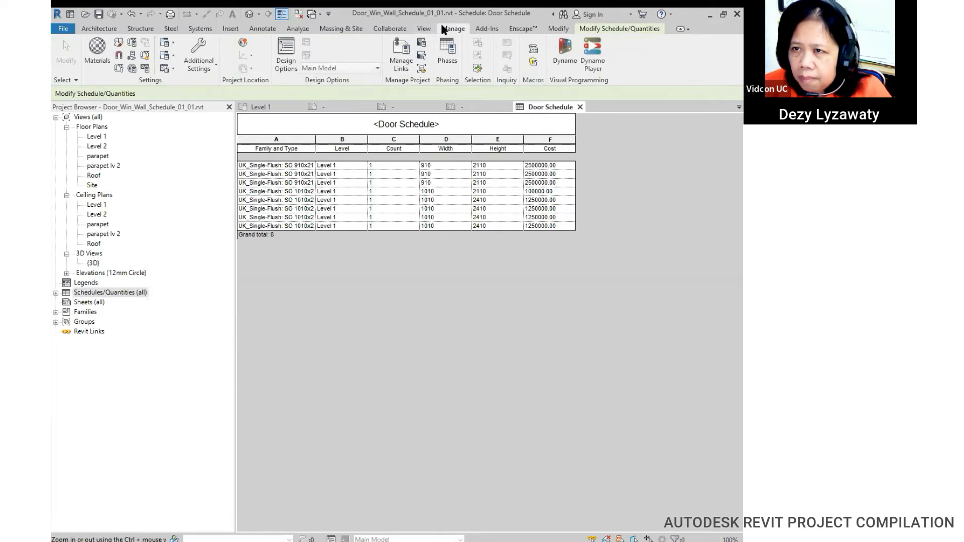
{"action": "left_click", "coordinate": [423, 29]}
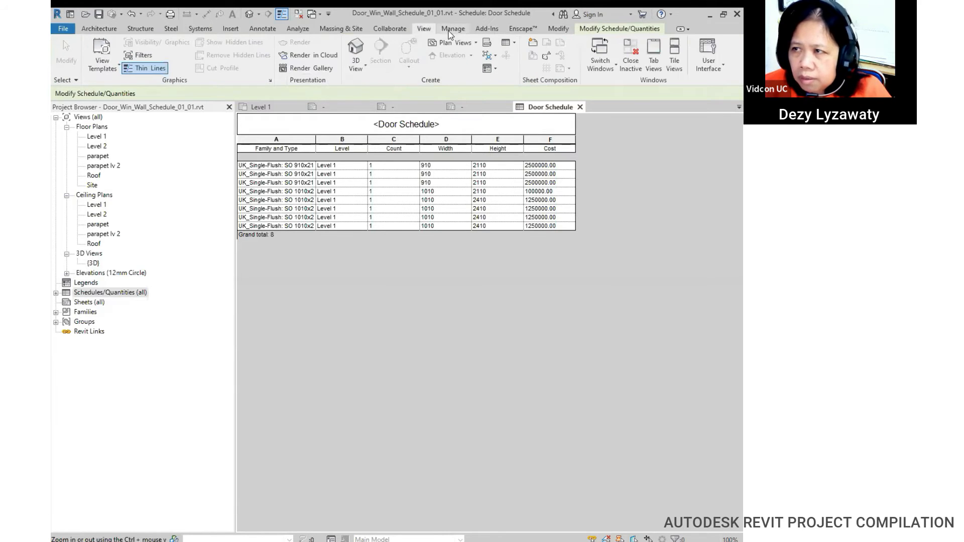
{"action": "left_click", "coordinate": [719, 65]}
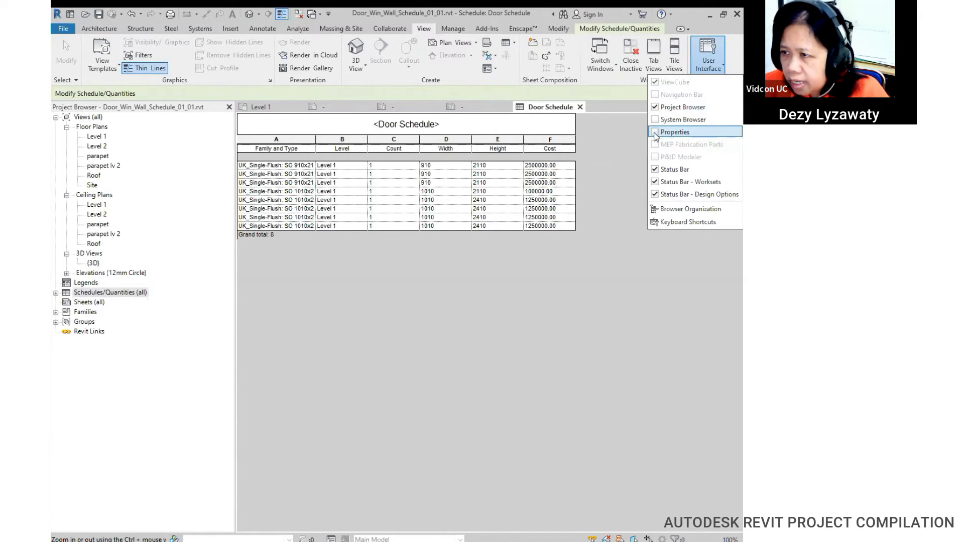
{"action": "left_click", "coordinate": [664, 134]}
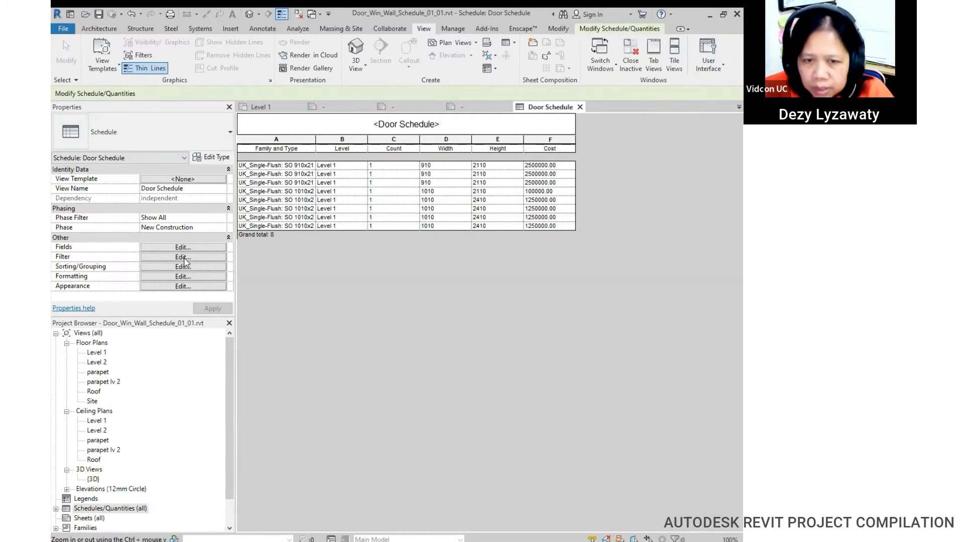
{"action": "left_click", "coordinate": [194, 247]}
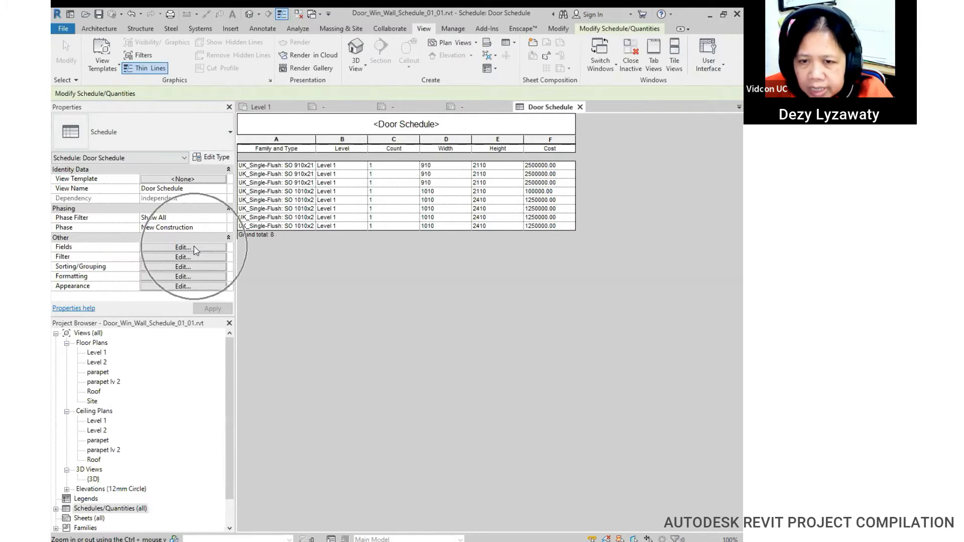
Step: Set the Cost field to Calculate totals, then reopen the Level 1 floor plan
{"action": "left_click", "coordinate": [194, 248]}
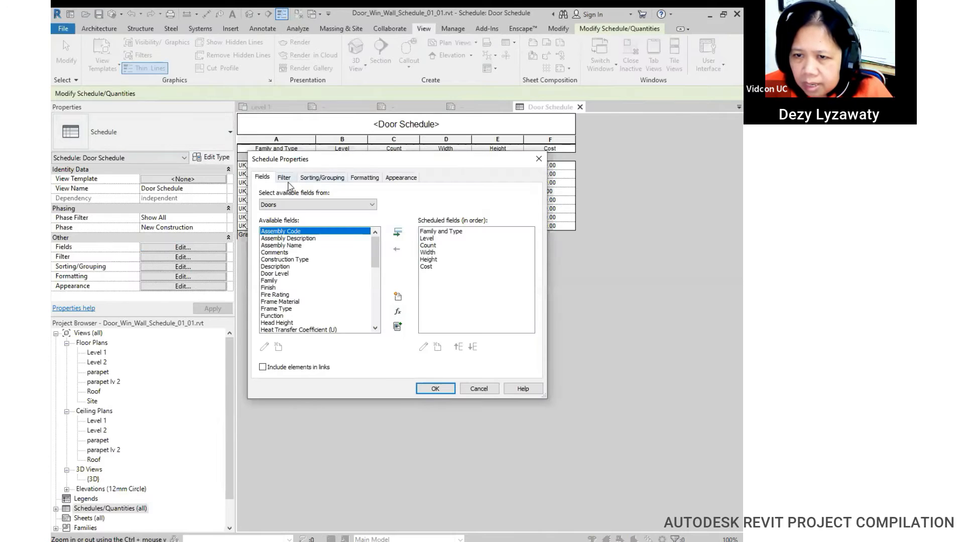
{"action": "left_click", "coordinate": [326, 178]}
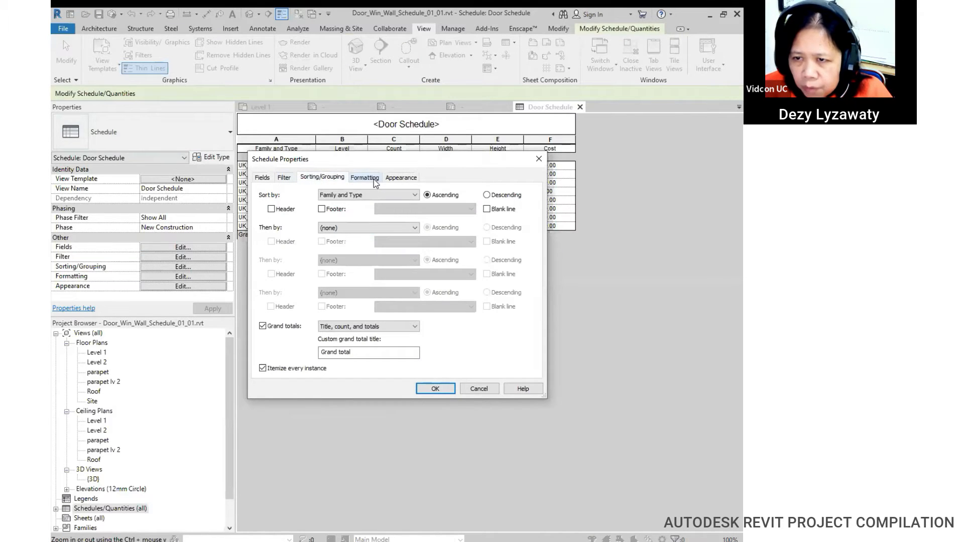
{"action": "left_click", "coordinate": [364, 177]}
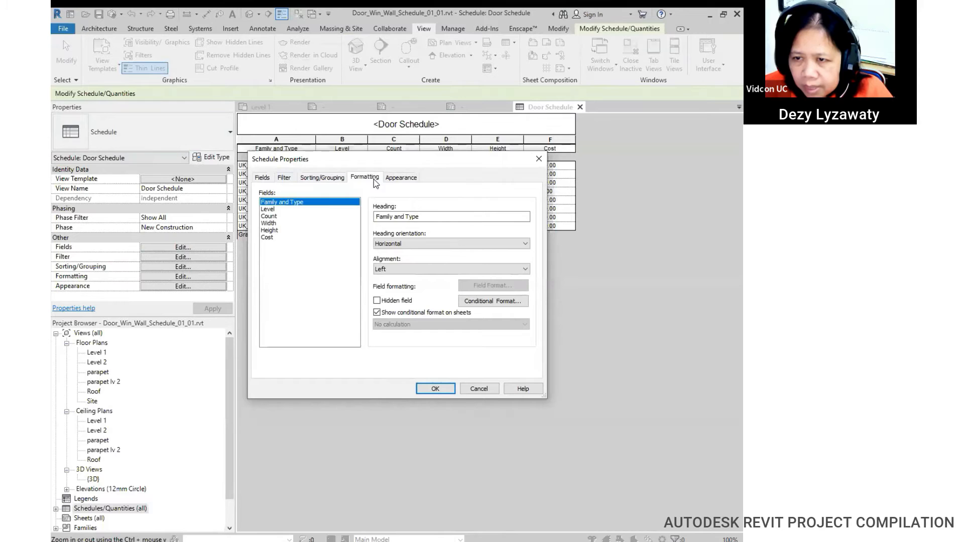
{"action": "left_click", "coordinate": [266, 238]}
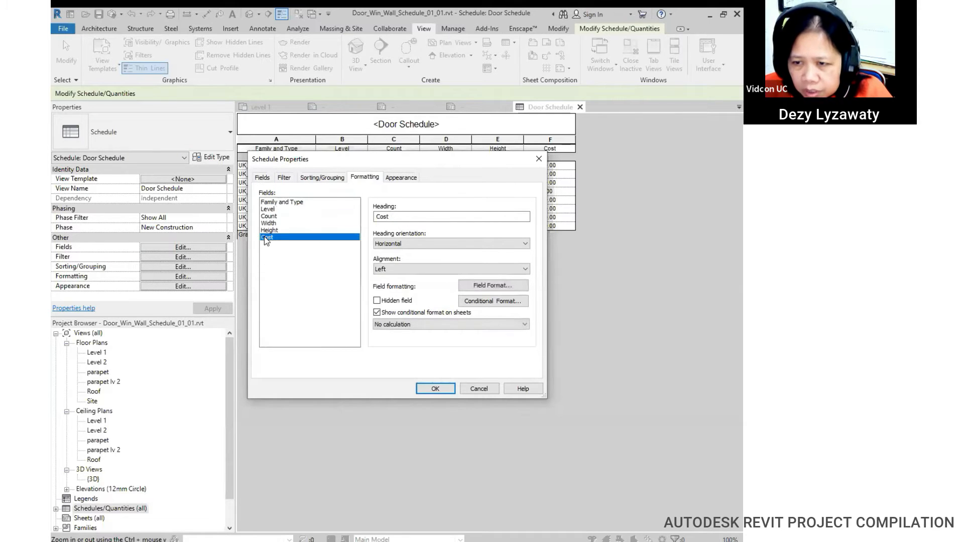
{"action": "left_click", "coordinate": [476, 325]}
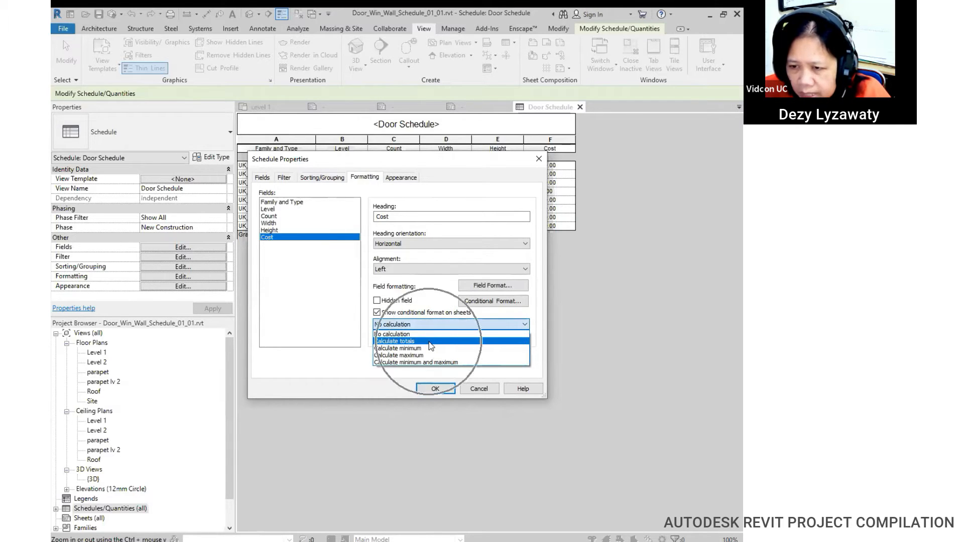
{"action": "left_click", "coordinate": [429, 341]}
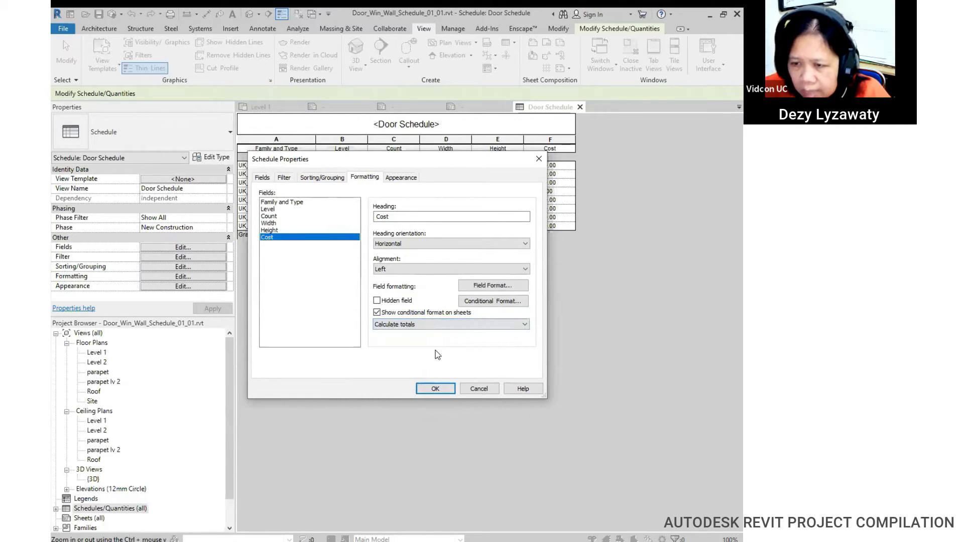
{"action": "left_click", "coordinate": [433, 389]}
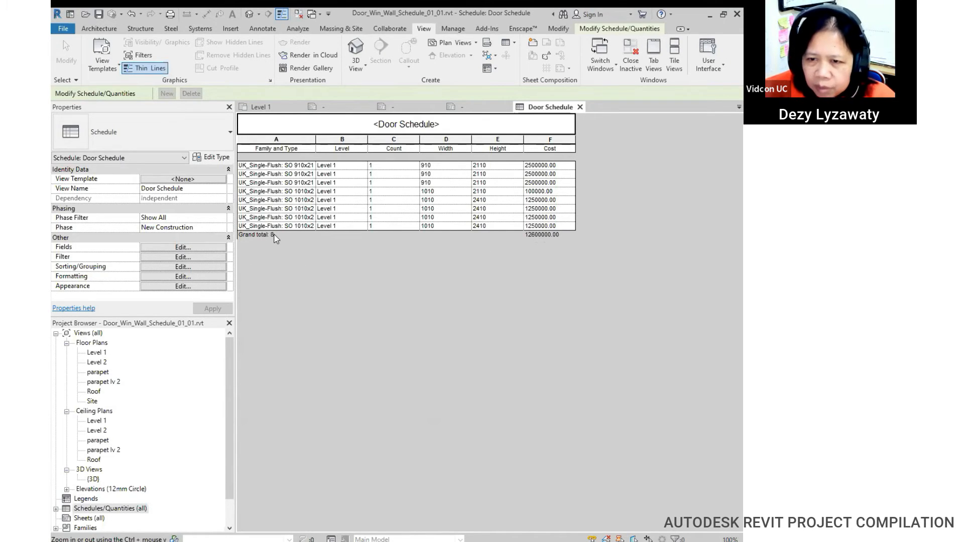
{"action": "double_click", "coordinate": [97, 352]}
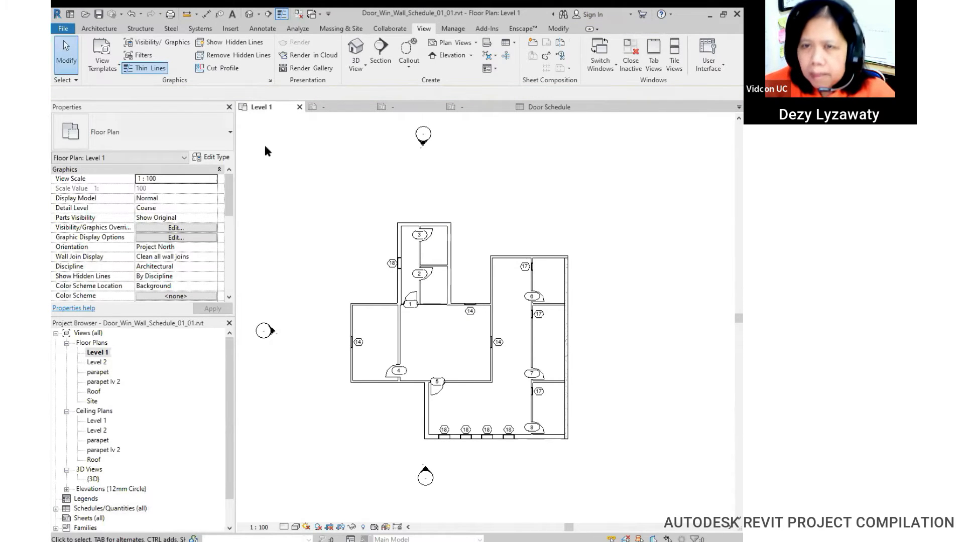
Step: Place a door on the upper wall of the Level 1 plan
{"action": "left_click", "coordinate": [99, 29]}
{"action": "left_click", "coordinate": [117, 56]}
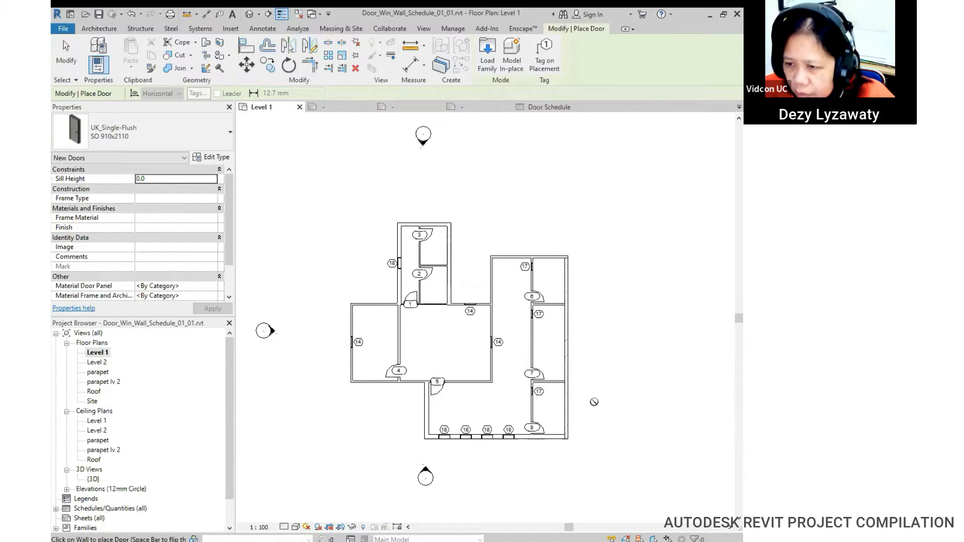
{"action": "scroll", "coordinate": [524, 227], "scroll_direction": "up", "scroll_amount": 3}
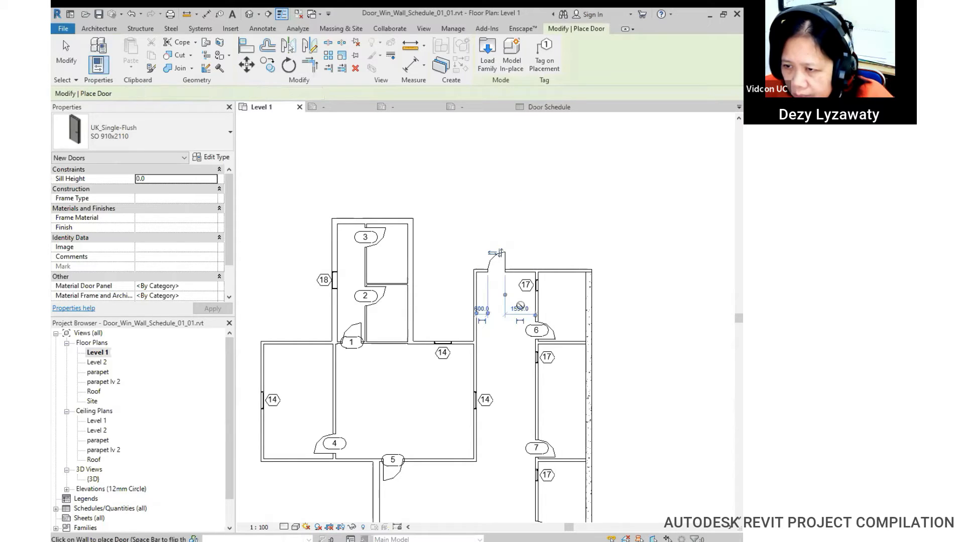
{"action": "middle_click_drag", "start_coordinate": [502, 365], "coordinate": [525, 261]}
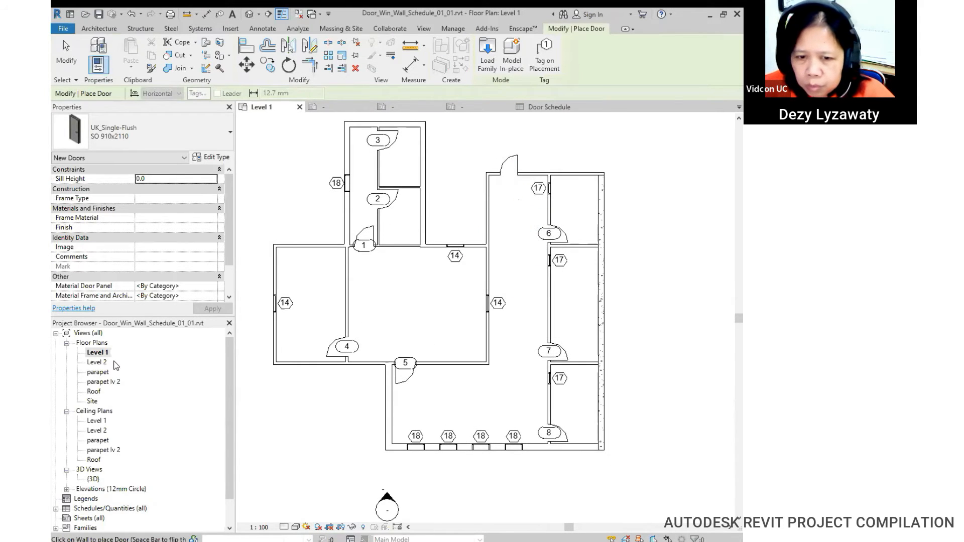
Step: On Level 2, place doors on the central room's right and bottom walls
{"action": "double_click", "coordinate": [98, 362]}
{"action": "middle_click_drag", "start_coordinate": [494, 377], "coordinate": [513, 385]}
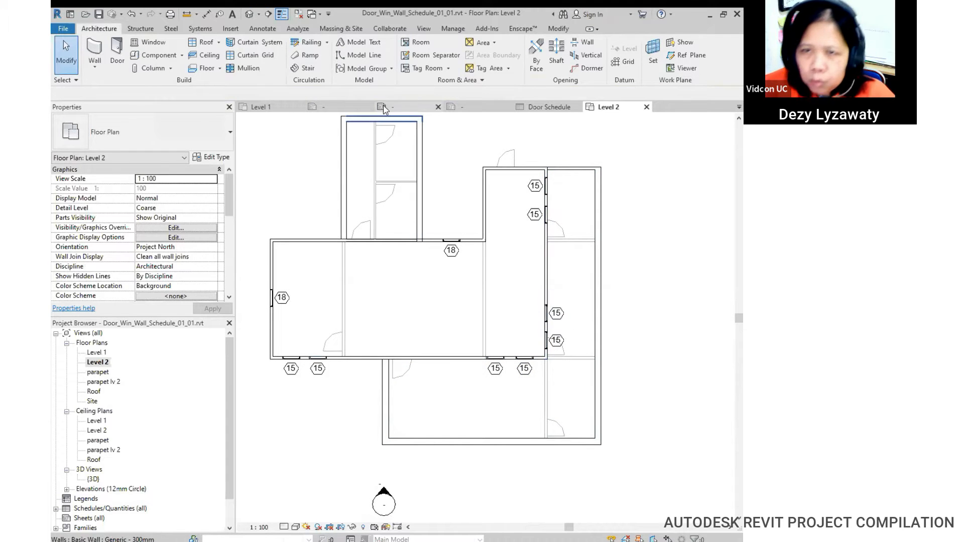
{"action": "left_click", "coordinate": [117, 56]}
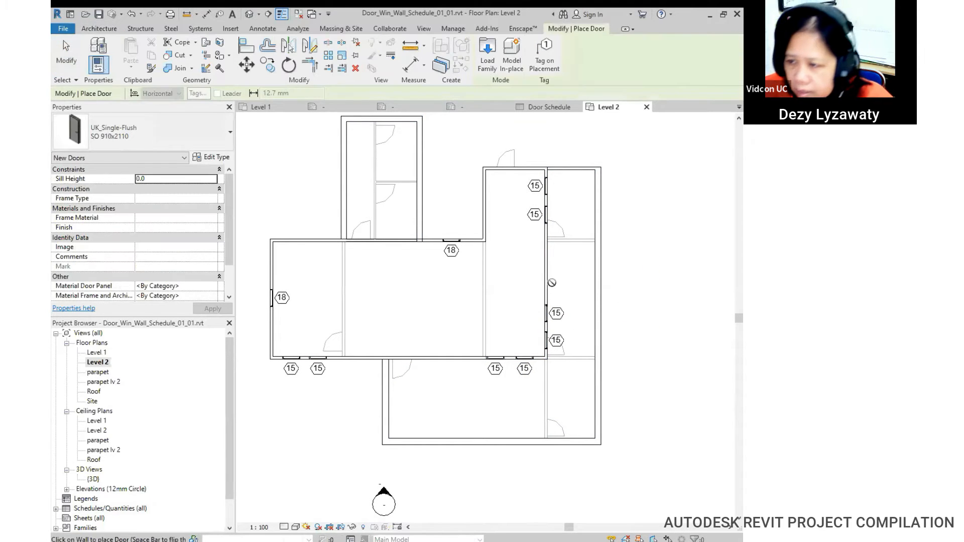
{"action": "left_click", "coordinate": [538, 284]}
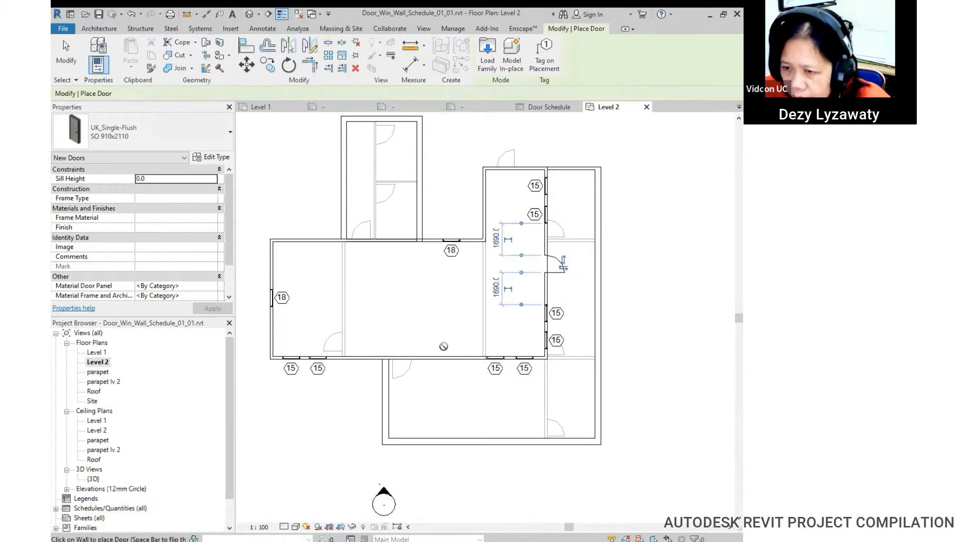
{"action": "left_click", "coordinate": [440, 351]}
{"action": "key", "text": "Escape"}
{"action": "key", "text": "Escape"}
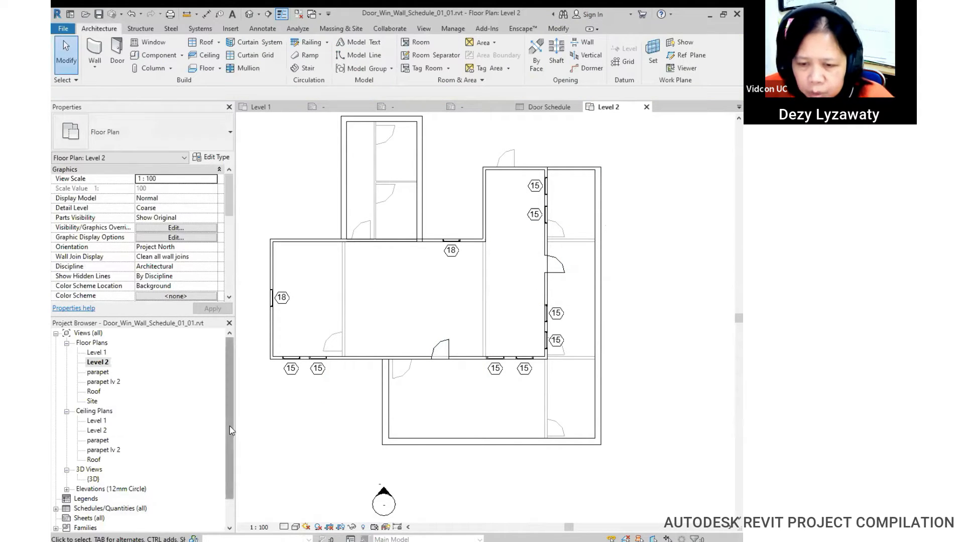
Step: Open the Door Schedule from the Schedules/Quantities group
{"action": "scroll", "coordinate": [230, 426], "scroll_direction": "down", "scroll_amount": 1}
{"action": "left_click", "coordinate": [56, 479]}
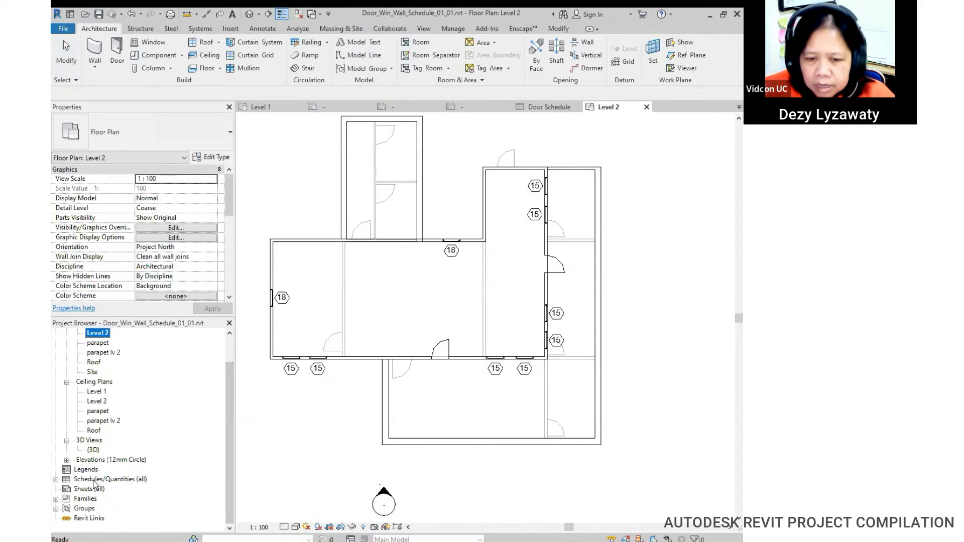
{"action": "left_click", "coordinate": [96, 480]}
{"action": "double_click", "coordinate": [104, 490]}
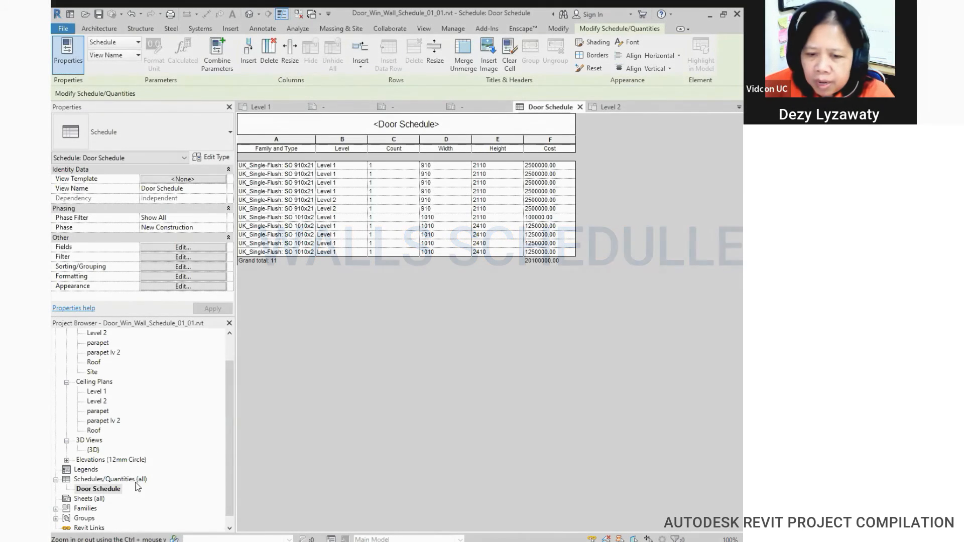
Step: Create a new Wall Schedule for the Walls category from Schedules/Quantities
{"action": "left_click", "coordinate": [136, 479]}
{"action": "right_click", "coordinate": [135, 479]}
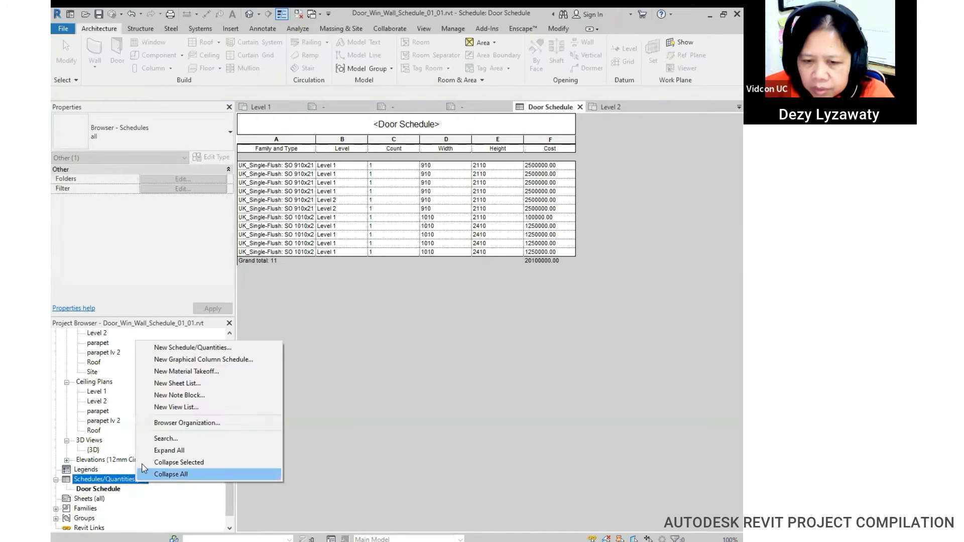
{"action": "left_click", "coordinate": [172, 351]}
{"action": "left_click_drag", "start_coordinate": [396, 227], "coordinate": [389, 300]}
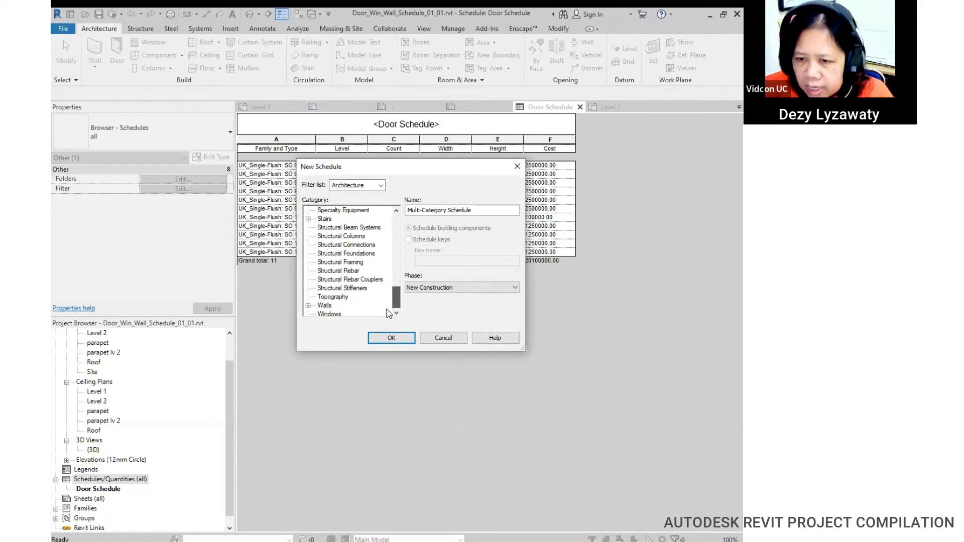
{"action": "scroll", "coordinate": [331, 300], "scroll_direction": "down", "scroll_amount": 1}
{"action": "left_click", "coordinate": [330, 300]}
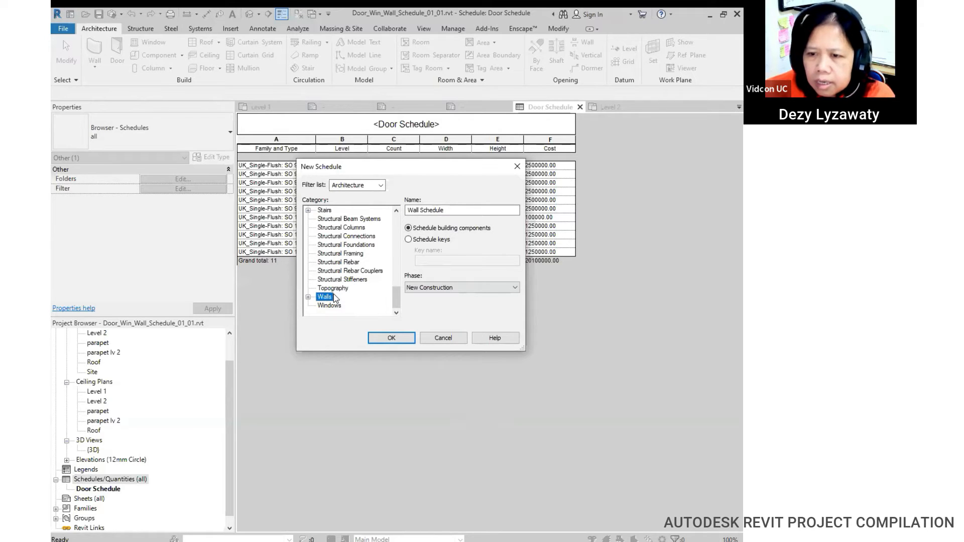
{"action": "left_click", "coordinate": [401, 339]}
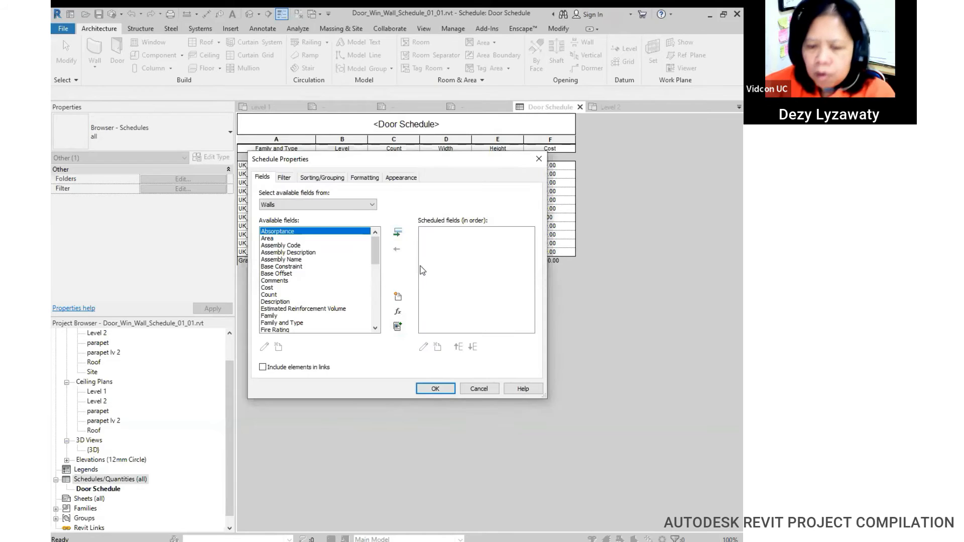
Step: Add Family and Type, Width, Length and Unconnected Height to the schedule fields
{"action": "scroll", "coordinate": [288, 285], "scroll_direction": "down", "scroll_amount": 2}
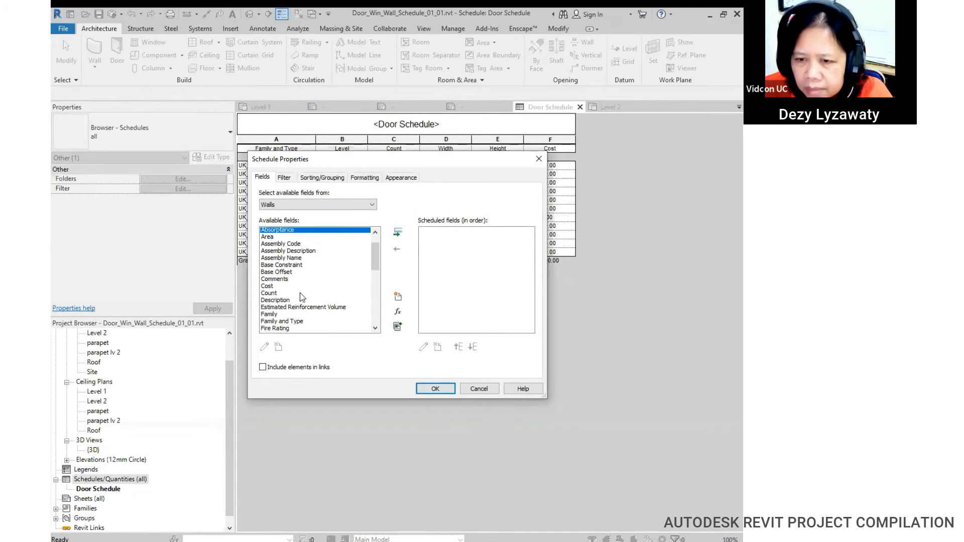
{"action": "left_click", "coordinate": [296, 281]}
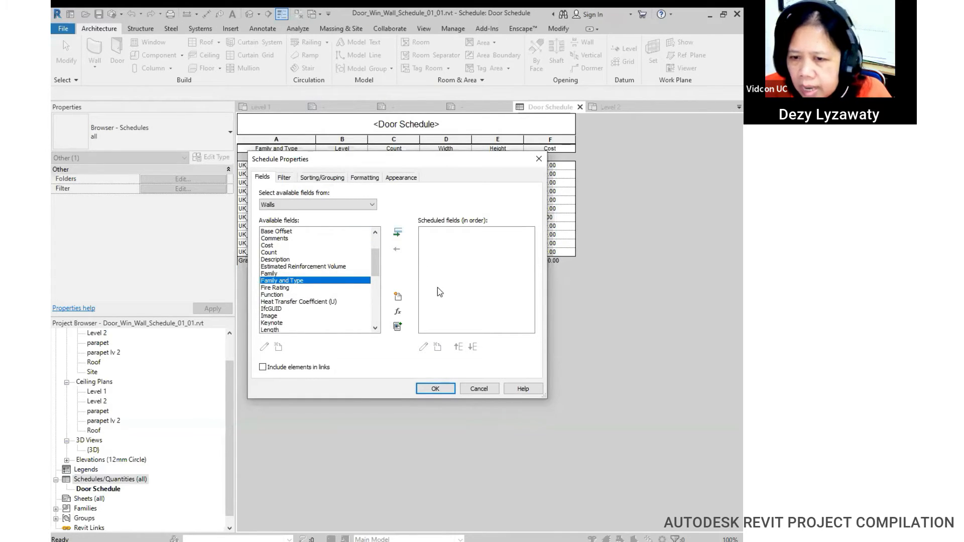
{"action": "left_click", "coordinate": [400, 233]}
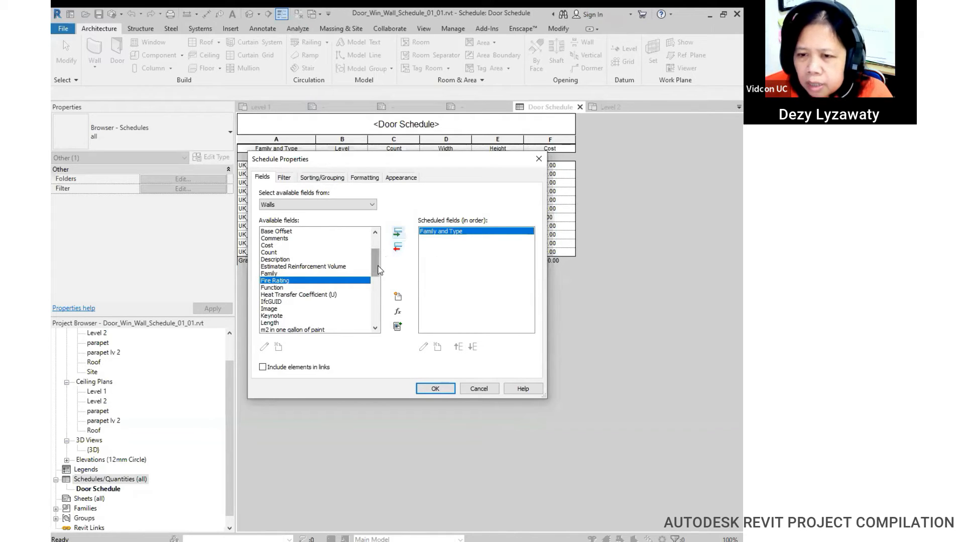
{"action": "left_click_drag", "start_coordinate": [377, 270], "coordinate": [372, 326]}
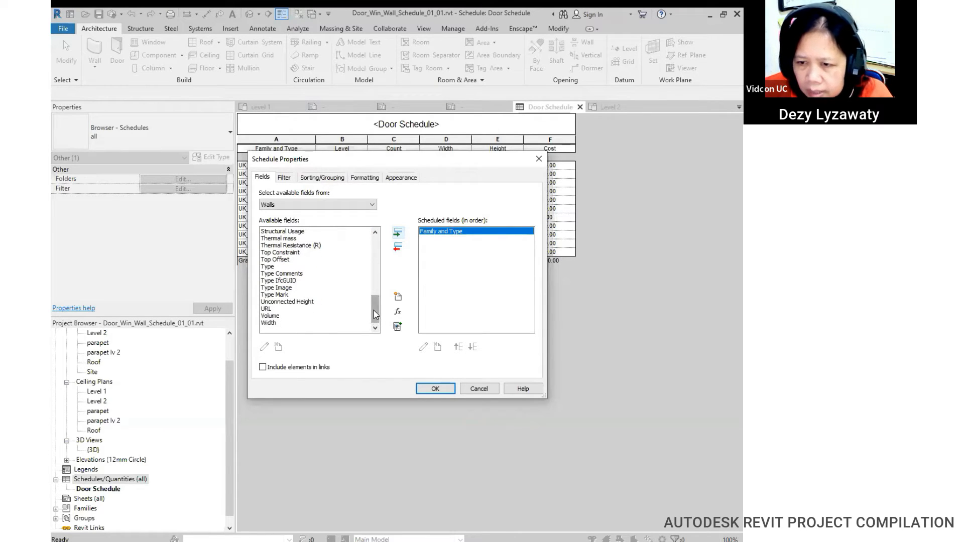
{"action": "left_click", "coordinate": [267, 323]}
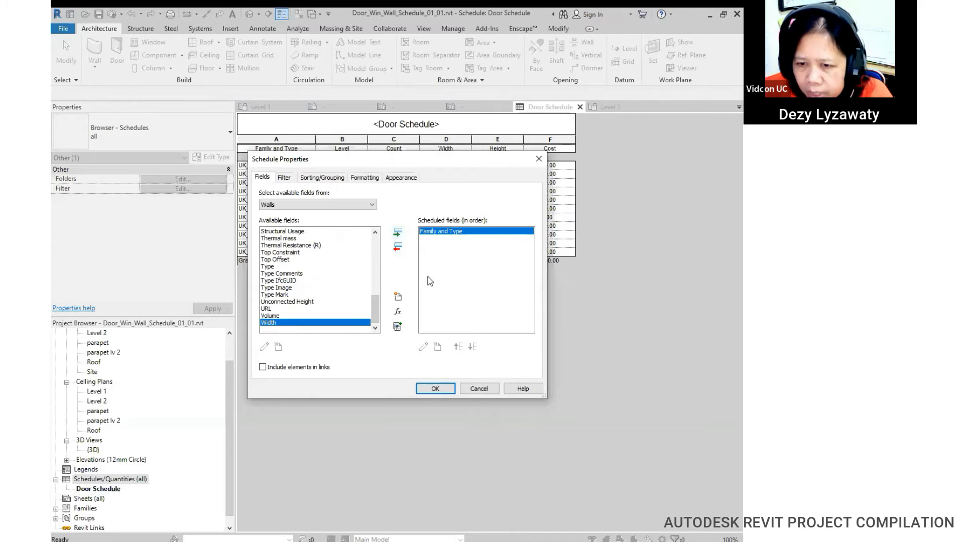
{"action": "left_click", "coordinate": [398, 234]}
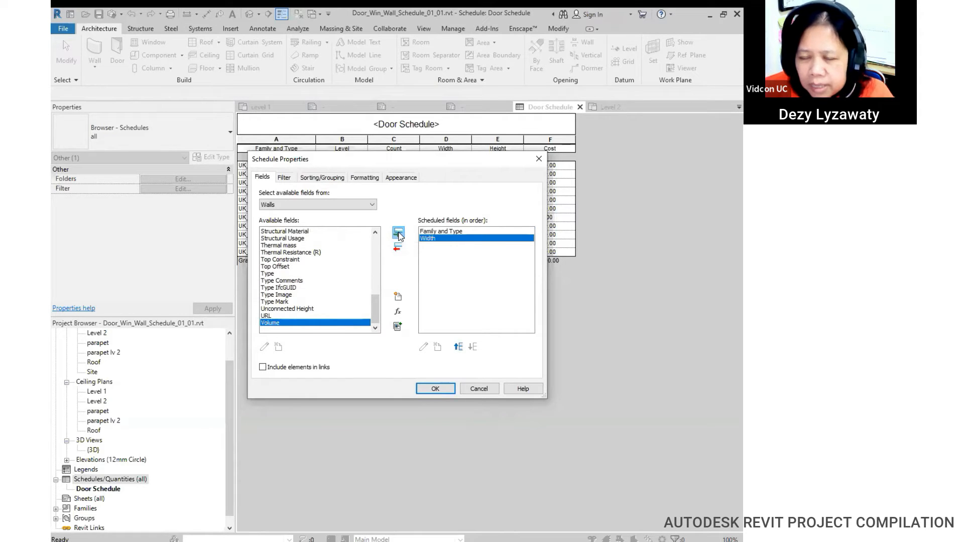
{"action": "mouse_move", "coordinate": [372, 303]}
{"action": "left_mouse_down"}
{"action": "mouse_move", "coordinate": [372, 258]}
{"action": "mouse_move", "coordinate": [371, 267]}
{"action": "left_mouse_up"}
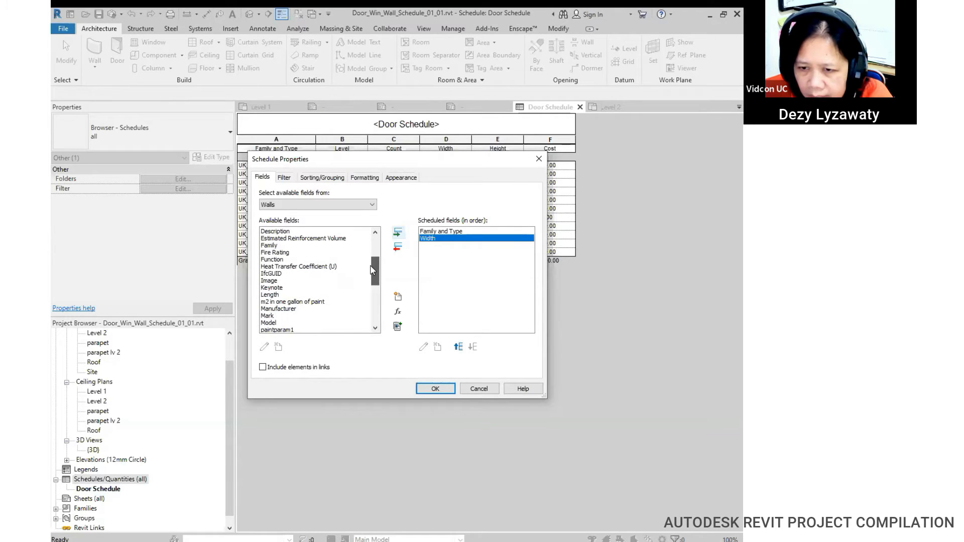
{"action": "left_click", "coordinate": [270, 294]}
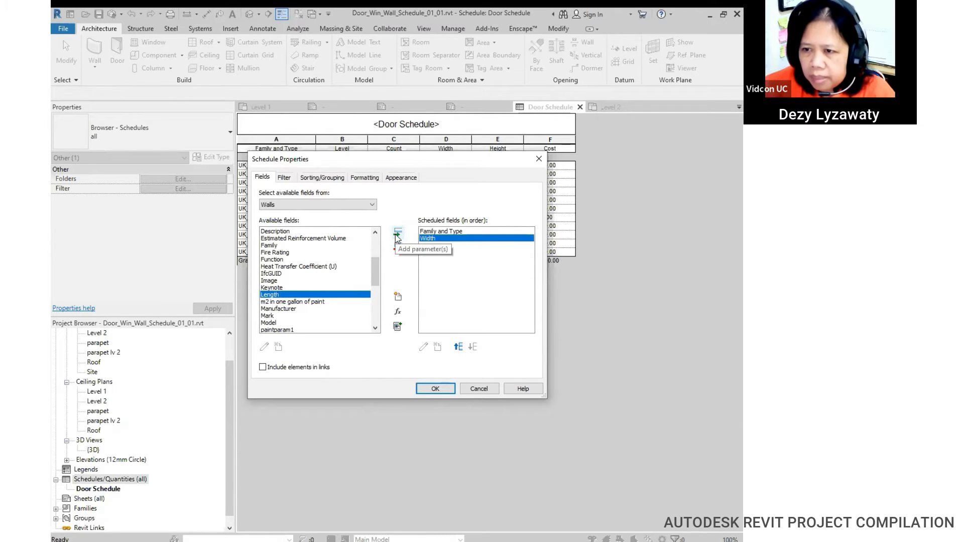
{"action": "left_click", "coordinate": [397, 234]}
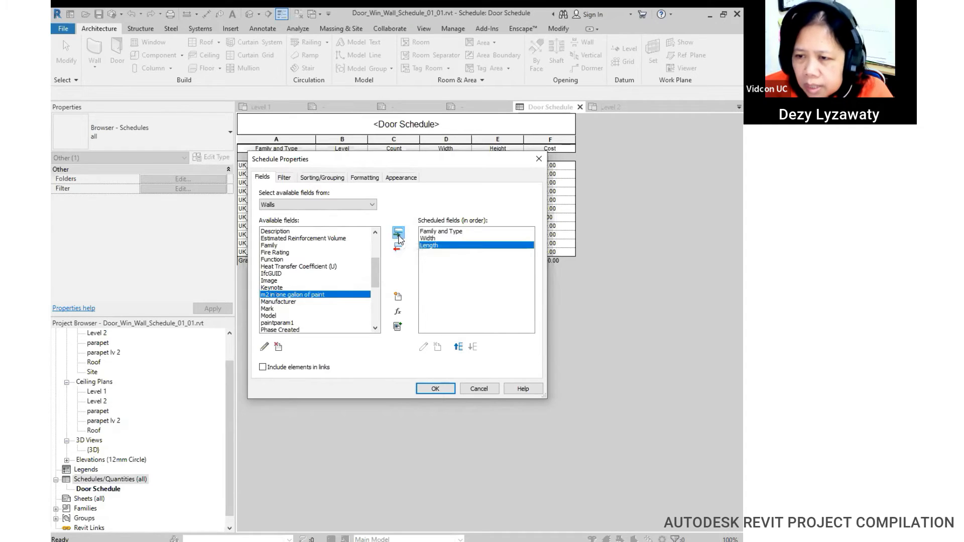
{"action": "left_click_drag", "start_coordinate": [378, 280], "coordinate": [378, 315]}
{"action": "left_click", "coordinate": [303, 309]}
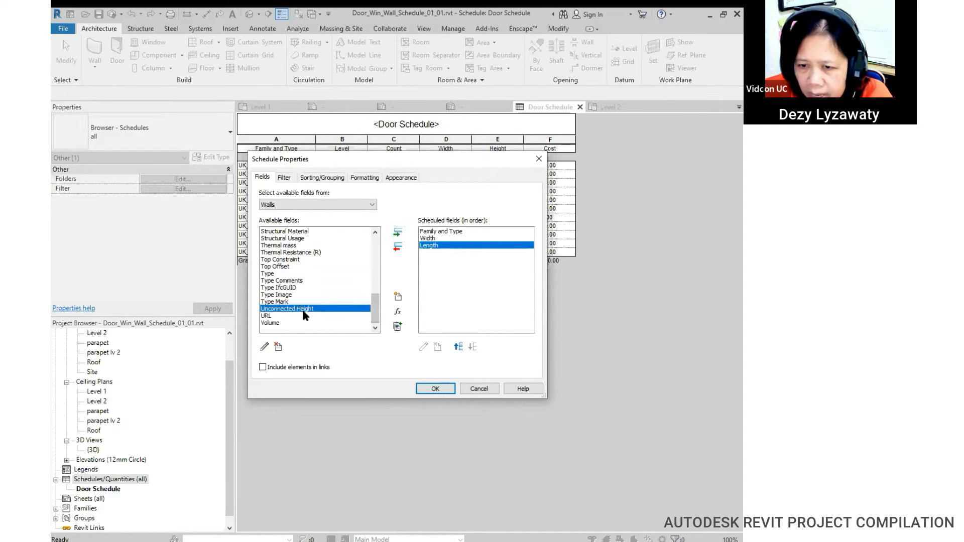
{"action": "left_click", "coordinate": [397, 233]}
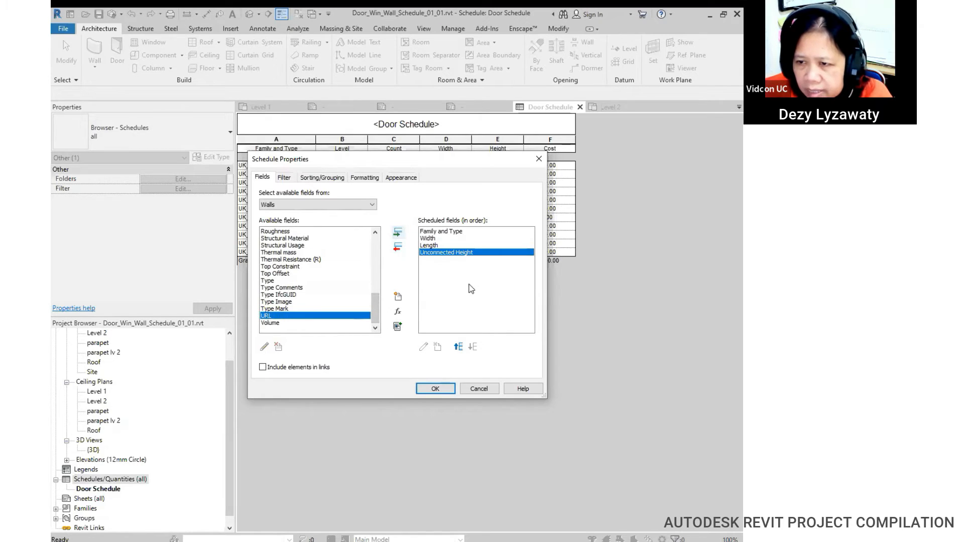
Step: Check the order of Width, Length and Unconnected Height among the scheduled fields
{"action": "left_click", "coordinate": [435, 246]}
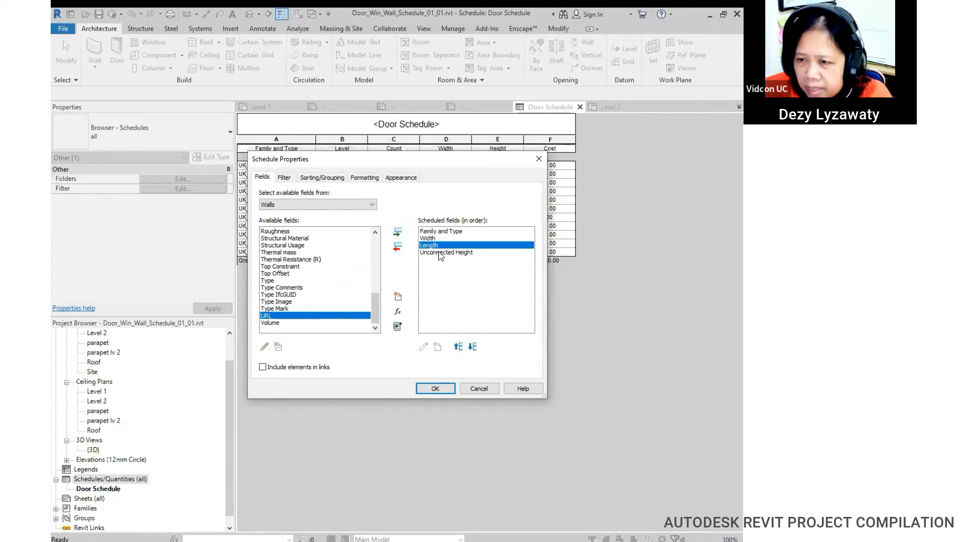
{"action": "left_click", "coordinate": [467, 252]}
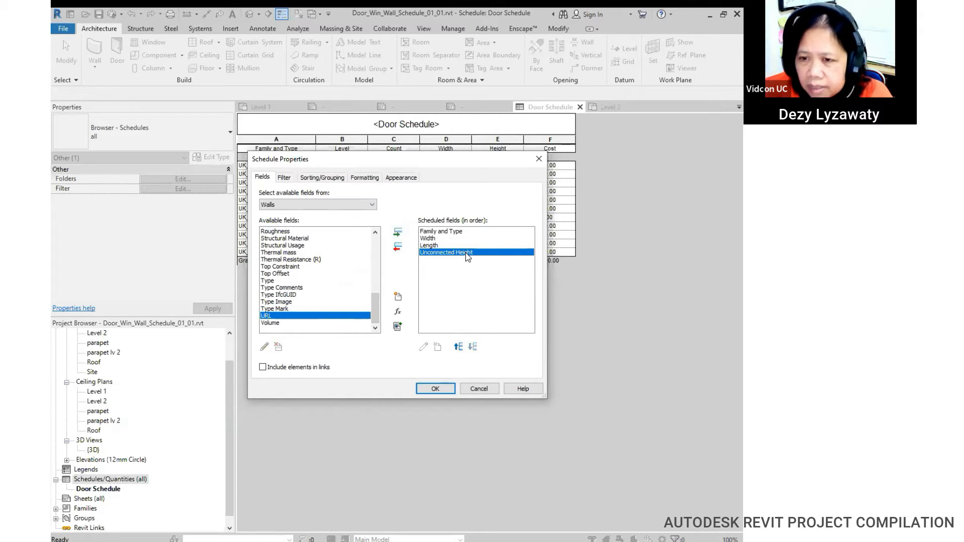
{"action": "left_click", "coordinate": [430, 239]}
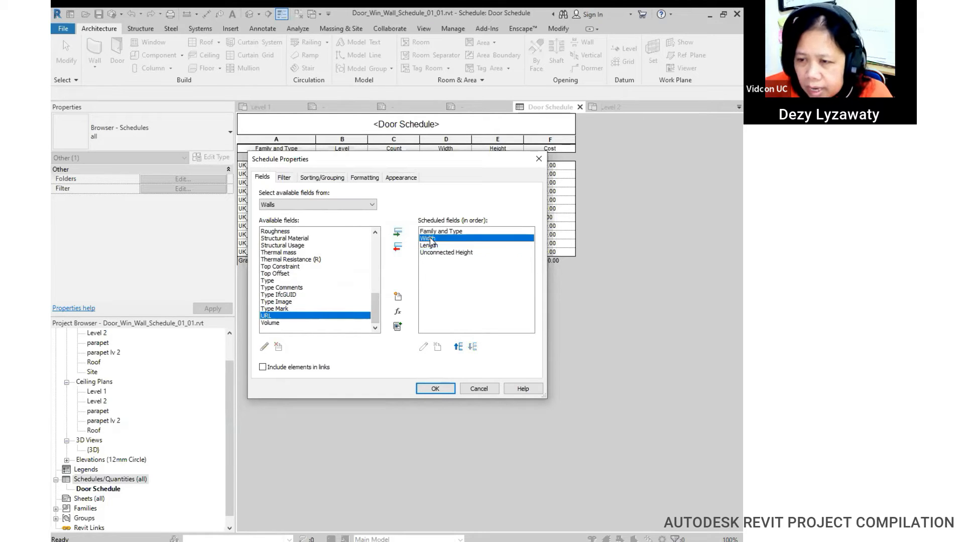
{"action": "left_click", "coordinate": [431, 246]}
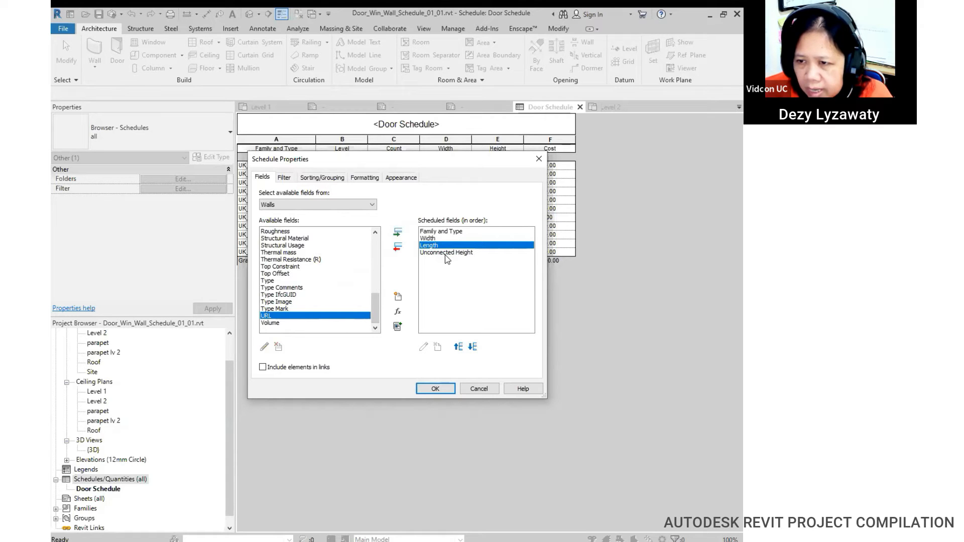
{"action": "left_click", "coordinate": [447, 253]}
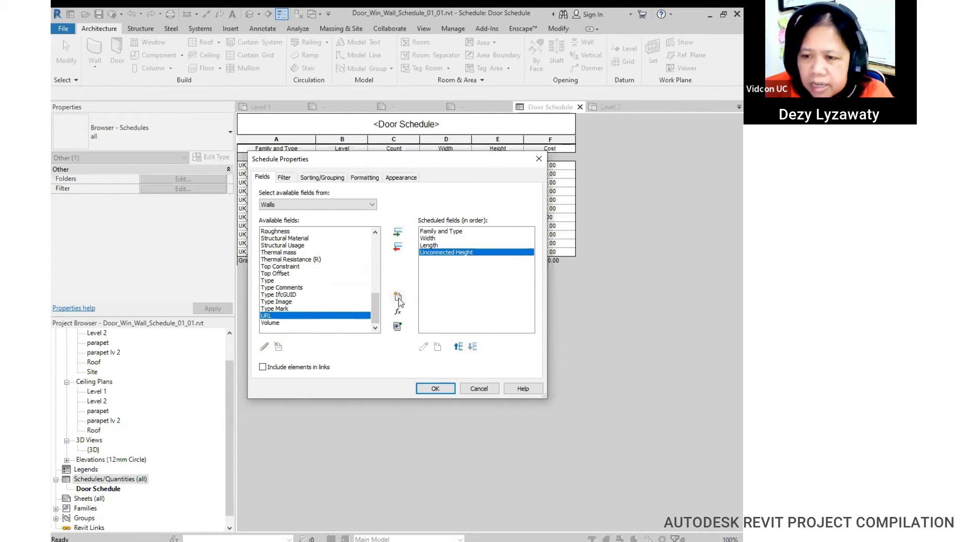
{"action": "left_click_drag", "start_coordinate": [376, 297], "coordinate": [377, 276]}
Step: Add the Volume and Area fields to the schedule
{"action": "scroll", "coordinate": [374, 290], "scroll_direction": "down", "scroll_amount": 4}
{"action": "left_click", "coordinate": [281, 323]}
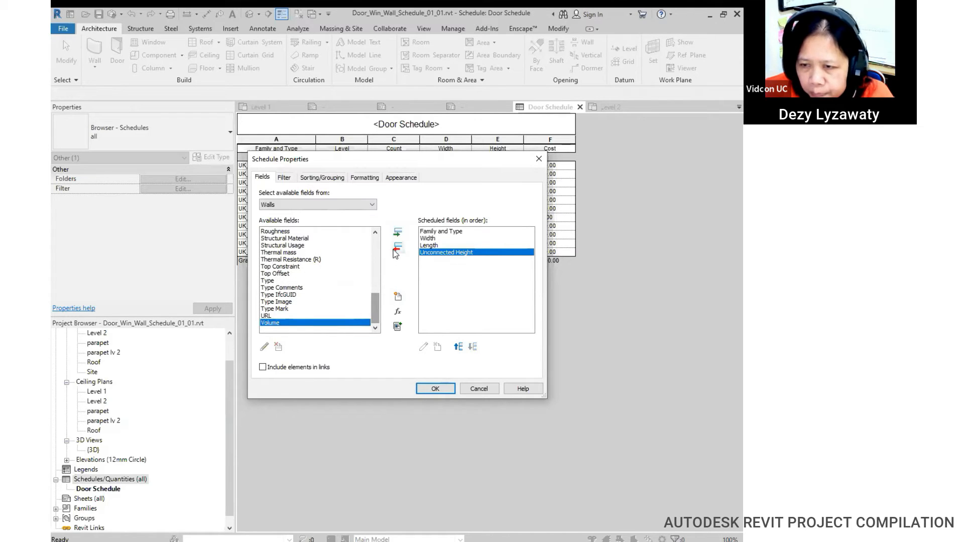
{"action": "left_click", "coordinate": [398, 232]}
{"action": "scroll", "coordinate": [382, 286], "scroll_direction": "up", "scroll_amount": 4}
{"action": "scroll", "coordinate": [382, 285], "scroll_direction": "up", "scroll_amount": 5}
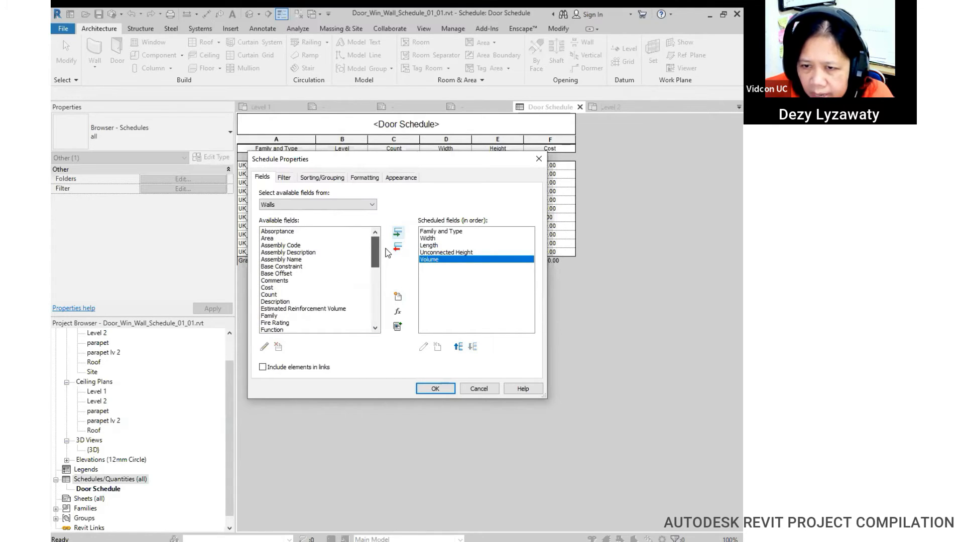
{"action": "left_click", "coordinate": [273, 238]}
{"action": "left_click", "coordinate": [397, 232]}
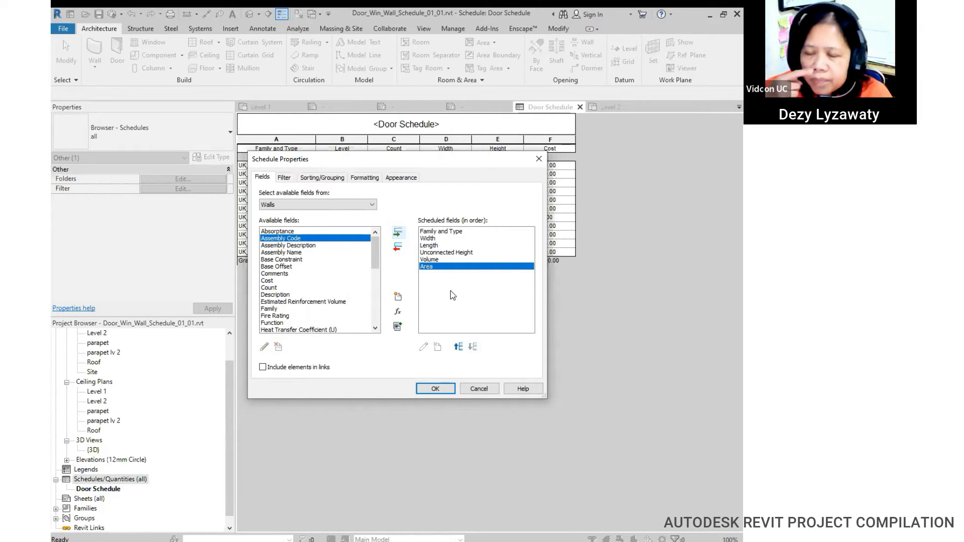
Step: Add the Cost field and place it below Area
{"action": "left_click", "coordinate": [442, 260]}
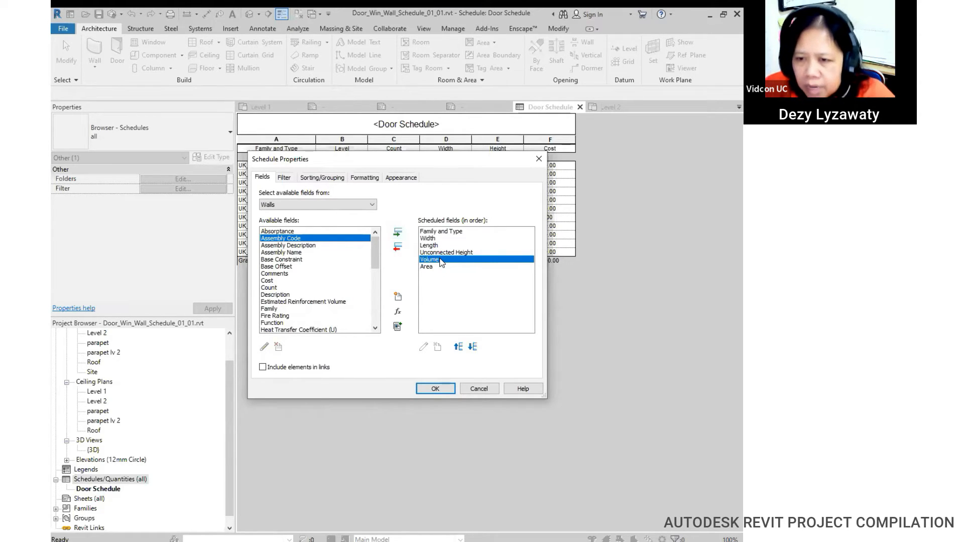
{"action": "left_click", "coordinate": [290, 281]}
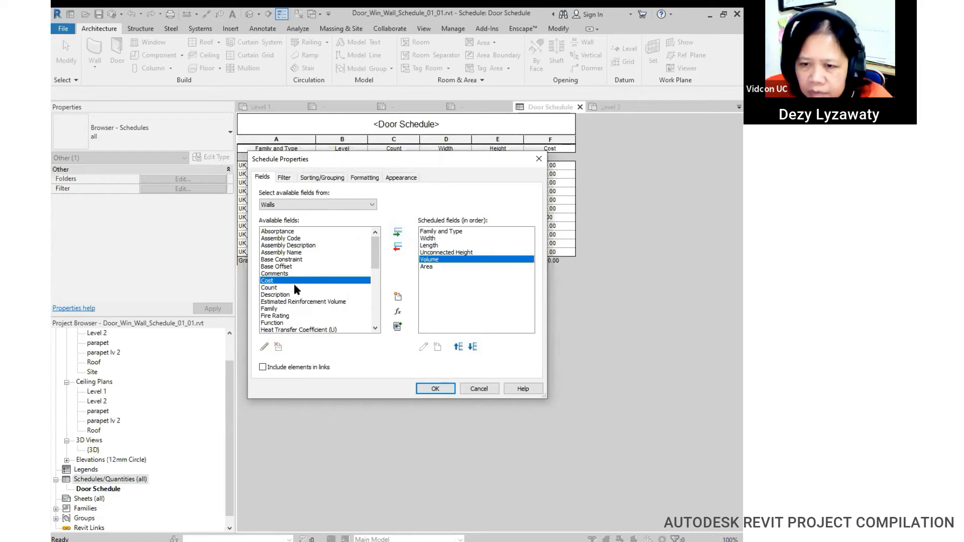
{"action": "left_click", "coordinate": [398, 232]}
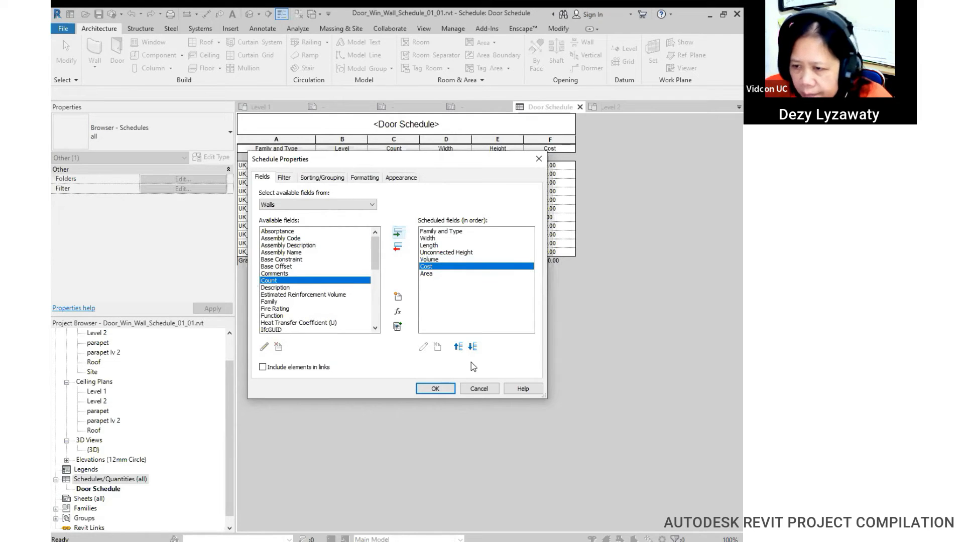
{"action": "left_click", "coordinate": [473, 347]}
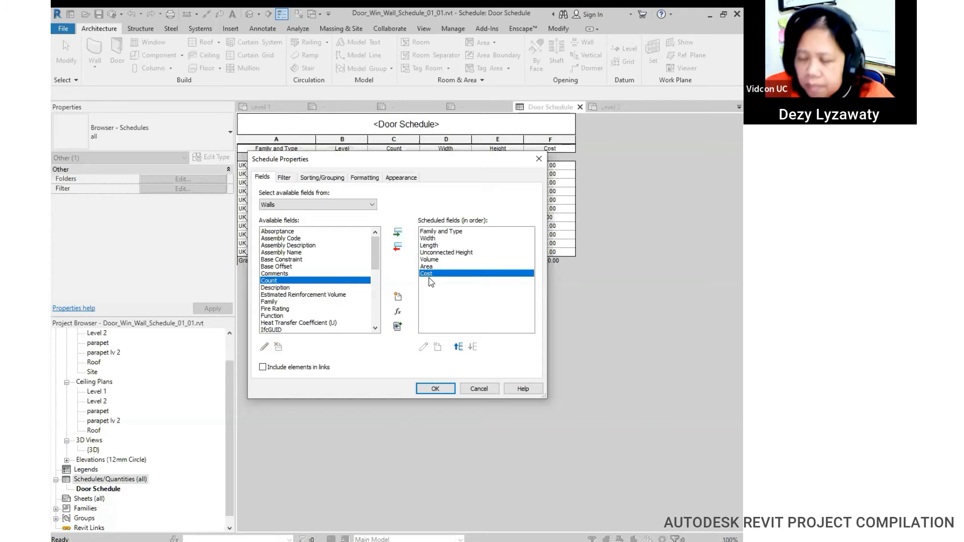
Step: Sort the schedule rows by Family and Type
{"action": "left_click", "coordinate": [332, 177]}
{"action": "left_click", "coordinate": [359, 194]}
{"action": "left_click", "coordinate": [358, 214]}
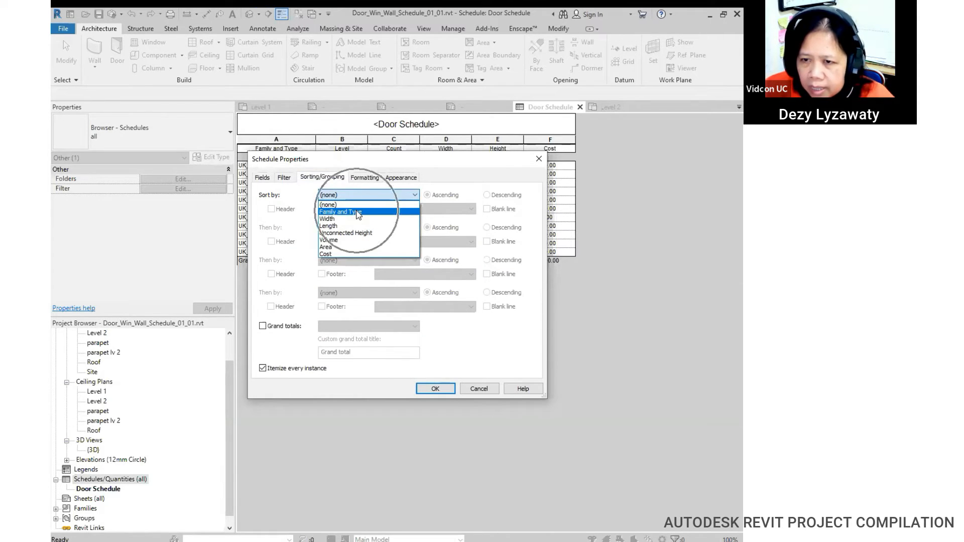
Step: Set Cost, Area and Volume columns to Calculate totals and create the Wall Schedule
{"action": "left_click", "coordinate": [364, 178]}
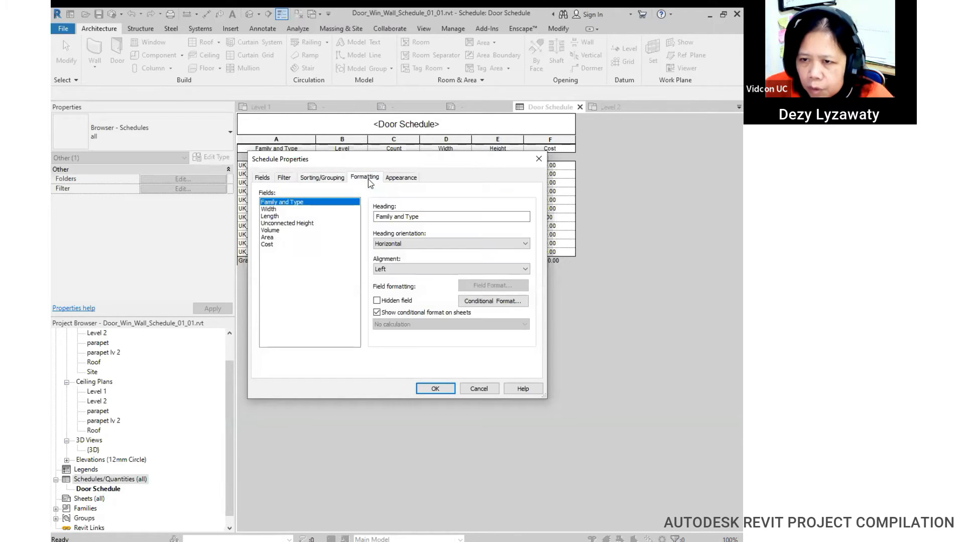
{"action": "left_click", "coordinate": [276, 244]}
{"action": "left_click", "coordinate": [485, 328]}
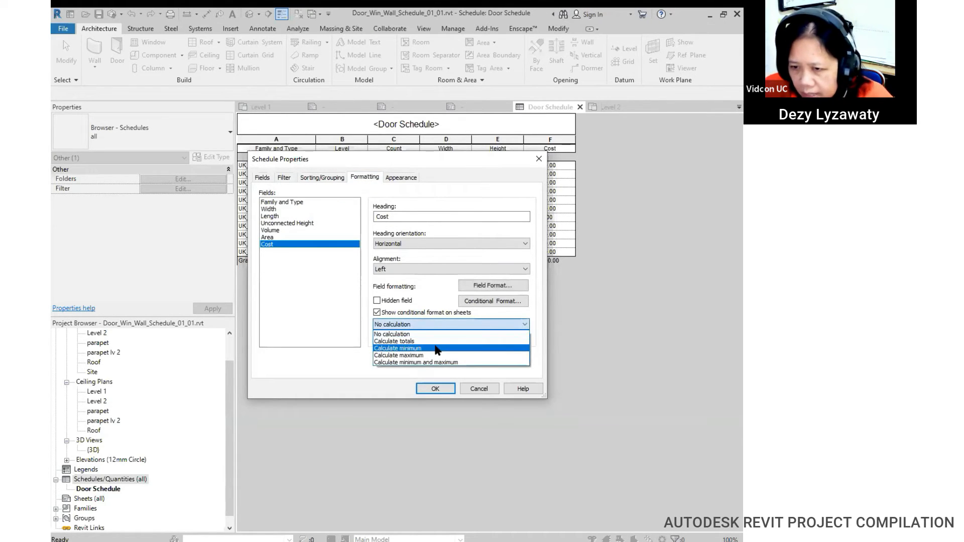
{"action": "left_click", "coordinate": [402, 341]}
{"action": "left_click", "coordinate": [284, 237]}
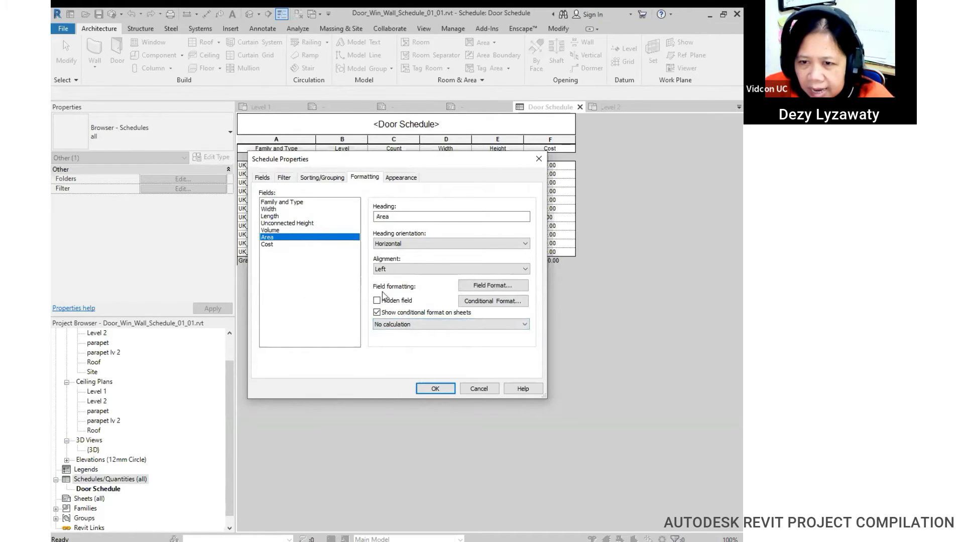
{"action": "left_click", "coordinate": [424, 324]}
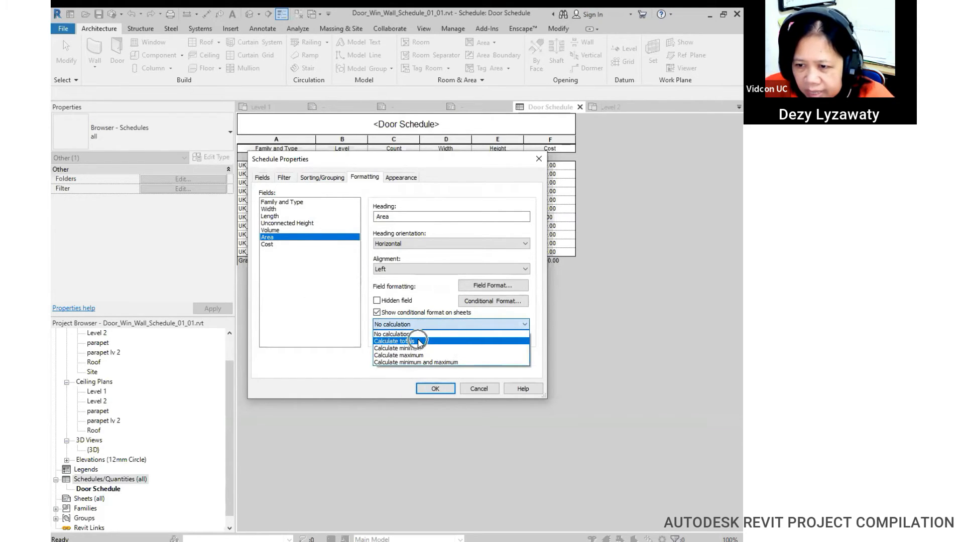
{"action": "left_click", "coordinate": [402, 341]}
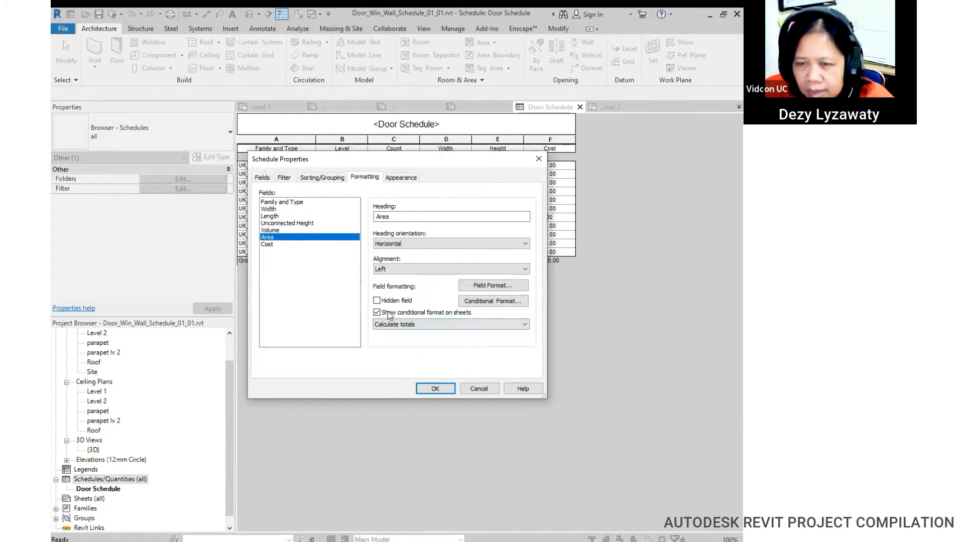
{"action": "left_click", "coordinate": [282, 229]}
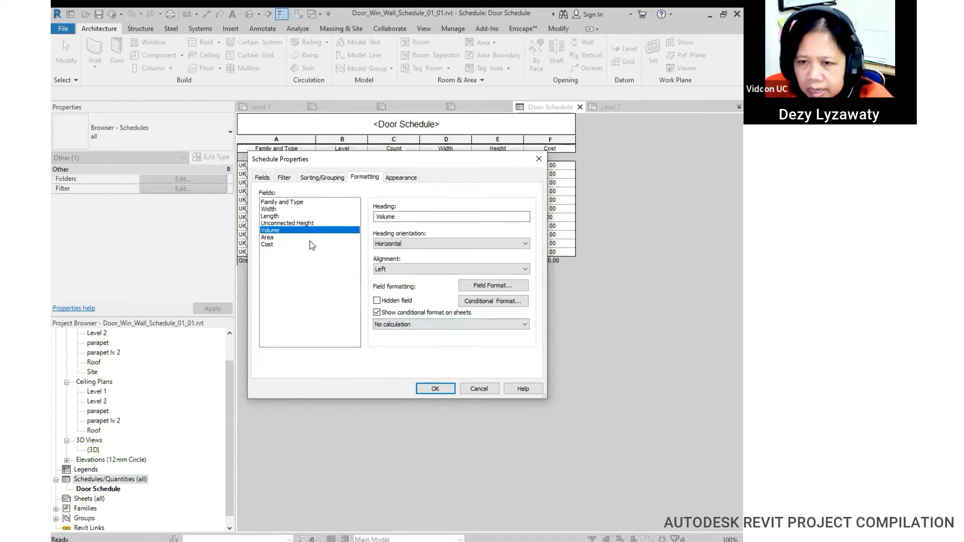
{"action": "left_click", "coordinate": [467, 324]}
{"action": "left_click", "coordinate": [409, 341]}
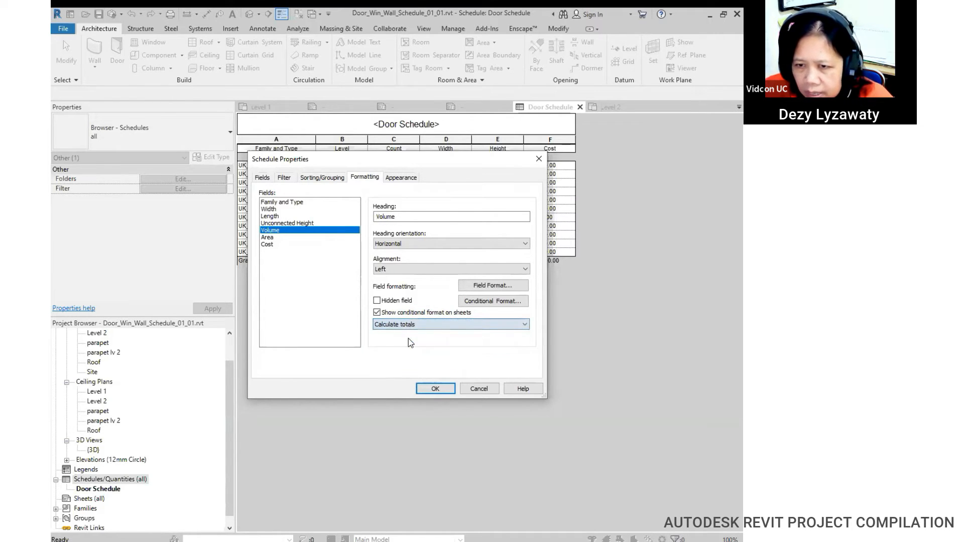
{"action": "left_click", "coordinate": [434, 389]}
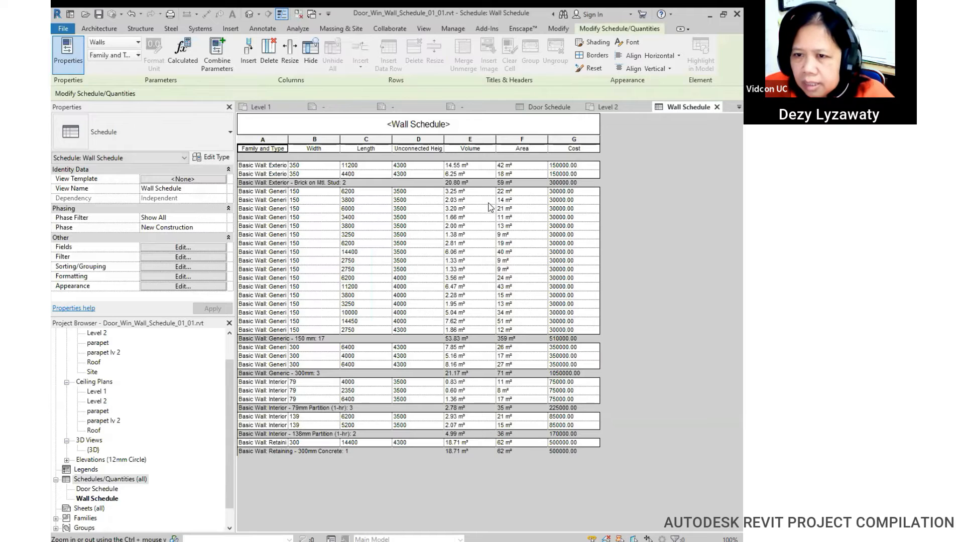
Step: Widen the Width (B) and Family and Type (A) columns in the Wall Schedule
{"action": "left_click_drag", "start_coordinate": [341, 139], "coordinate": [371, 140]}
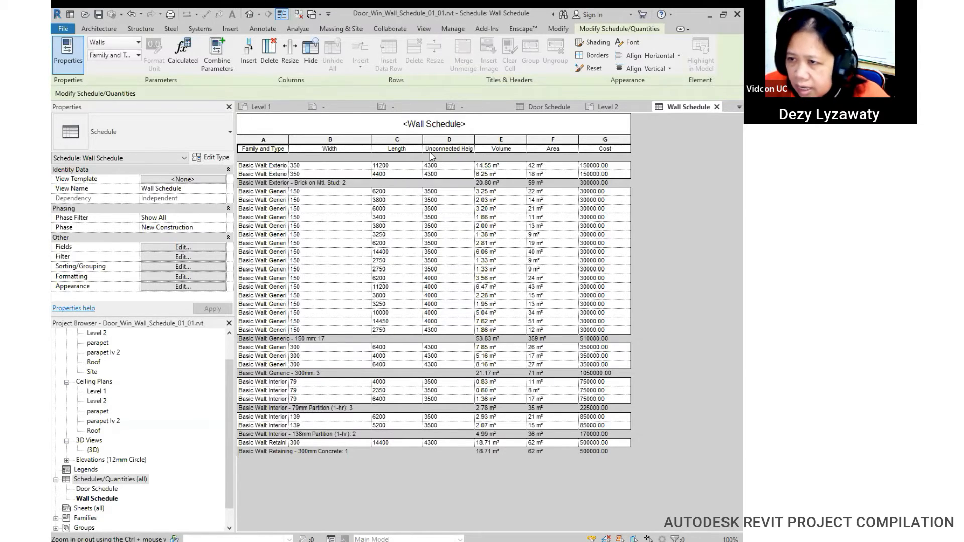
{"action": "left_click_drag", "start_coordinate": [289, 139], "coordinate": [307, 139]}
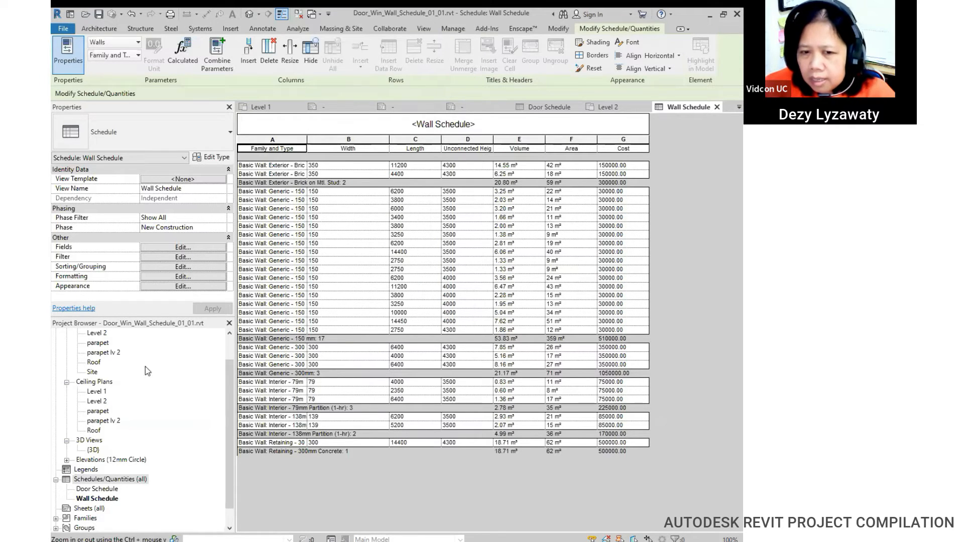
{"action": "left_click_drag", "start_coordinate": [230, 377], "coordinate": [231, 341]}
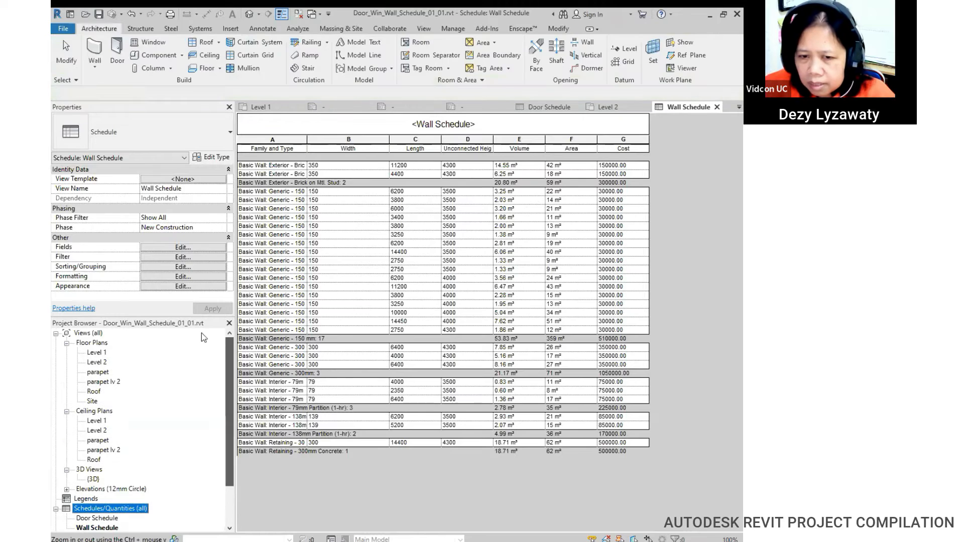
Step: Open the Level 1 plan and pan to show the upper rooms
{"action": "double_click", "coordinate": [104, 354]}
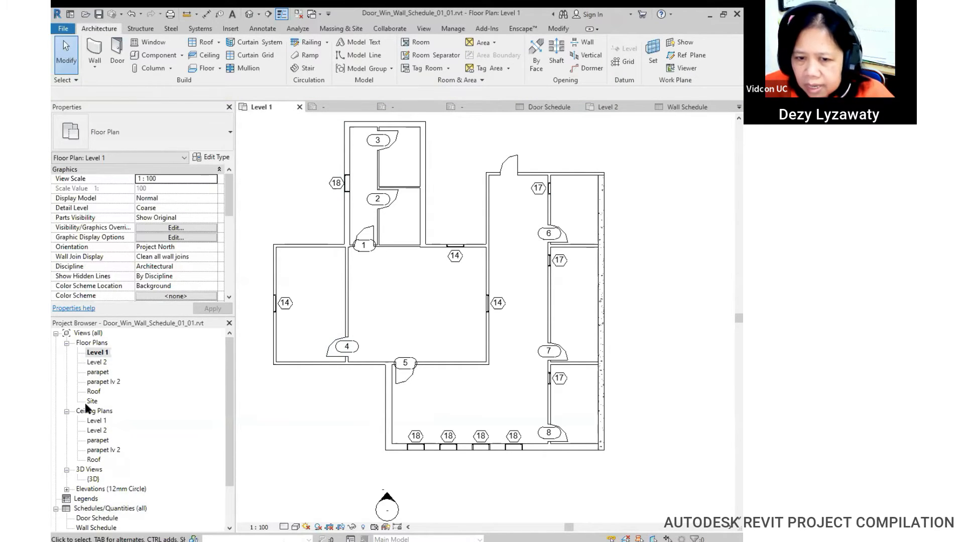
{"action": "left_click", "coordinate": [320, 245]}
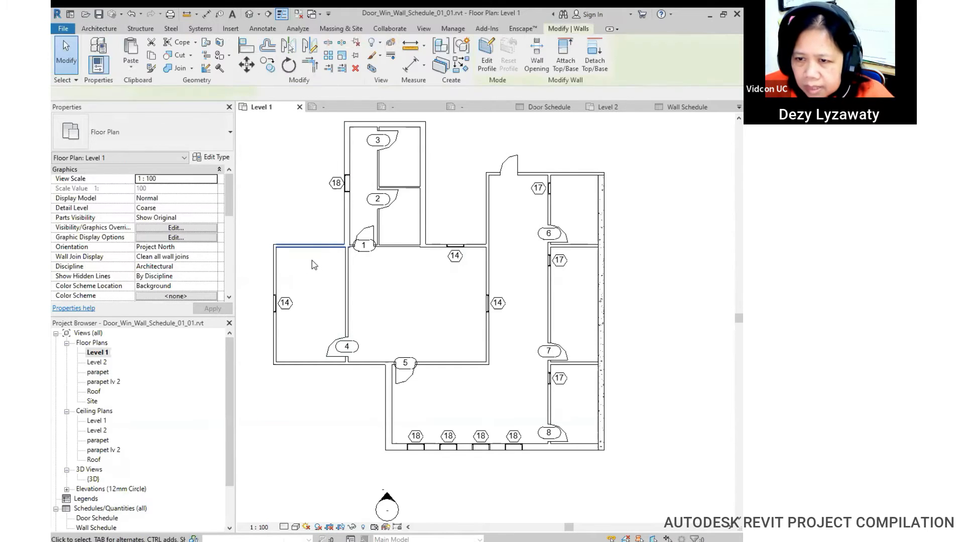
{"action": "left_click", "coordinate": [422, 160]}
{"action": "left_click", "coordinate": [456, 153]}
{"action": "middle_click_drag", "start_coordinate": [456, 155], "coordinate": [459, 232]}
Step: Move the upper room's top wall to 3000 from its neighbour and review the Wall Schedule
{"action": "left_click", "coordinate": [404, 179]}
{"action": "left_click", "coordinate": [445, 207]}
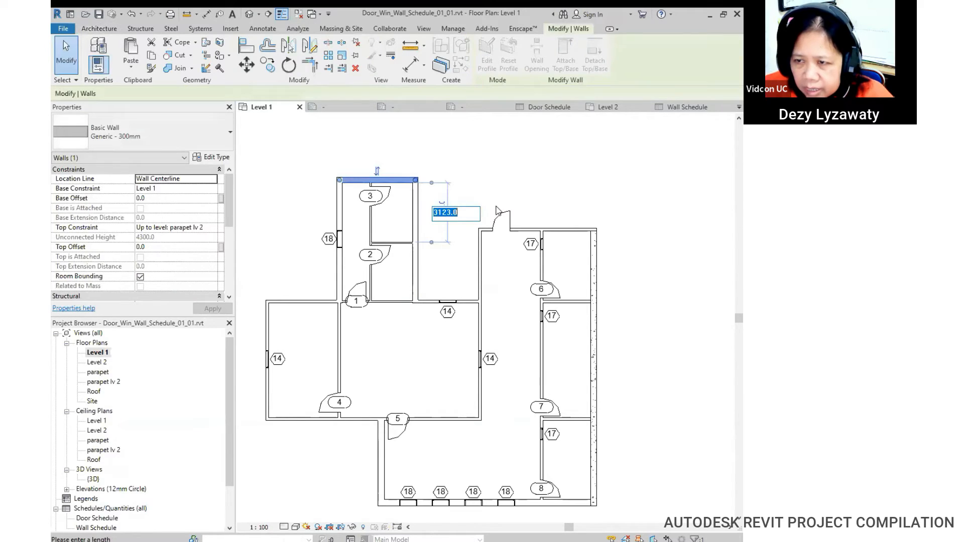
{"action": "type", "text": "3000"}
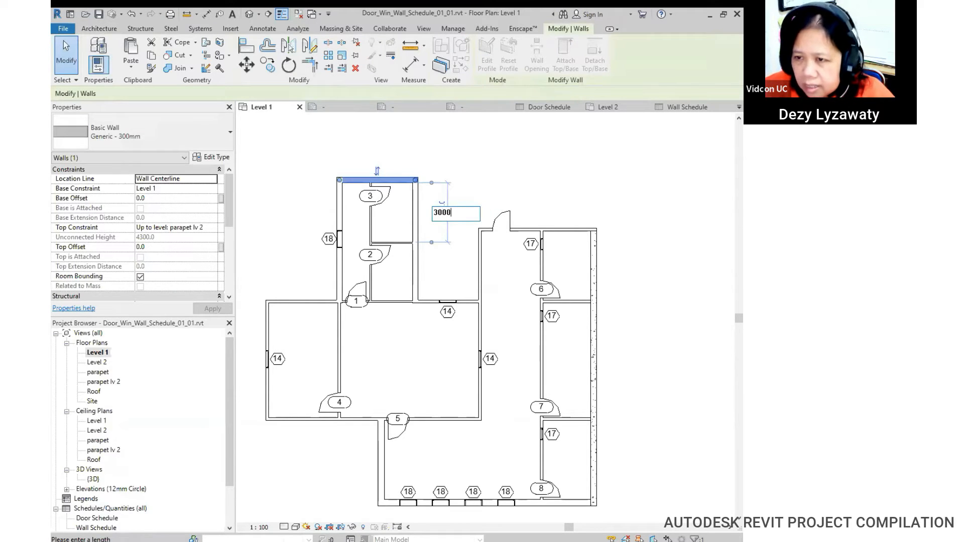
{"action": "left_click", "coordinate": [495, 203]}
{"action": "left_click_drag", "start_coordinate": [227, 448], "coordinate": [229, 490]}
{"action": "key", "text": "Escape"}
{"action": "double_click", "coordinate": [97, 478]}
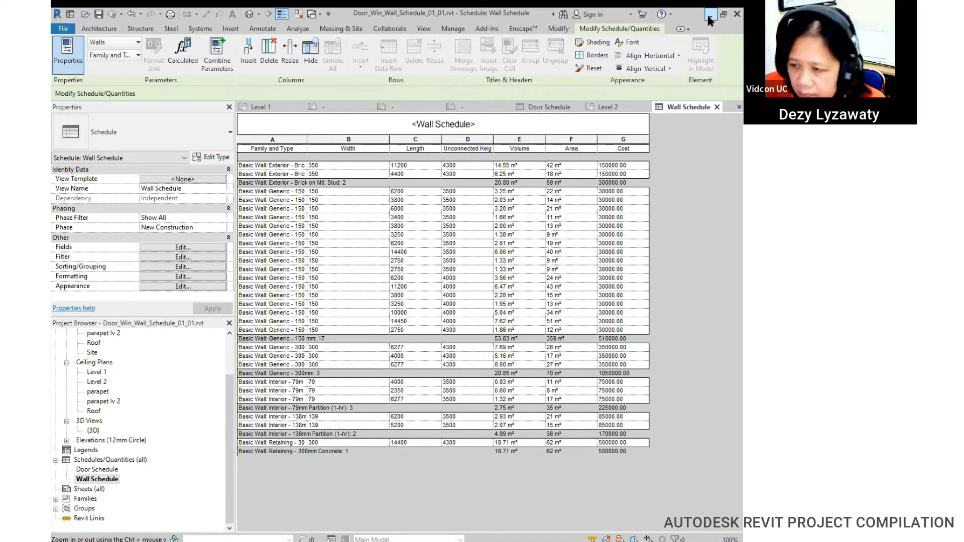
{"action": "scroll", "coordinate": [470, 462], "scroll_direction": "up", "scroll_amount": 1}
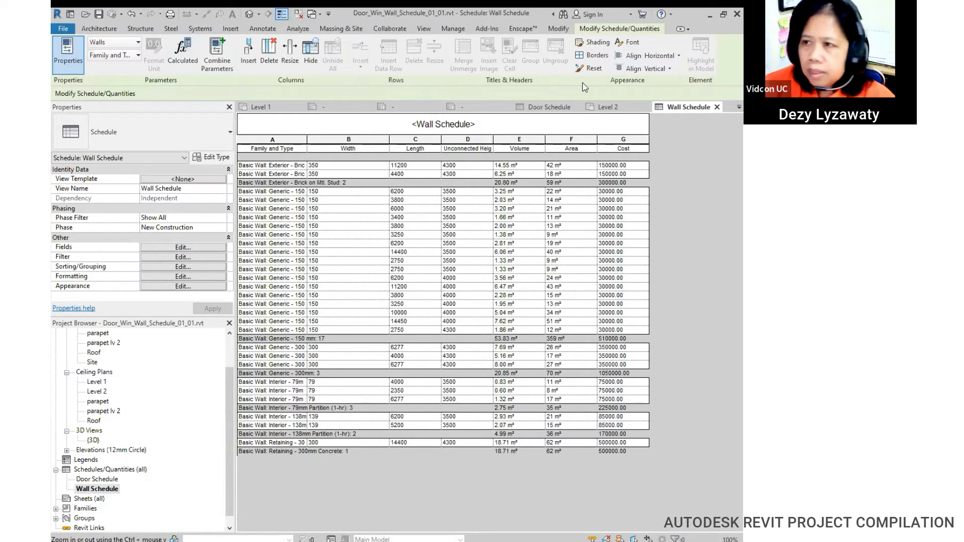
Step: Start a new Title Block family from the File menu's New commands
{"action": "left_click", "coordinate": [63, 29]}
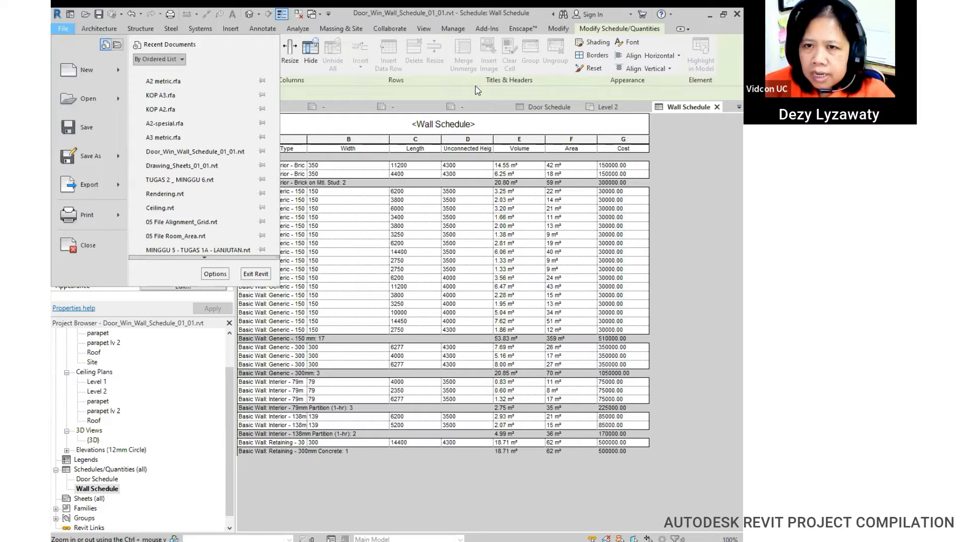
{"action": "left_click", "coordinate": [477, 91]}
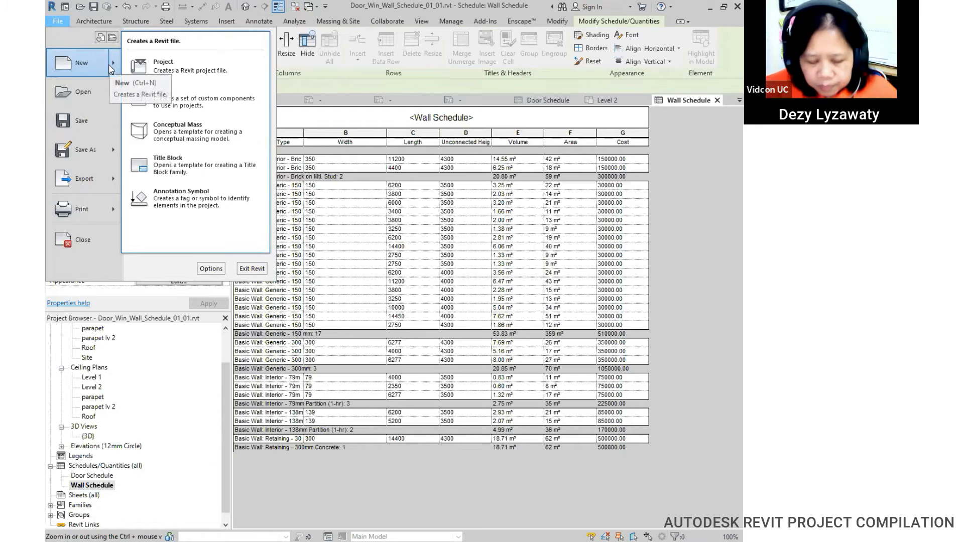
{"action": "left_click", "coordinate": [176, 165]}
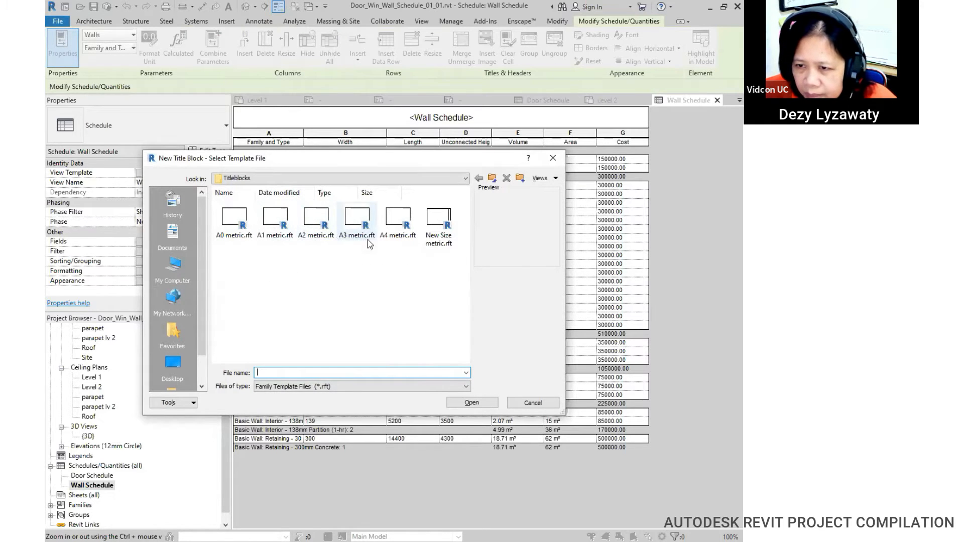
Step: Browse through Family Templates and English to the Titleblocks template folder
{"action": "left_click", "coordinate": [462, 182]}
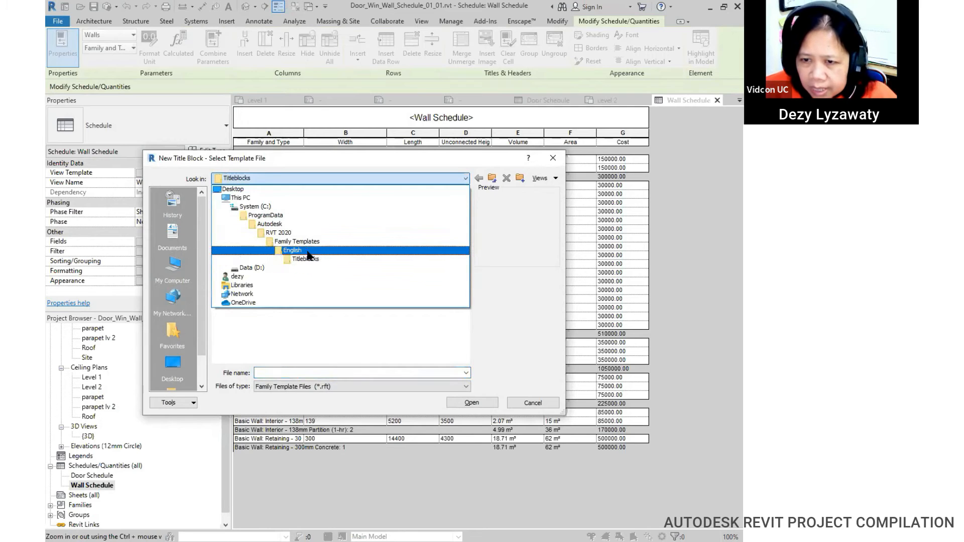
{"action": "key", "text": "ctrl"}
{"action": "key", "text": "ctrl"}
{"action": "key", "text": "ctrl"}
{"action": "key", "text": "ctrl"}
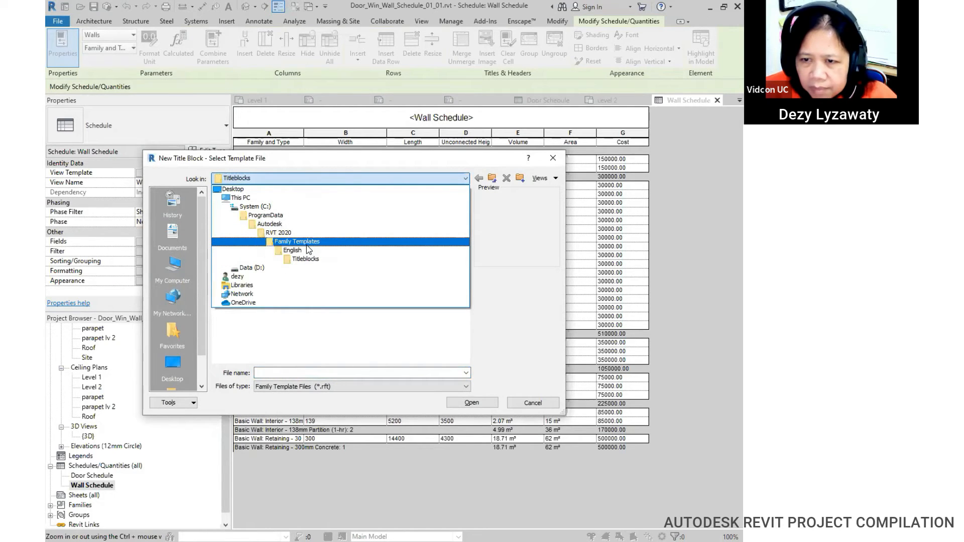
{"action": "left_click", "coordinate": [307, 244]}
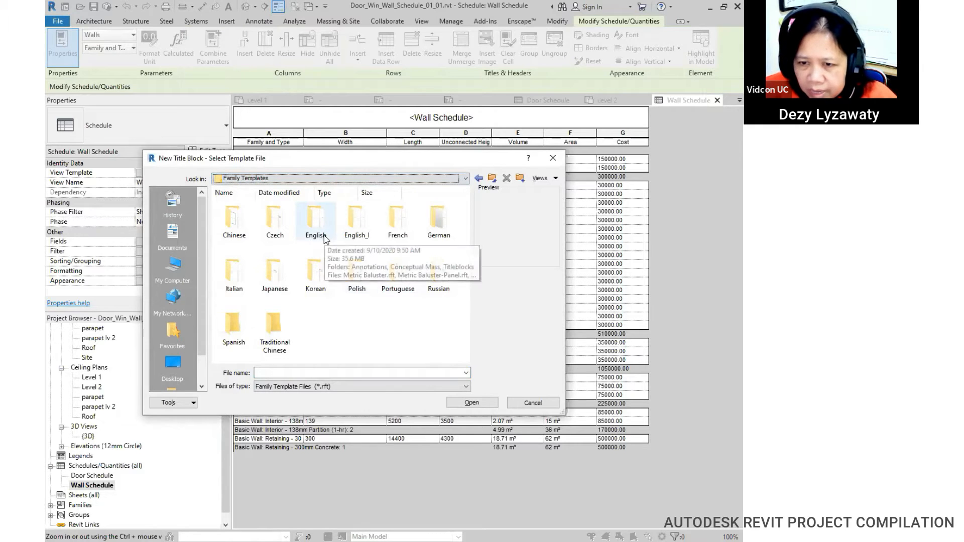
{"action": "key", "text": "ctrl"}
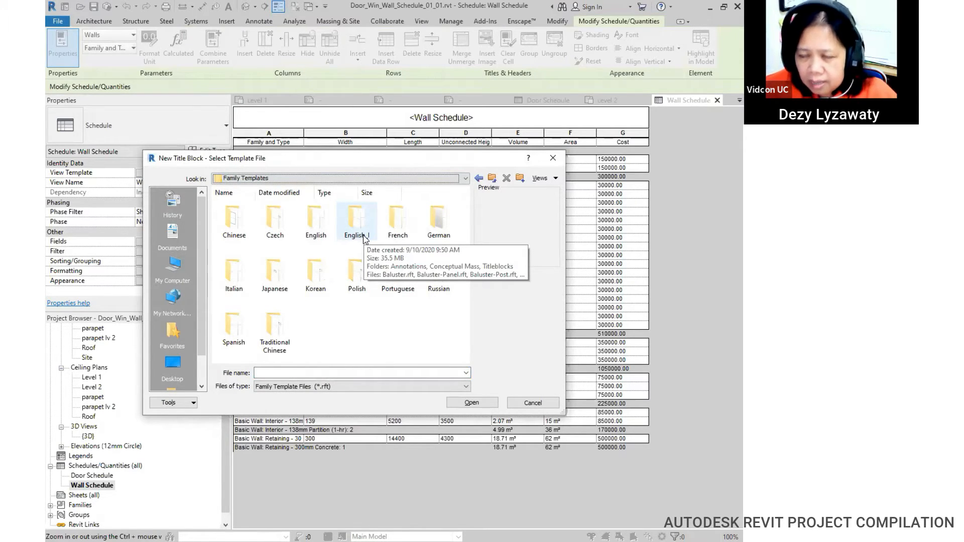
{"action": "left_click", "coordinate": [321, 240]}
{"action": "double_click", "coordinate": [322, 240]}
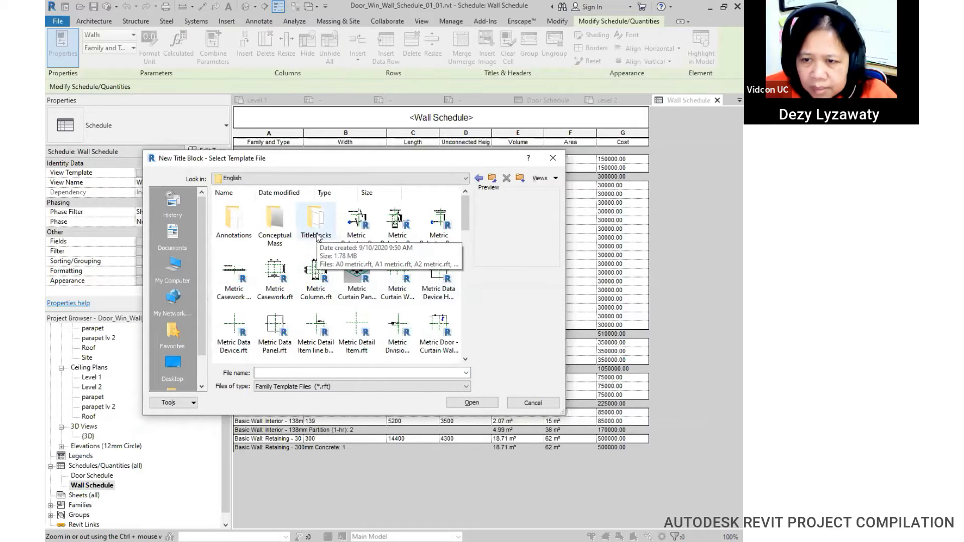
{"action": "double_click", "coordinate": [316, 236]}
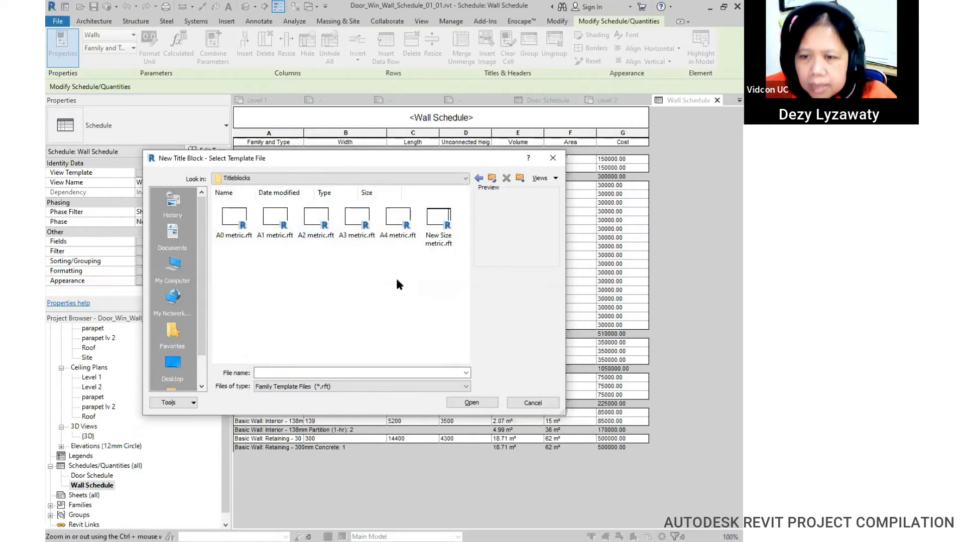
Step: Compare the A0–A4 and New Size metric templates, then open A3 metric
{"action": "left_click", "coordinate": [314, 235]}
{"action": "left_click", "coordinate": [398, 232]}
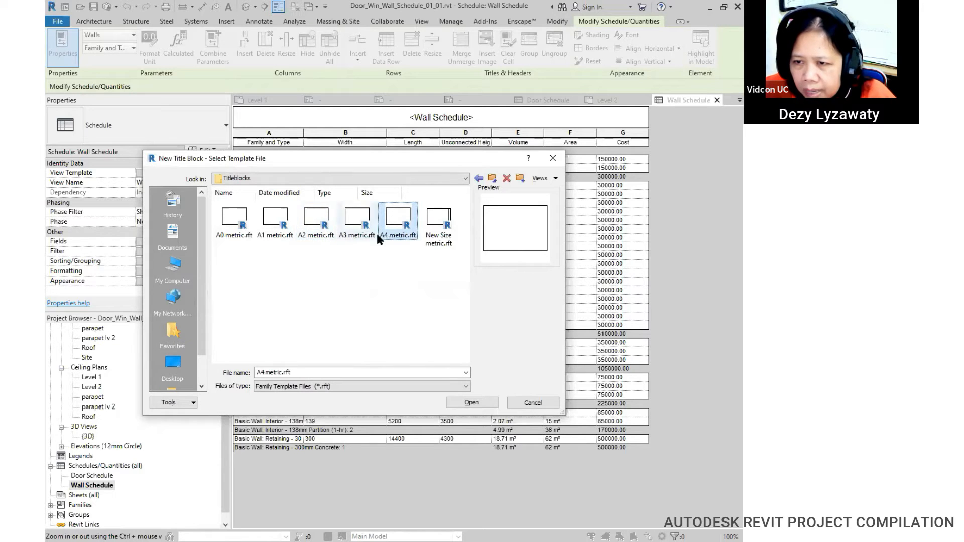
{"action": "left_click", "coordinate": [240, 236]}
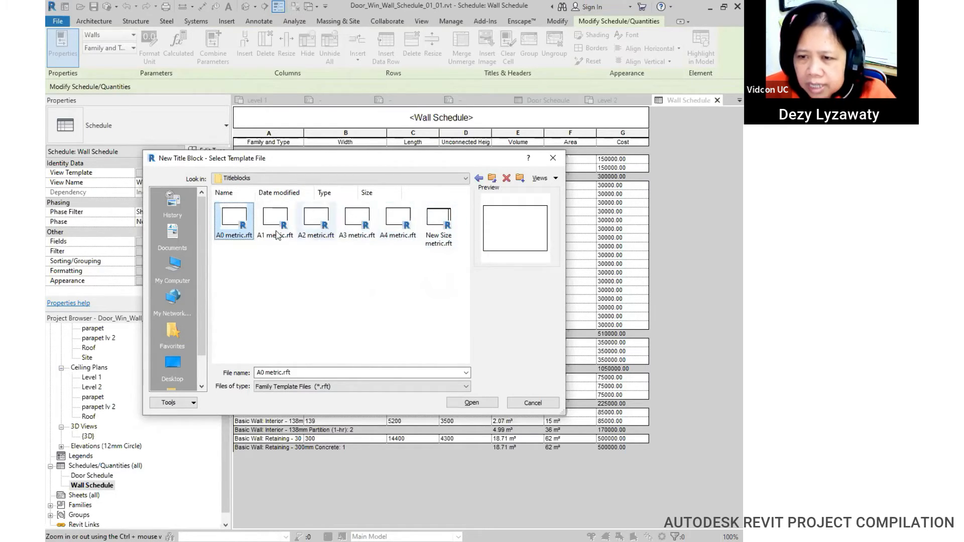
{"action": "left_click", "coordinate": [431, 236]}
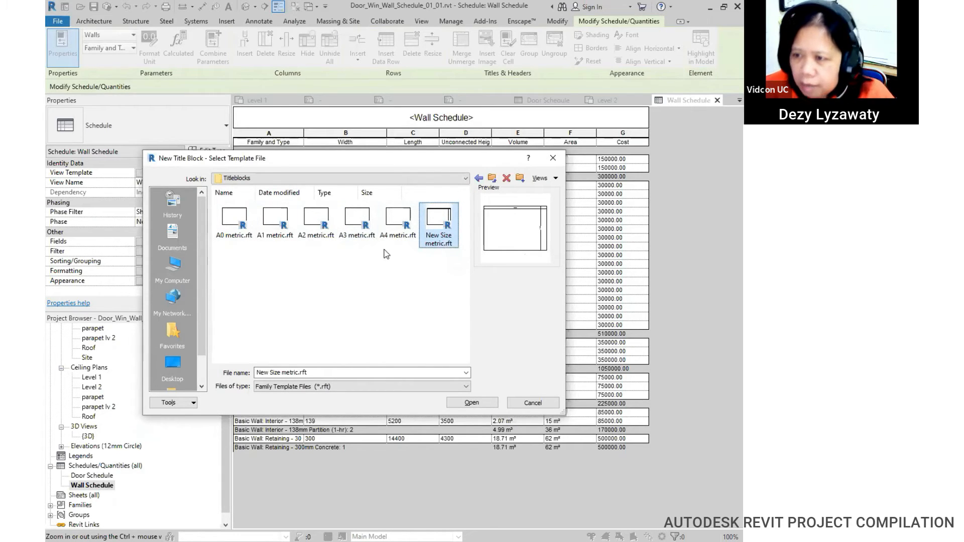
{"action": "left_click", "coordinate": [321, 237]}
{"action": "left_click", "coordinate": [357, 236]}
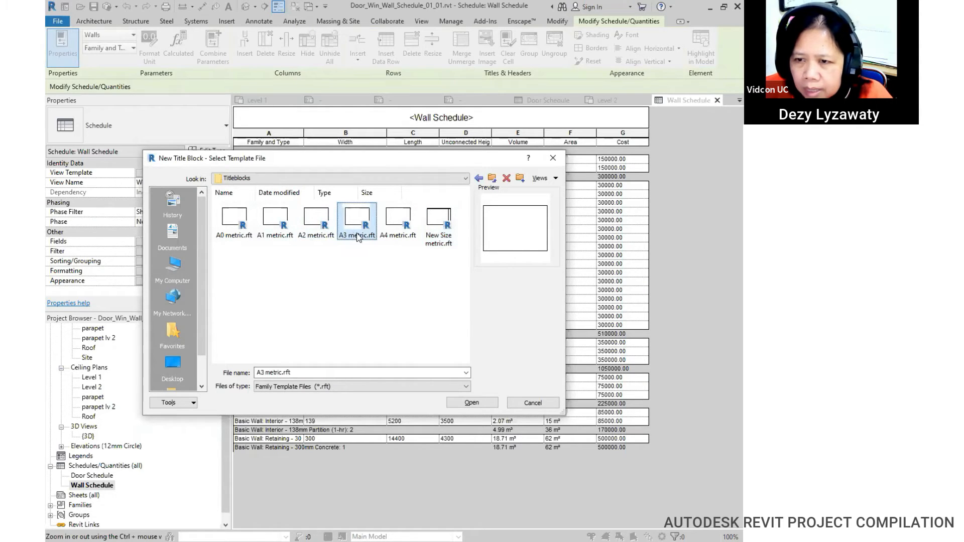
{"action": "left_click", "coordinate": [352, 238]}
{"action": "left_click", "coordinate": [320, 229]}
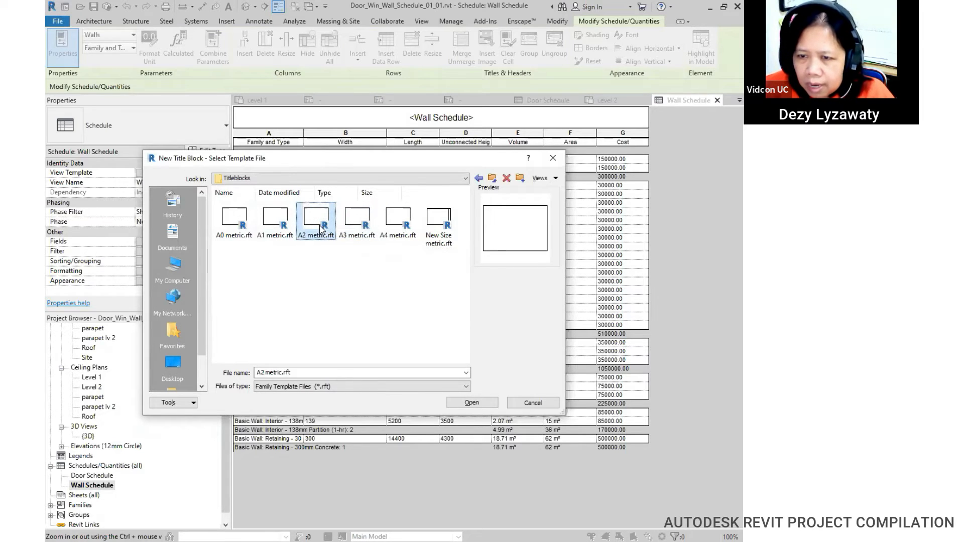
{"action": "left_click", "coordinate": [365, 235]}
{"action": "left_click", "coordinate": [477, 404]}
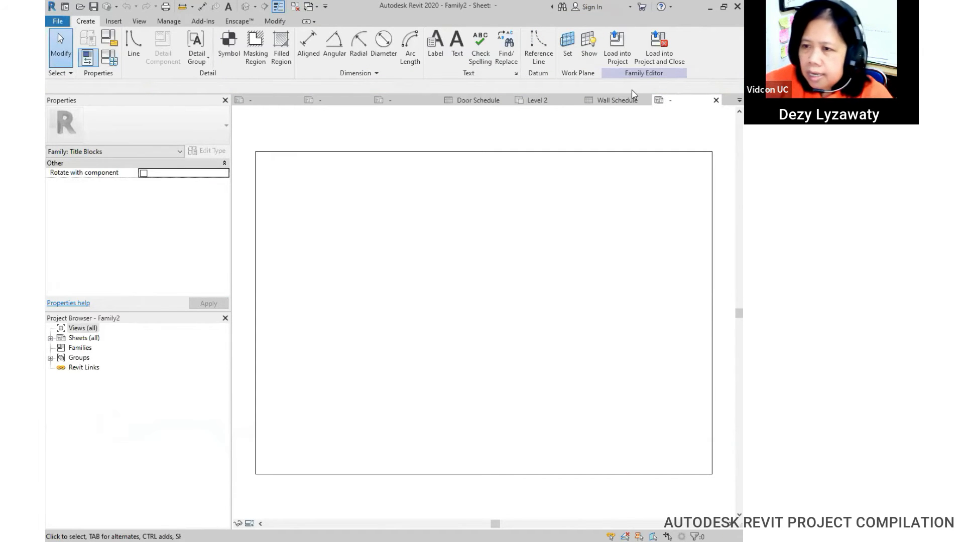
Step: Inspect the top, right and left sheet border lines, confirming the 297 height
{"action": "left_click", "coordinate": [621, 153]}
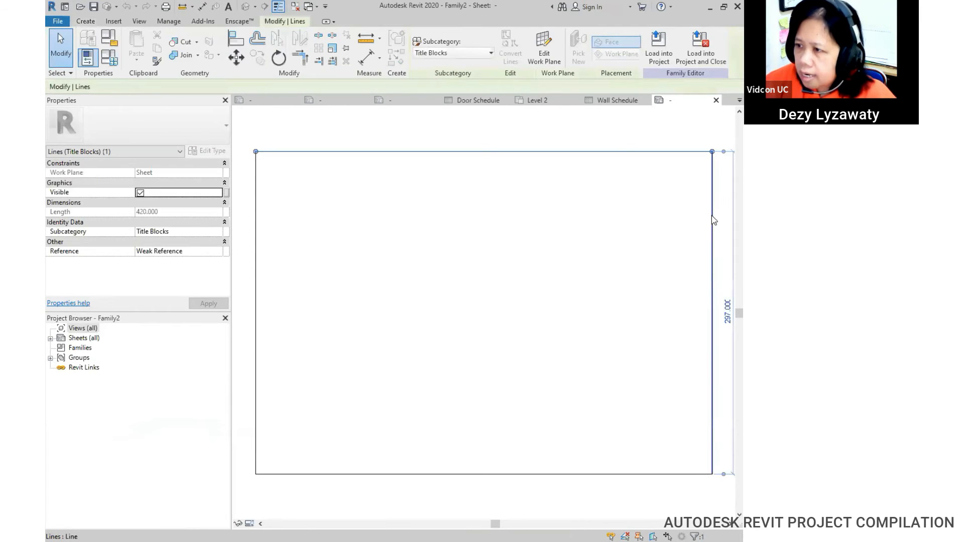
{"action": "left_click", "coordinate": [711, 216]}
{"action": "left_click", "coordinate": [256, 340]}
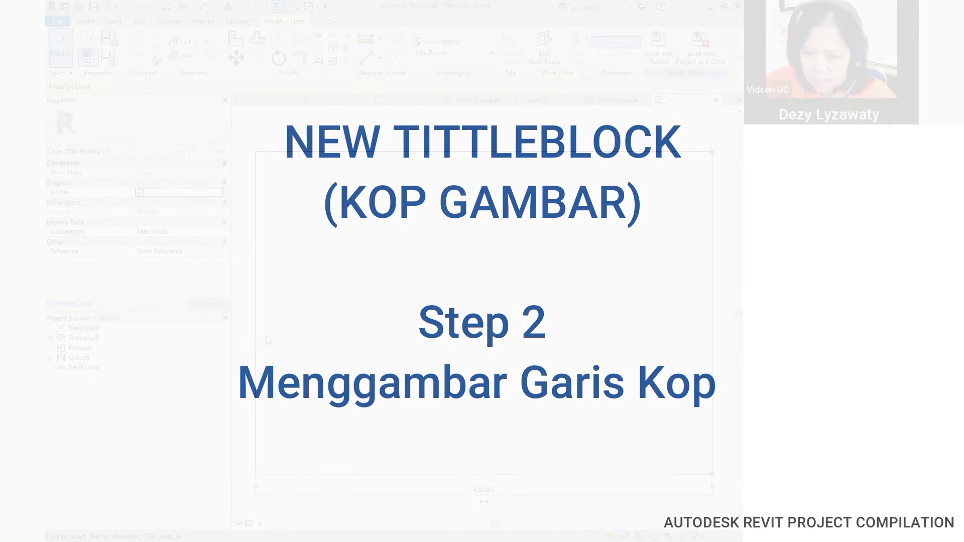
{"action": "left_click", "coordinate": [453, 457]}
Step: Recentre the sheet, confirm the 420 top border, and start the Line tool
{"action": "scroll", "coordinate": [489, 324], "scroll_direction": "down", "scroll_amount": 1}
{"action": "middle_click_drag", "start_coordinate": [484, 314], "coordinate": [426, 291]}
{"action": "middle_click_drag", "start_coordinate": [360, 201], "coordinate": [454, 215]}
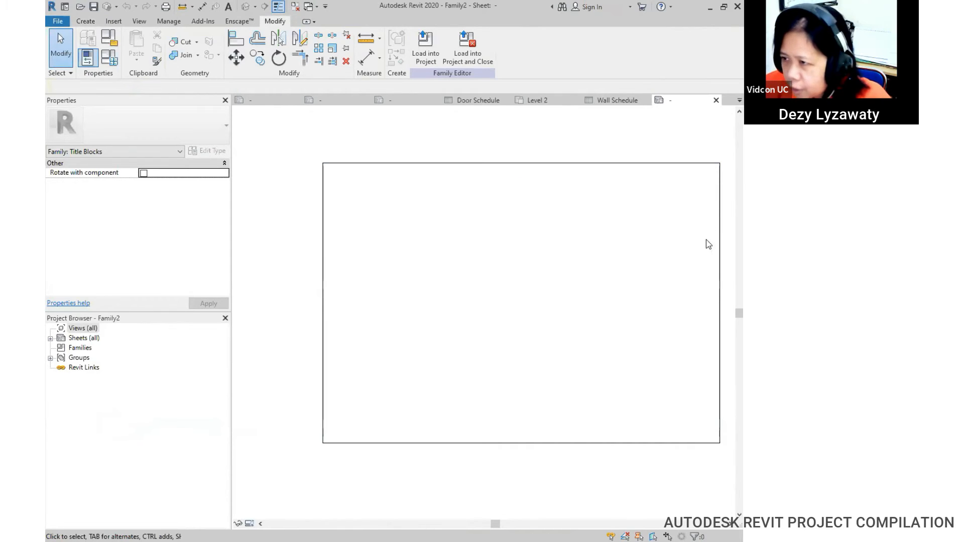
{"action": "middle_click_drag", "start_coordinate": [595, 261], "coordinate": [553, 249]}
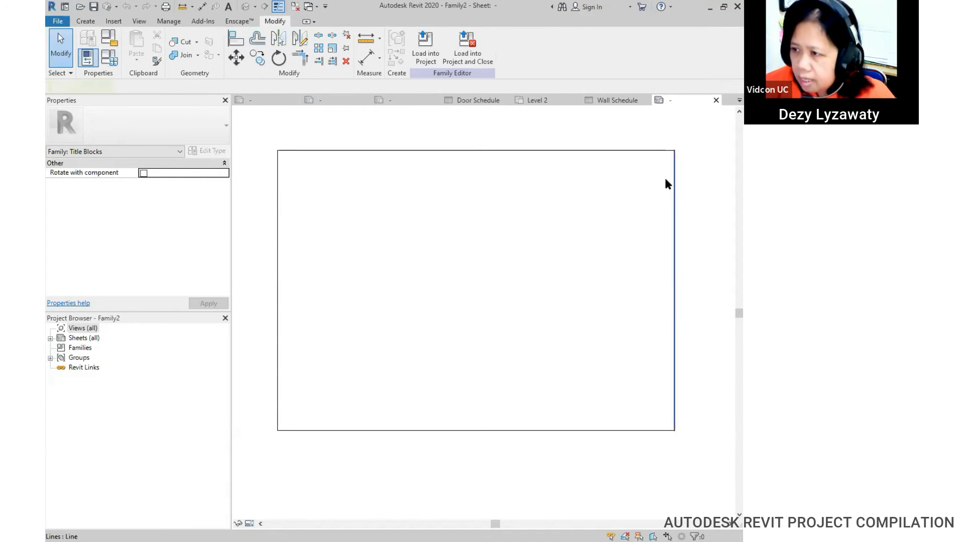
{"action": "left_click", "coordinate": [652, 150]}
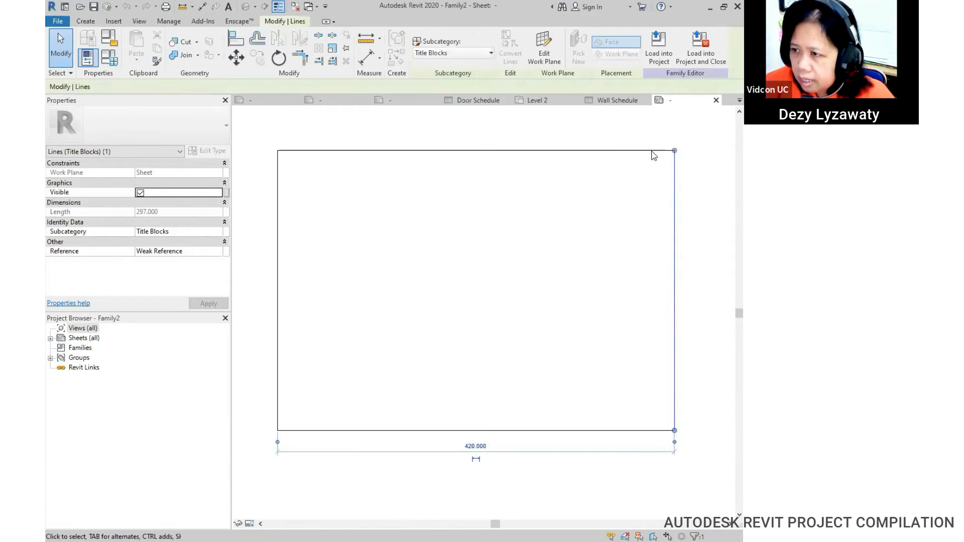
{"action": "left_click", "coordinate": [725, 194]}
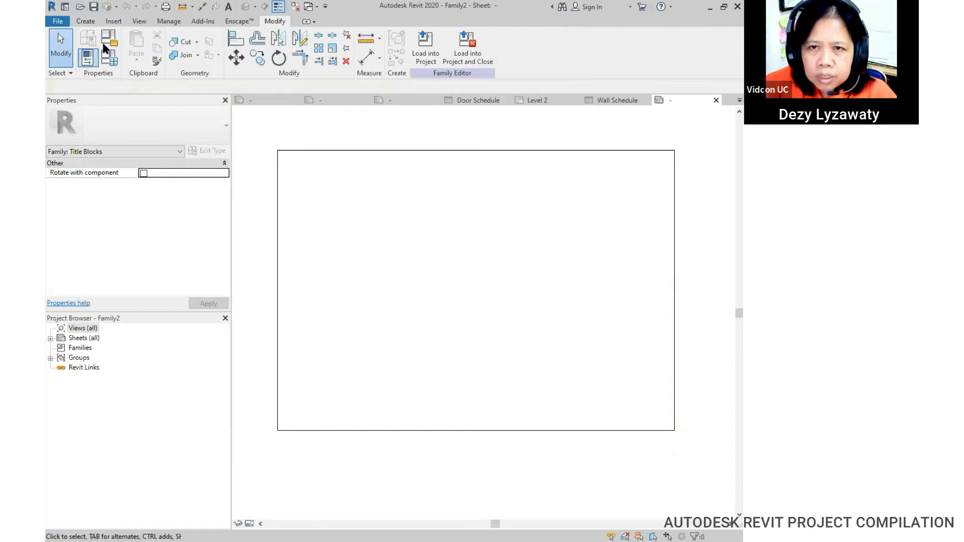
{"action": "left_click", "coordinate": [85, 22]}
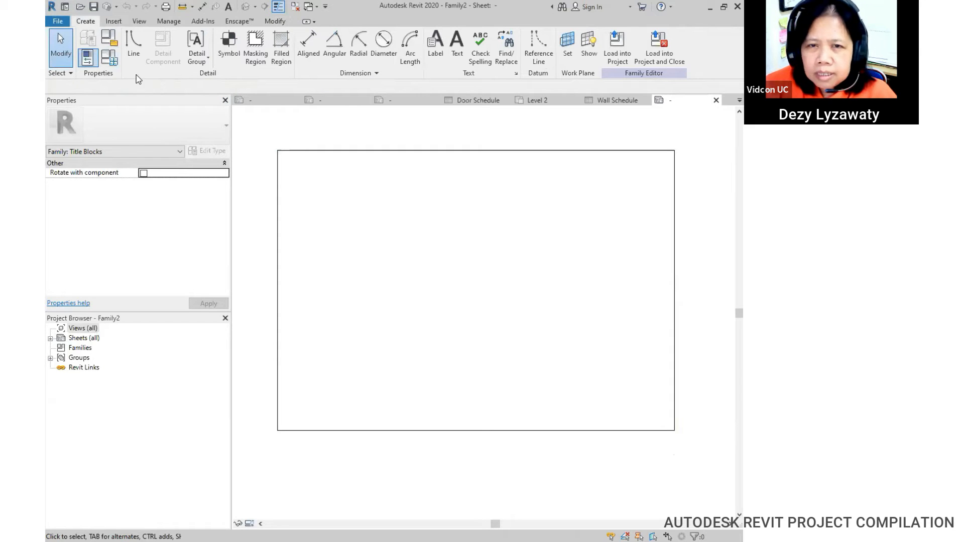
{"action": "left_click", "coordinate": [141, 46]}
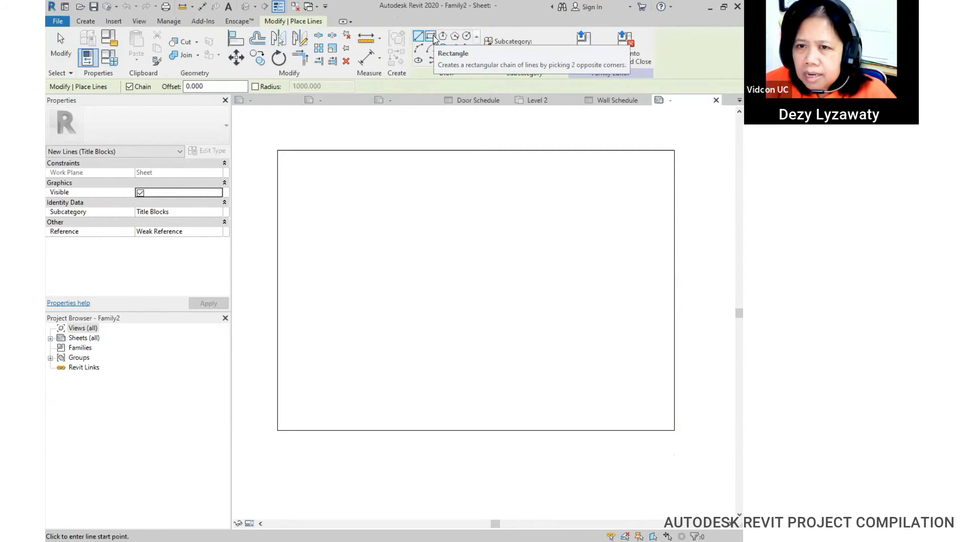
Step: Draw a rectangle at offset -10 from the sheet corners, forming the 400 × 277 inner border
{"action": "left_click", "coordinate": [431, 37]}
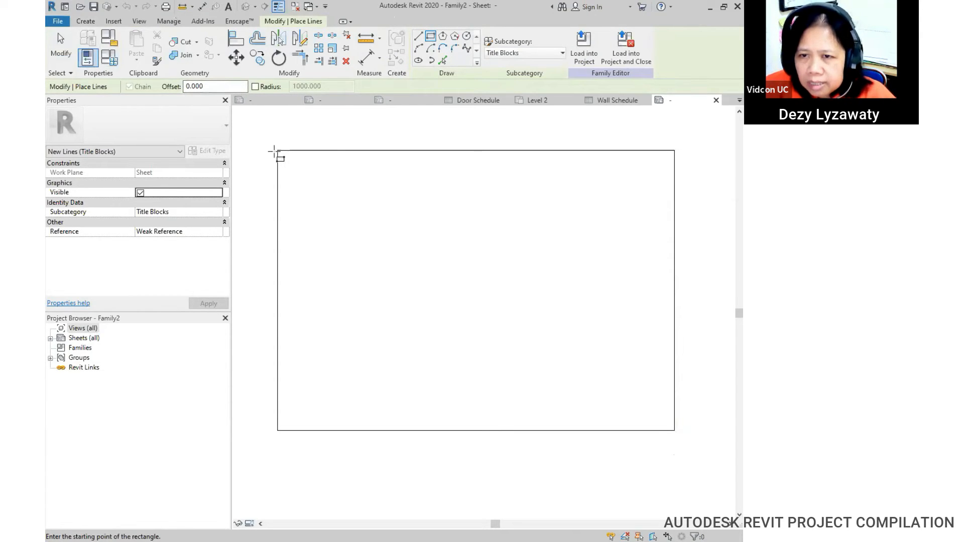
{"action": "double_click", "coordinate": [201, 86]}
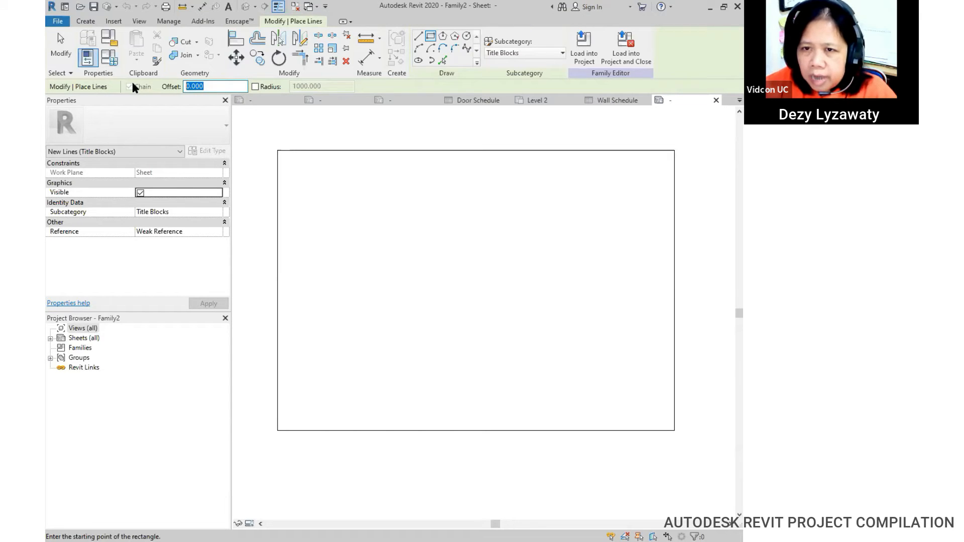
{"action": "type", "text": "-"}
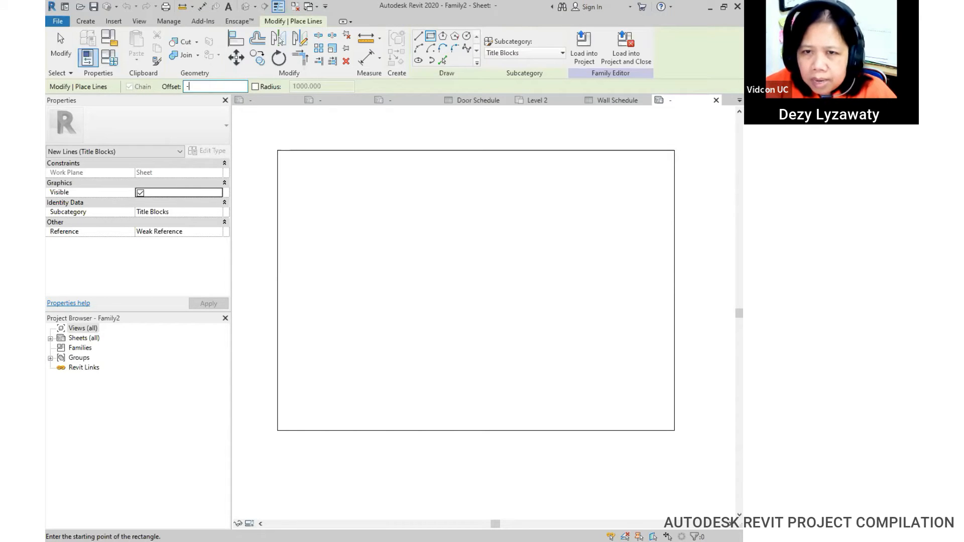
{"action": "type", "text": "10"}
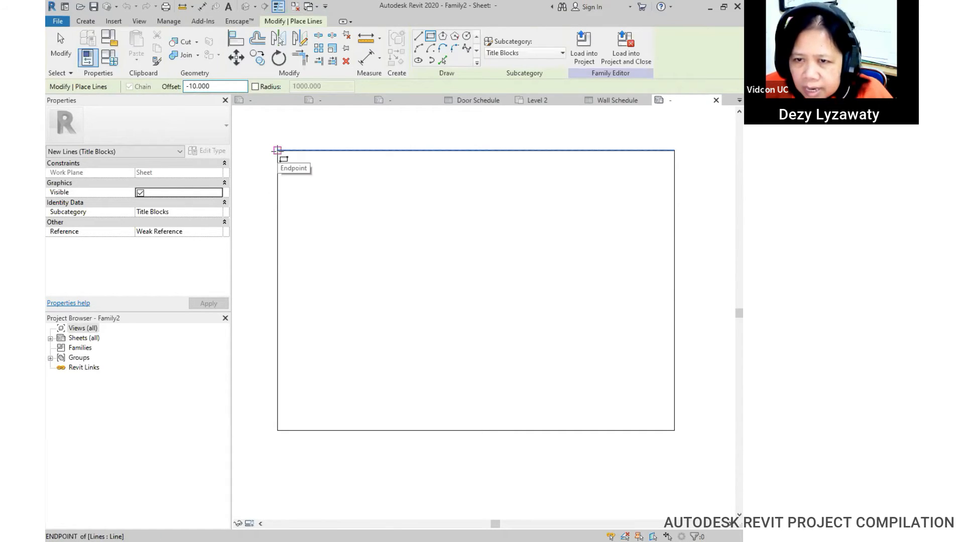
{"action": "left_click", "coordinate": [278, 151]}
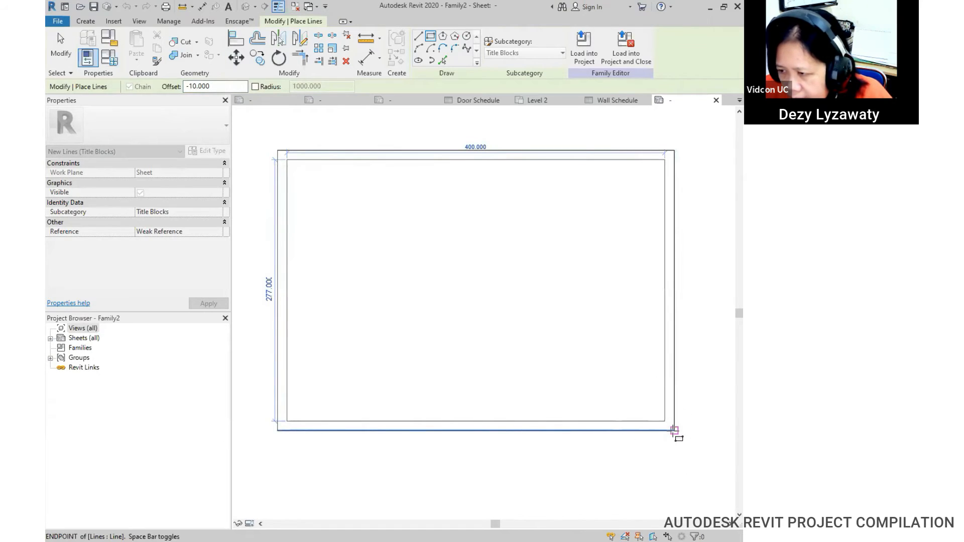
{"action": "left_click", "coordinate": [674, 430]}
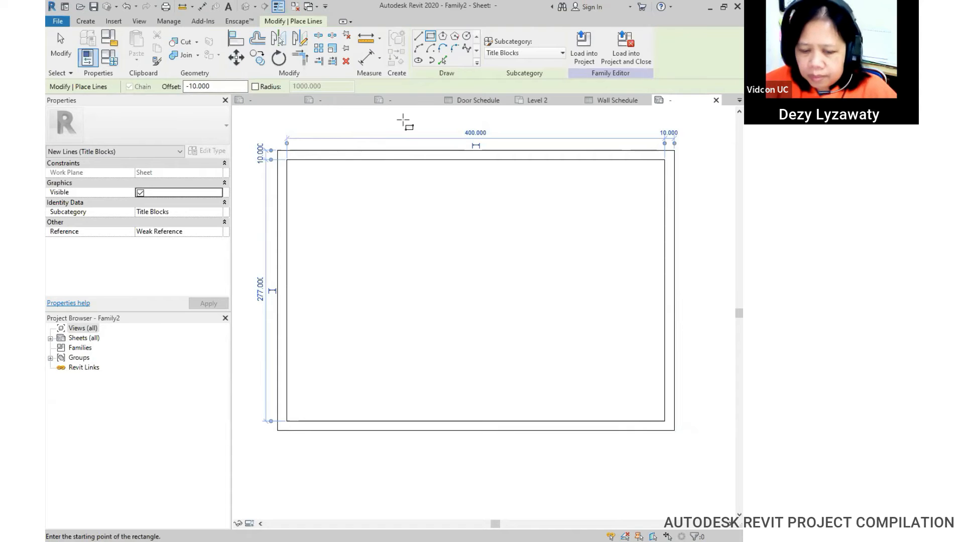
{"action": "key", "text": "Escape"}
{"action": "key", "text": "Escape"}
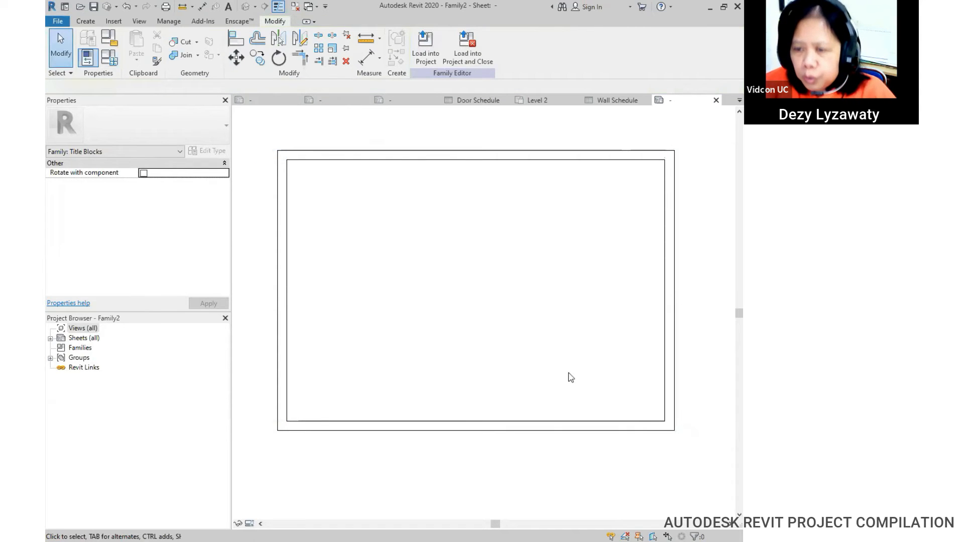
Step: Copy the inner bottom border line 50 upward, then delete that copy
{"action": "left_click", "coordinate": [551, 422]}
{"action": "left_click", "coordinate": [257, 57]}
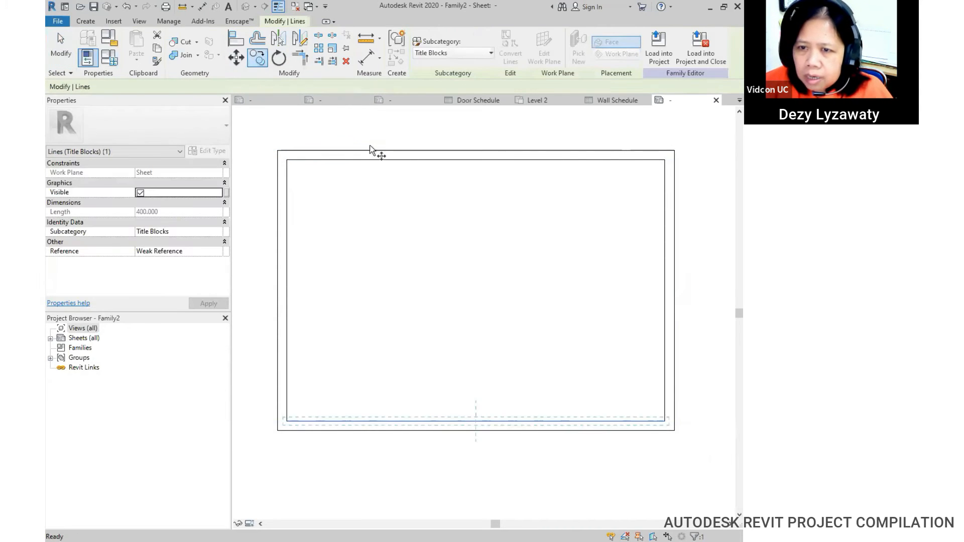
{"action": "left_click", "coordinate": [527, 421]}
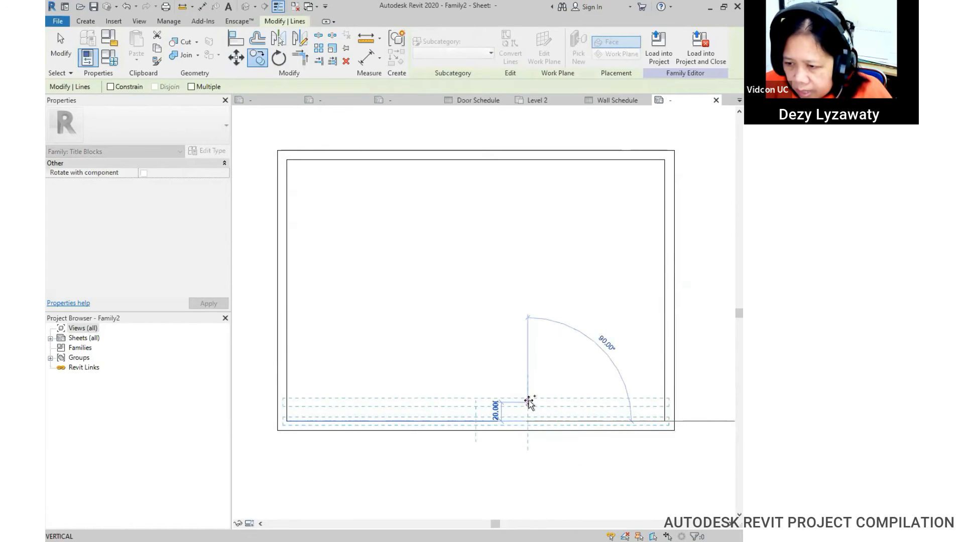
{"action": "left_click", "coordinate": [528, 393]}
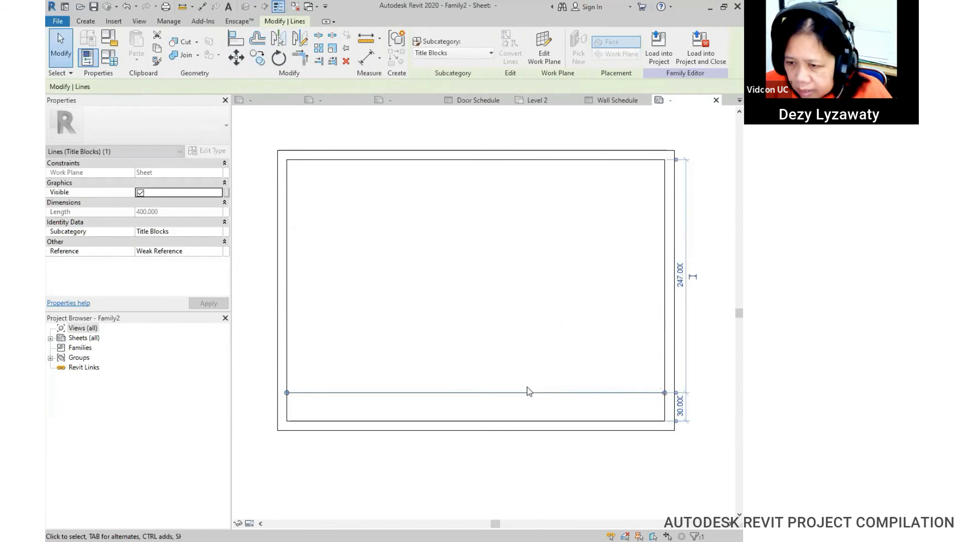
{"action": "left_click", "coordinate": [680, 407]}
{"action": "type", "text": "50"}
{"action": "key", "text": "Return"}
{"action": "left_click", "coordinate": [718, 403]}
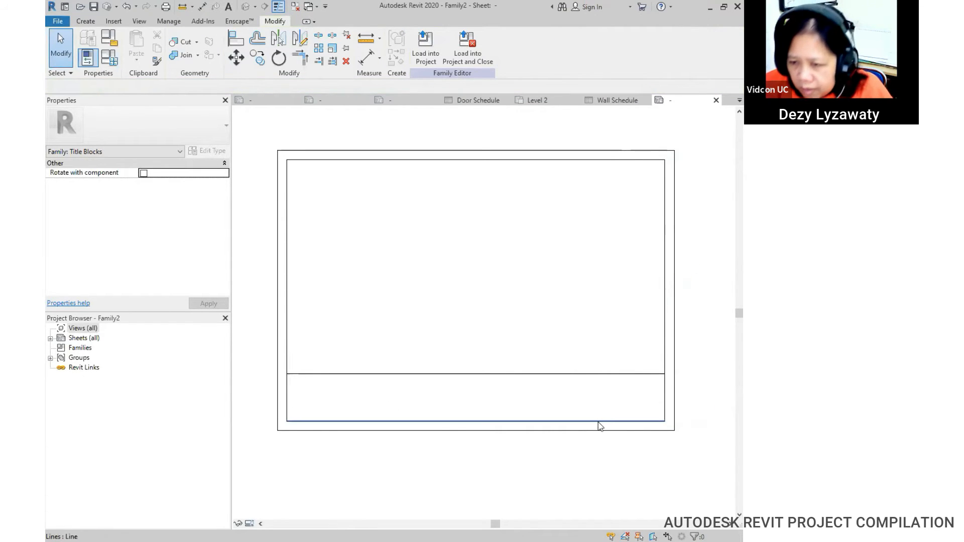
{"action": "left_click", "coordinate": [620, 372]}
{"action": "key", "text": "Delete"}
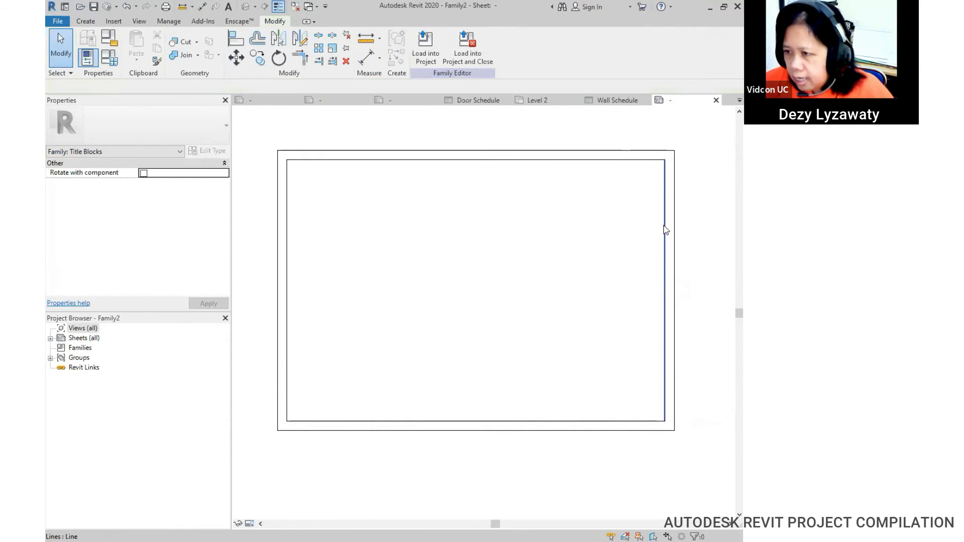
Step: Copy the right border as a vertical divider, setting its distance to 70 then 50
{"action": "left_click", "coordinate": [666, 230]}
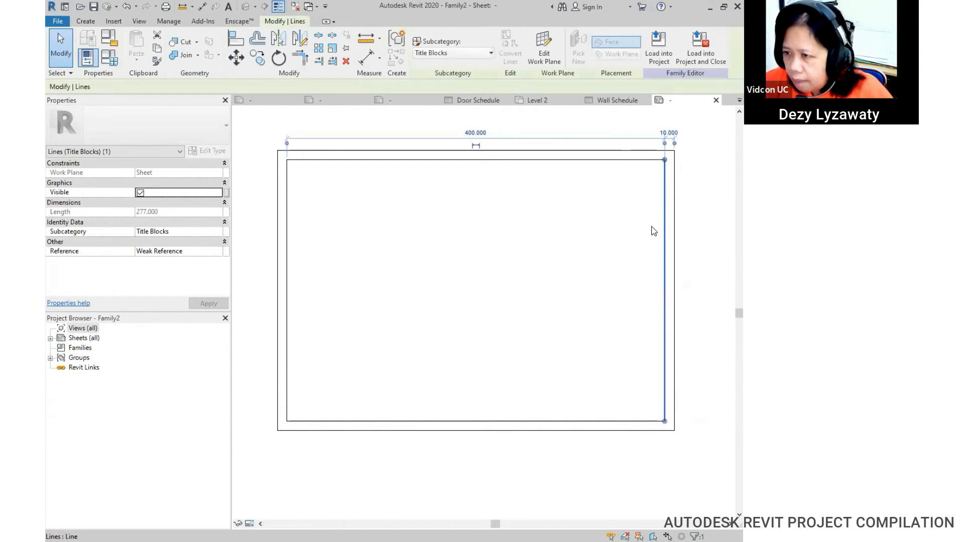
{"action": "left_click", "coordinate": [253, 65]}
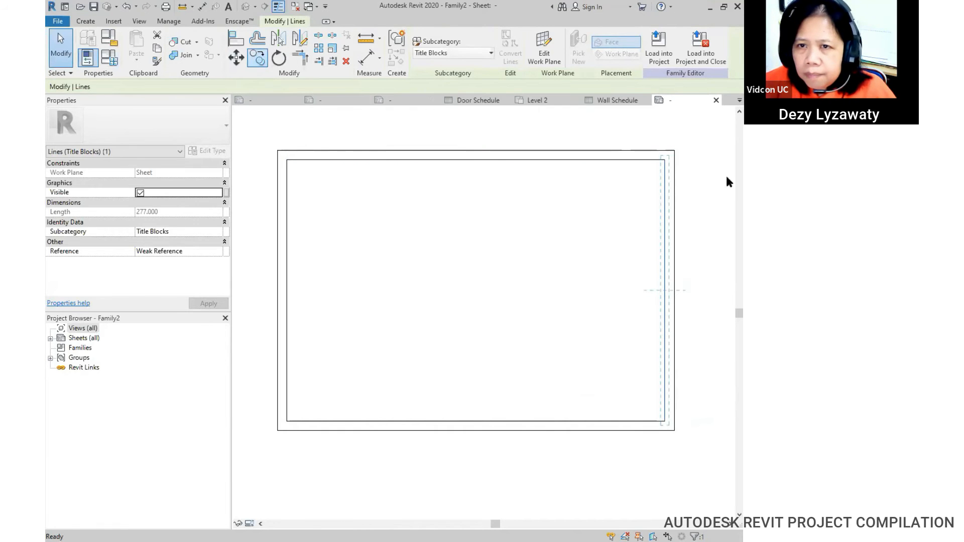
{"action": "left_click", "coordinate": [665, 160]}
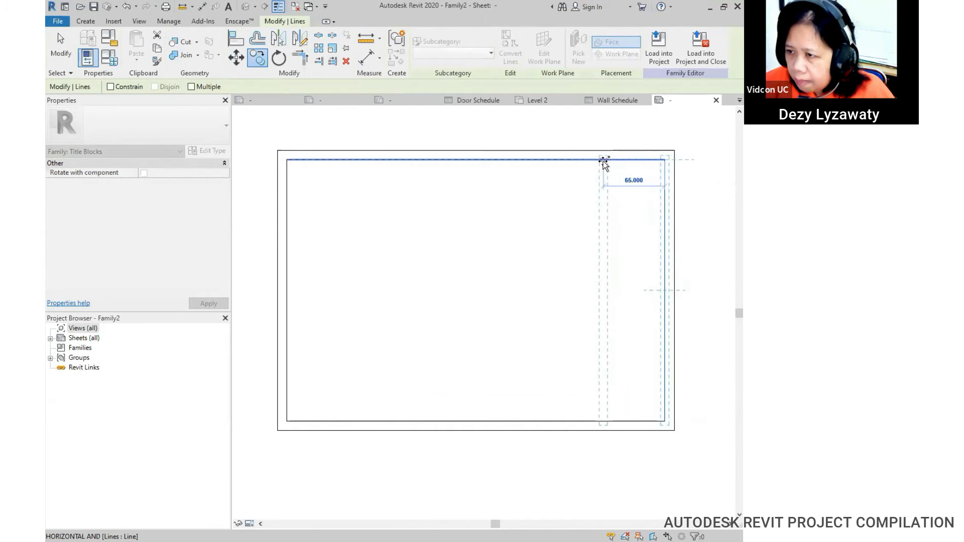
{"action": "left_click", "coordinate": [603, 160]}
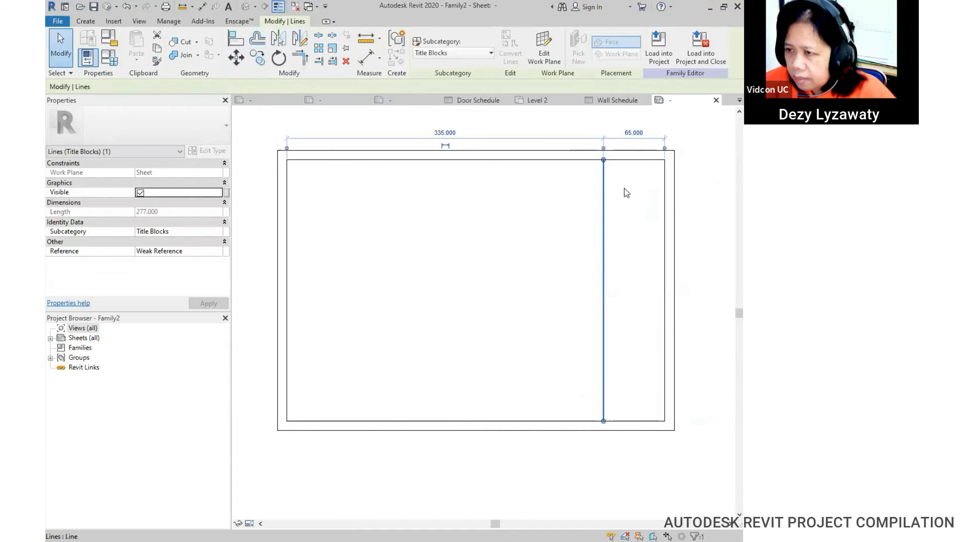
{"action": "left_click", "coordinate": [634, 133]}
{"action": "type", "text": "70"}
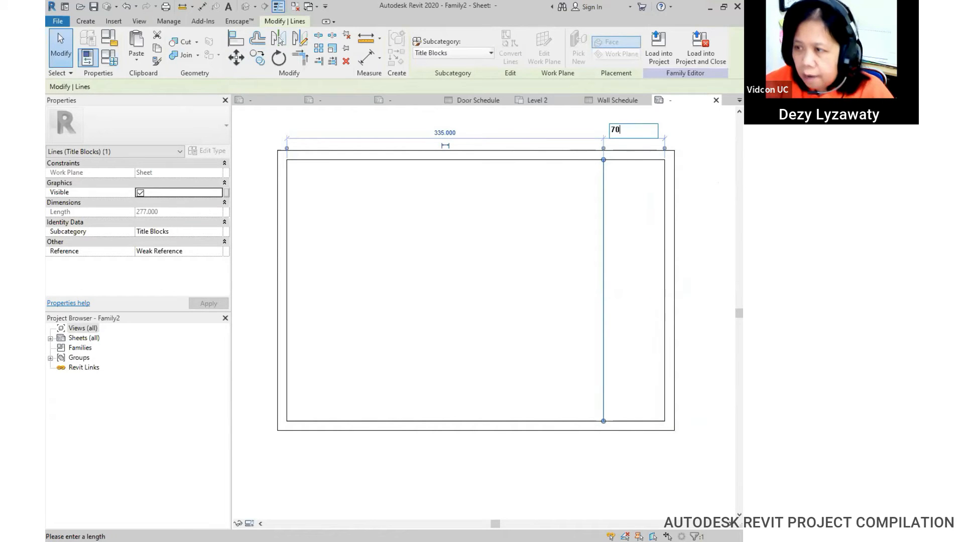
{"action": "key", "text": "Return"}
{"action": "left_click", "coordinate": [565, 196]}
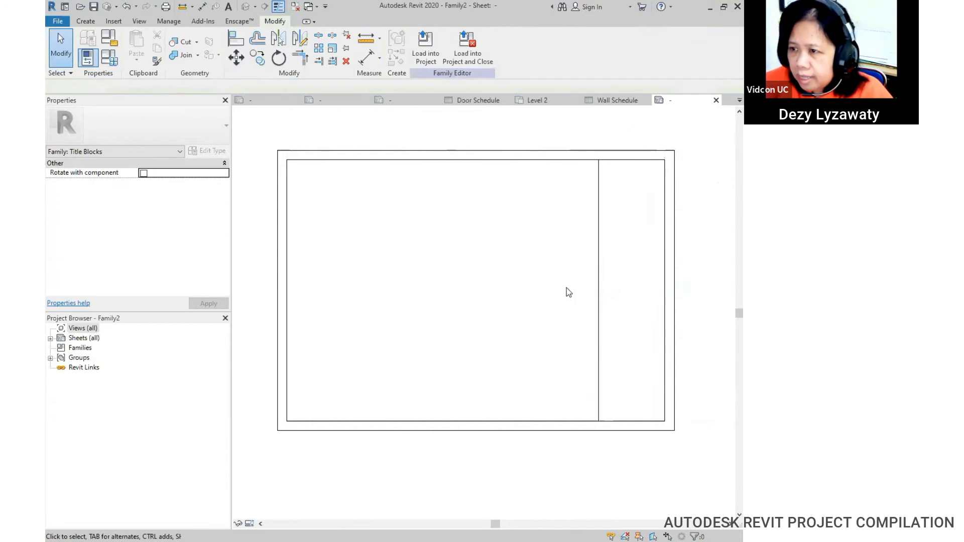
{"action": "left_click", "coordinate": [599, 221]}
{"action": "left_click", "coordinate": [629, 131]}
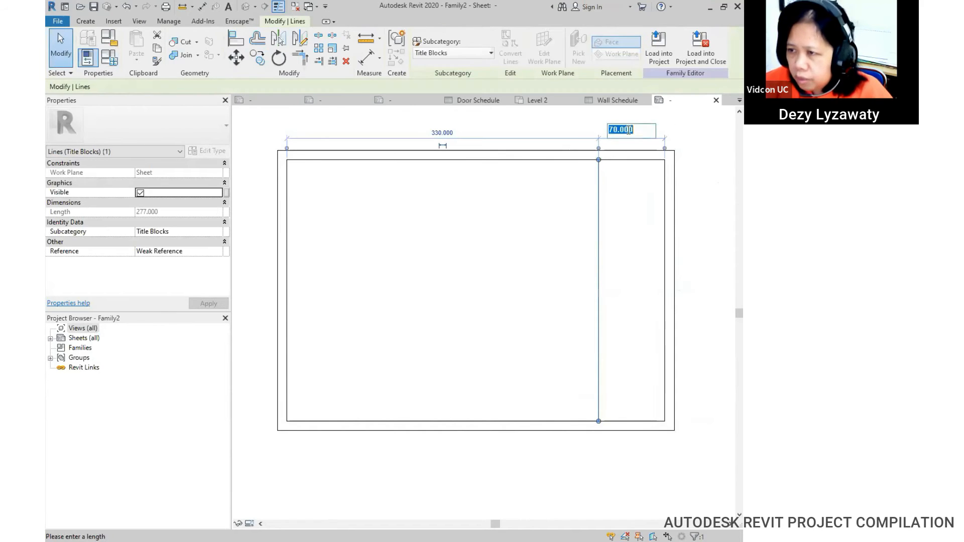
{"action": "type", "text": "50"}
{"action": "key", "text": "Return"}
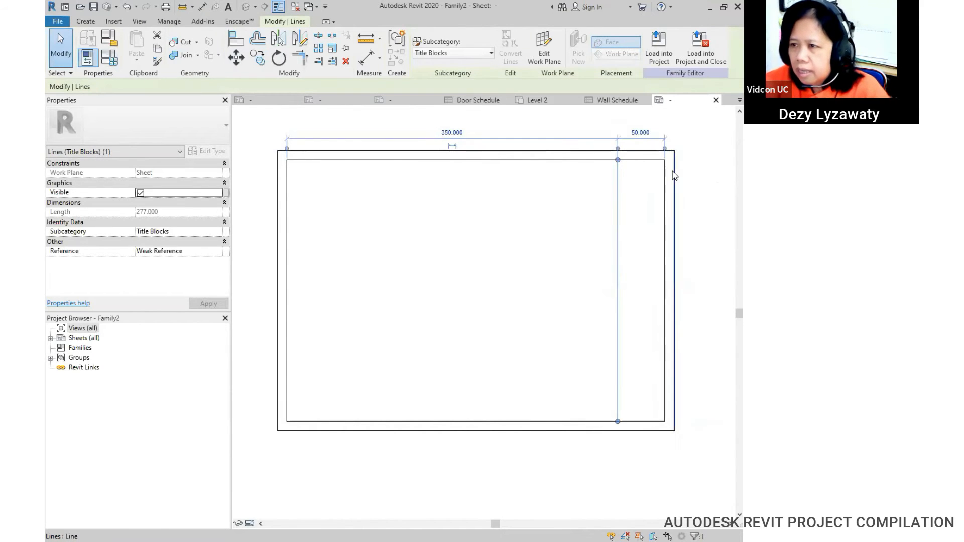
{"action": "middle_click_drag", "start_coordinate": [702, 222], "coordinate": [693, 221]}
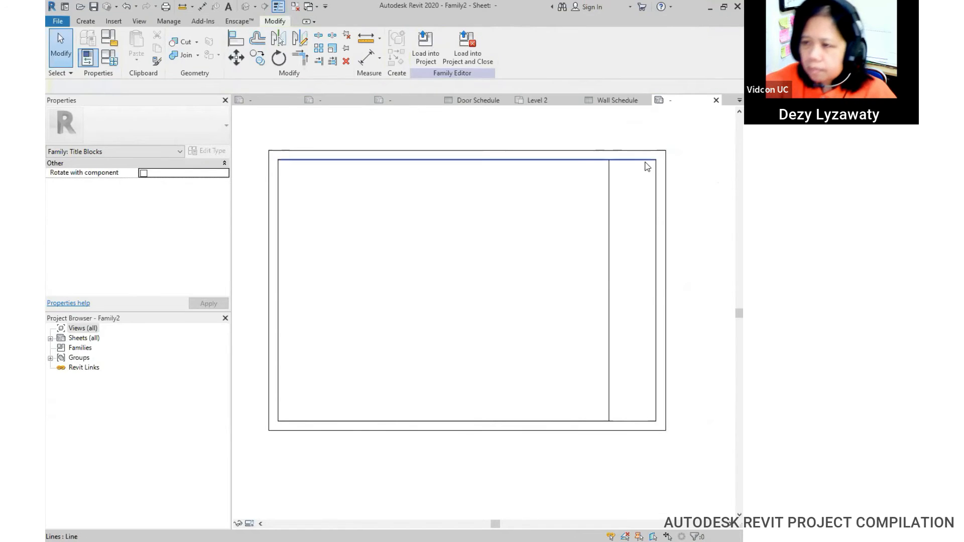
Step: Copy the top border 45 mm down with CO and trim it to the right strip
{"action": "left_click", "coordinate": [631, 161]}
{"action": "key", "text": "c"}
{"action": "key", "text": "o"}
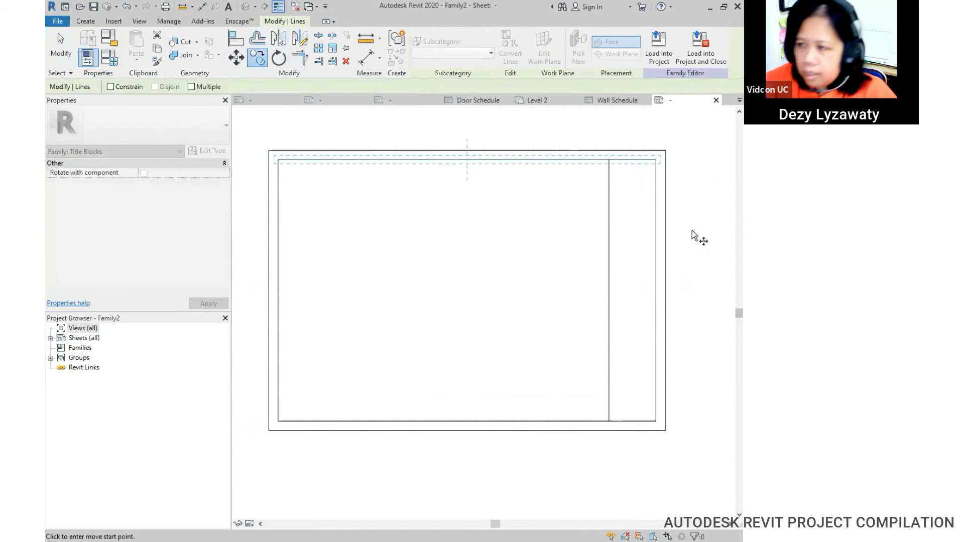
{"action": "left_click", "coordinate": [655, 159]}
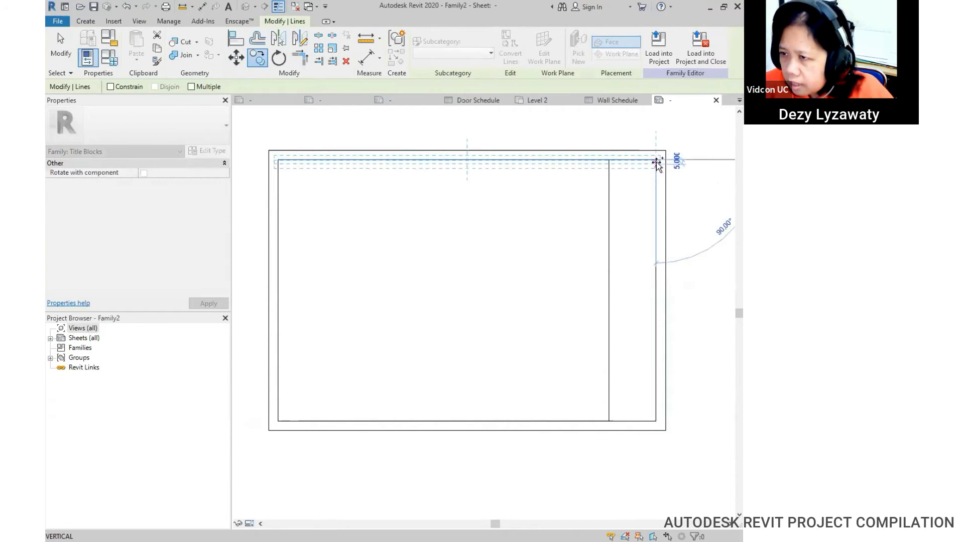
{"action": "left_click", "coordinate": [658, 202]}
{"action": "left_click", "coordinate": [454, 202]}
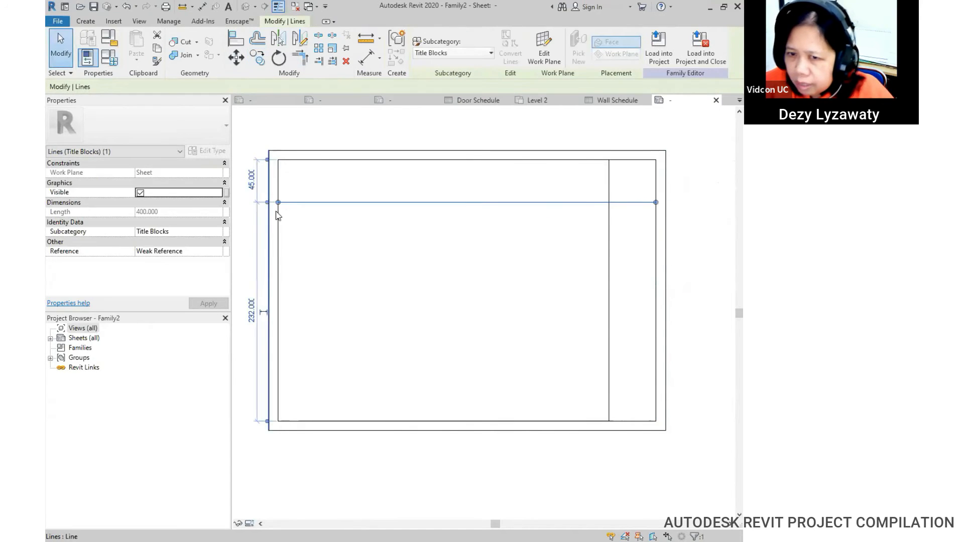
{"action": "left_click_drag", "start_coordinate": [279, 203], "coordinate": [608, 203]}
{"action": "left_click", "coordinate": [594, 232]}
Step: Recentre the title block and close the Family2 sheet view
{"action": "scroll", "coordinate": [584, 241], "scroll_direction": "down", "scroll_amount": 2}
{"action": "middle_click_drag", "start_coordinate": [584, 243], "coordinate": [482, 216]}
{"action": "scroll", "coordinate": [533, 260], "scroll_direction": "up", "scroll_amount": 1}
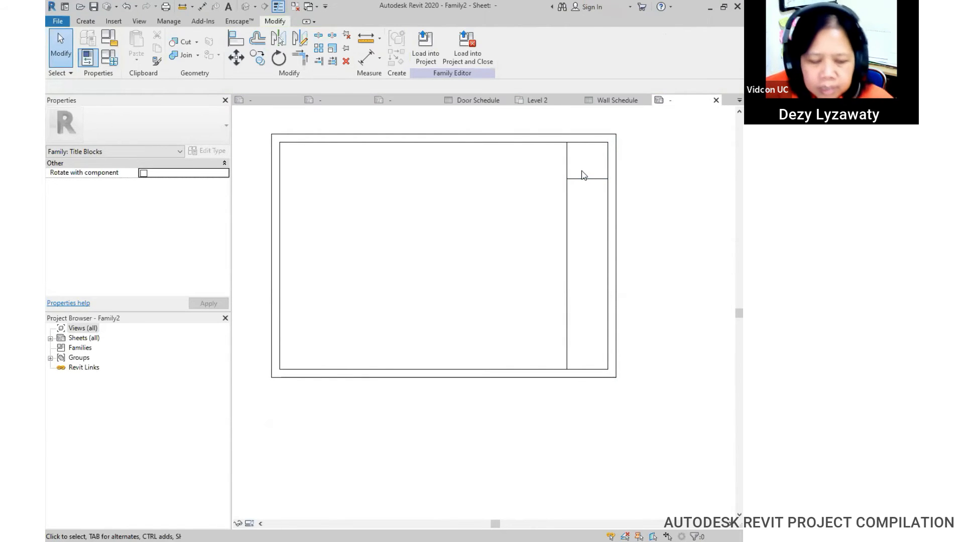
{"action": "middle_click_drag", "start_coordinate": [551, 194], "coordinate": [560, 214]}
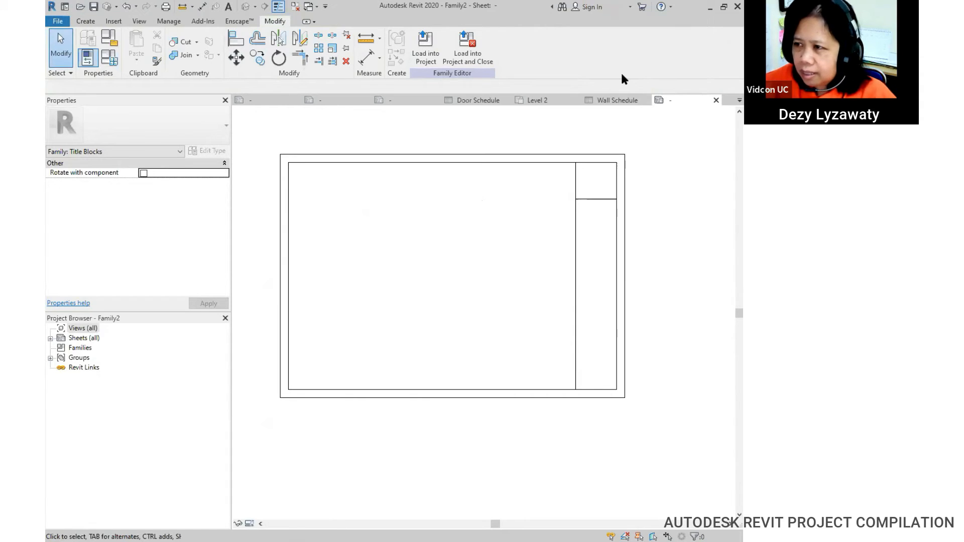
{"action": "left_click", "coordinate": [716, 100]}
Step: Discard the changes to Family2 and close the Wall Schedule and Door Schedule views
{"action": "left_click", "coordinate": [411, 279]}
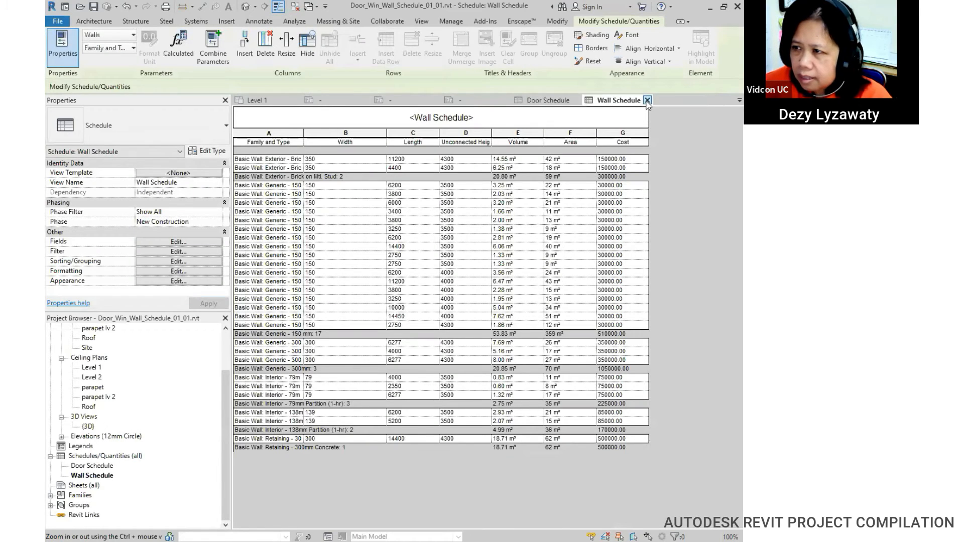
{"action": "left_click", "coordinate": [647, 100]}
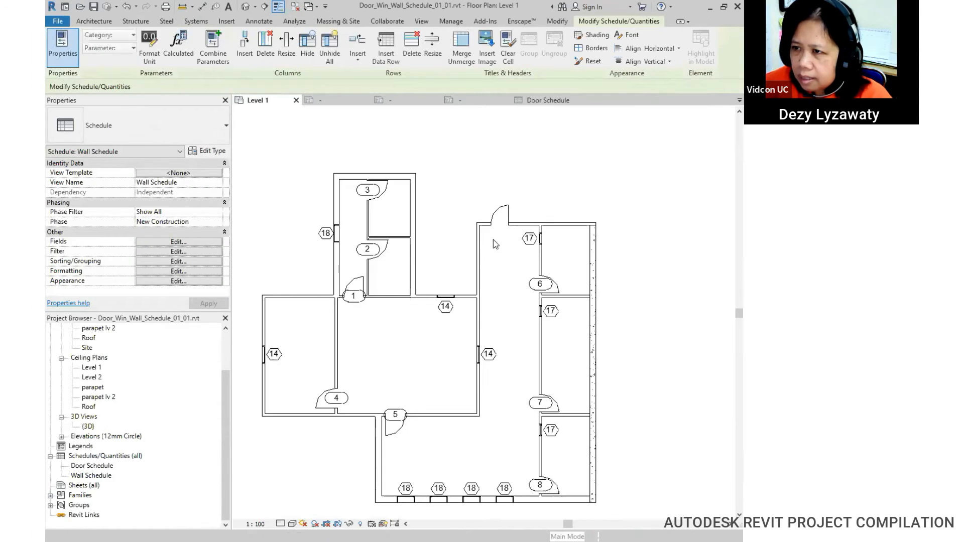
{"action": "left_click", "coordinate": [576, 100]}
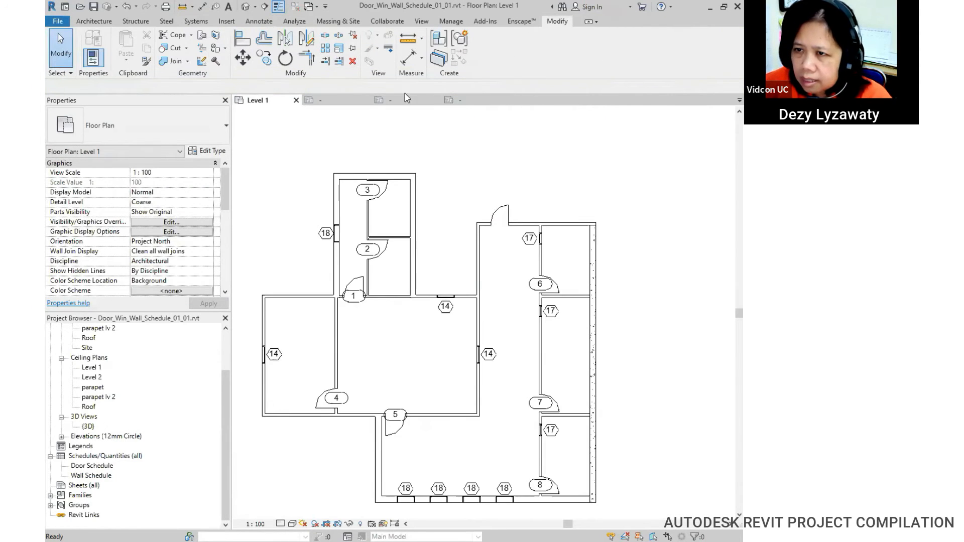
Step: Bring up the KOP A2.rfa title block and zoom in on its divided right column
{"action": "left_click", "coordinate": [407, 99]}
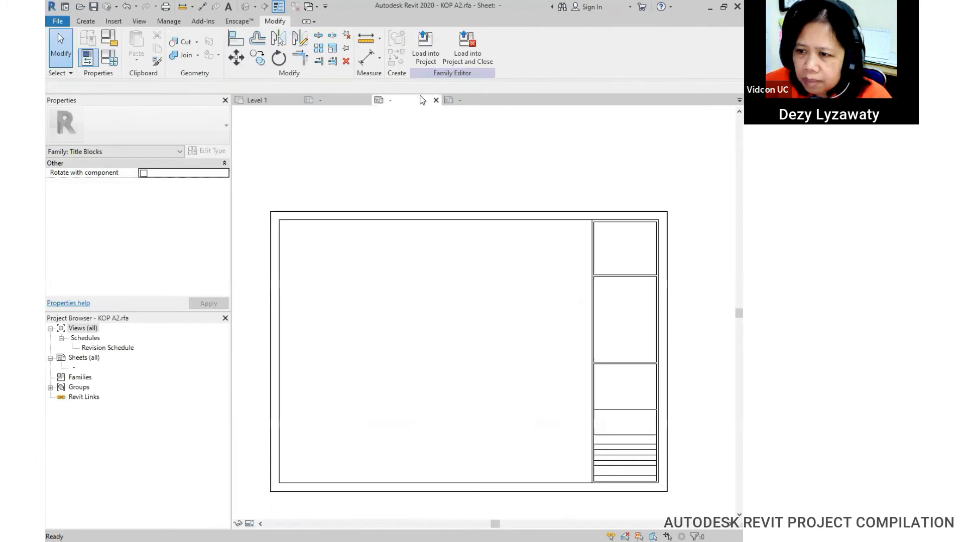
{"action": "left_click", "coordinate": [467, 100]}
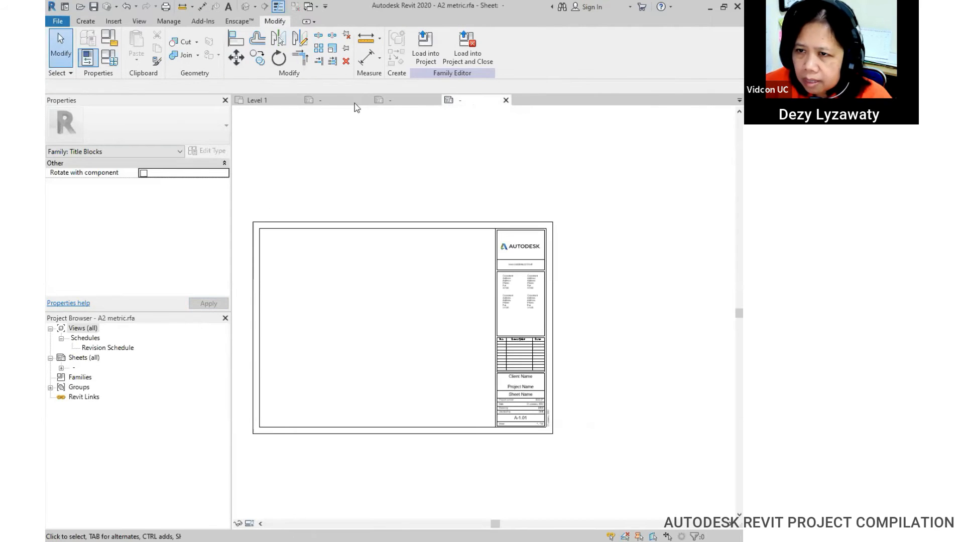
{"action": "left_click", "coordinate": [329, 100]}
{"action": "middle_click_drag", "start_coordinate": [513, 257], "coordinate": [551, 233]}
{"action": "left_click", "coordinate": [394, 102]}
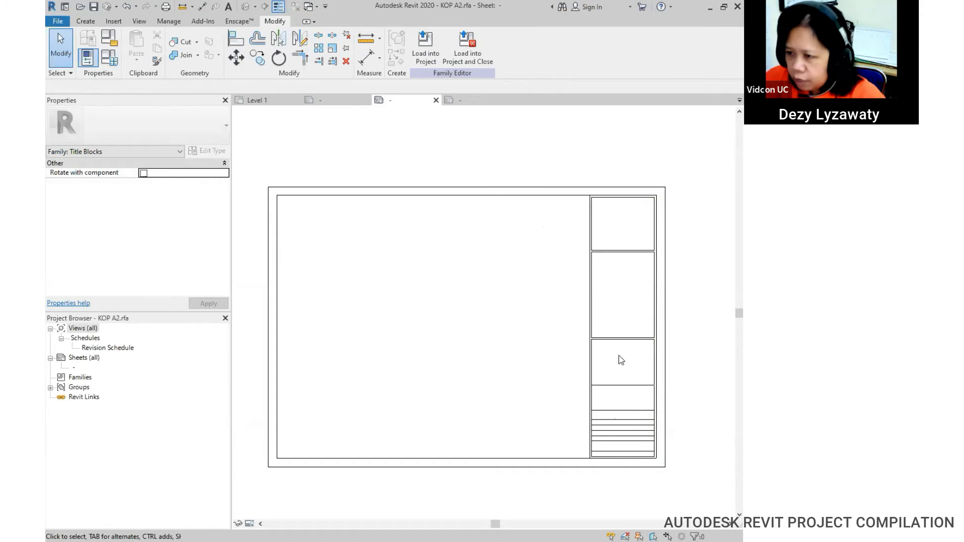
{"action": "middle_click_drag", "start_coordinate": [603, 263], "coordinate": [529, 262]}
{"action": "scroll", "coordinate": [527, 259], "scroll_direction": "up", "scroll_amount": 1}
{"action": "middle_click_drag", "start_coordinate": [545, 296], "coordinate": [558, 259]}
{"action": "scroll", "coordinate": [547, 252], "scroll_direction": "up", "scroll_amount": 1}
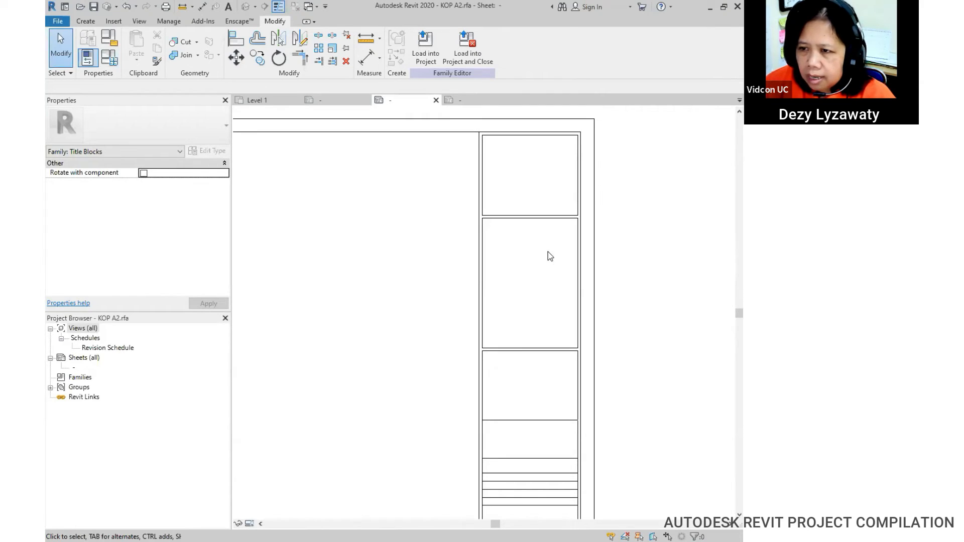
{"action": "mouse_move", "coordinate": [599, 386]}
{"action": "middle_mouse_down"}
{"action": "mouse_move", "coordinate": [609, 333]}
{"action": "mouse_move", "coordinate": [607, 394]}
{"action": "mouse_move", "coordinate": [604, 384]}
{"action": "middle_mouse_up"}
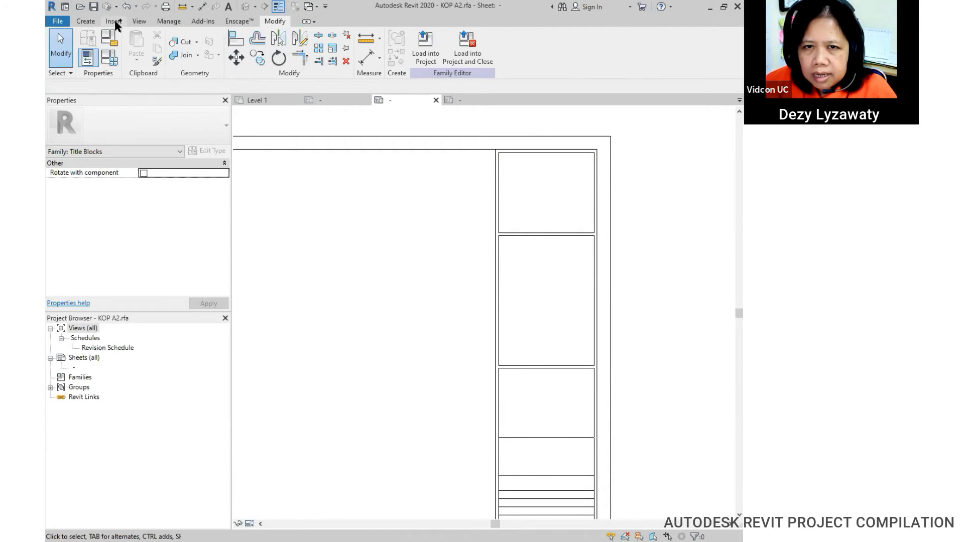
Step: Insert LOGO-ROUND-LOGO.png from the 00 DATA folder over the title block's right column
{"action": "left_click", "coordinate": [114, 21]}
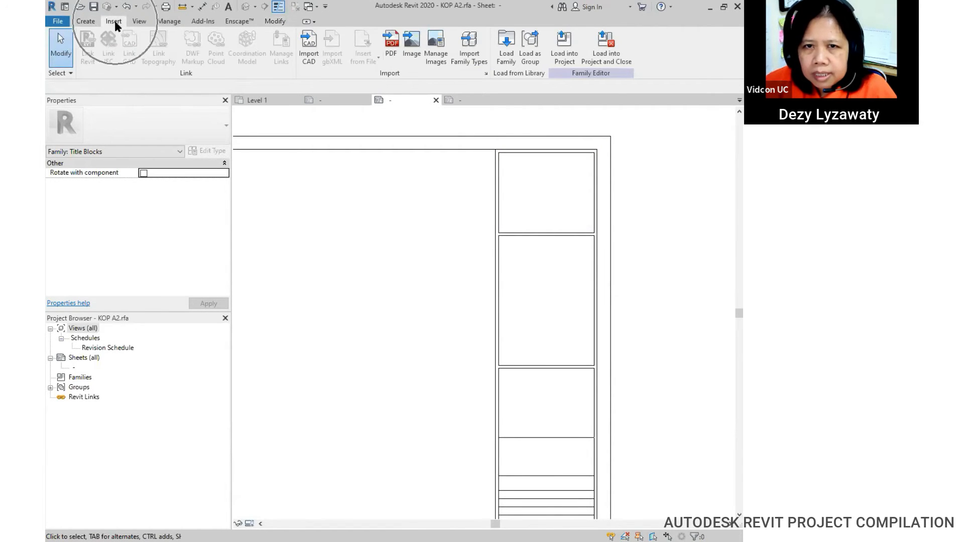
{"action": "left_click", "coordinate": [411, 46]}
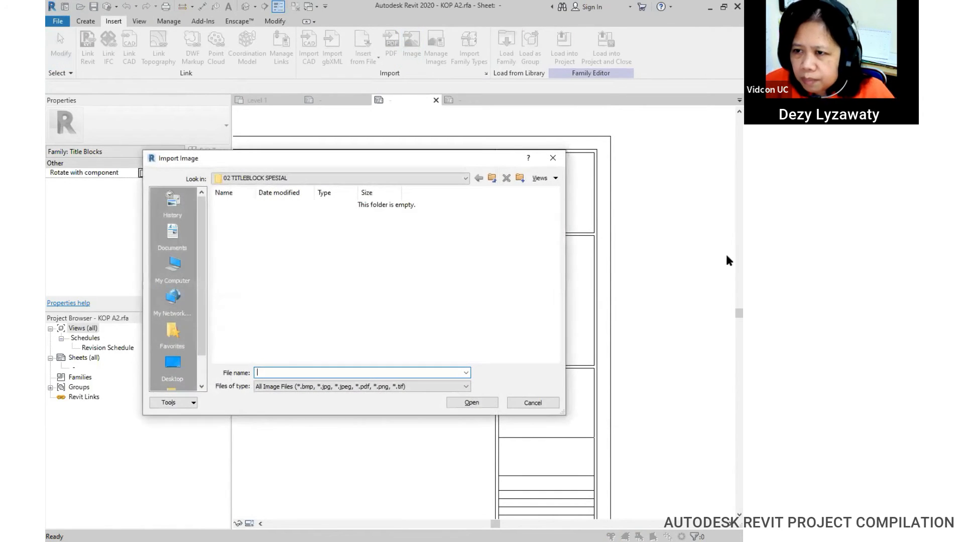
{"action": "left_click", "coordinate": [445, 177]}
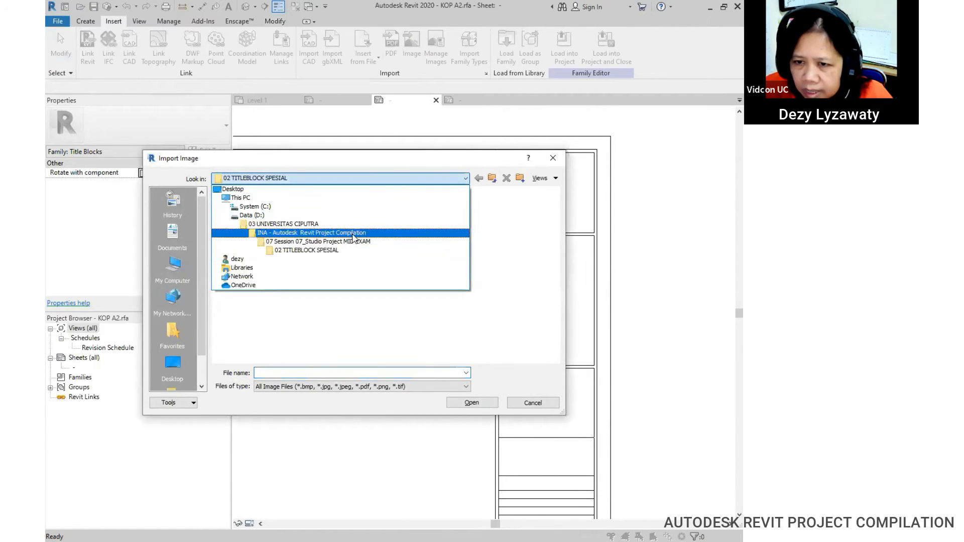
{"action": "left_click", "coordinate": [351, 242]}
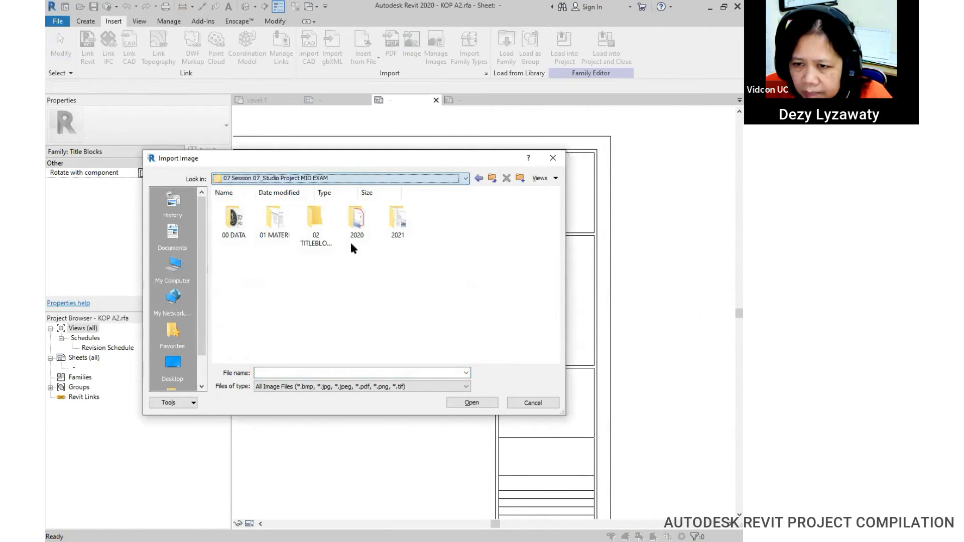
{"action": "double_click", "coordinate": [235, 235]}
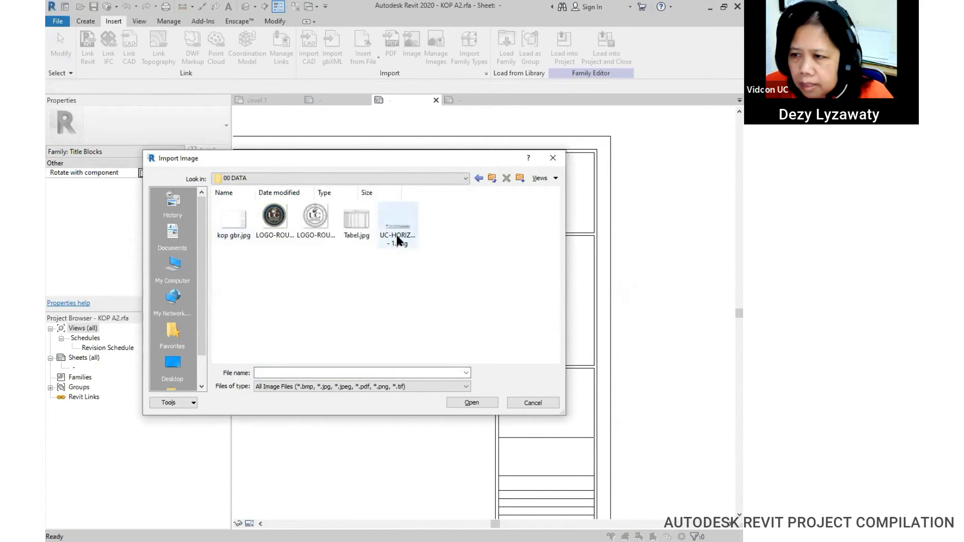
{"action": "left_click", "coordinate": [284, 234]}
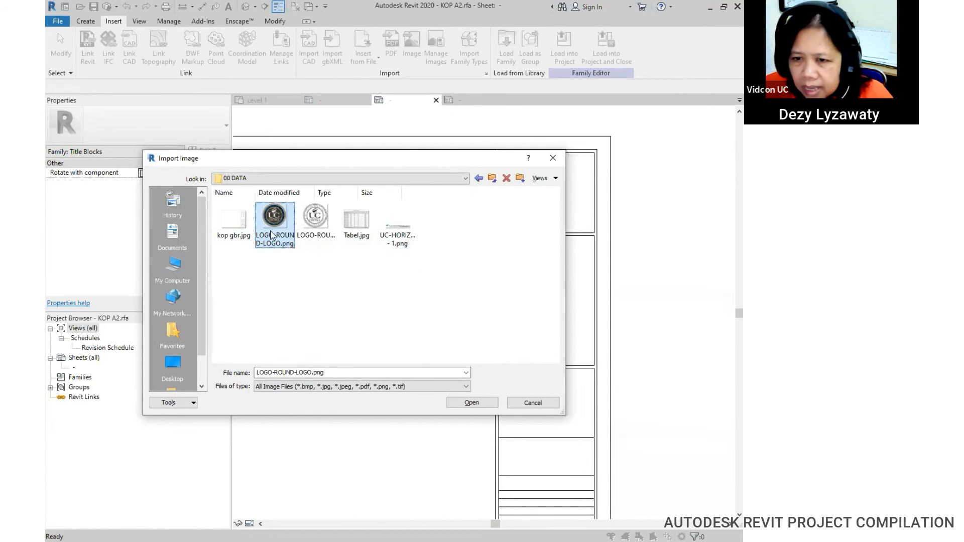
{"action": "left_click", "coordinate": [471, 402]}
{"action": "left_click", "coordinate": [555, 202]}
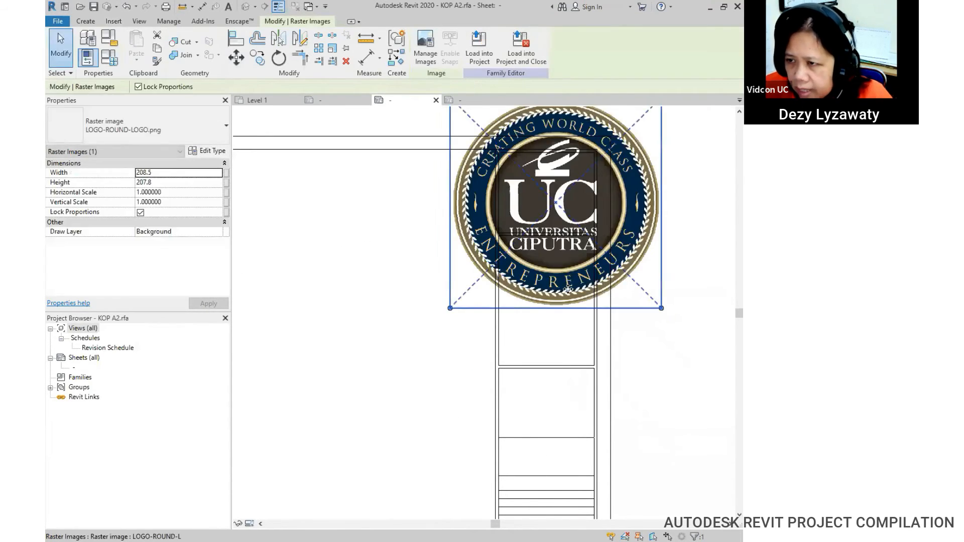
Step: Shrink the logo proportionally and move it toward the top right cell
{"action": "scroll", "coordinate": [567, 288], "scroll_direction": "down", "scroll_amount": 1}
{"action": "left_click", "coordinate": [676, 234]}
{"action": "left_click", "coordinate": [573, 220]}
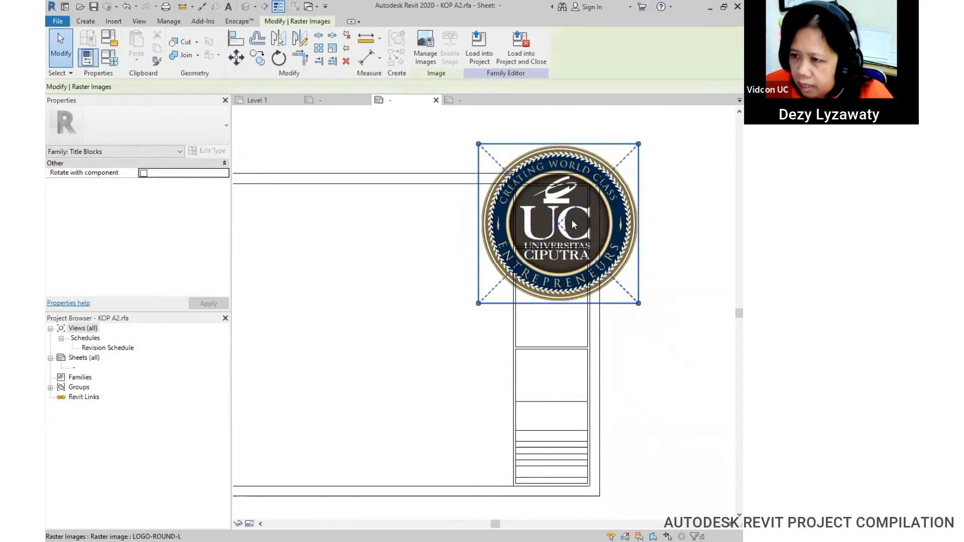
{"action": "left_click_drag", "start_coordinate": [638, 143], "coordinate": [528, 236]}
{"action": "left_click_drag", "start_coordinate": [513, 281], "coordinate": [562, 227]}
{"action": "left_click", "coordinate": [677, 240]}
Step: Centre the 57.6 × 57.4 logo inside the top cell of the right column
{"action": "left_click", "coordinate": [571, 216]}
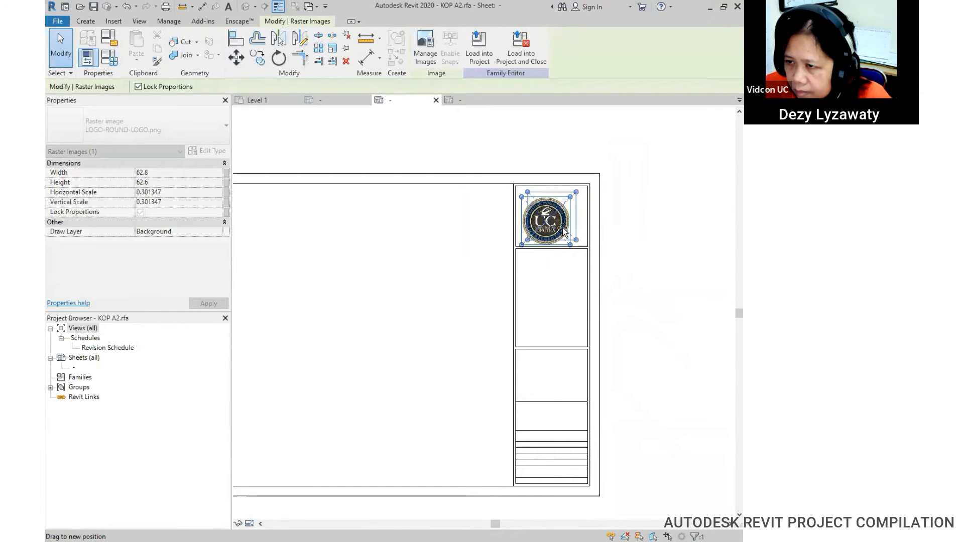
{"action": "left_click", "coordinate": [643, 235]}
{"action": "scroll", "coordinate": [594, 224], "scroll_direction": "up", "scroll_amount": 4}
{"action": "scroll", "coordinate": [592, 223], "scroll_direction": "down", "scroll_amount": 4}
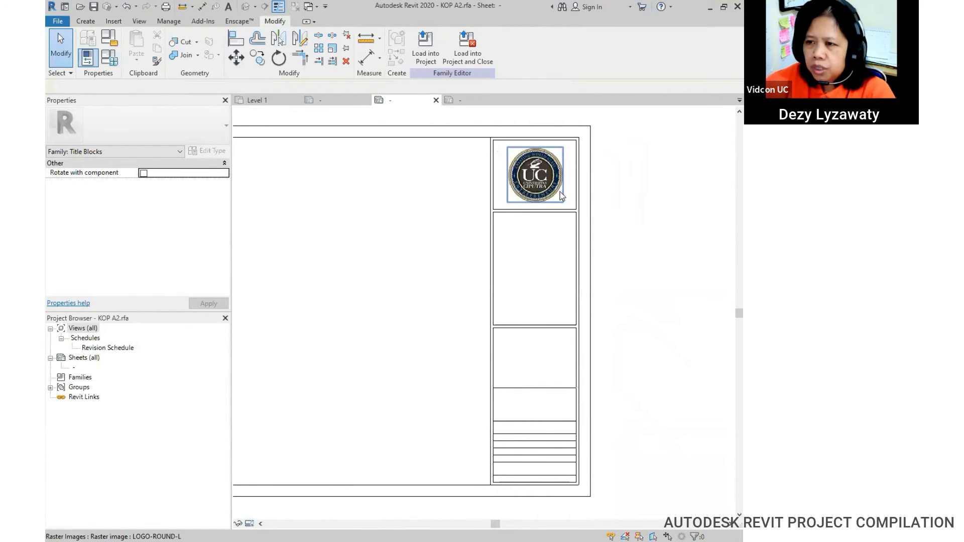
{"action": "left_click", "coordinate": [561, 196]}
{"action": "left_click_drag", "start_coordinate": [546, 172], "coordinate": [543, 173]}
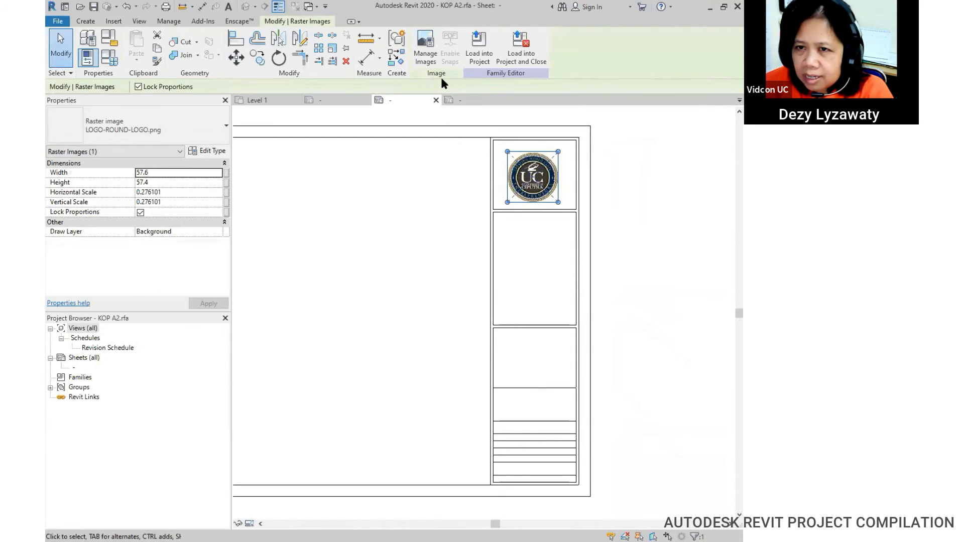
{"action": "left_click_drag", "start_coordinate": [533, 183], "coordinate": [536, 179]}
{"action": "left_click", "coordinate": [634, 218]}
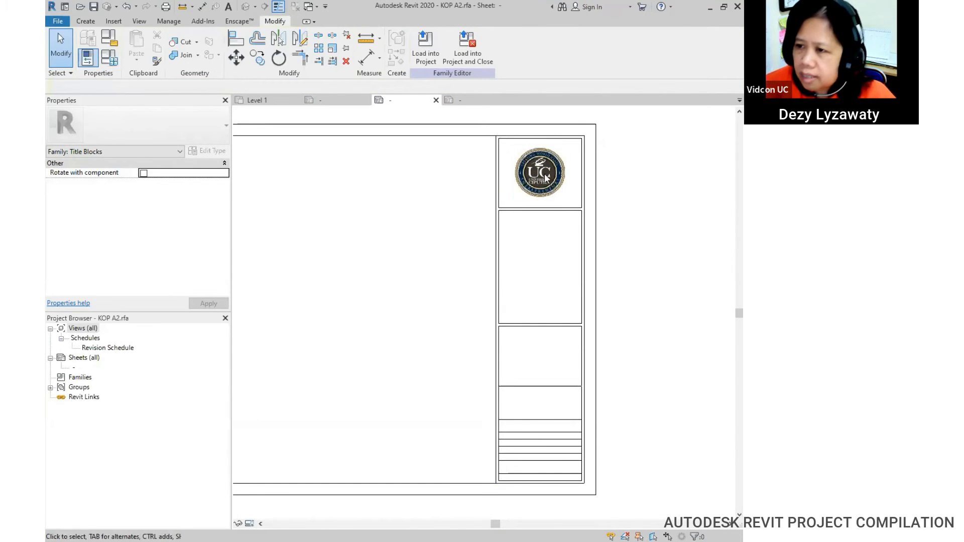
{"action": "left_click", "coordinate": [545, 176]}
{"action": "left_click", "coordinate": [626, 221]}
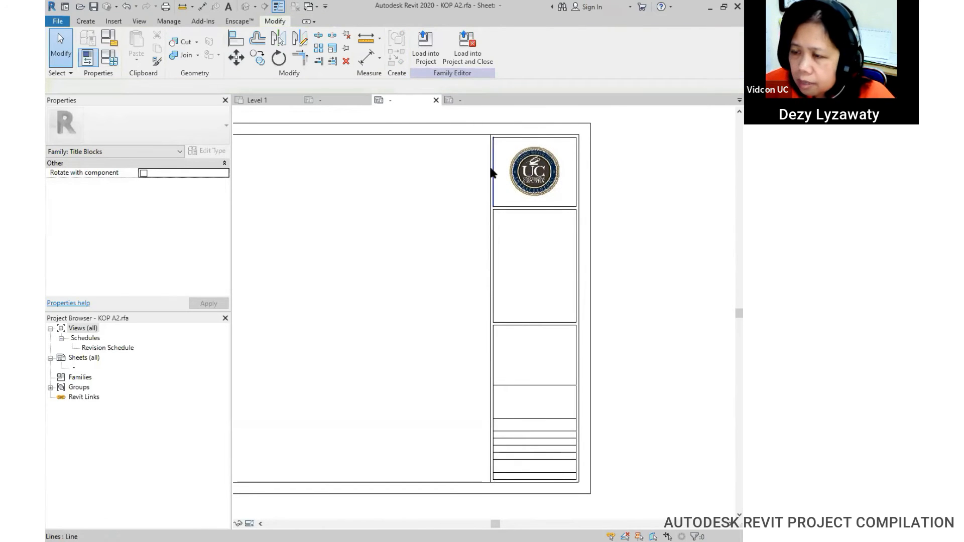
{"action": "middle_click_drag", "start_coordinate": [609, 258], "coordinate": [603, 241]}
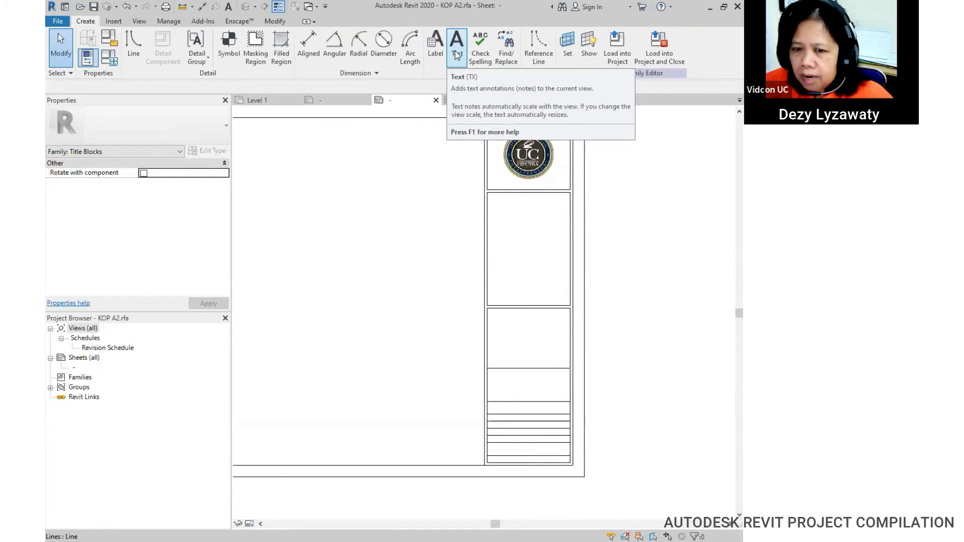
{"action": "left_click", "coordinate": [441, 60]}
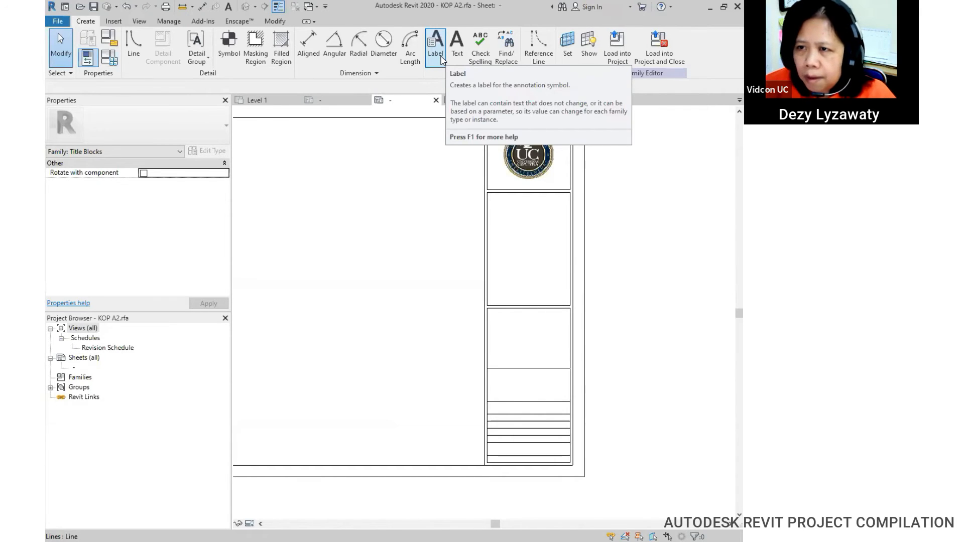
{"action": "left_click", "coordinate": [455, 55]}
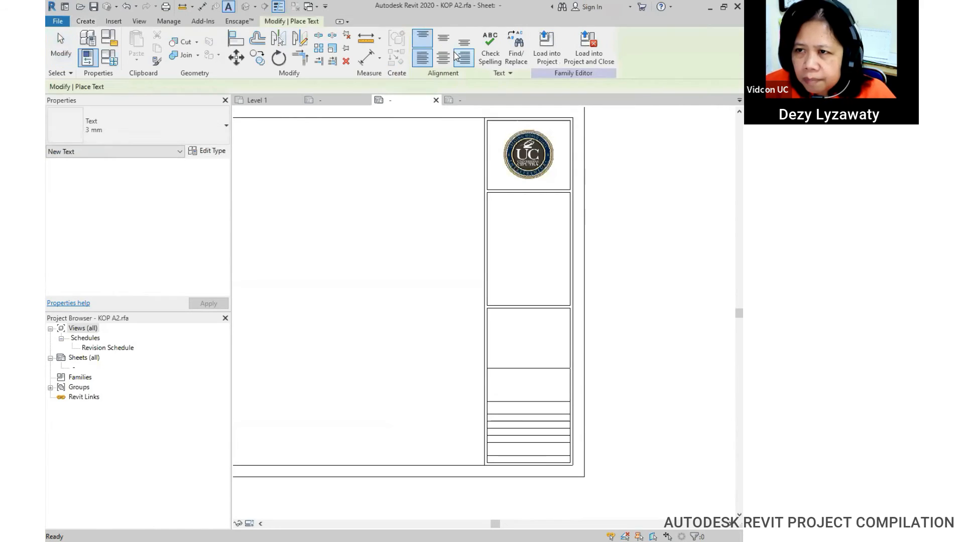
Step: Place a 3 mm text note reading PRODI INA in the panel below the logo
{"action": "left_click", "coordinate": [224, 131]}
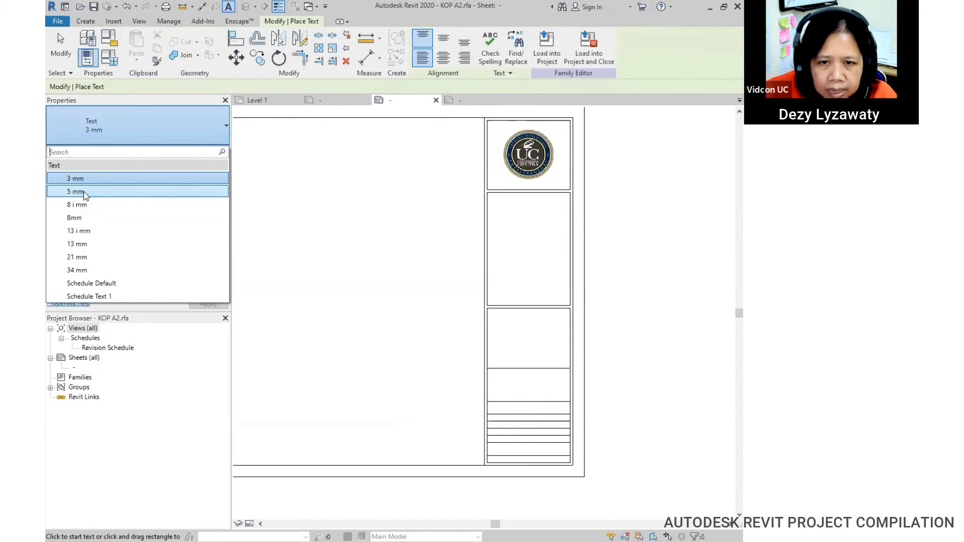
{"action": "left_click", "coordinate": [80, 182]}
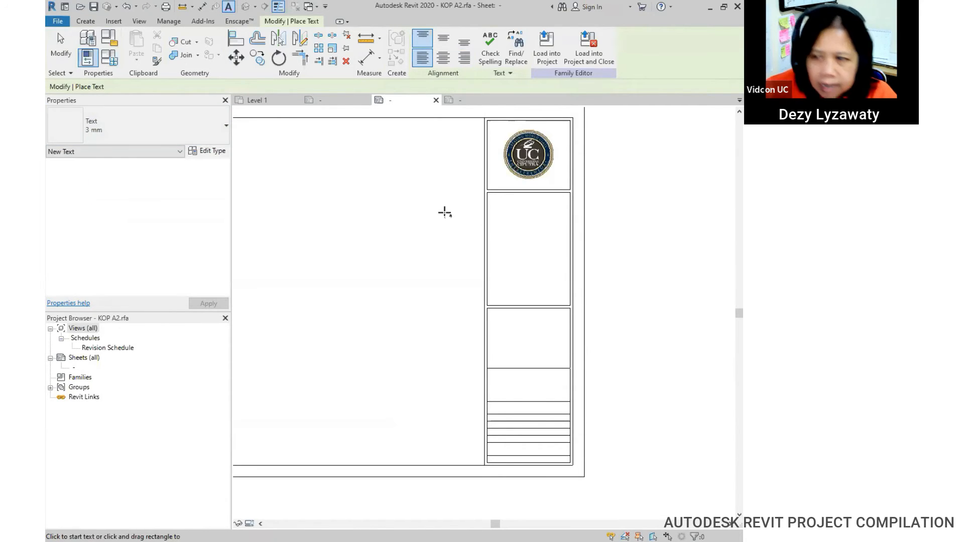
{"action": "scroll", "coordinate": [530, 207], "scroll_direction": "up", "scroll_amount": 1}
{"action": "scroll", "coordinate": [529, 206], "scroll_direction": "up", "scroll_amount": 1}
{"action": "left_click", "coordinate": [523, 203]}
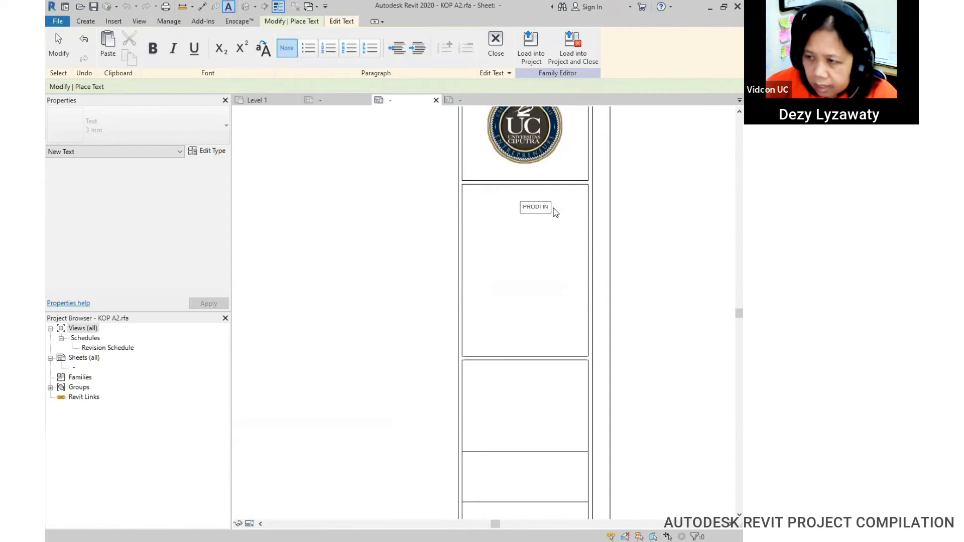
{"action": "left_click", "coordinate": [688, 233]}
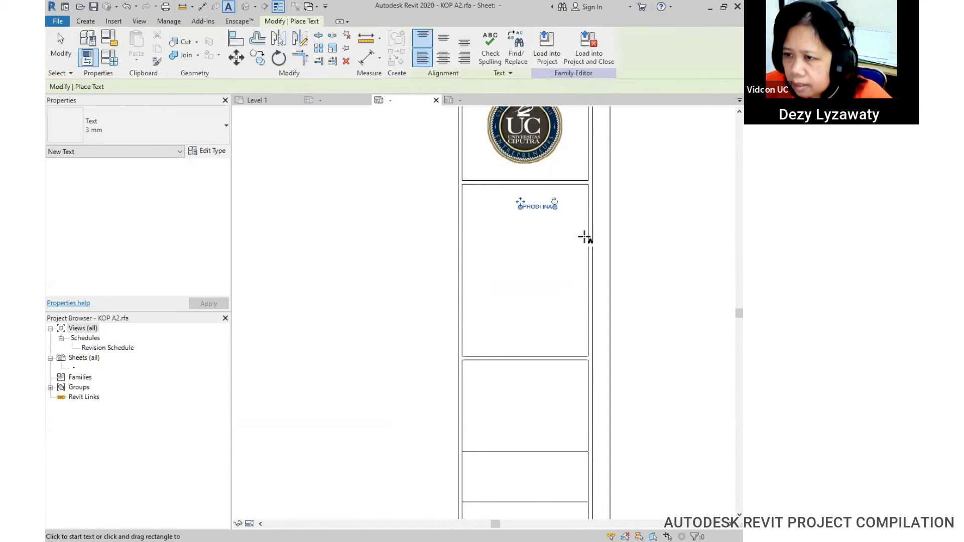
{"action": "key", "text": "Escape"}
{"action": "left_click", "coordinate": [535, 206]}
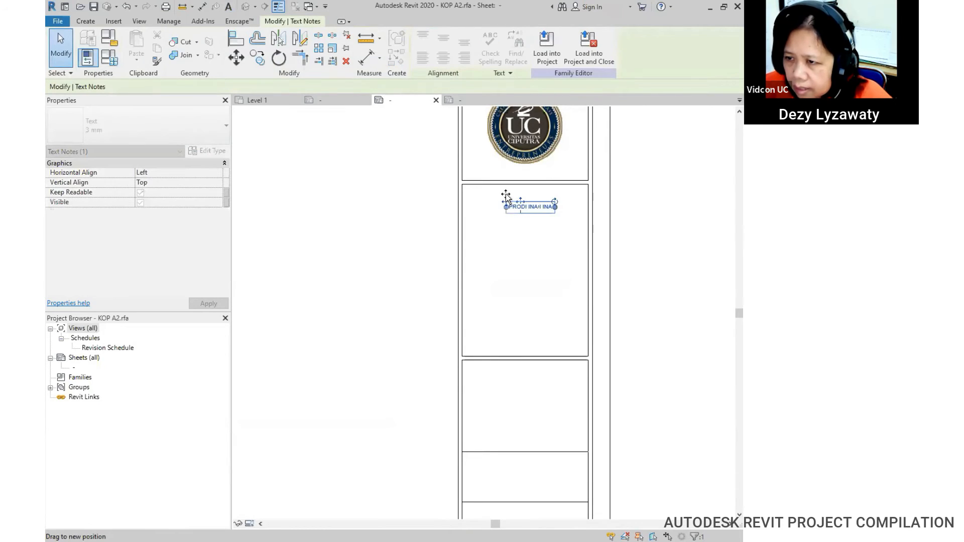
{"action": "left_click_drag", "start_coordinate": [512, 195], "coordinate": [500, 190]}
Step: Add AUTODESK REVIT PROJECT on new lines beneath PRODI INA and widen the note
{"action": "scroll", "coordinate": [525, 203], "scroll_direction": "up", "scroll_amount": 2}
{"action": "double_click", "coordinate": [542, 200]}
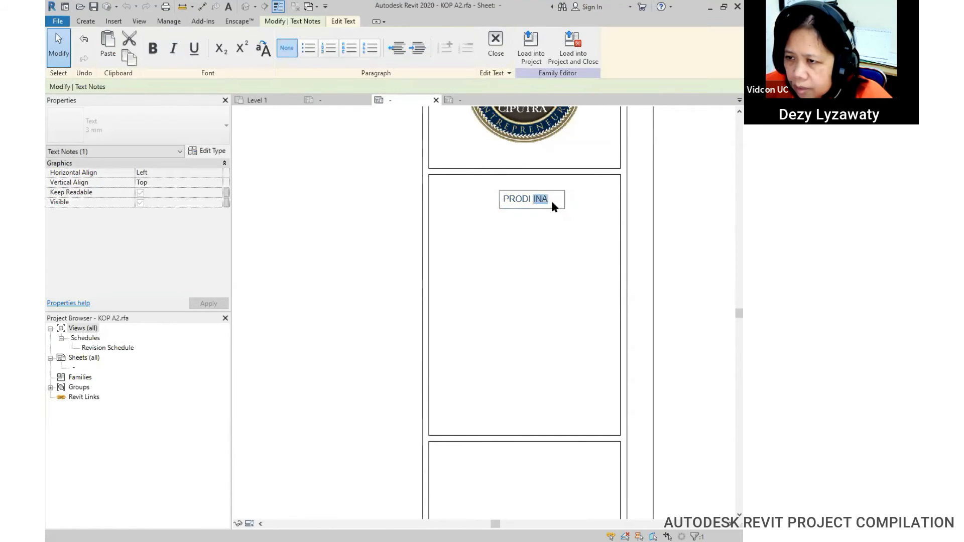
{"action": "left_click", "coordinate": [509, 199]}
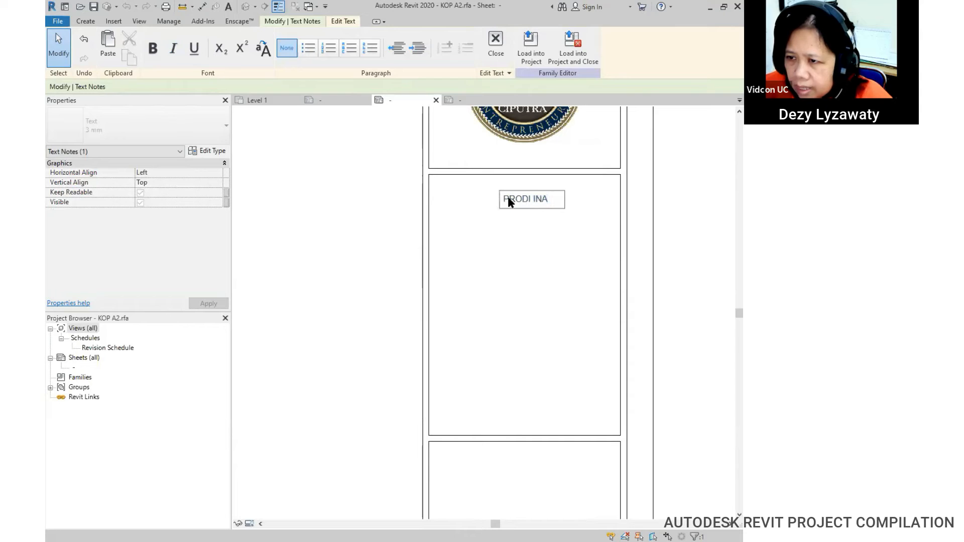
{"action": "left_click", "coordinate": [549, 199]}
{"action": "key", "text": "Return"}
{"action": "type", "text": "AUT"}
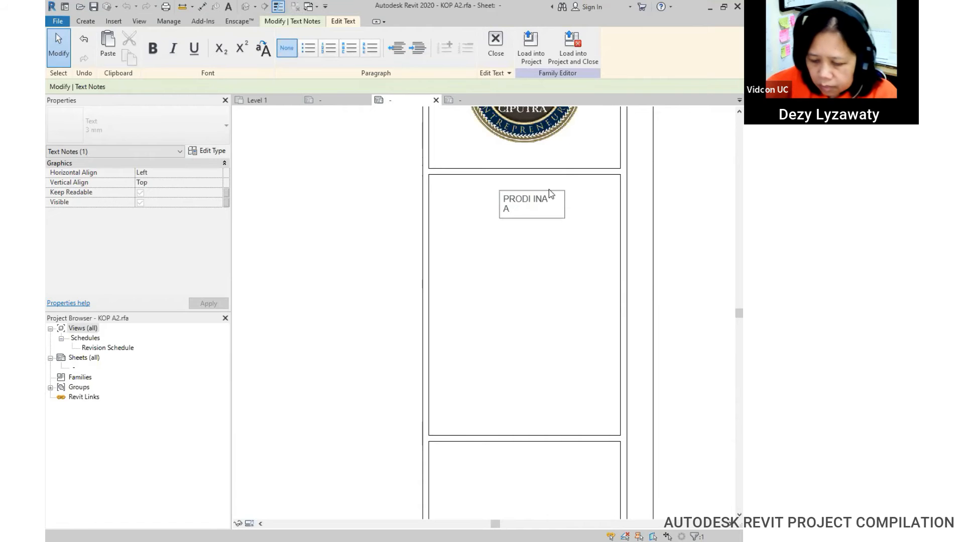
{"action": "type", "text": "DESK R"}
{"action": "key", "text": "Return"}
{"action": "type", "text": "REVIT"}
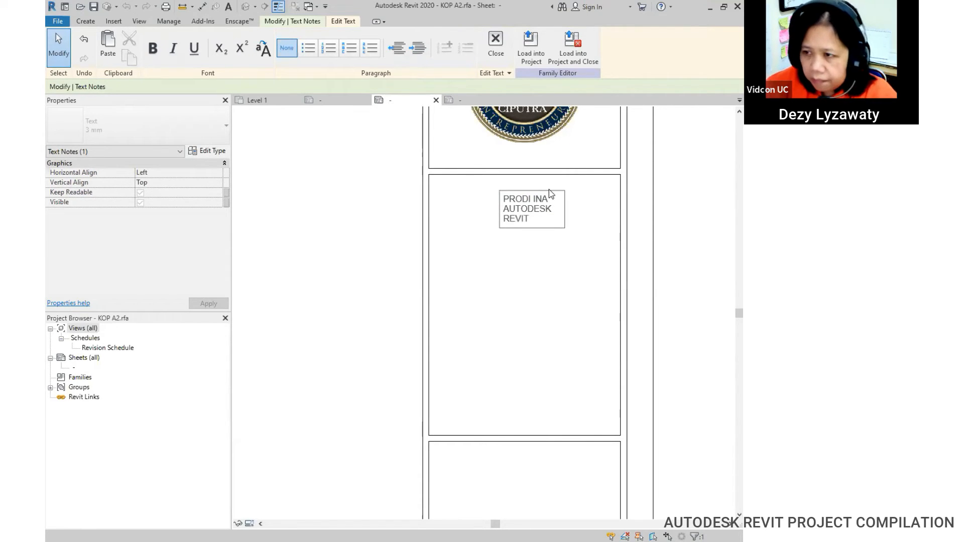
{"action": "type", "text": " PROJECT"}
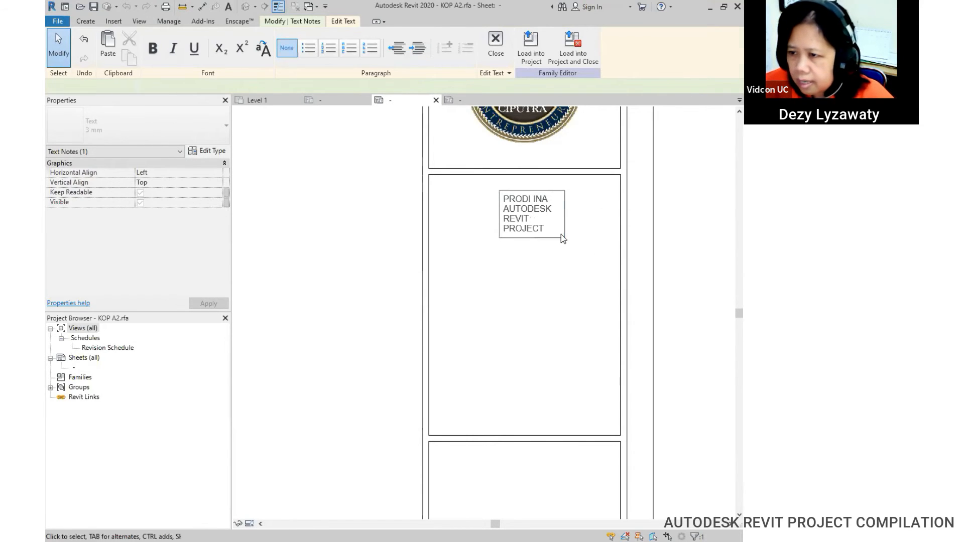
{"action": "left_click", "coordinate": [587, 217]}
{"action": "left_click_drag", "start_coordinate": [572, 214], "coordinate": [641, 215]}
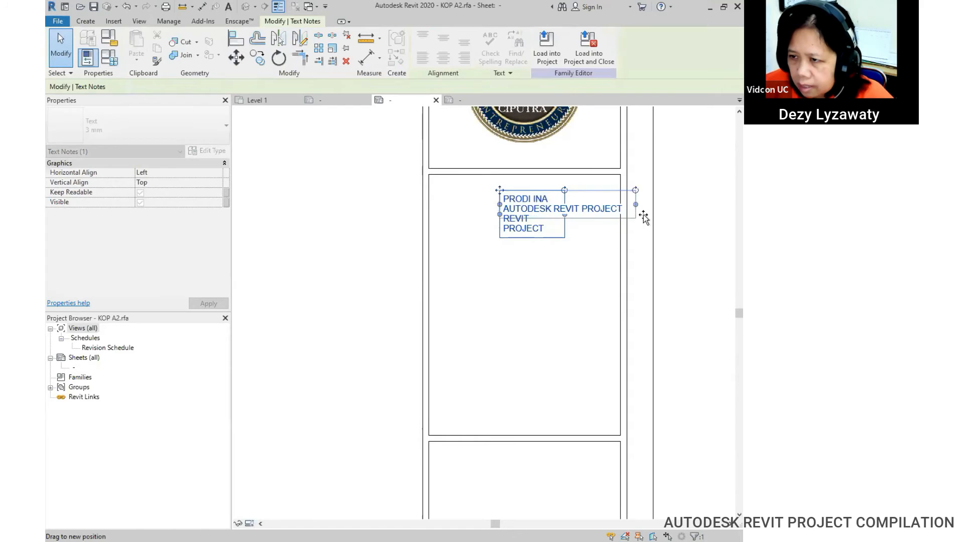
Step: Centre-align the PRODI INA note's lines and position it within the panel
{"action": "left_click_drag", "start_coordinate": [496, 203], "coordinate": [448, 206]}
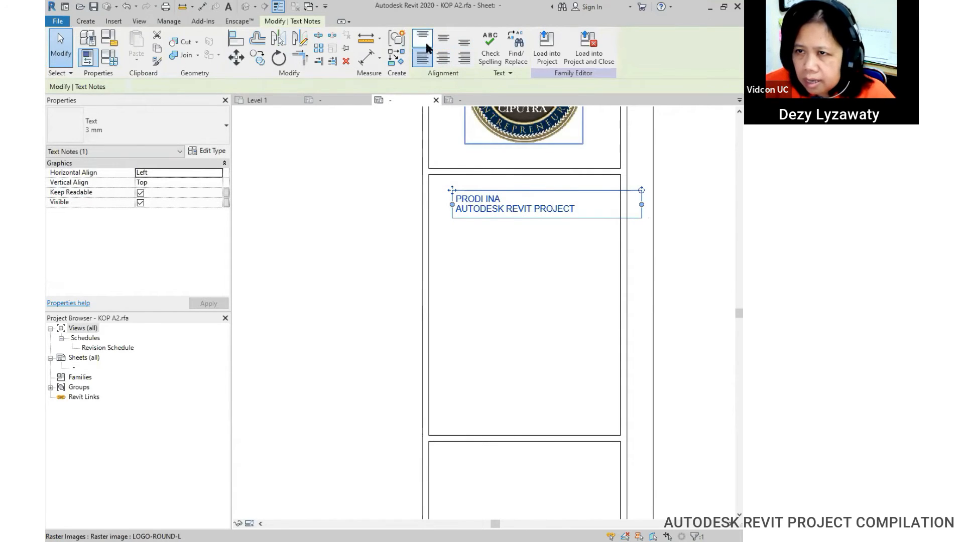
{"action": "left_click", "coordinate": [444, 58]}
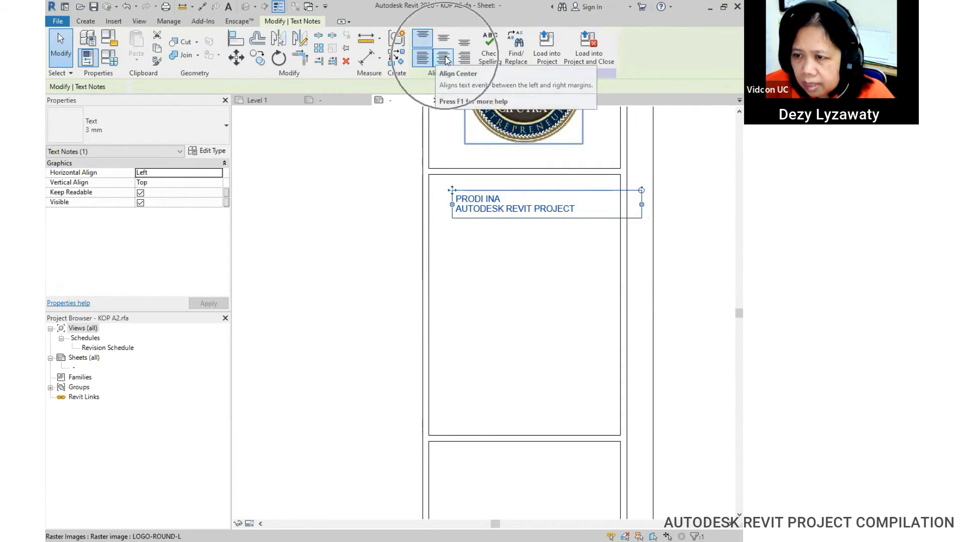
{"action": "left_click_drag", "start_coordinate": [643, 208], "coordinate": [612, 205]}
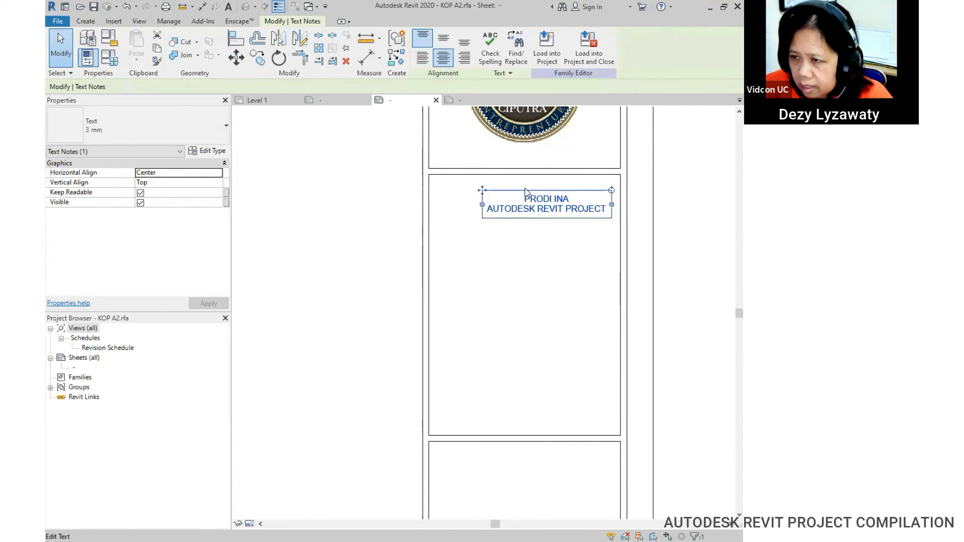
{"action": "left_click_drag", "start_coordinate": [482, 191], "coordinate": [470, 191]}
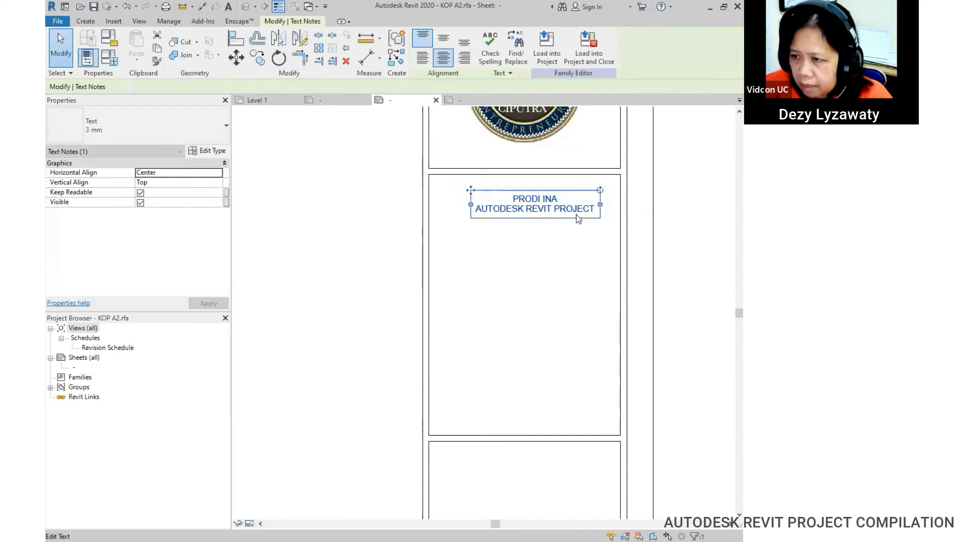
{"action": "left_click", "coordinate": [635, 256]}
{"action": "scroll", "coordinate": [513, 242], "scroll_direction": "down", "scroll_amount": 3}
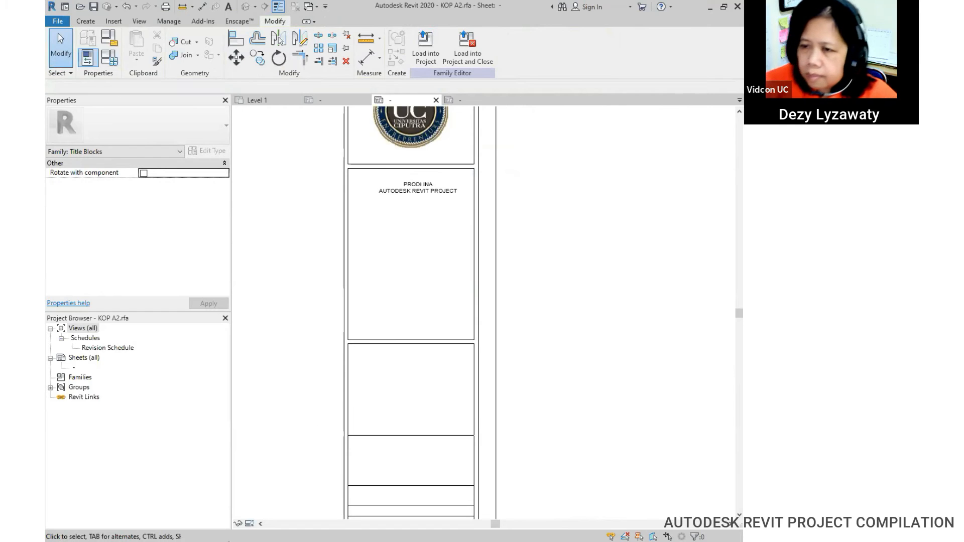
{"action": "left_click", "coordinate": [401, 191]}
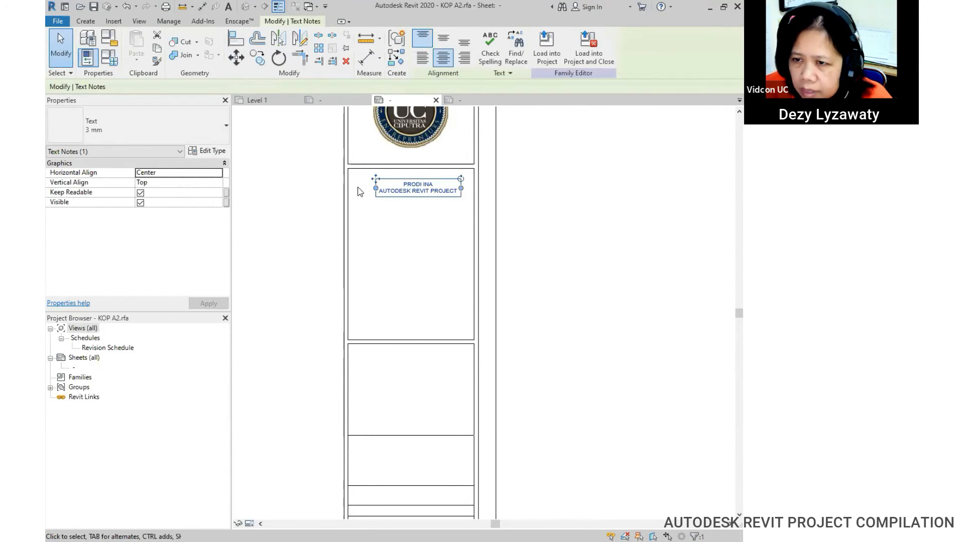
{"action": "left_click_drag", "start_coordinate": [373, 180], "coordinate": [367, 180]}
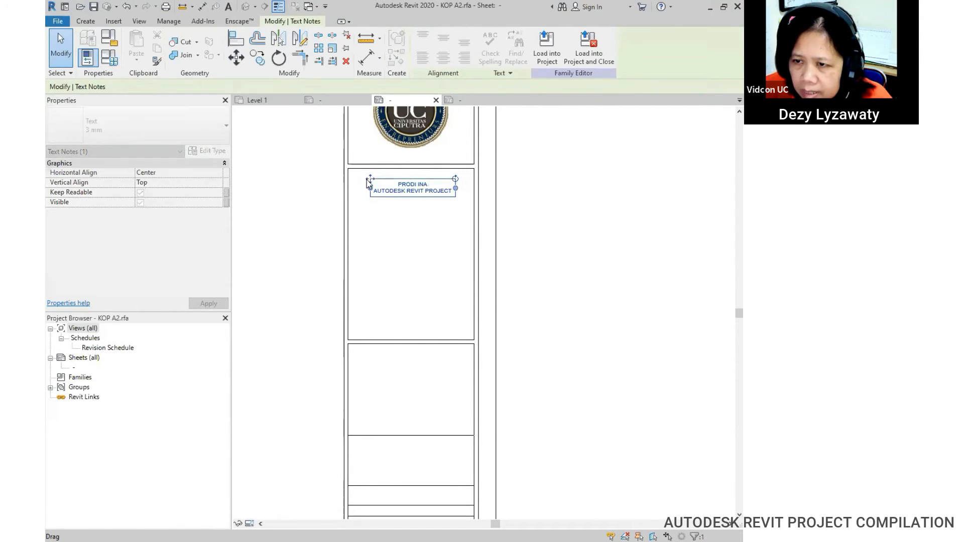
Step: Change the note to the Text 5 mm type and widen its text box
{"action": "left_click", "coordinate": [193, 128]}
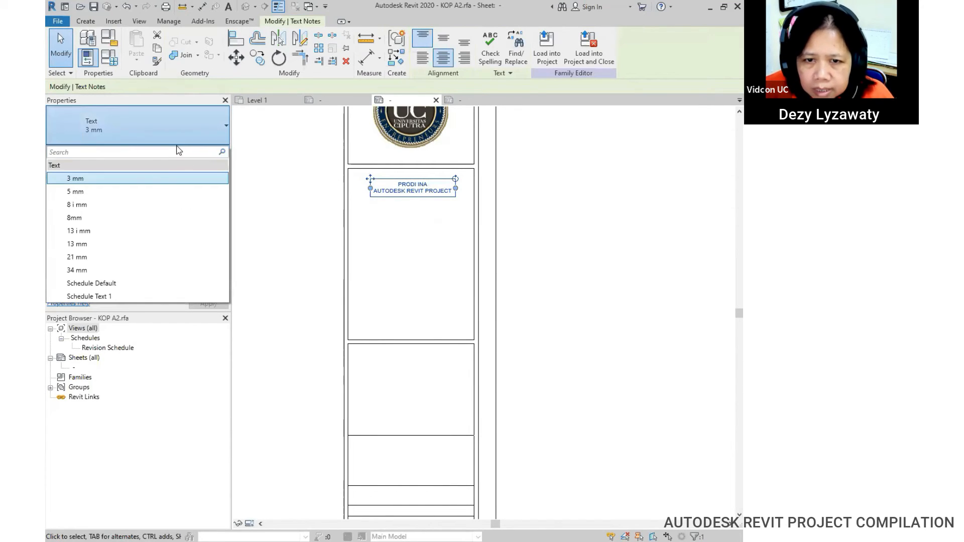
{"action": "left_click", "coordinate": [120, 191]}
{"action": "left_click_drag", "start_coordinate": [455, 198], "coordinate": [479, 198]}
{"action": "left_click", "coordinate": [543, 209]}
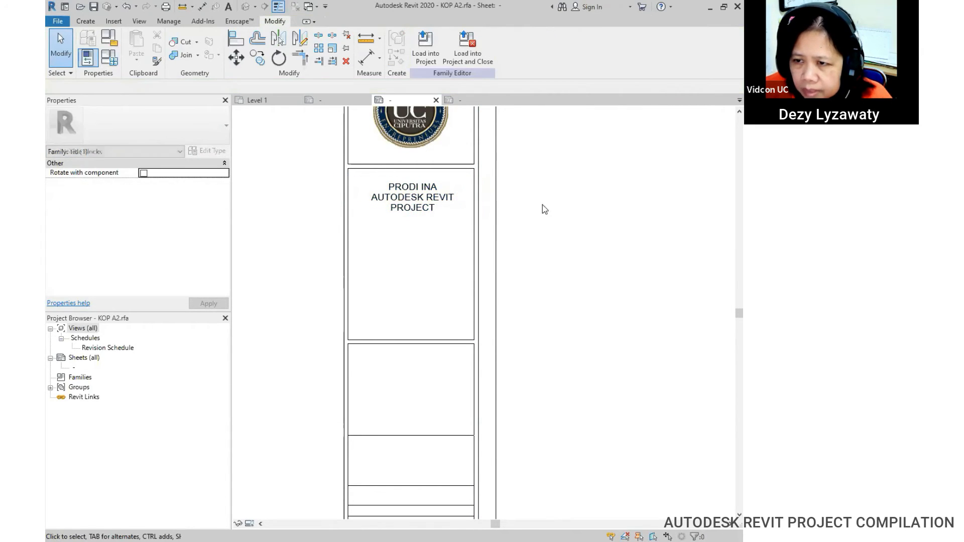
Step: Copy the panel's top edge line 35 below to box off the PRODI INA note
{"action": "middle_click_drag", "start_coordinate": [424, 258], "coordinate": [453, 242]}
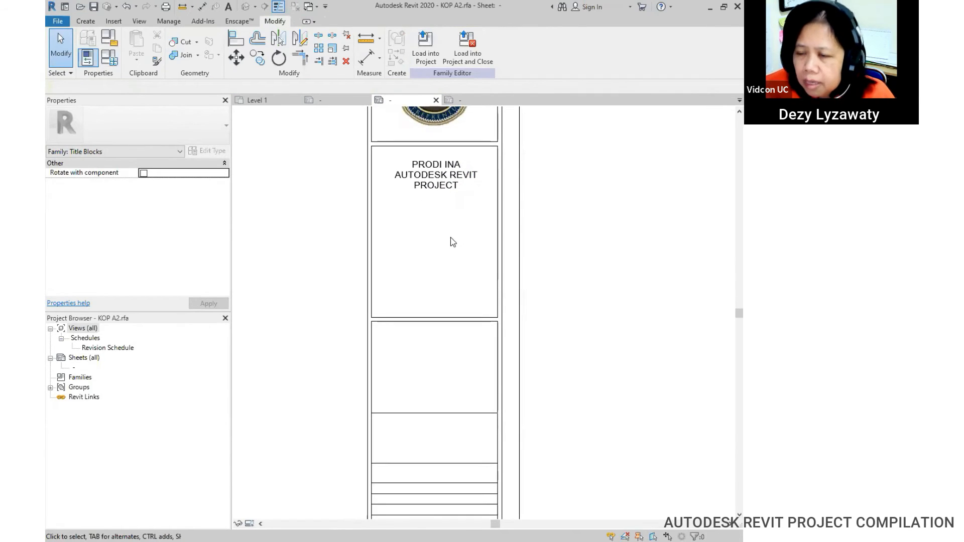
{"action": "scroll", "coordinate": [441, 270], "scroll_direction": "up", "scroll_amount": 1}
{"action": "scroll", "coordinate": [442, 271], "scroll_direction": "up", "scroll_amount": 1}
{"action": "scroll", "coordinate": [427, 263], "scroll_direction": "down", "scroll_amount": 1}
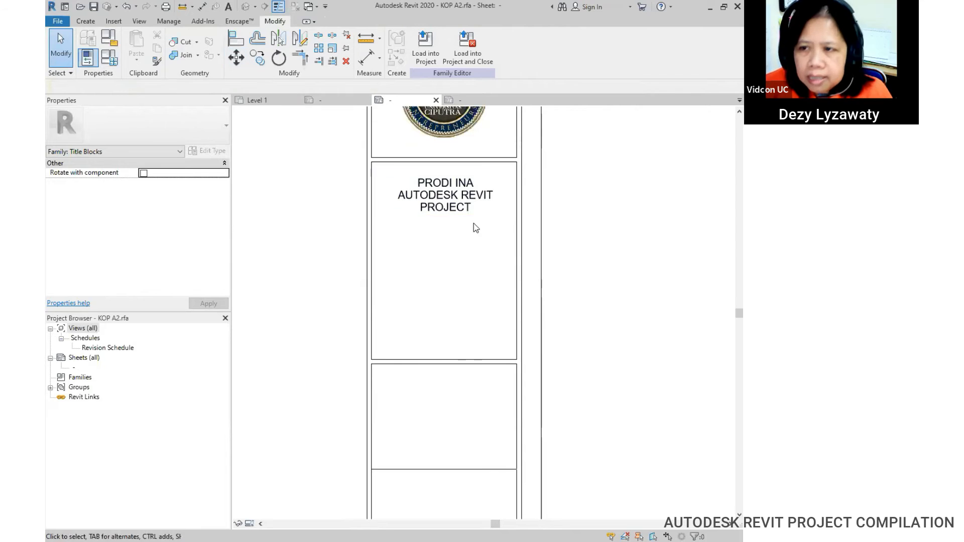
{"action": "left_click", "coordinate": [504, 162]}
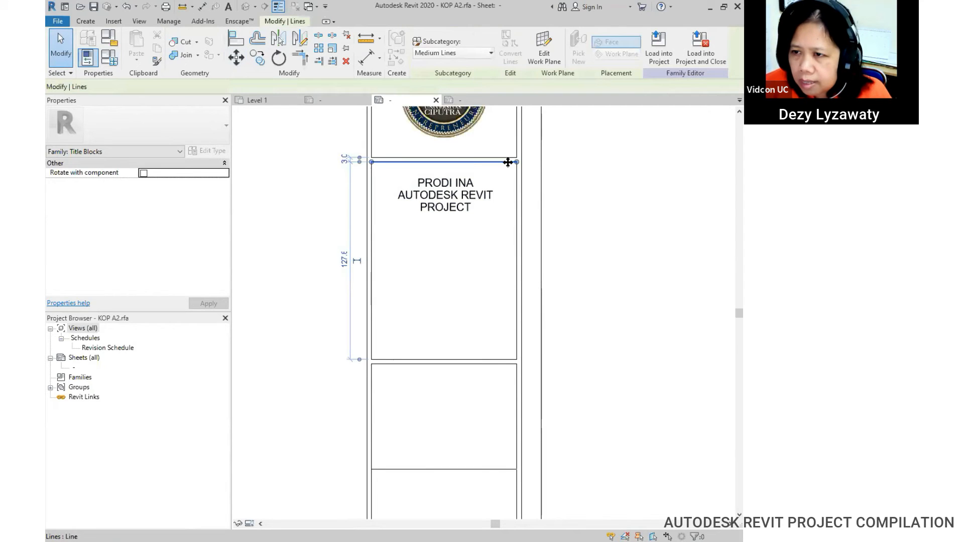
{"action": "left_click", "coordinate": [279, 58]}
{"action": "left_click", "coordinate": [522, 164]}
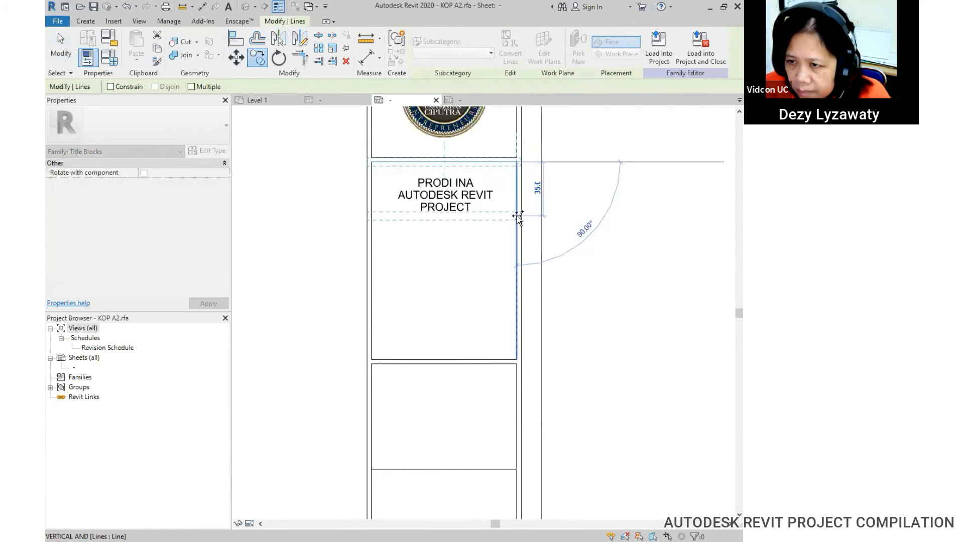
{"action": "left_click", "coordinate": [516, 236]}
{"action": "left_click", "coordinate": [581, 282]}
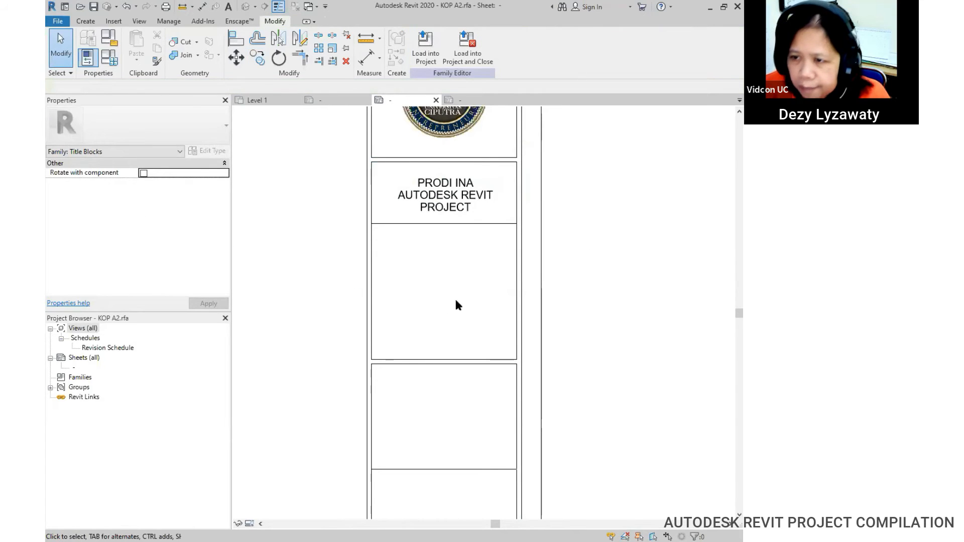
{"action": "left_click", "coordinate": [88, 23]}
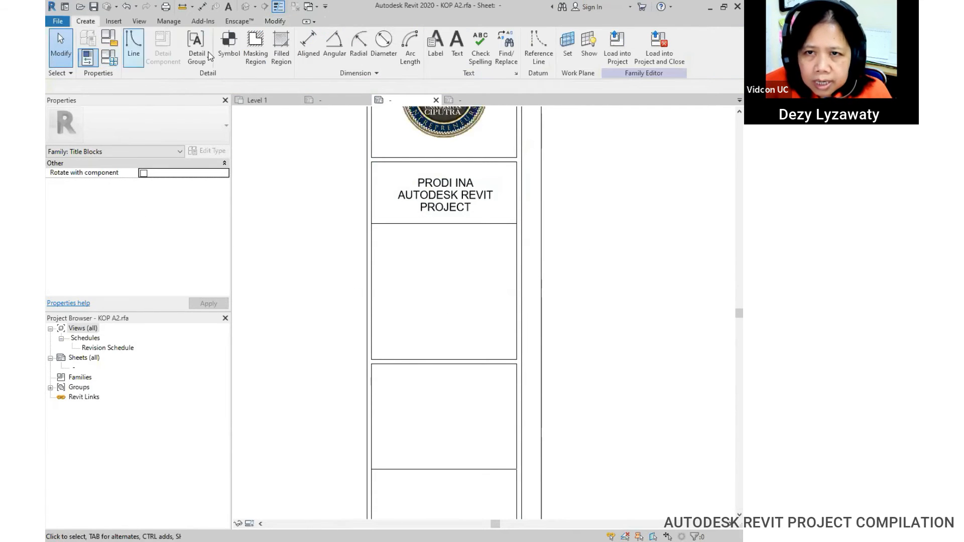
Step: Add a two-line text note with the student's name and number below the new line
{"action": "left_click", "coordinate": [456, 56]}
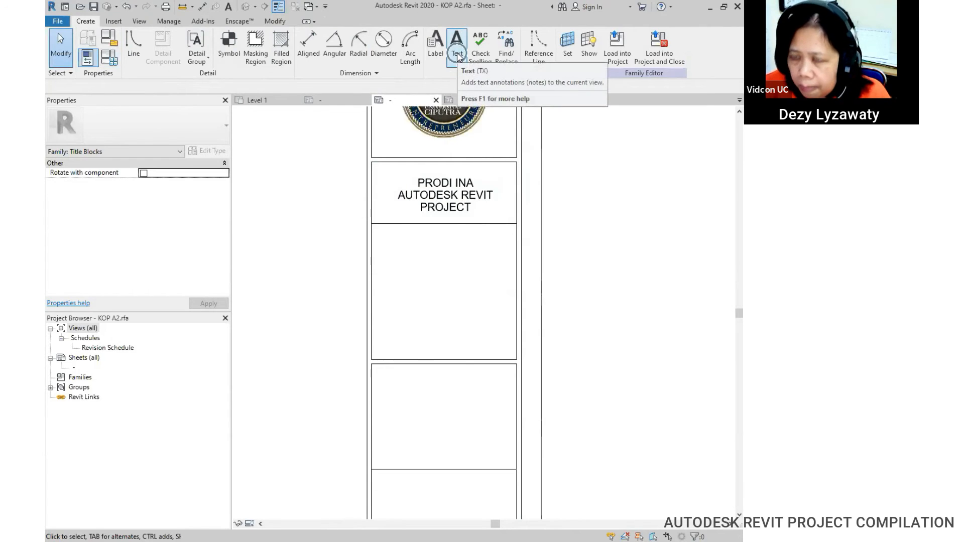
{"action": "left_click", "coordinate": [441, 245]}
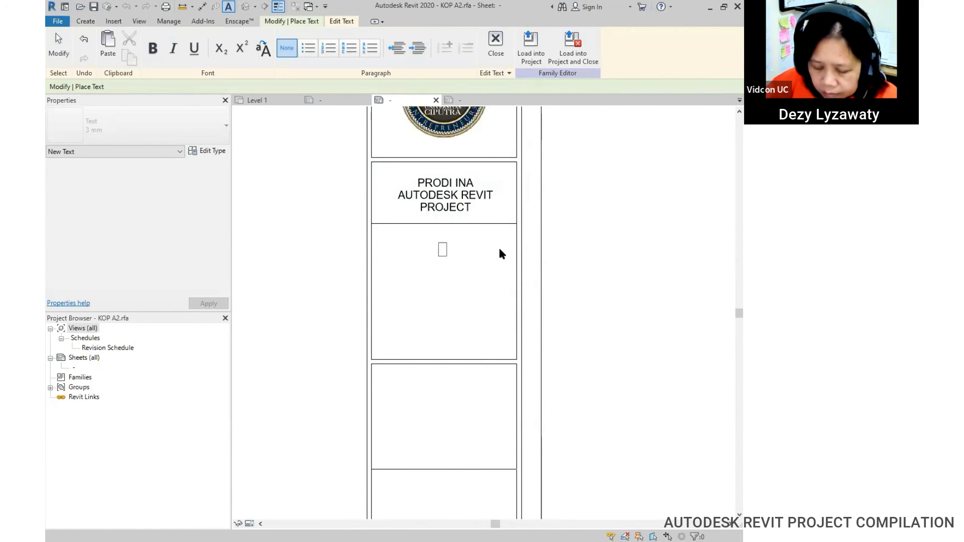
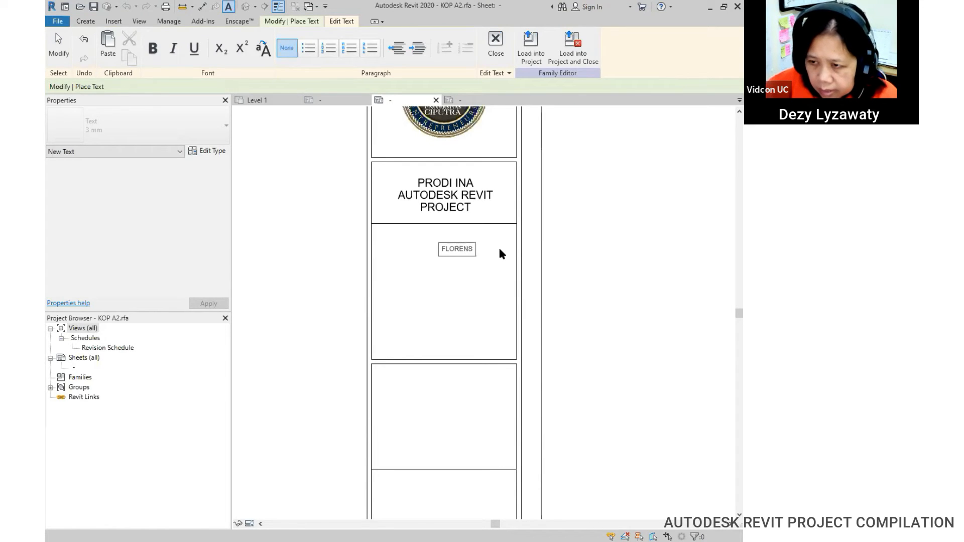
{"action": "key", "text": "Return"}
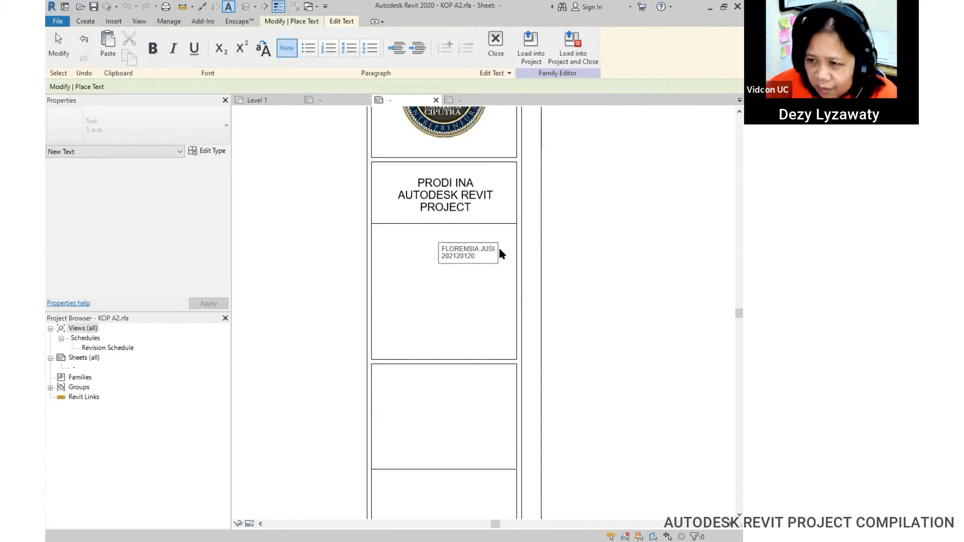
{"action": "left_click", "coordinate": [539, 271]}
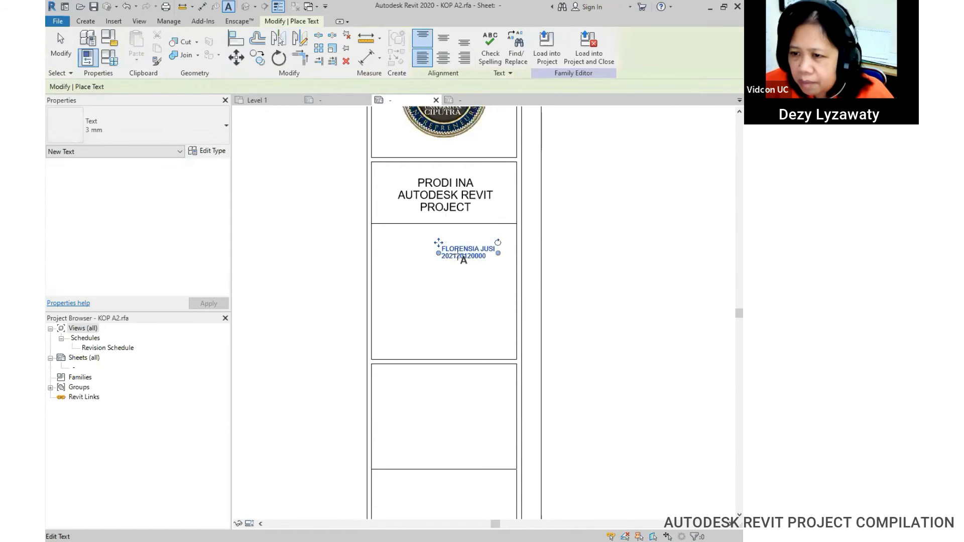
{"action": "key", "text": "Escape"}
Step: Centre-align the student text, set it to 5 mm, and position it in its cell
{"action": "left_click", "coordinate": [442, 254]}
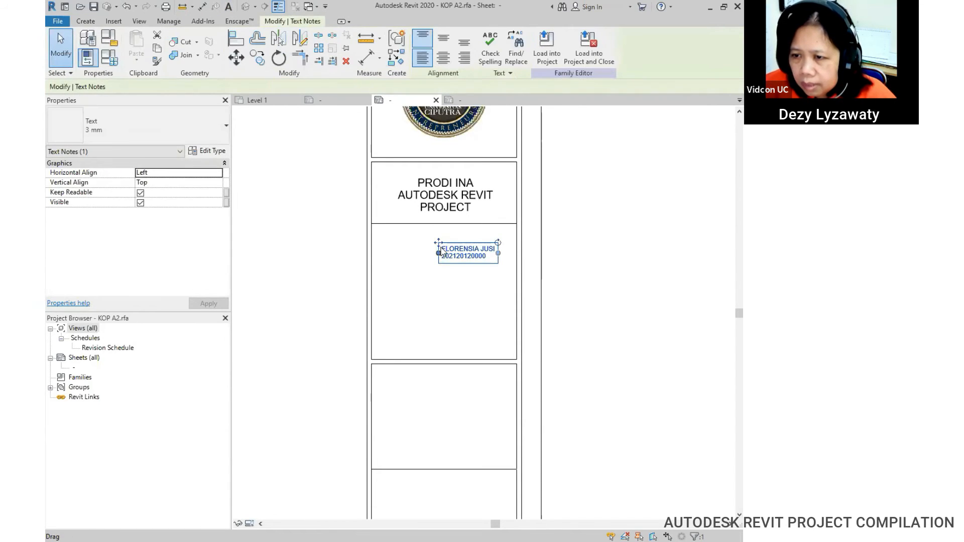
{"action": "left_click_drag", "start_coordinate": [440, 245], "coordinate": [410, 244]}
{"action": "left_click", "coordinate": [443, 57]}
{"action": "left_click", "coordinate": [449, 282]}
{"action": "left_click", "coordinate": [444, 250]}
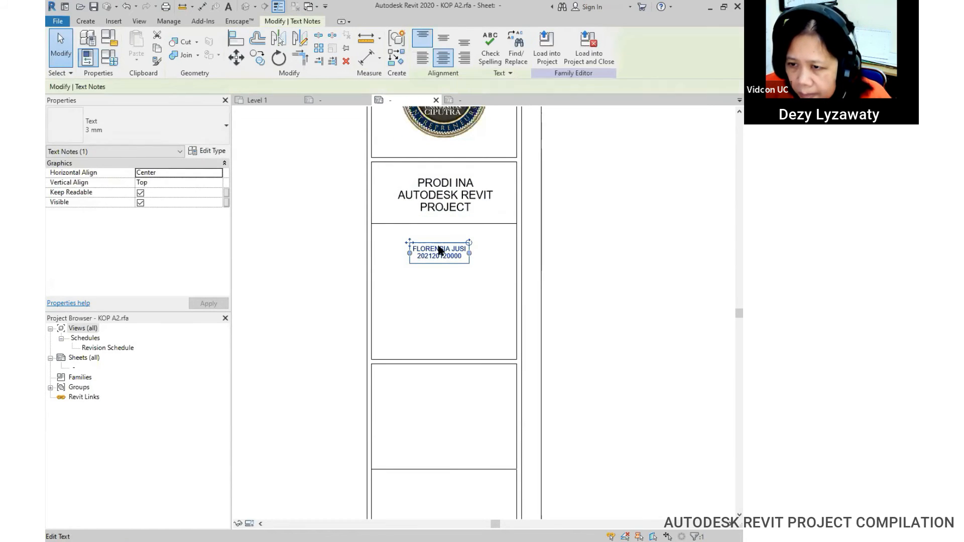
{"action": "left_click", "coordinate": [210, 131]}
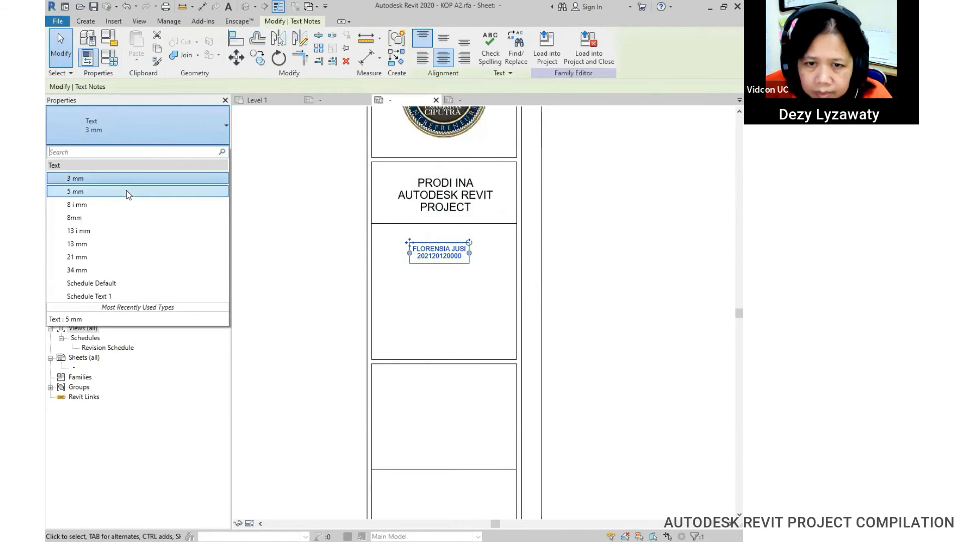
{"action": "left_click", "coordinate": [127, 193]}
{"action": "left_click_drag", "start_coordinate": [389, 243], "coordinate": [396, 243]}
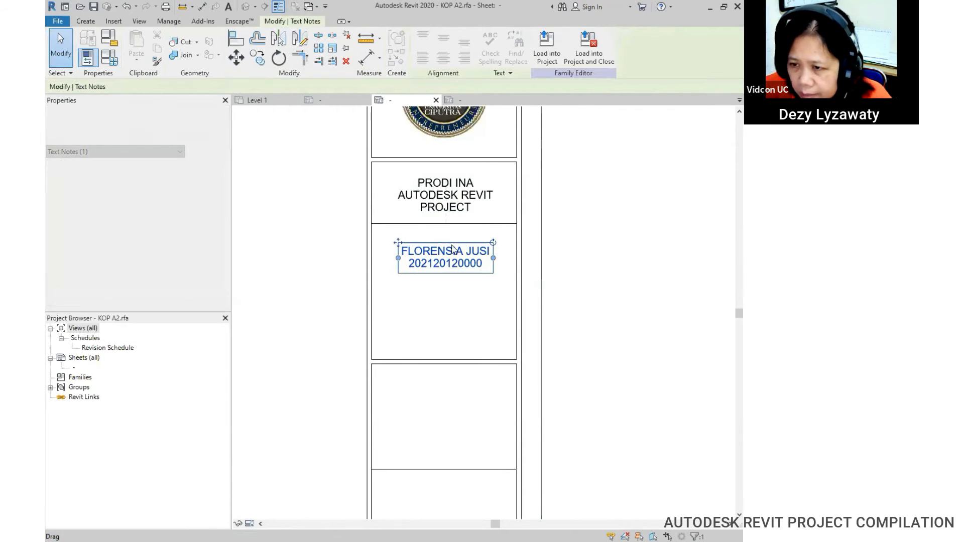
{"action": "left_click", "coordinate": [504, 240]}
{"action": "left_click", "coordinate": [504, 223]}
Step: Copy the divider line 40 down with CO, adjust cells to 45 and 42, and lower the student text
{"action": "key", "text": "m"}
{"action": "key", "text": "v"}
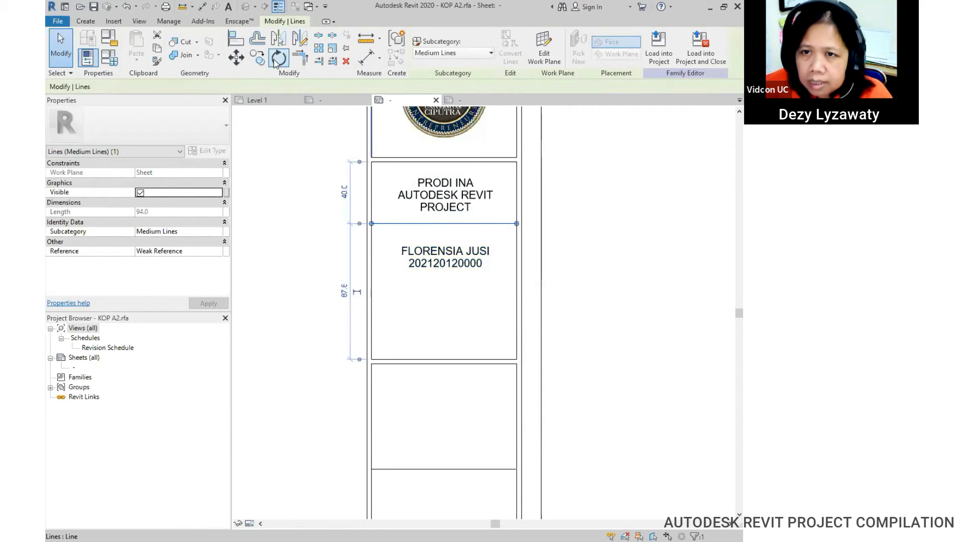
{"action": "key", "text": "c"}
{"action": "key", "text": "o"}
{"action": "left_click", "coordinate": [517, 223]}
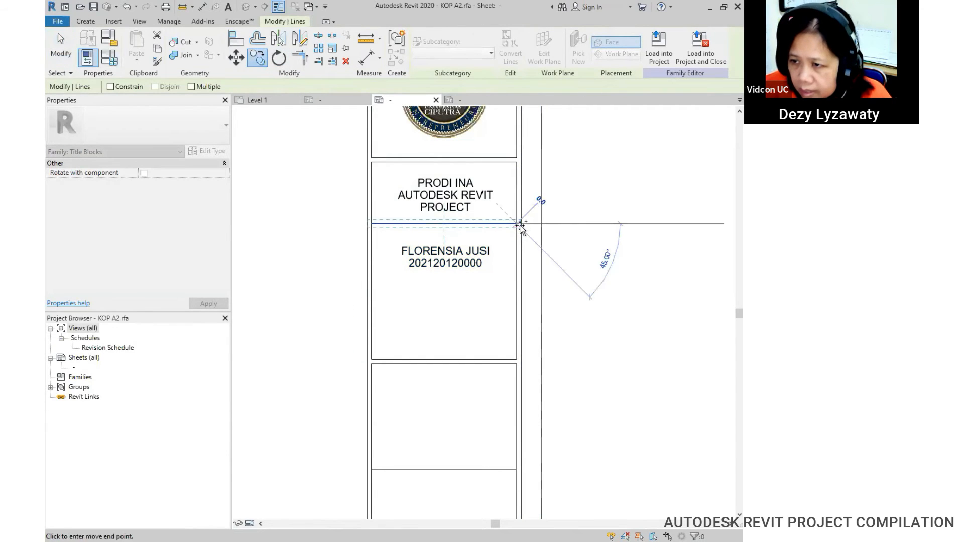
{"action": "left_click", "coordinate": [516, 286]}
{"action": "left_click", "coordinate": [639, 307]}
{"action": "middle_click_drag", "start_coordinate": [565, 325], "coordinate": [566, 267]}
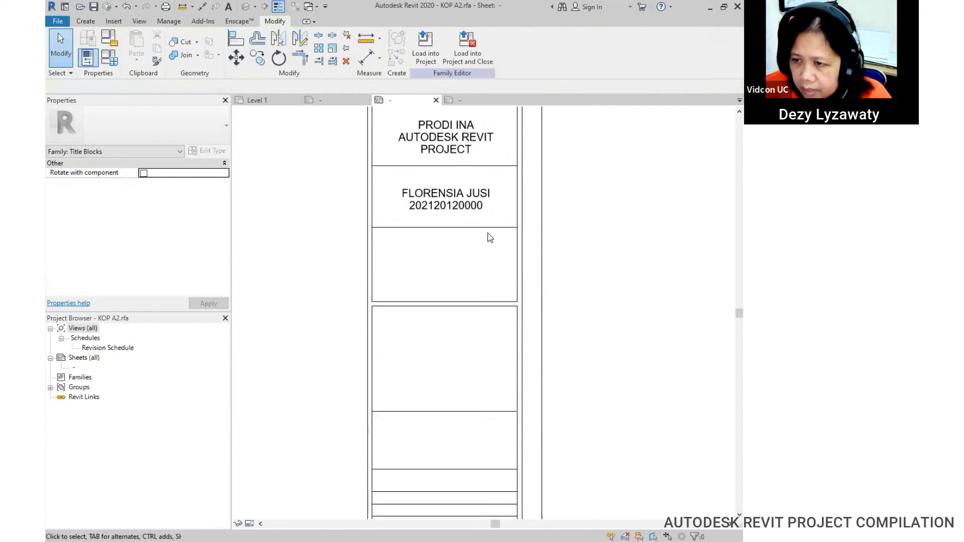
{"action": "left_click", "coordinate": [482, 226]}
{"action": "left_click_drag", "start_coordinate": [482, 224], "coordinate": [481, 234]}
{"action": "left_click", "coordinate": [655, 263]}
{"action": "middle_click_drag", "start_coordinate": [575, 273], "coordinate": [574, 289]}
{"action": "left_click", "coordinate": [438, 230]}
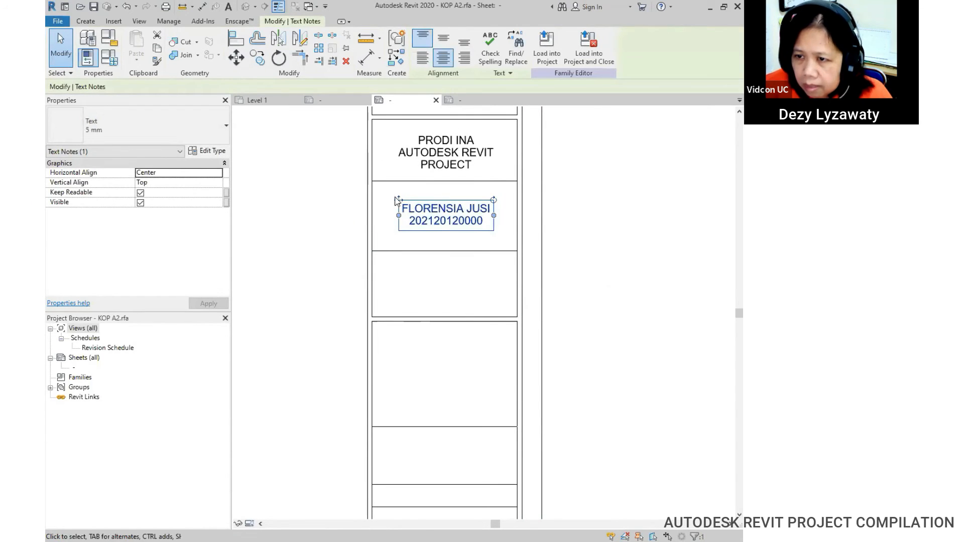
{"action": "left_click_drag", "start_coordinate": [397, 205], "coordinate": [397, 210]}
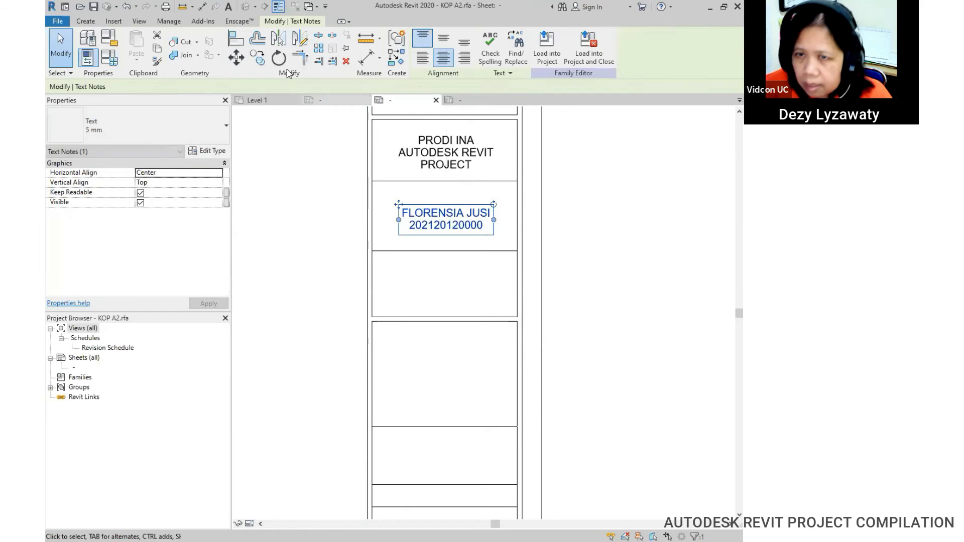
Step: Place a DOSEN label near the top-left of the new cell below the student
{"action": "left_click", "coordinate": [85, 21]}
{"action": "left_click", "coordinate": [456, 50]}
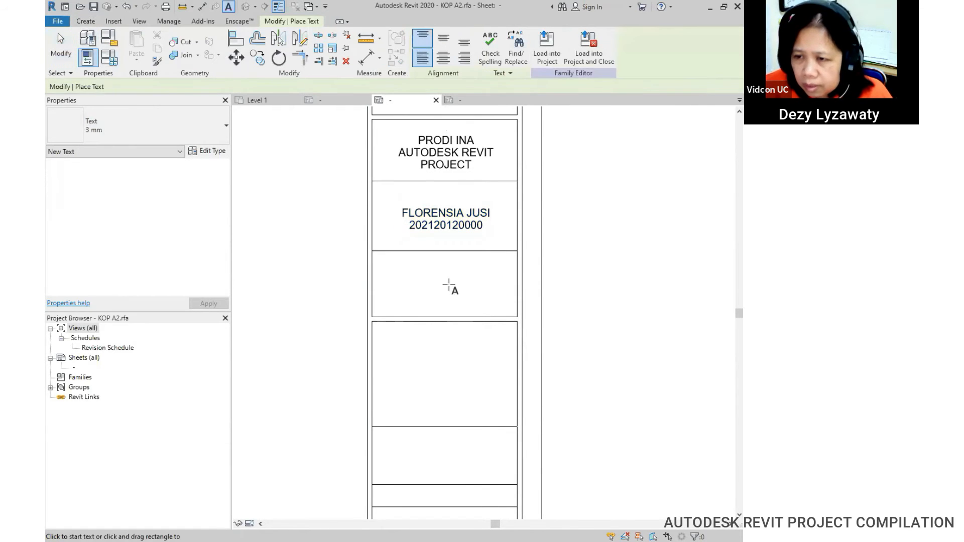
{"action": "left_click", "coordinate": [431, 271]}
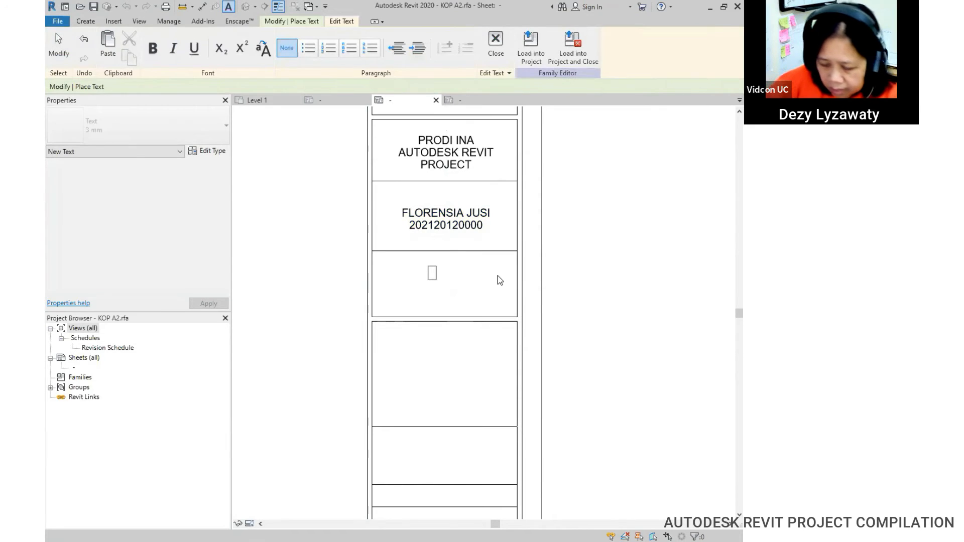
{"action": "type", "text": "DOSEN"}
{"action": "key", "text": "Return"}
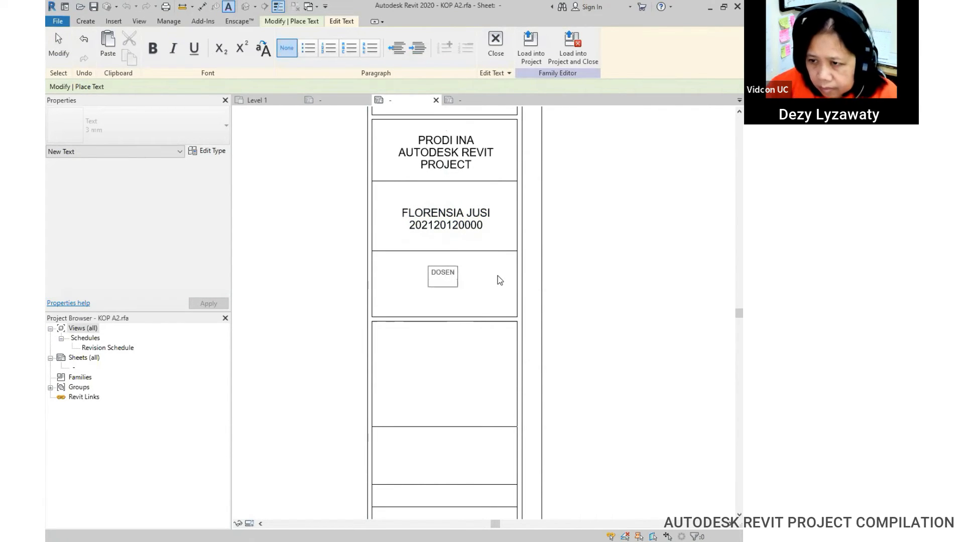
{"action": "key", "text": "BackSpace"}
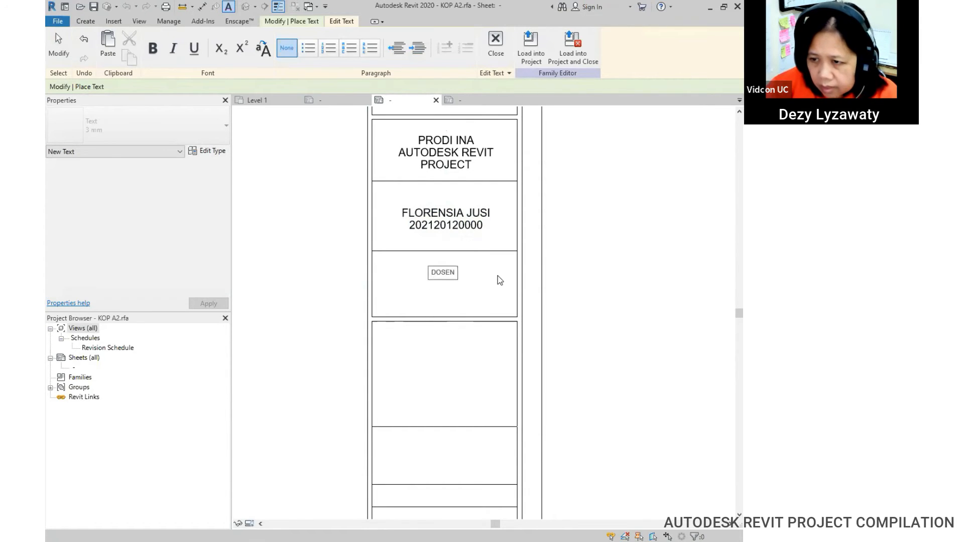
{"action": "left_click", "coordinate": [573, 287]}
{"action": "key", "text": "Escape"}
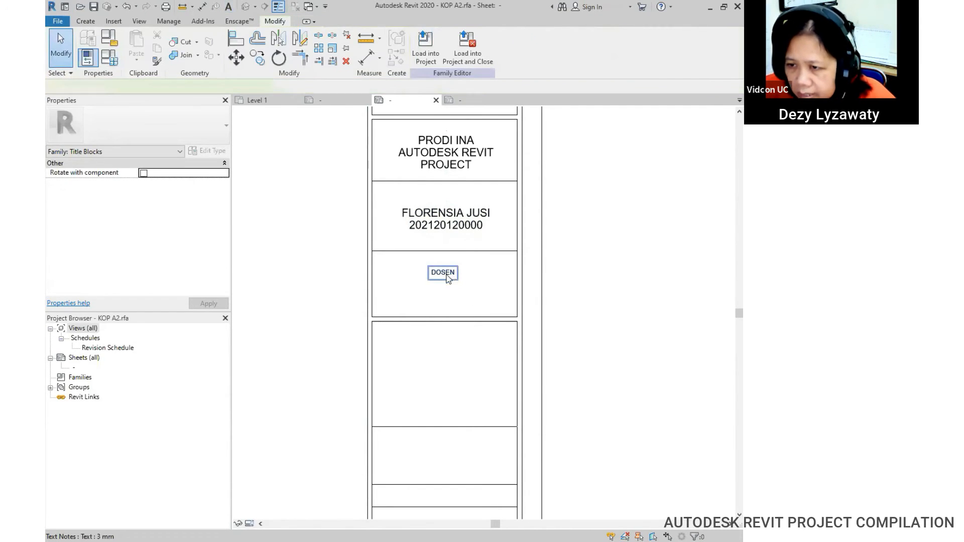
{"action": "left_click", "coordinate": [446, 276]}
{"action": "left_click_drag", "start_coordinate": [428, 270], "coordinate": [381, 254], "text": "ctrl"}
Step: Add a text note with the lecturer's name below the DOSEN label
{"action": "left_click", "coordinate": [447, 281]}
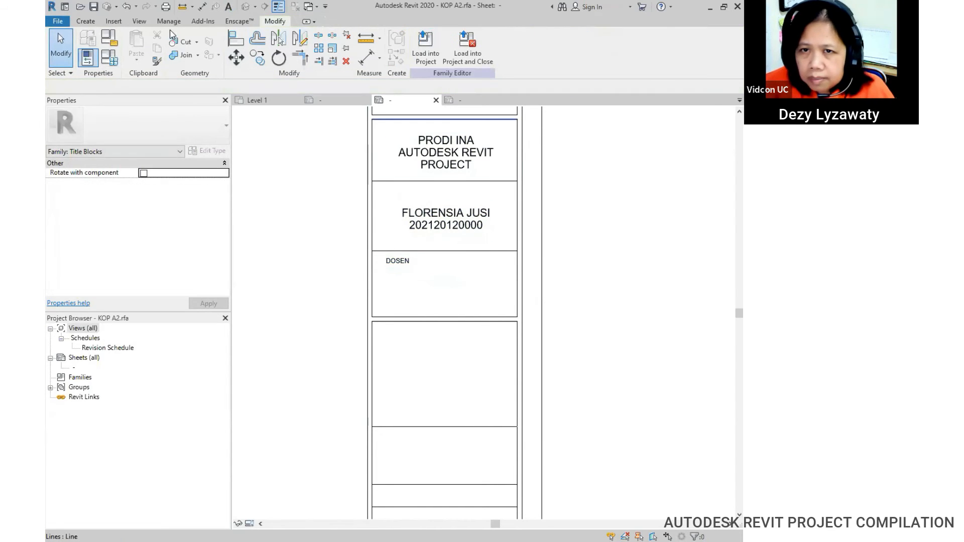
{"action": "left_click", "coordinate": [85, 21]}
{"action": "left_click", "coordinate": [456, 45]}
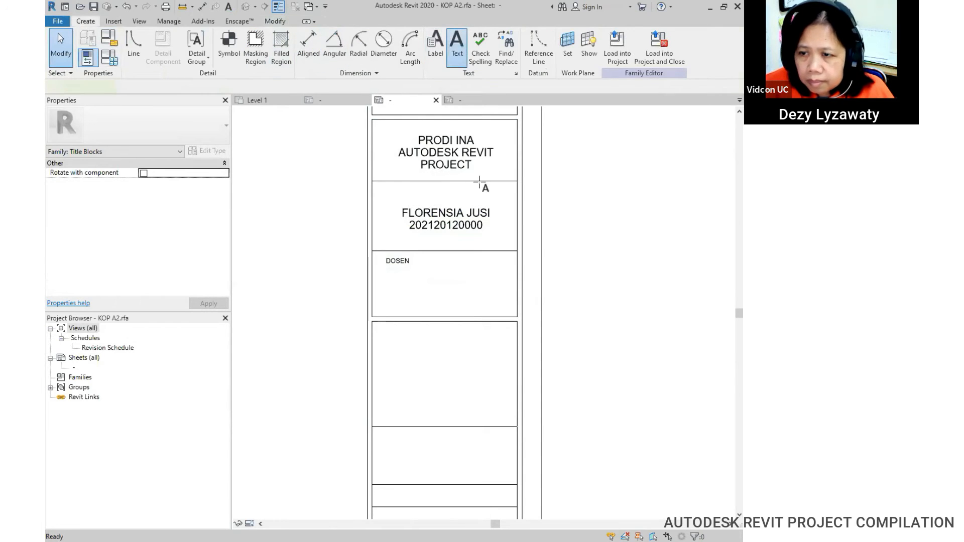
{"action": "left_click", "coordinate": [432, 287]}
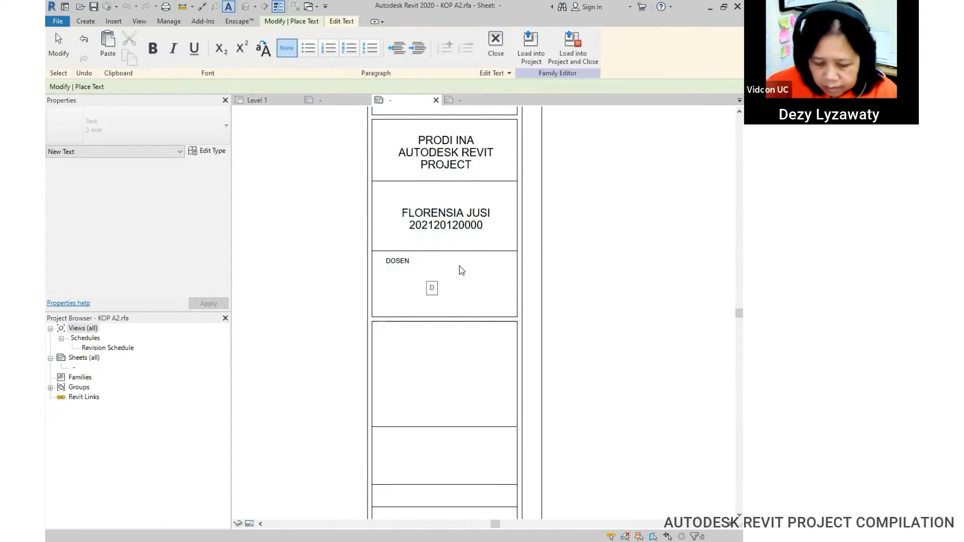
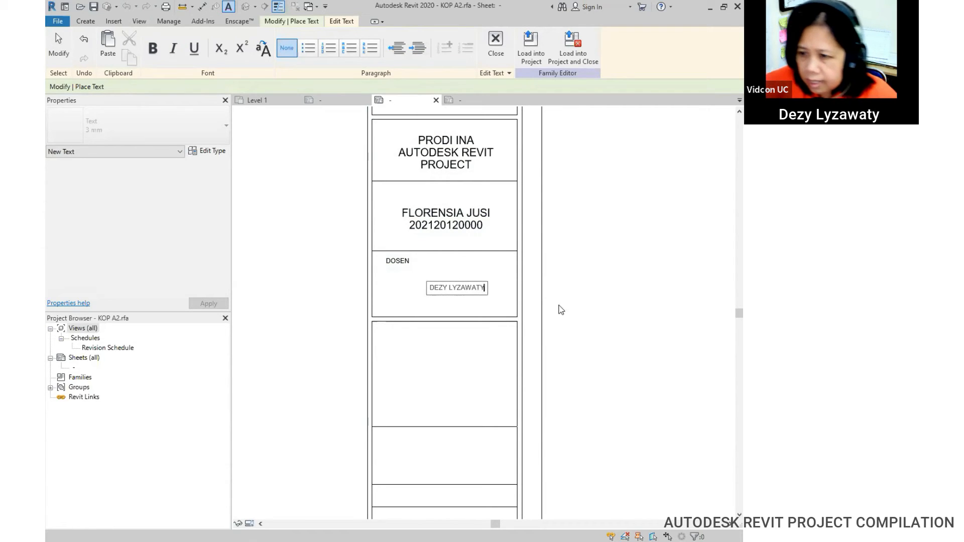
{"action": "left_click", "coordinate": [559, 306]}
{"action": "left_click", "coordinate": [454, 286]}
{"action": "left_click", "coordinate": [527, 287]}
{"action": "key", "text": "Escape"}
Step: Set the lecturer's name to 5 mm text, widen it to one line, and centre it
{"action": "left_click", "coordinate": [455, 287]}
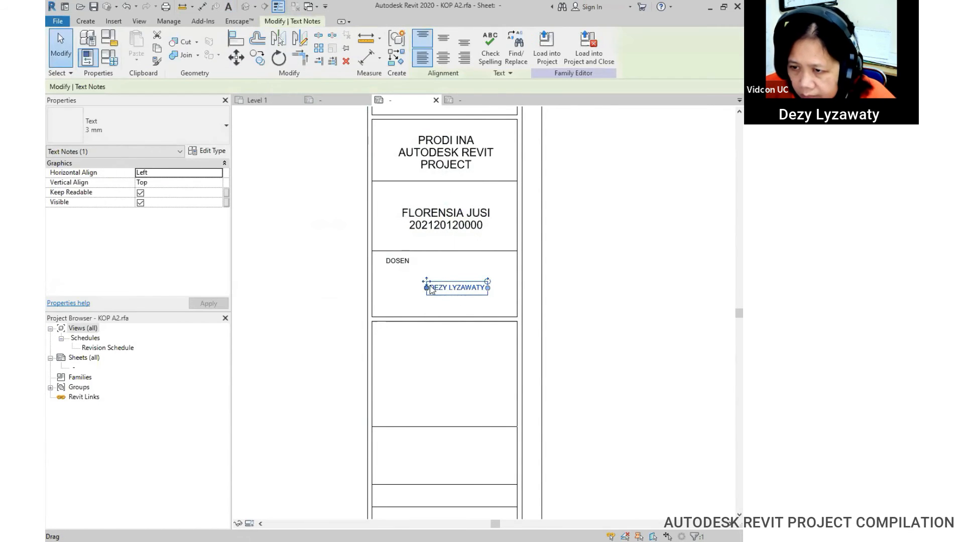
{"action": "left_click_drag", "start_coordinate": [419, 283], "coordinate": [418, 282]}
{"action": "left_click", "coordinate": [163, 122]}
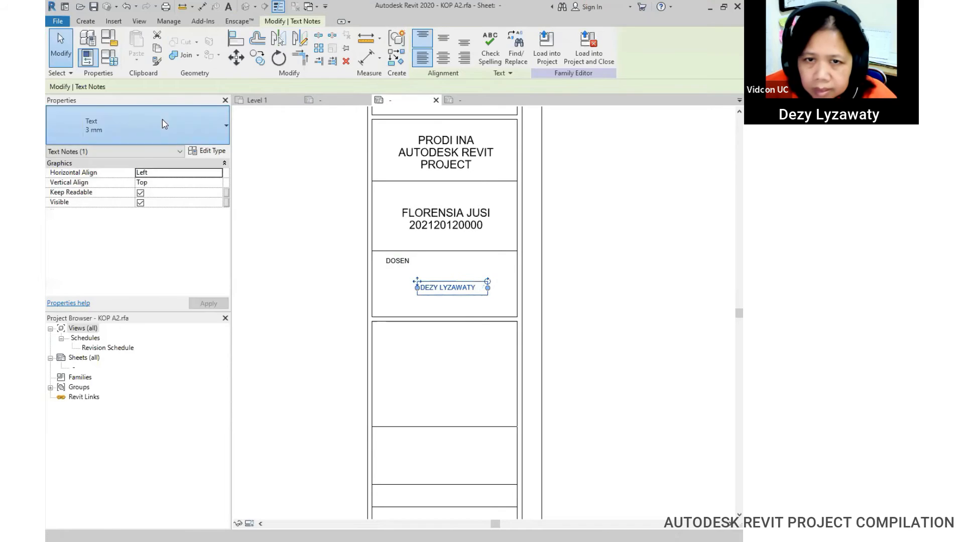
{"action": "left_click", "coordinate": [140, 195]}
{"action": "left_click_drag", "start_coordinate": [487, 297], "coordinate": [518, 296]}
{"action": "left_click_drag", "start_coordinate": [417, 281], "coordinate": [398, 281]}
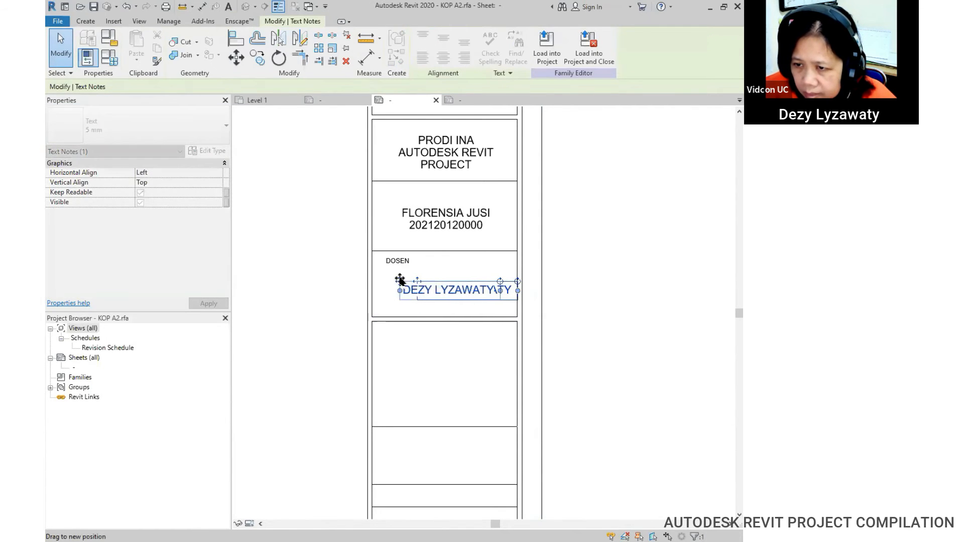
{"action": "left_click", "coordinate": [664, 302]}
{"action": "scroll", "coordinate": [506, 239], "scroll_direction": "down", "scroll_amount": 2}
{"action": "middle_click_drag", "start_coordinate": [578, 322], "coordinate": [580, 355]}
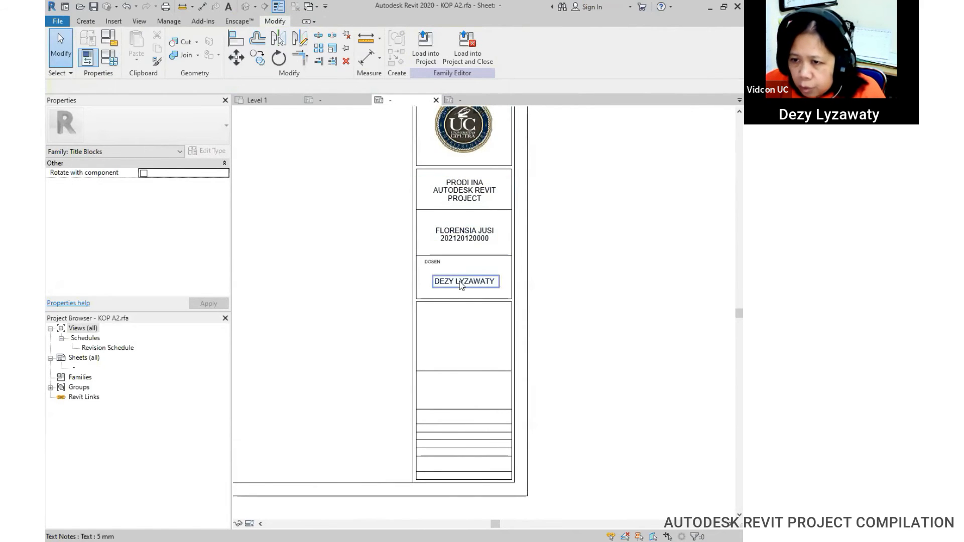
{"action": "middle_click_drag", "start_coordinate": [553, 307], "coordinate": [523, 276]}
{"action": "scroll", "coordinate": [516, 275], "scroll_direction": "up", "scroll_amount": 1}
{"action": "scroll", "coordinate": [517, 274], "scroll_direction": "down", "scroll_amount": 1}
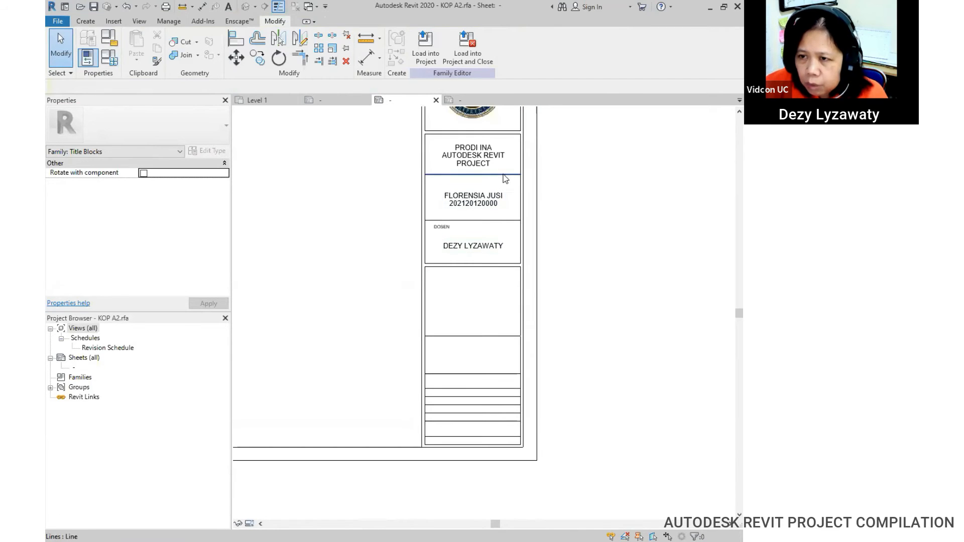
{"action": "middle_click_drag", "start_coordinate": [498, 217], "coordinate": [457, 338]}
{"action": "middle_click_drag", "start_coordinate": [513, 400], "coordinate": [545, 163]}
{"action": "scroll", "coordinate": [467, 246], "scroll_direction": "up", "scroll_amount": 1}
{"action": "middle_click_drag", "start_coordinate": [467, 246], "coordinate": [458, 290]}
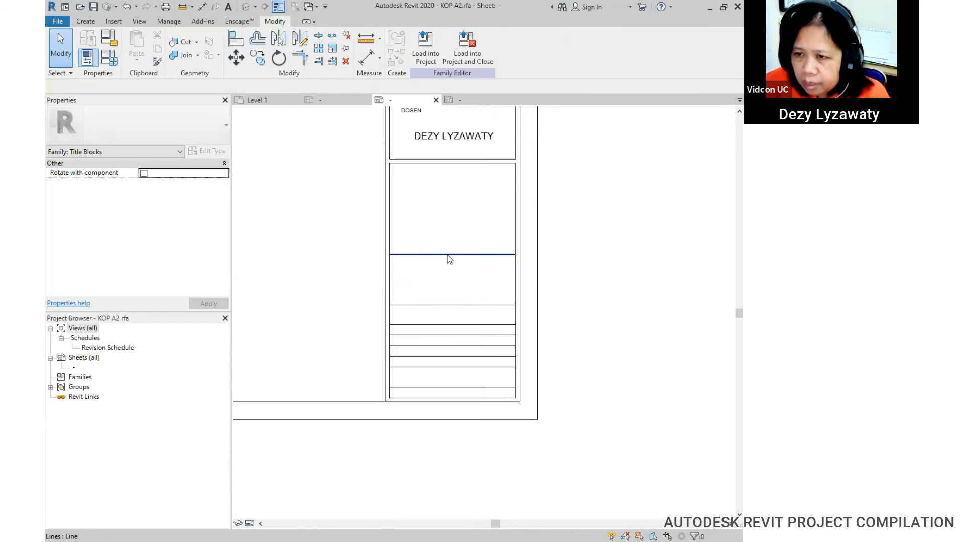
{"action": "middle_click_drag", "start_coordinate": [447, 248], "coordinate": [447, 263]}
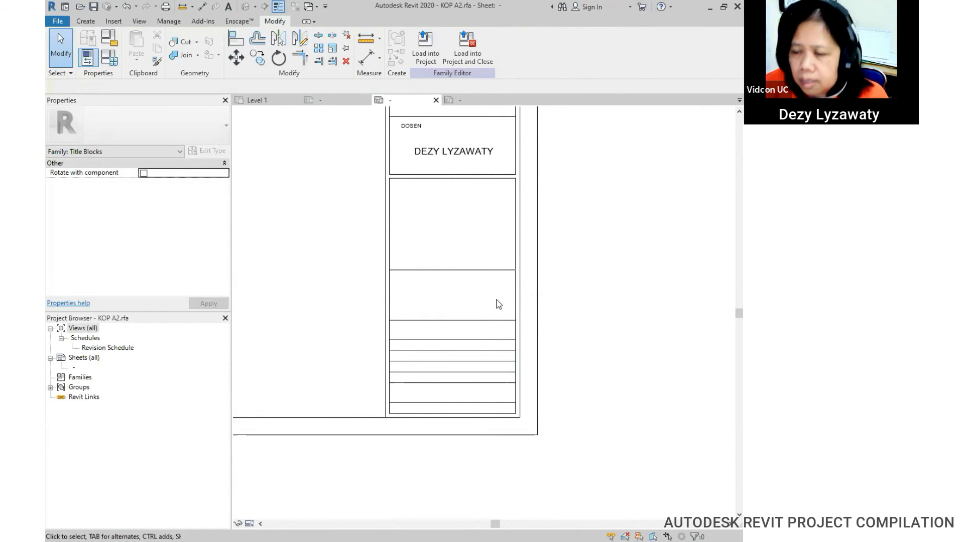
{"action": "middle_click_drag", "start_coordinate": [498, 304], "coordinate": [510, 330]}
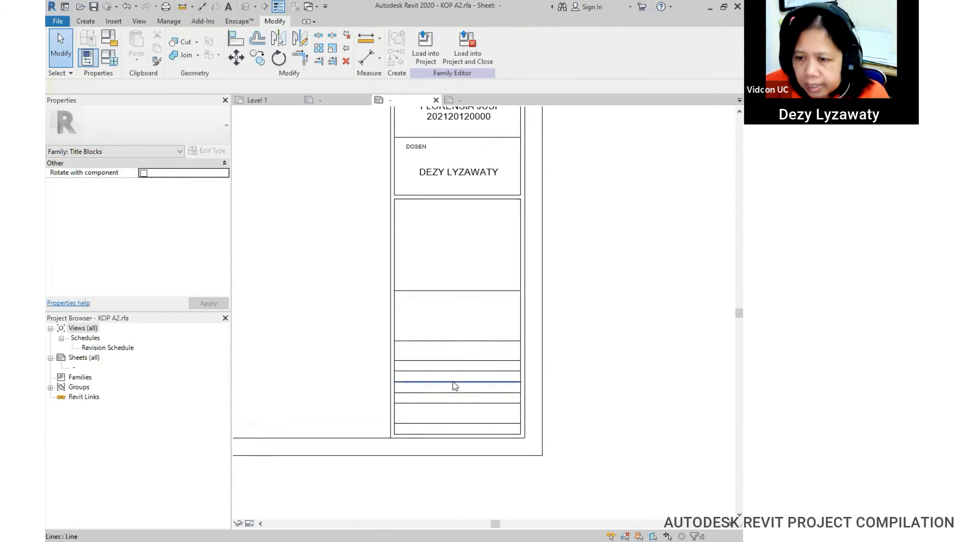
{"action": "left_click", "coordinate": [91, 22]}
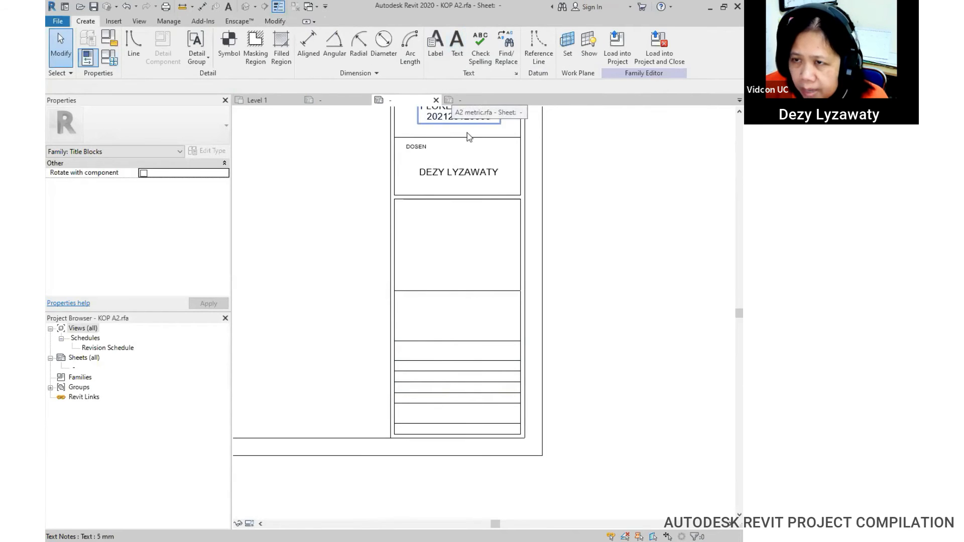
{"action": "left_click", "coordinate": [460, 54]}
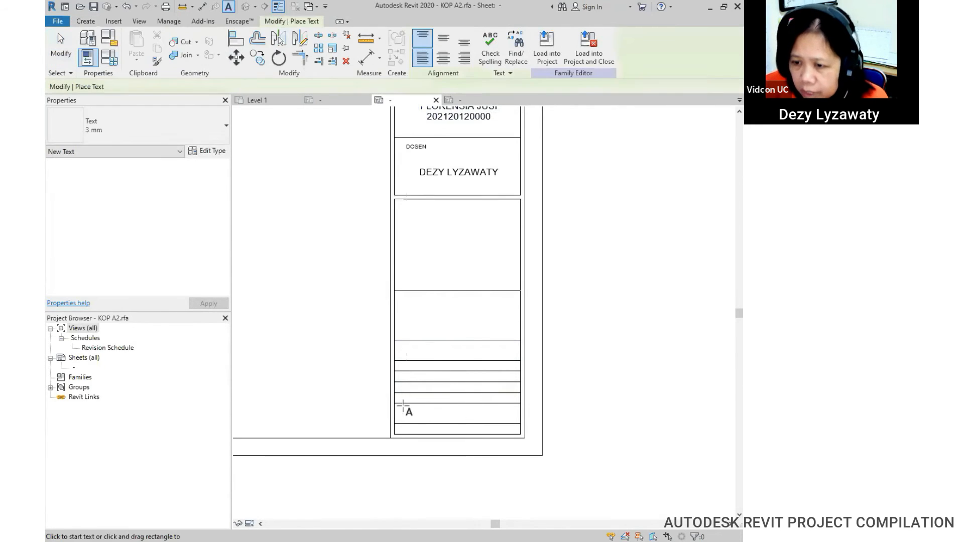
{"action": "scroll", "coordinate": [400, 362], "scroll_direction": "up", "scroll_amount": 4}
{"action": "left_click", "coordinate": [397, 355]}
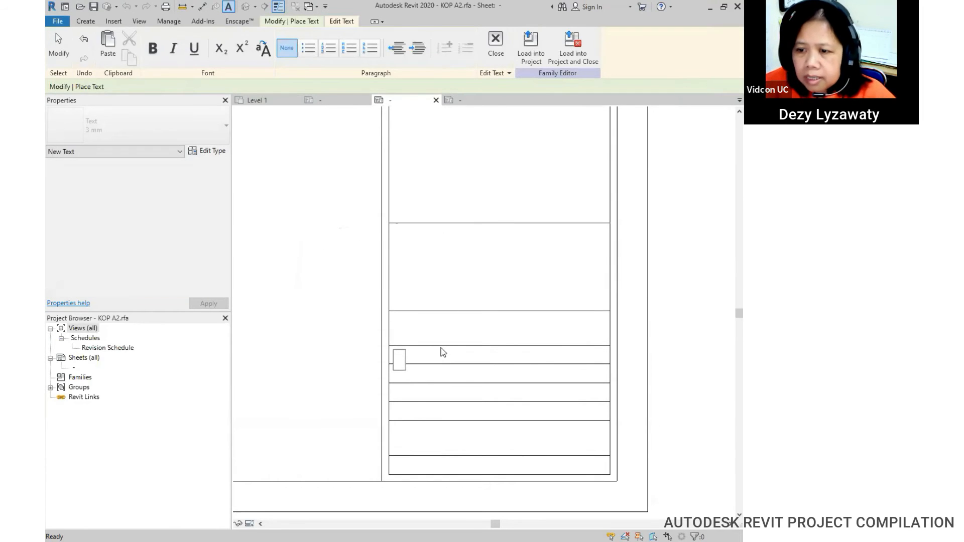
{"action": "key", "text": "Escape"}
{"action": "key", "text": "Escape"}
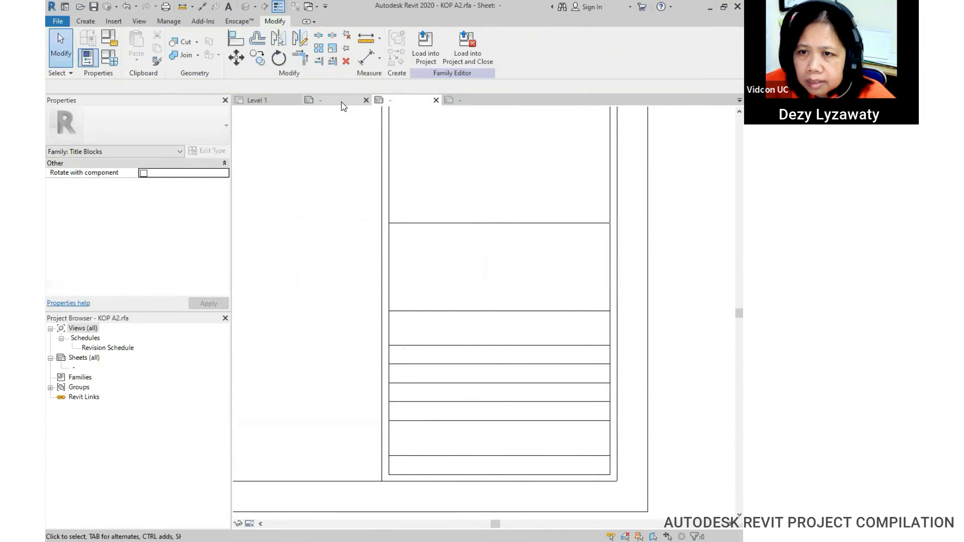
{"action": "left_click", "coordinate": [341, 102]}
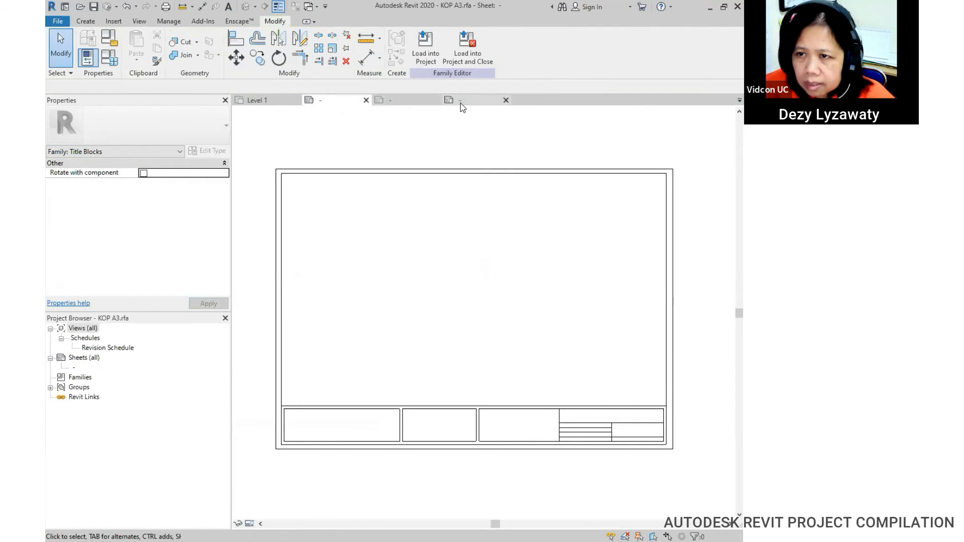
{"action": "left_click", "coordinate": [467, 100]}
{"action": "scroll", "coordinate": [536, 372], "scroll_direction": "up", "scroll_amount": 5}
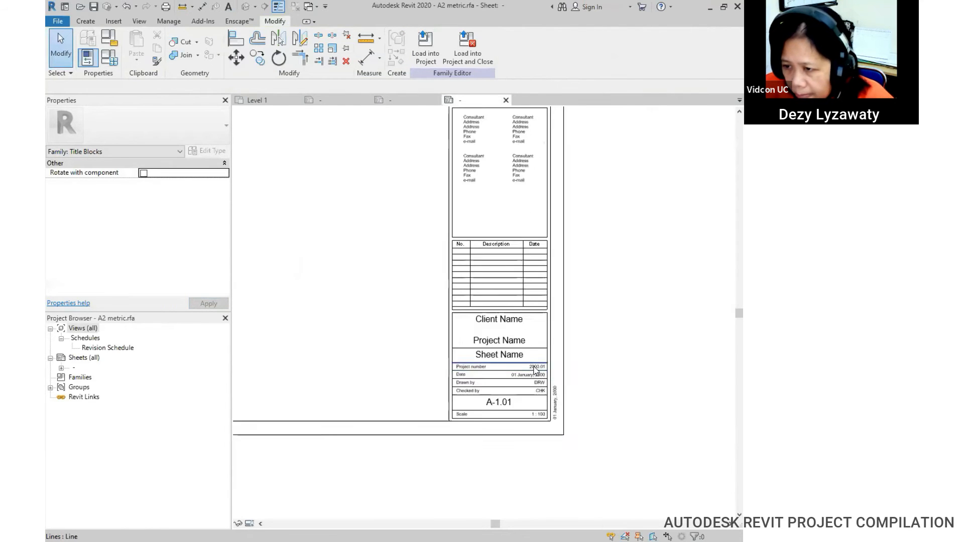
{"action": "scroll", "coordinate": [536, 371], "scroll_direction": "up", "scroll_amount": 4}
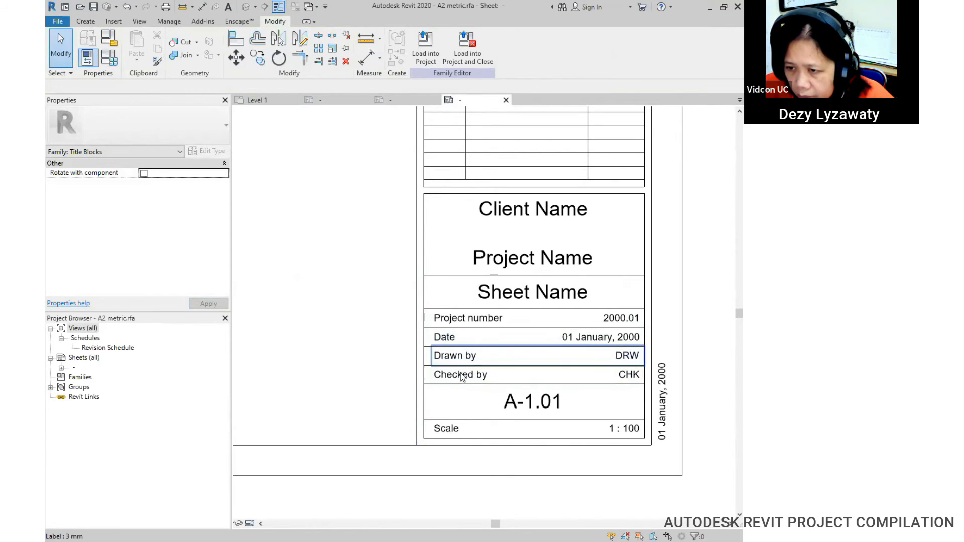
{"action": "left_click", "coordinate": [396, 101]}
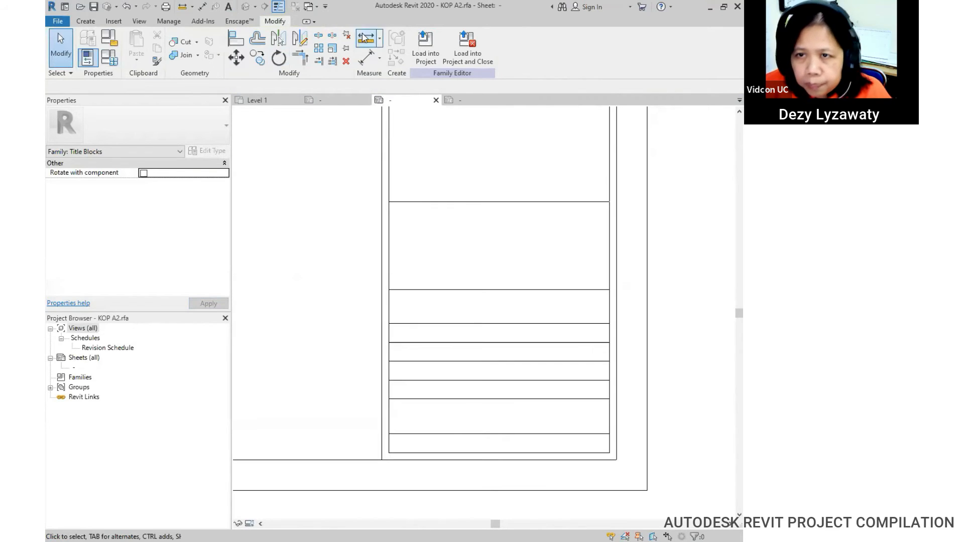
{"action": "left_click", "coordinate": [84, 22]}
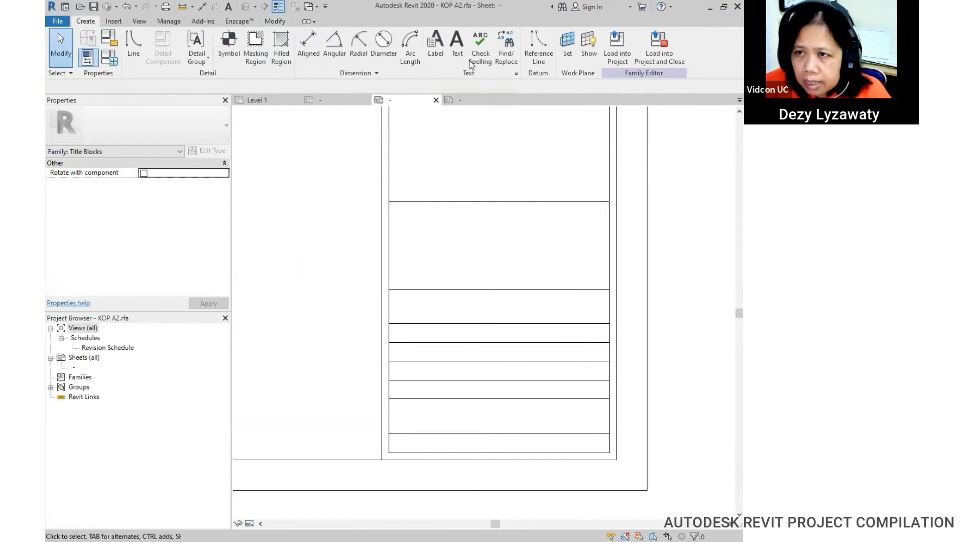
Step: Place a 'Project Number' text note in the first narrow row and nudge it up
{"action": "left_click", "coordinate": [461, 50]}
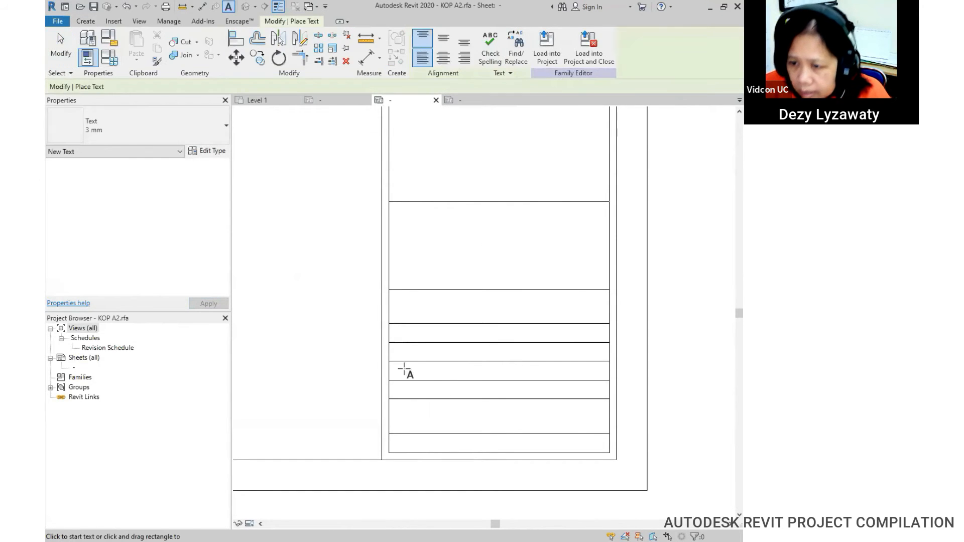
{"action": "left_click", "coordinate": [399, 333]}
{"action": "type", "text": "Project Number"}
{"action": "left_click", "coordinate": [488, 322]}
{"action": "key", "text": "Escape"}
{"action": "key", "text": "Escape"}
{"action": "left_click", "coordinate": [456, 342]}
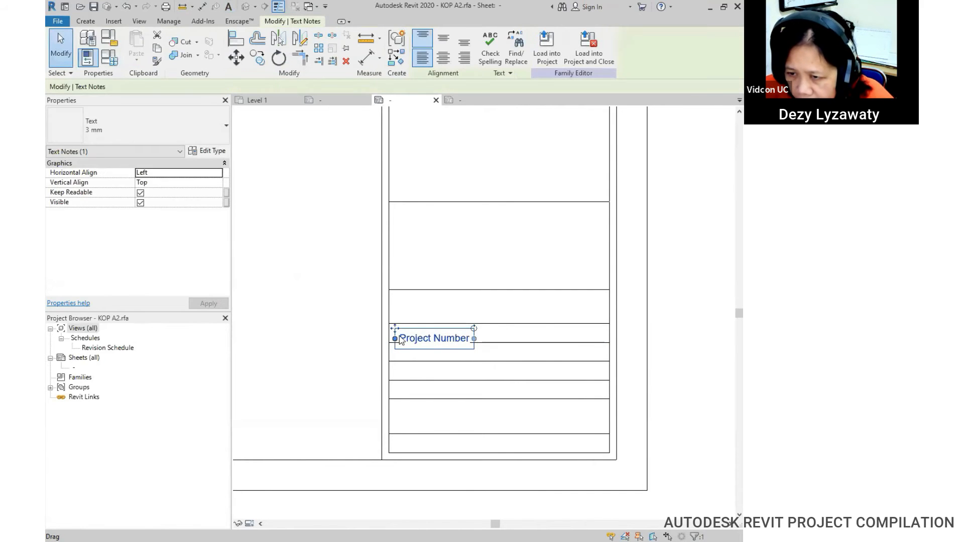
{"action": "left_click_drag", "start_coordinate": [395, 329], "coordinate": [395, 326]}
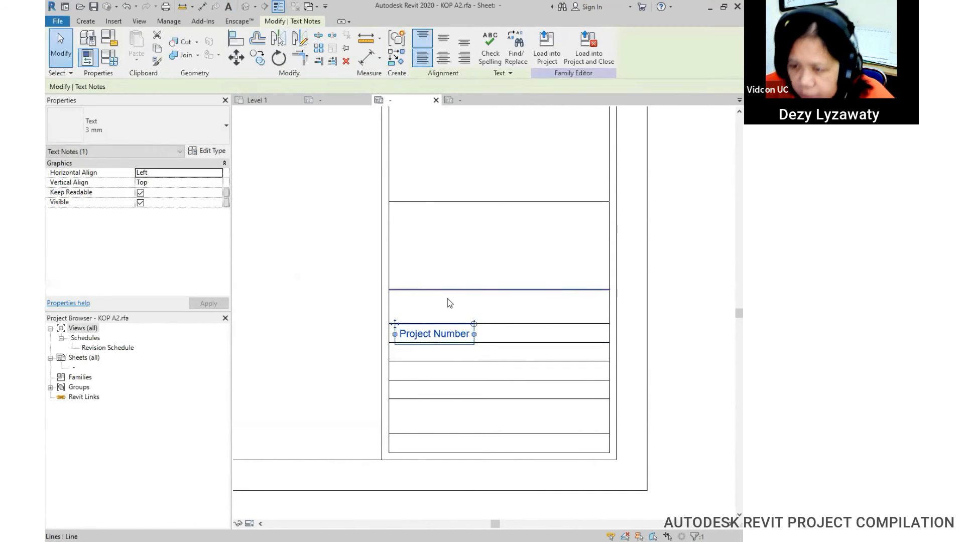
Step: Copy the Project Number note three times, one row lower each time, into the remaining rows
{"action": "left_click", "coordinate": [260, 61]}
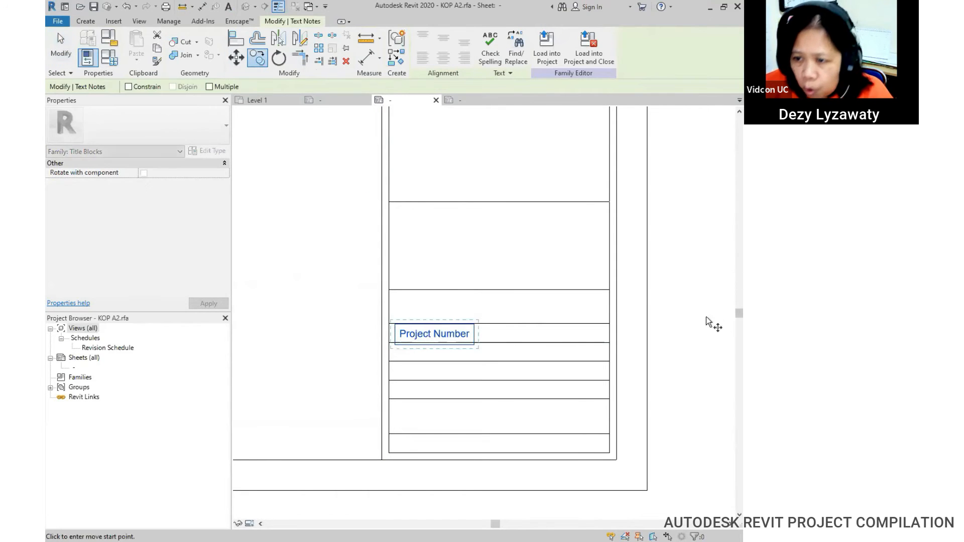
{"action": "left_click", "coordinate": [611, 324]}
{"action": "left_click", "coordinate": [611, 343]}
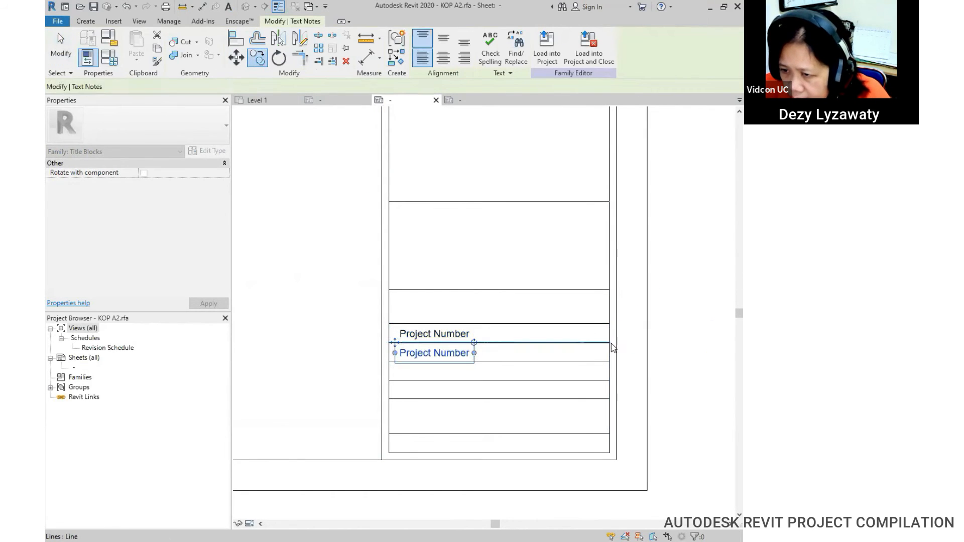
{"action": "left_click", "coordinate": [255, 63]}
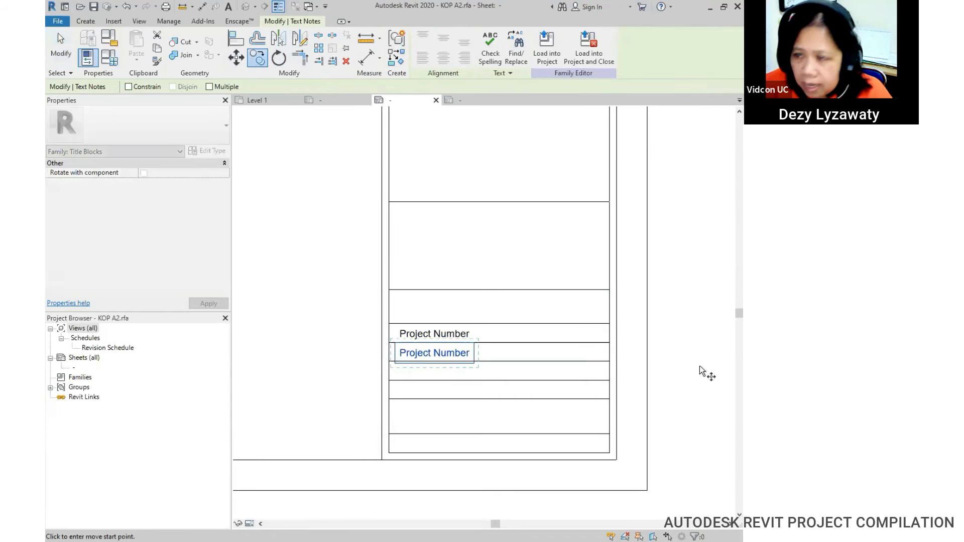
{"action": "left_click", "coordinate": [609, 342]}
{"action": "left_click", "coordinate": [611, 361]}
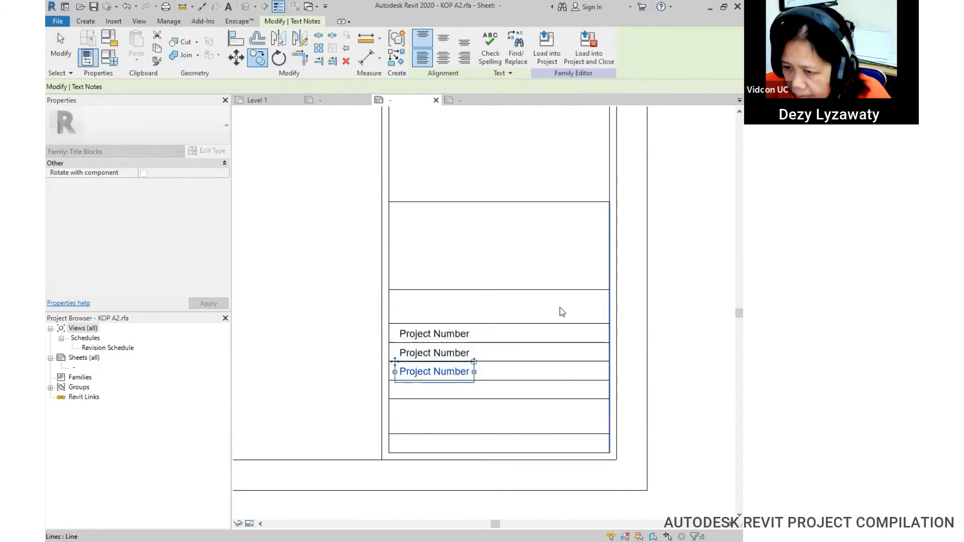
{"action": "left_click", "coordinate": [257, 58]}
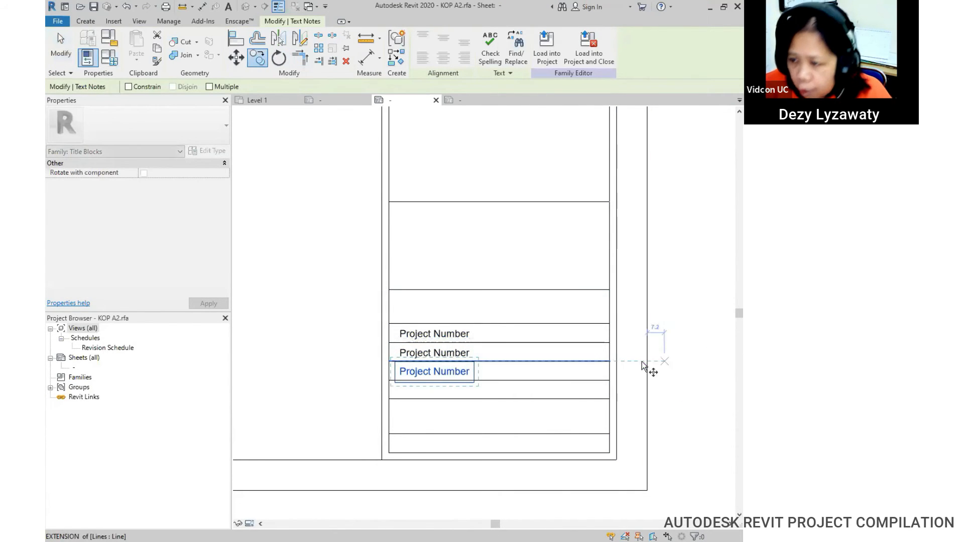
{"action": "left_click", "coordinate": [609, 362]}
{"action": "left_click", "coordinate": [611, 381]}
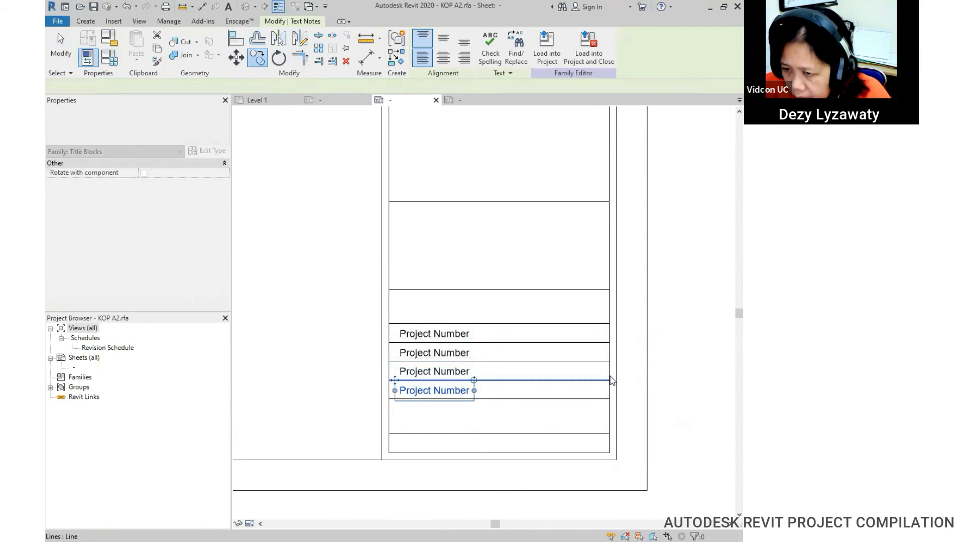
{"action": "key", "text": "Escape"}
{"action": "double_click", "coordinate": [467, 353]}
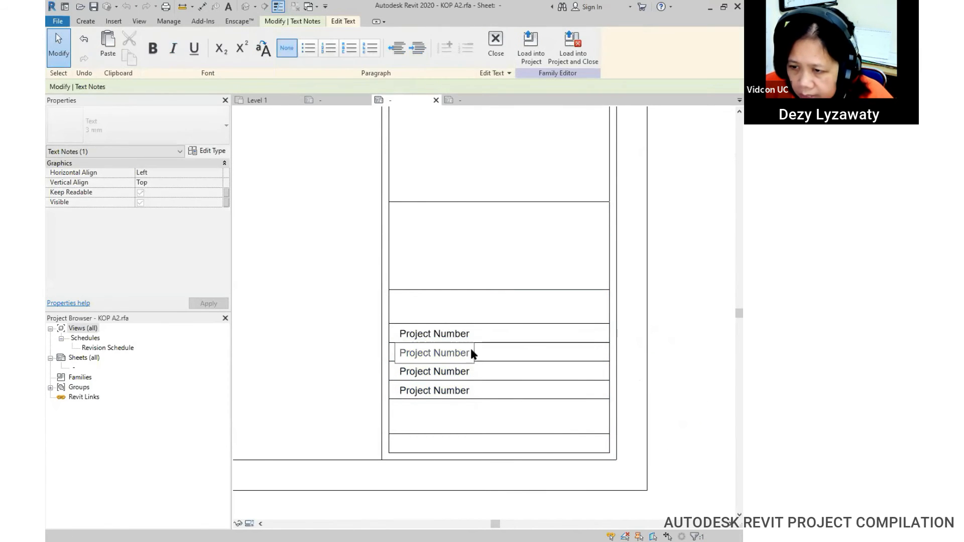
Step: Retype the second and third copied notes as 'Date' and 'Drawn by'
{"action": "left_click_drag", "start_coordinate": [470, 353], "coordinate": [403, 353]}
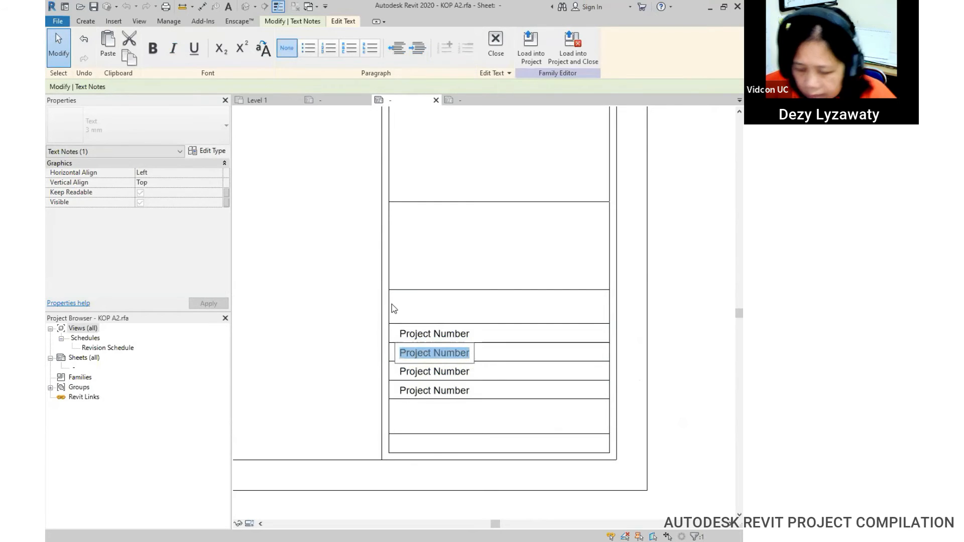
{"action": "type", "text": "Date"}
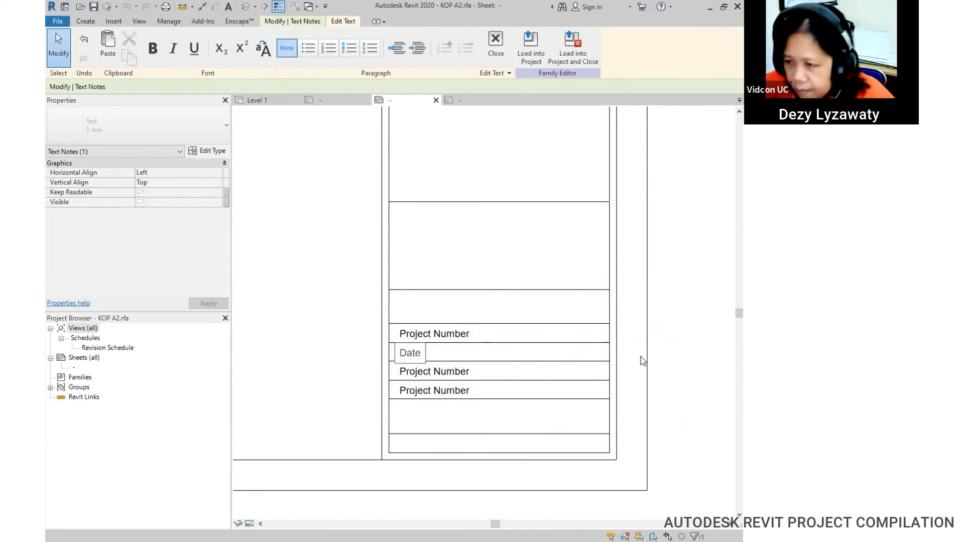
{"action": "left_click", "coordinate": [643, 361]}
{"action": "left_click", "coordinate": [459, 374]}
{"action": "double_click", "coordinate": [459, 374]}
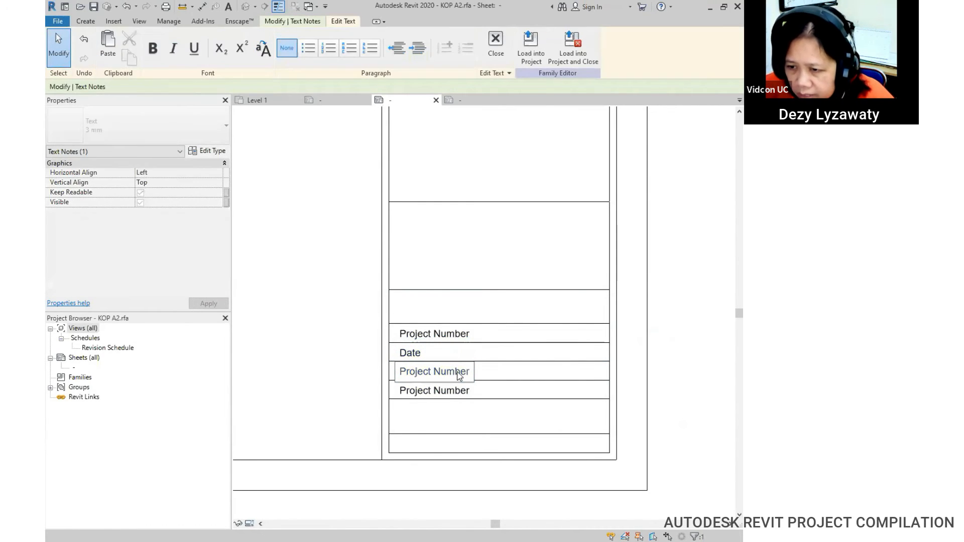
{"action": "left_click_drag", "start_coordinate": [467, 372], "coordinate": [392, 375]}
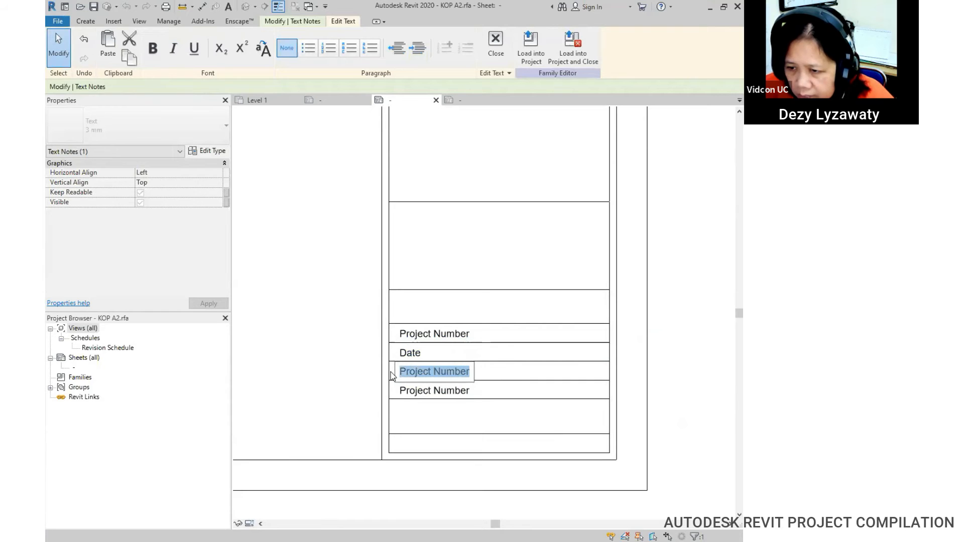
{"action": "type", "text": "Dr"}
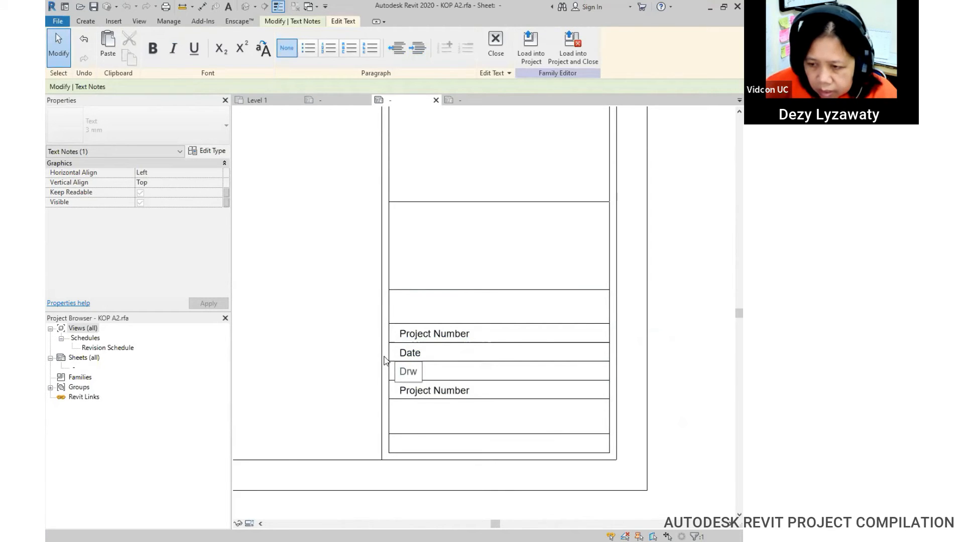
{"action": "type", "text": "an"}
{"action": "key", "text": "BackSpace"}
{"action": "type", "text": "wa"}
{"action": "key", "text": "BackSpace"}
{"action": "type", "text": "n by"}
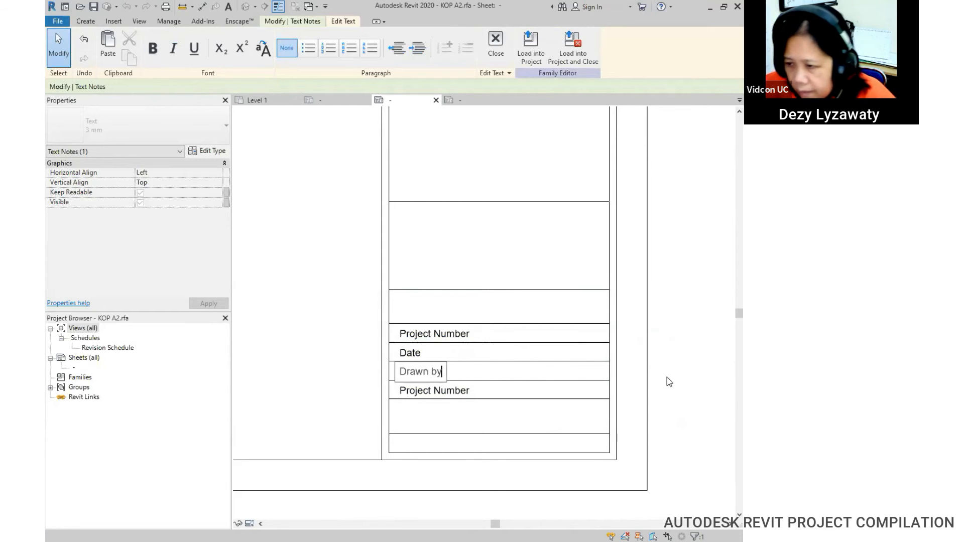
{"action": "left_click", "coordinate": [439, 392]}
Step: Retype the fourth note as 'Checked By'
{"action": "left_click", "coordinate": [447, 392]}
{"action": "double_click", "coordinate": [457, 391]}
{"action": "key", "text": "BackSpace"}
{"action": "key", "text": "BackSpace"}
{"action": "key", "text": "BackSpace"}
{"action": "key", "text": "BackSpace"}
{"action": "key", "text": "BackSpace"}
{"action": "key", "text": "BackSpace"}
{"action": "key", "text": "BackSpace"}
{"action": "key", "text": "BackSpace"}
{"action": "key", "text": "BackSpace"}
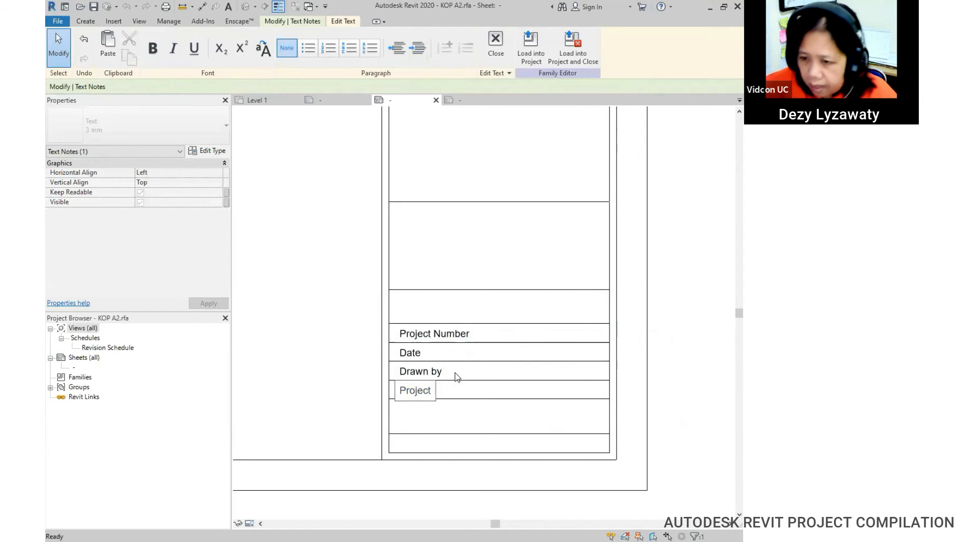
{"action": "type", "text": "Ckecke"}
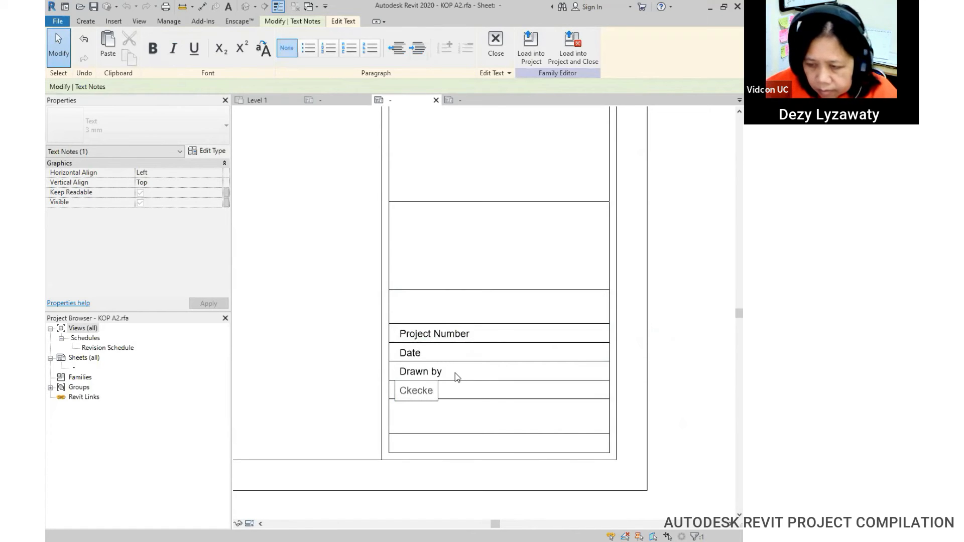
{"action": "key", "text": "BackSpace"}
{"action": "key", "text": "BackSpace"}
{"action": "key", "text": "BackSpace"}
{"action": "type", "text": "hecked By"}
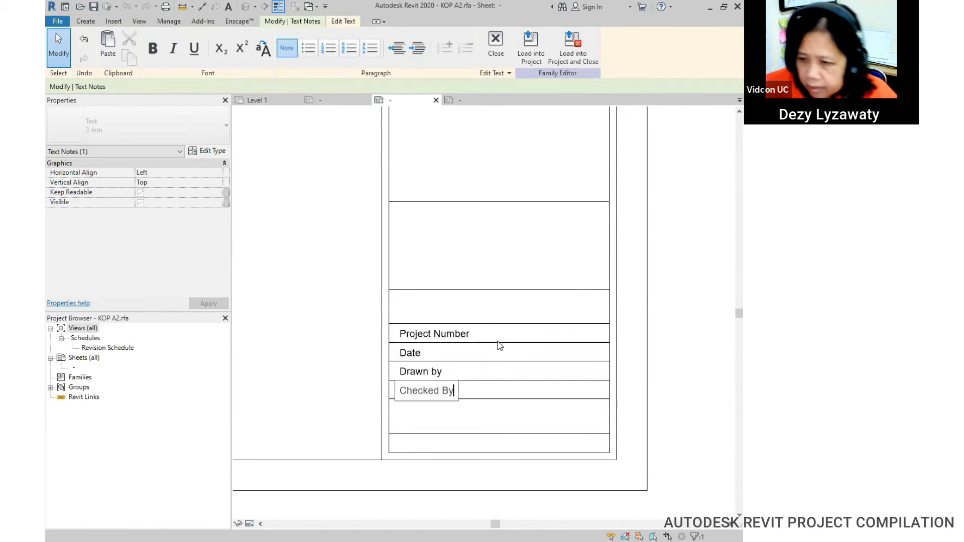
{"action": "left_click", "coordinate": [694, 376]}
{"action": "left_click", "coordinate": [548, 392]}
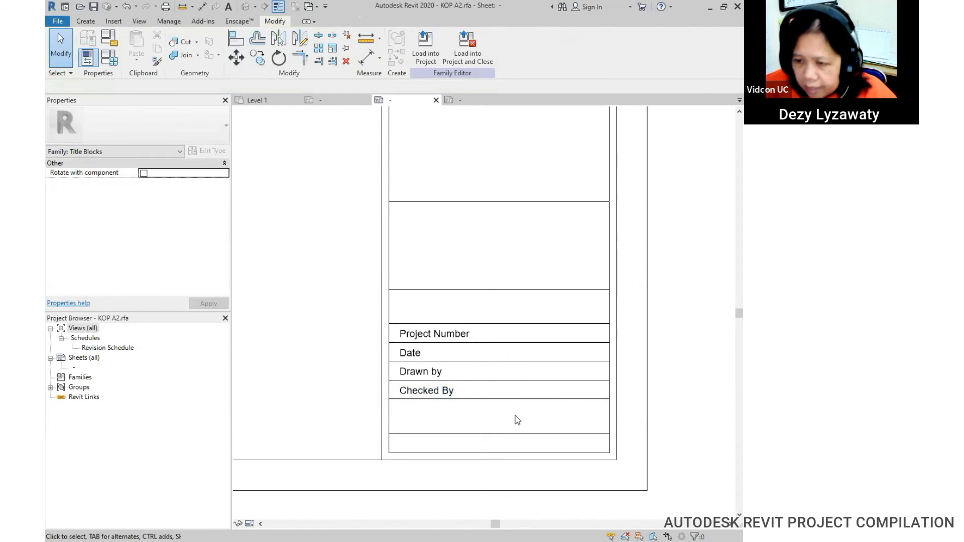
Step: Zoom out on the KOP A2 sheet and switch to the A2 metric.rfa title block
{"action": "scroll", "coordinate": [489, 396], "scroll_direction": "down", "scroll_amount": 5}
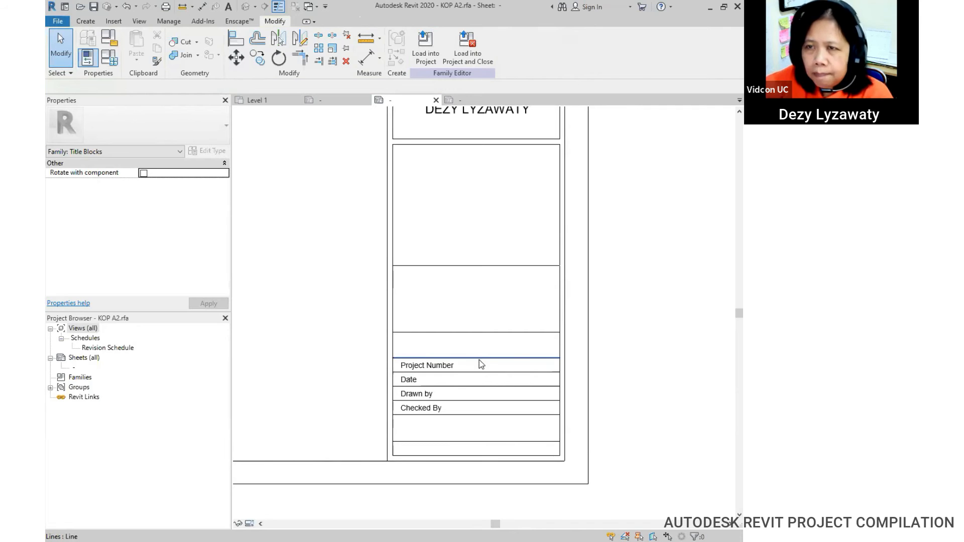
{"action": "left_click", "coordinate": [84, 21]}
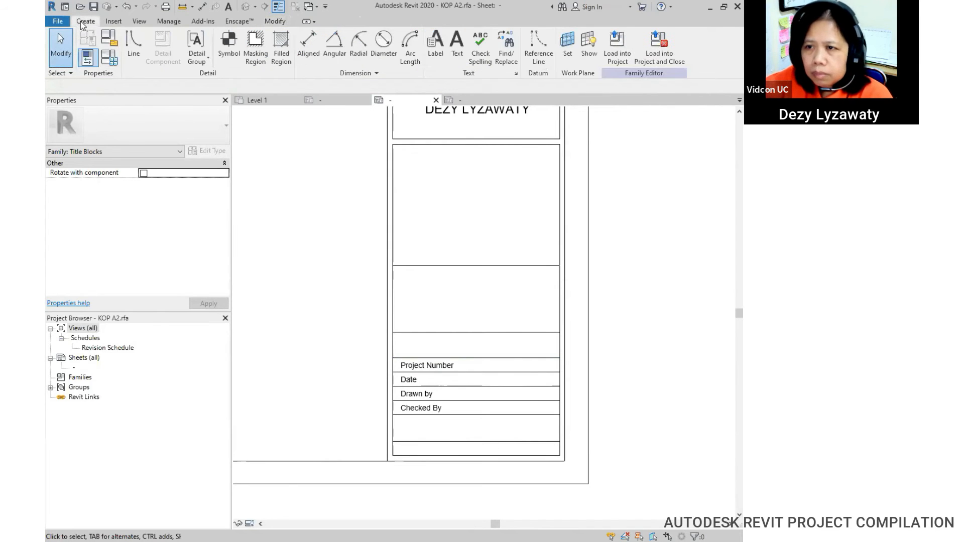
{"action": "left_click", "coordinate": [464, 100]}
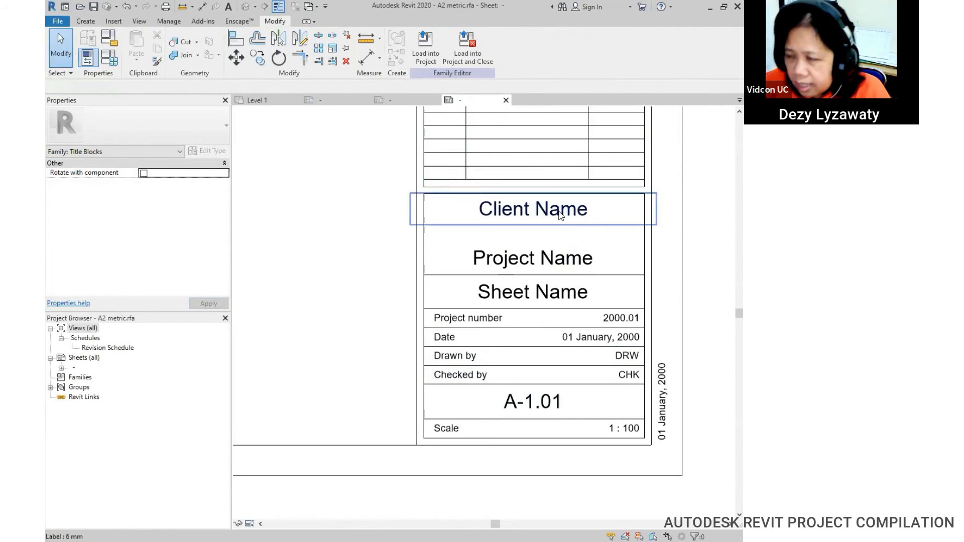
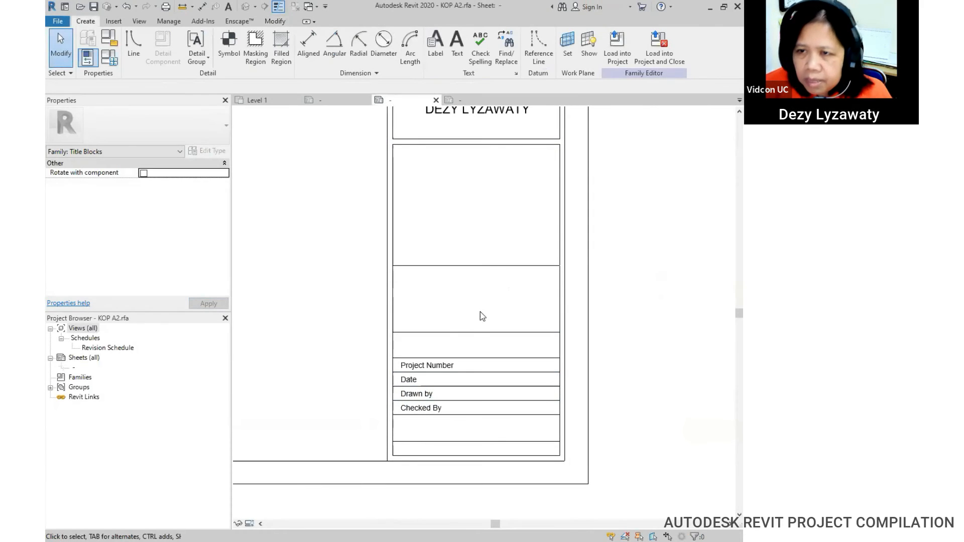
Step: Place a label with the Project Name parameter in the title block's large middle cell
{"action": "key", "text": "ctrl"}
{"action": "key", "text": "ctrl"}
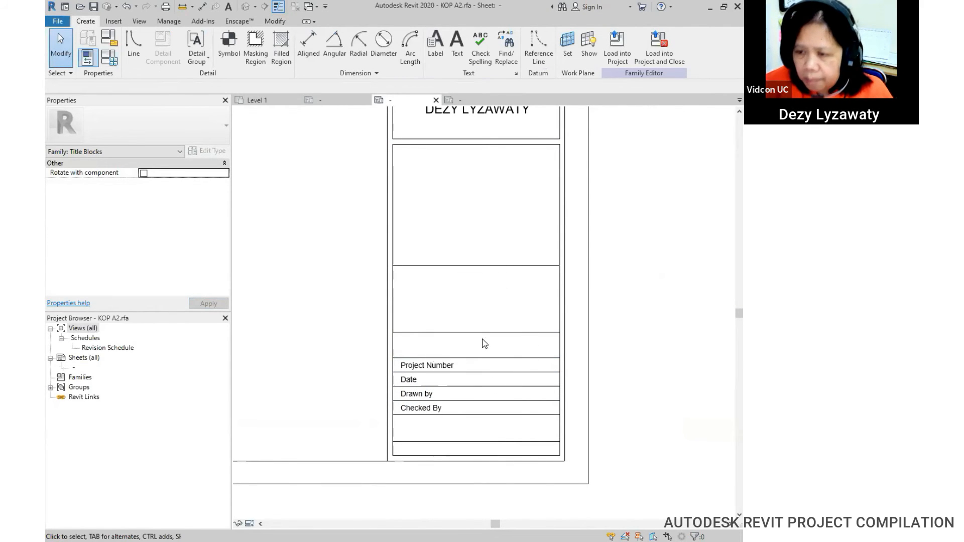
{"action": "key", "text": "ctrl"}
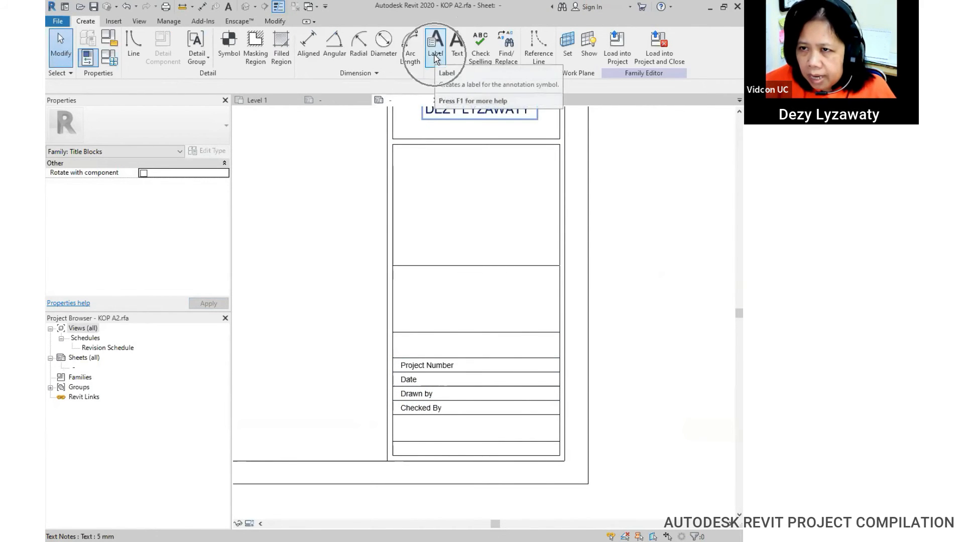
{"action": "left_click", "coordinate": [434, 55]}
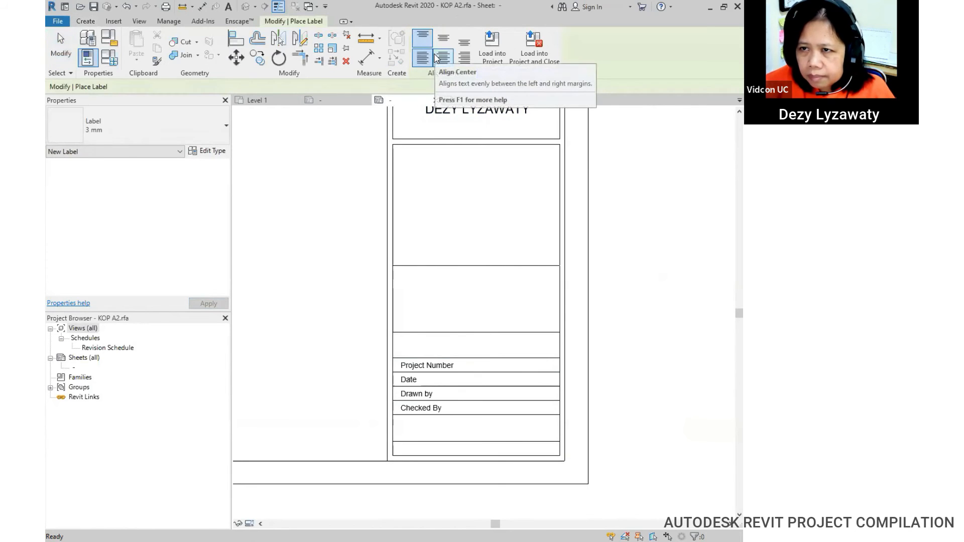
{"action": "left_click", "coordinate": [472, 291]}
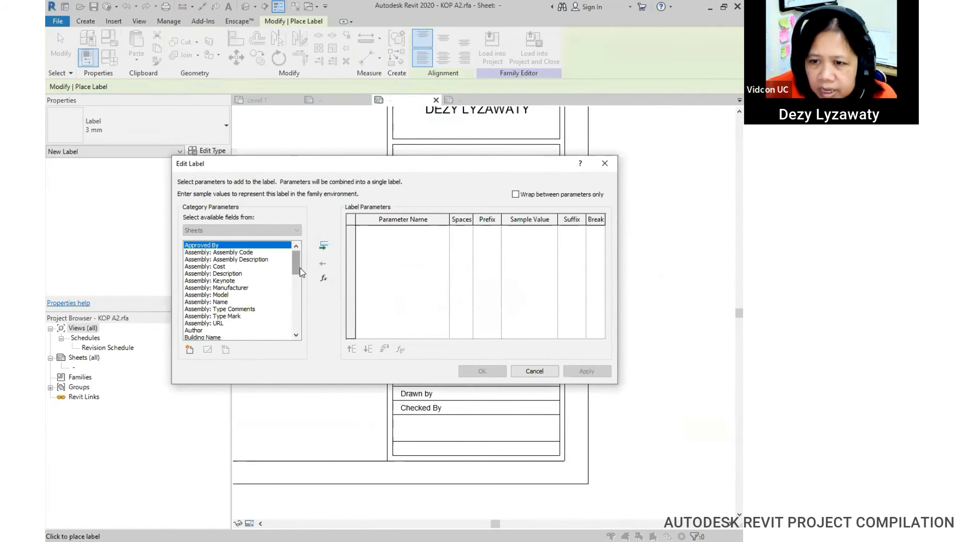
{"action": "left_click_drag", "start_coordinate": [300, 272], "coordinate": [302, 323]}
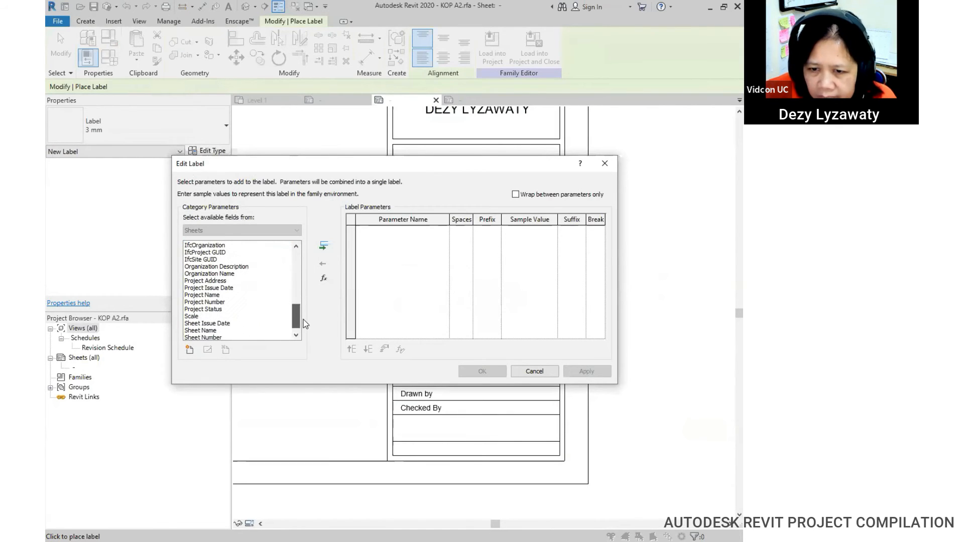
{"action": "left_click", "coordinate": [208, 295]}
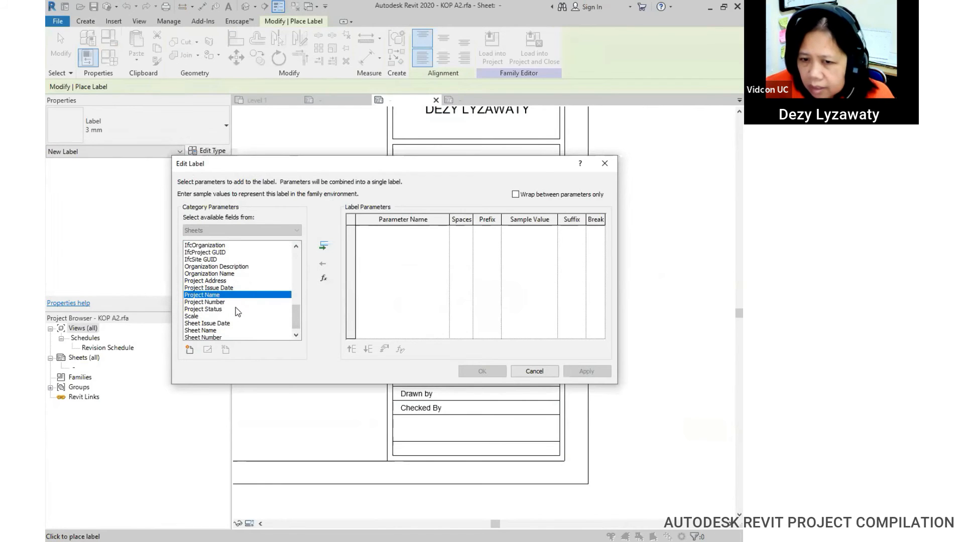
{"action": "left_click", "coordinate": [324, 248]}
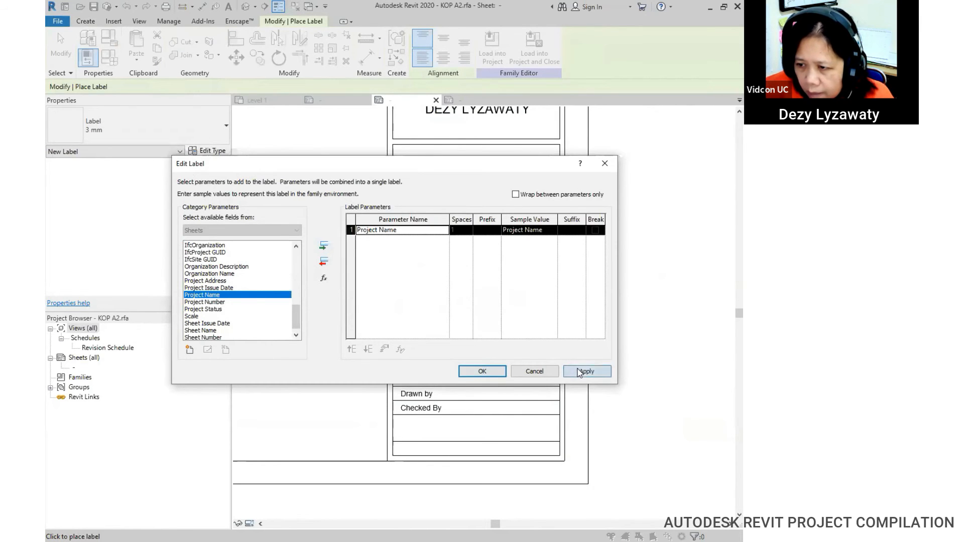
{"action": "left_click", "coordinate": [481, 371]}
{"action": "scroll", "coordinate": [502, 304], "scroll_direction": "up", "scroll_amount": 1}
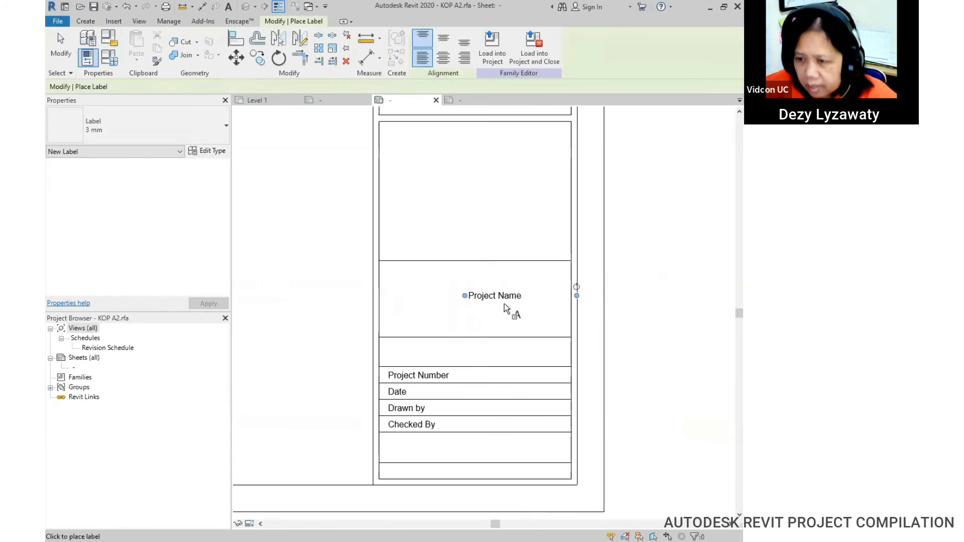
{"action": "key", "text": "Escape"}
Step: Make the Project Name label 6 mm, centred and middle-aligned, and position it in its cell
{"action": "left_click", "coordinate": [517, 299]}
{"action": "left_click_drag", "start_coordinate": [462, 285], "coordinate": [420, 285]}
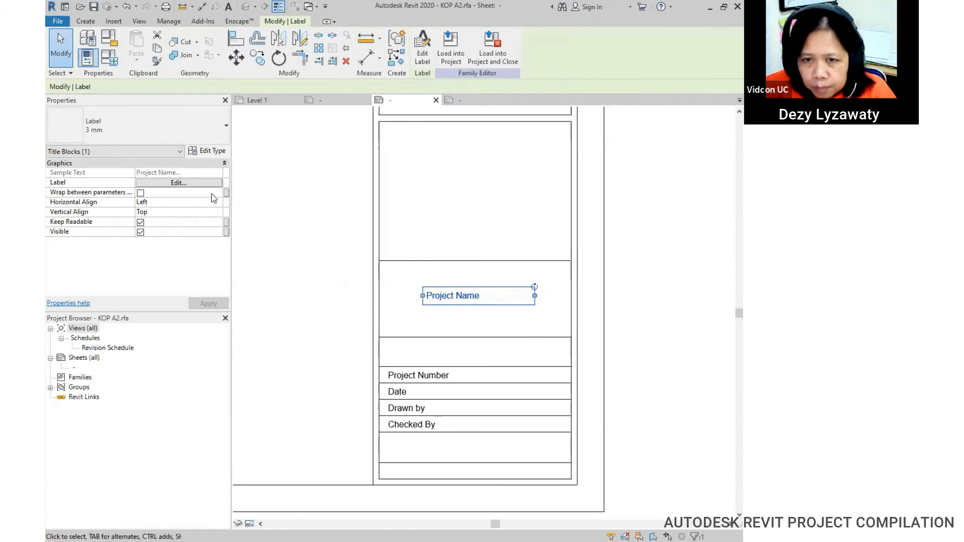
{"action": "left_click", "coordinate": [196, 125]}
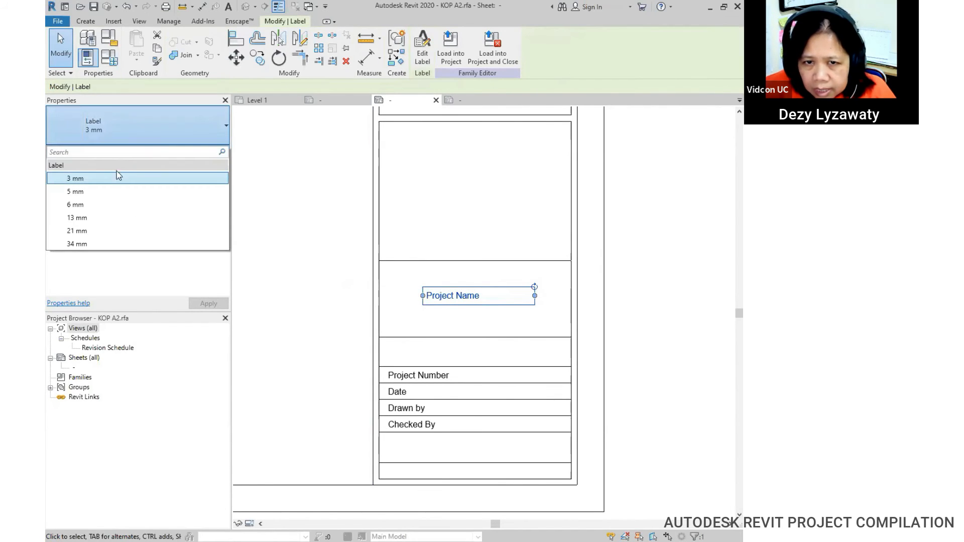
{"action": "left_click", "coordinate": [110, 204]}
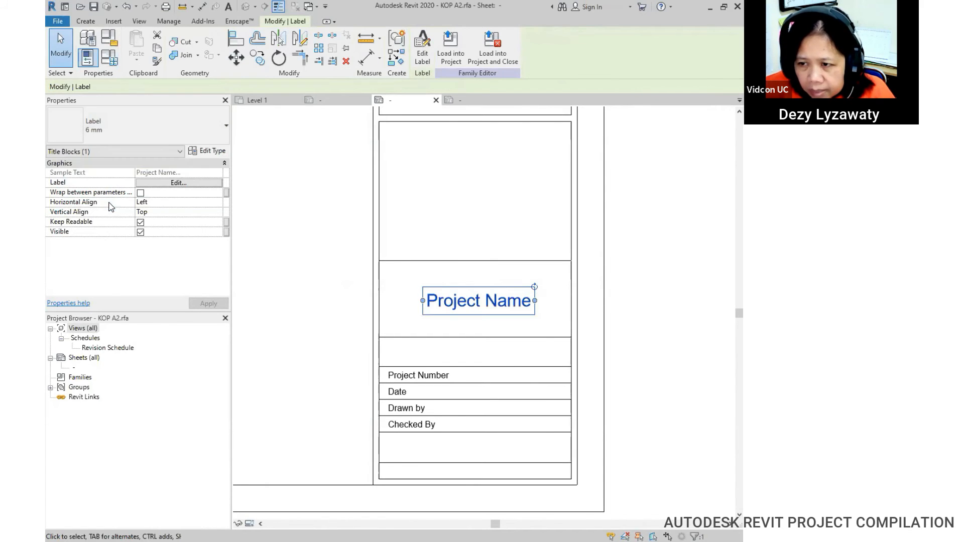
{"action": "left_click", "coordinate": [218, 203]}
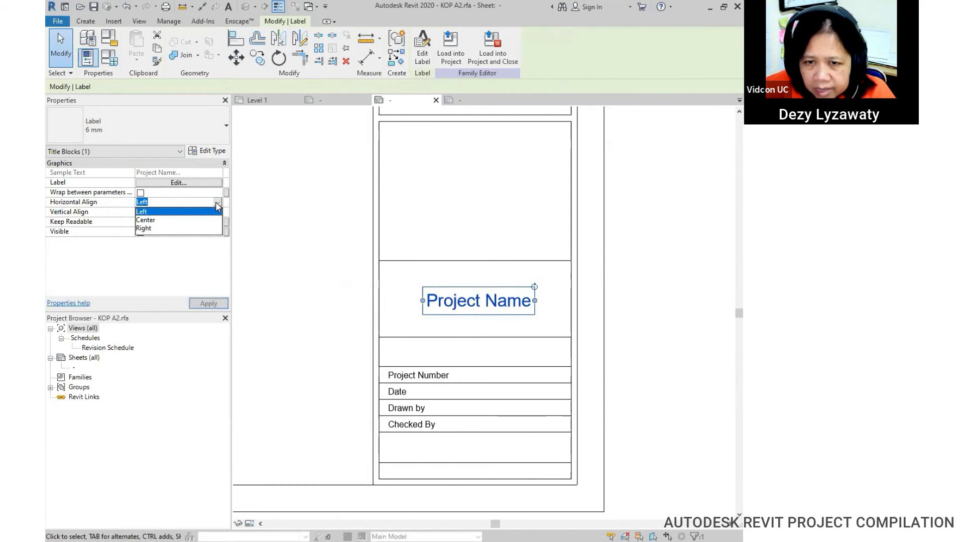
{"action": "left_click", "coordinate": [178, 222]}
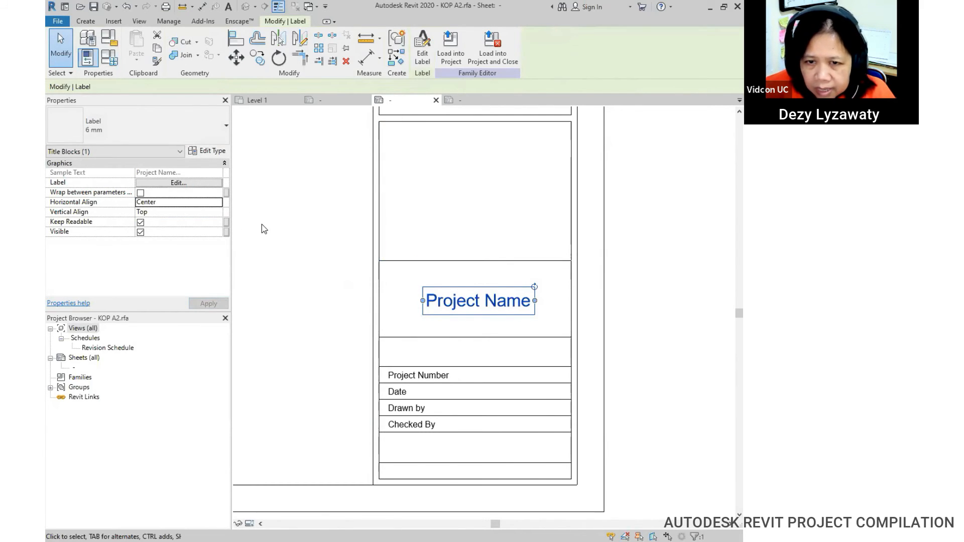
{"action": "left_click", "coordinate": [217, 211]}
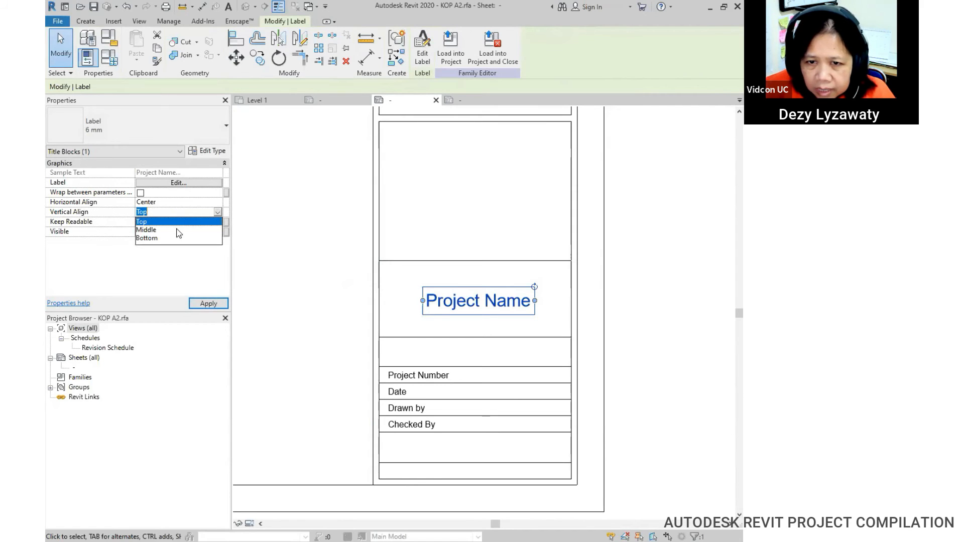
{"action": "left_click", "coordinate": [146, 230]}
{"action": "left_click", "coordinate": [632, 276]}
{"action": "left_click", "coordinate": [465, 291]}
{"action": "left_click_drag", "start_coordinate": [468, 290], "coordinate": [472, 293]}
{"action": "left_click", "coordinate": [622, 323]}
{"action": "key", "text": "ctrl"}
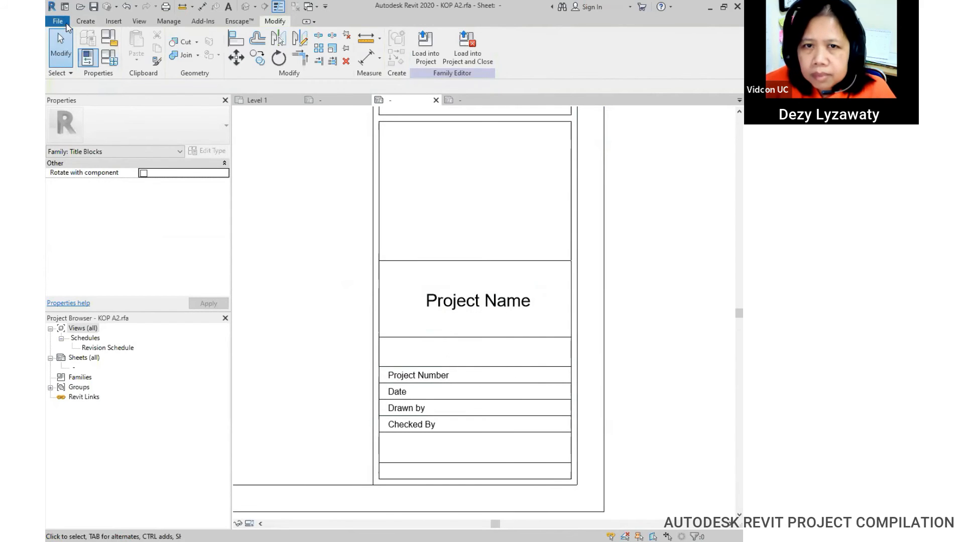
Step: Place a Sheet Name label in the narrow cell below Project Name
{"action": "left_click", "coordinate": [85, 21]}
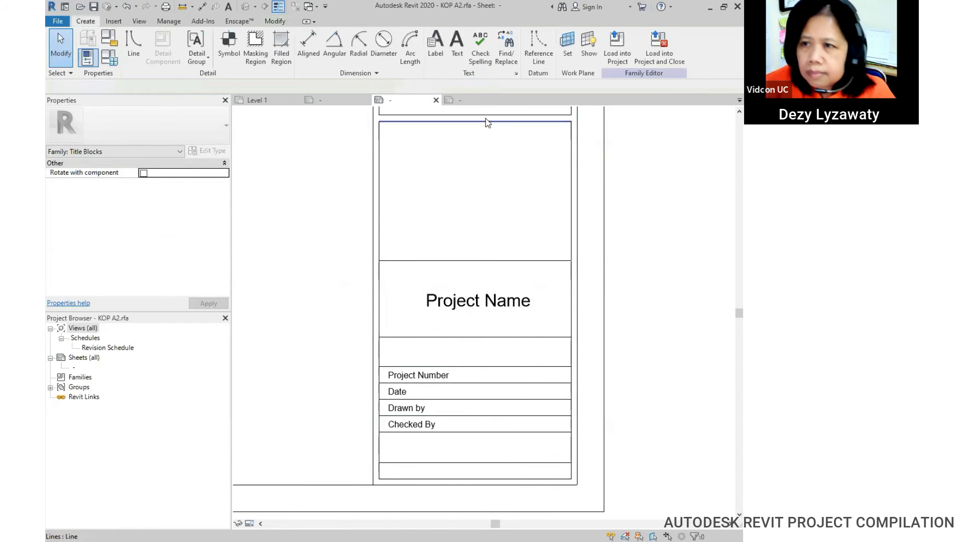
{"action": "left_click", "coordinate": [436, 50]}
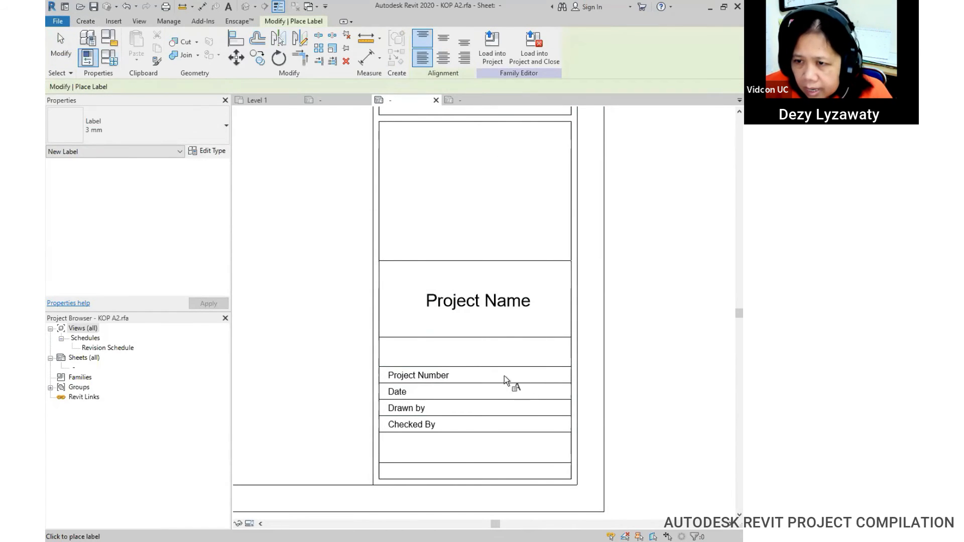
{"action": "left_click", "coordinate": [478, 353]}
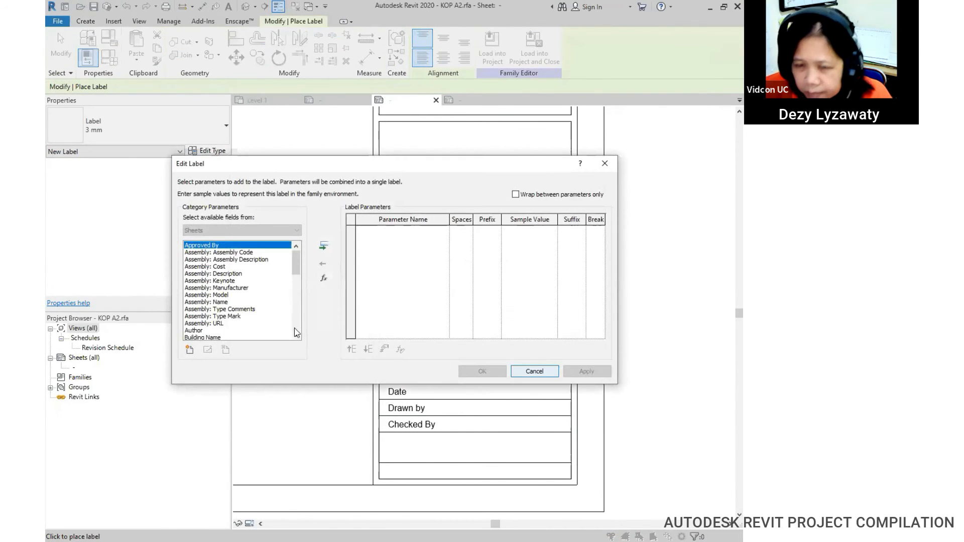
{"action": "scroll", "coordinate": [294, 281], "scroll_direction": "down", "scroll_amount": 8}
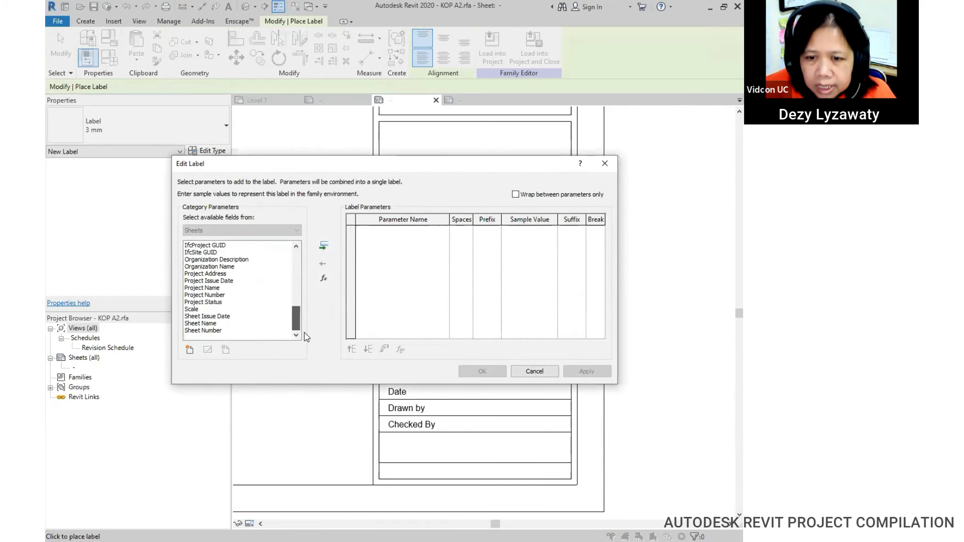
{"action": "left_click", "coordinate": [206, 323]}
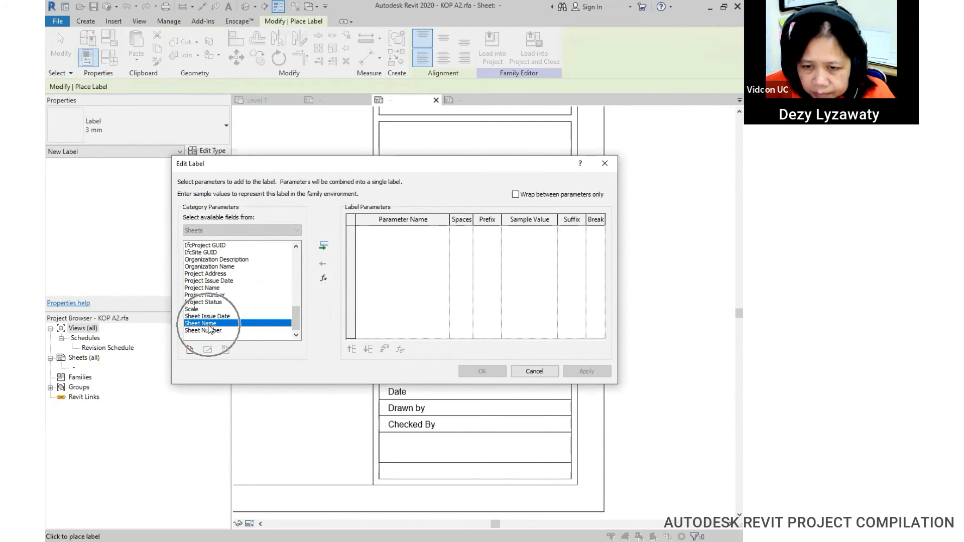
{"action": "left_click", "coordinate": [325, 247]}
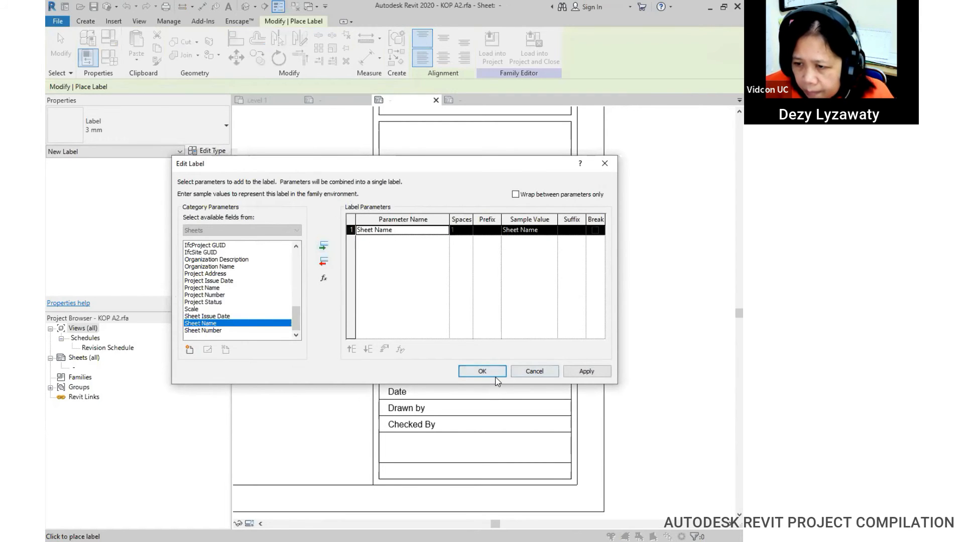
{"action": "left_click", "coordinate": [591, 374]}
{"action": "left_click", "coordinate": [482, 372]}
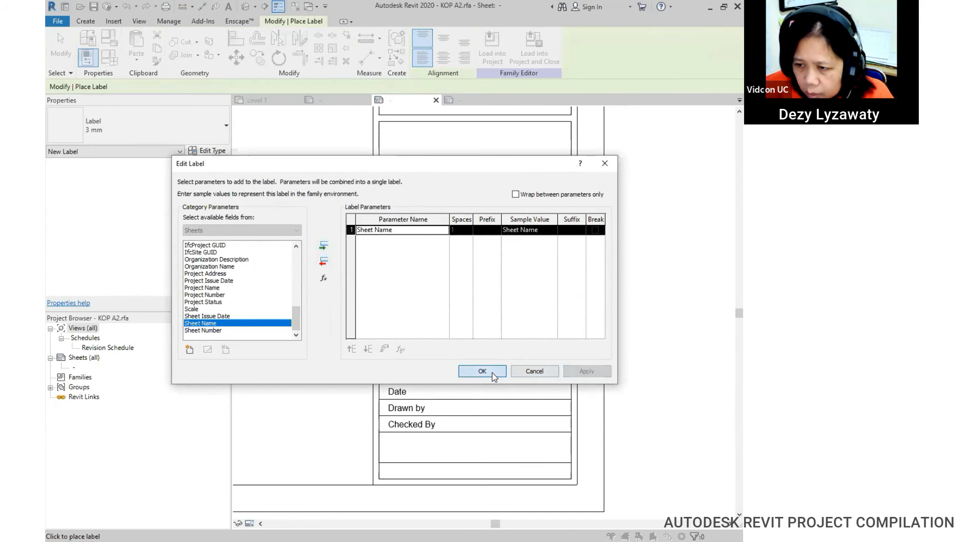
{"action": "key", "text": "Escape"}
Step: Set the Sheet Name label to 5 mm, centred, and align it under Project Name
{"action": "left_click", "coordinate": [509, 357]}
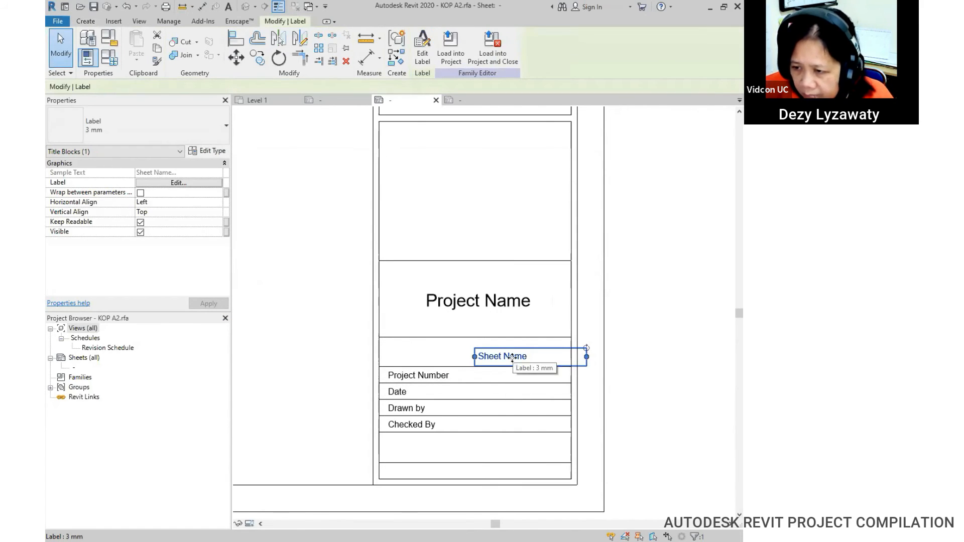
{"action": "left_click_drag", "start_coordinate": [512, 357], "coordinate": [481, 346]}
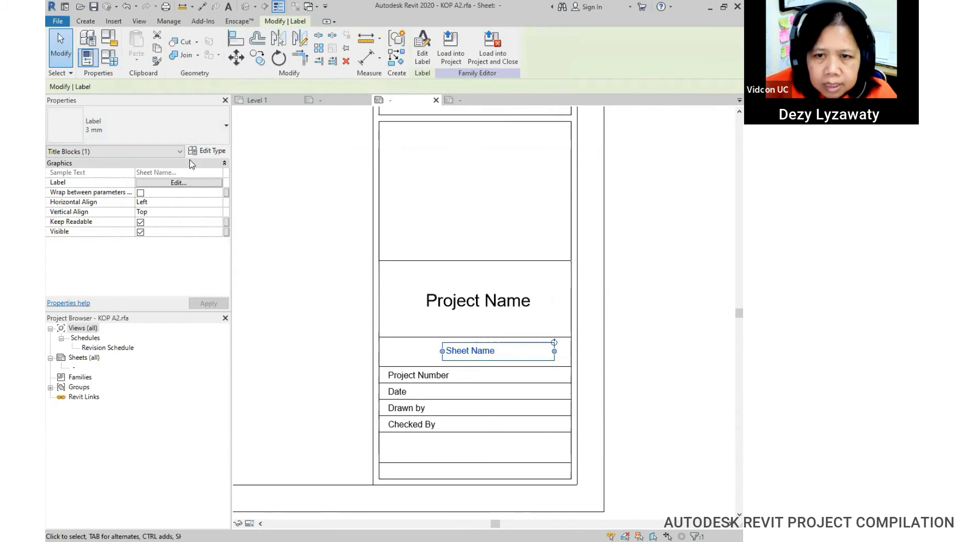
{"action": "left_click", "coordinate": [191, 128]}
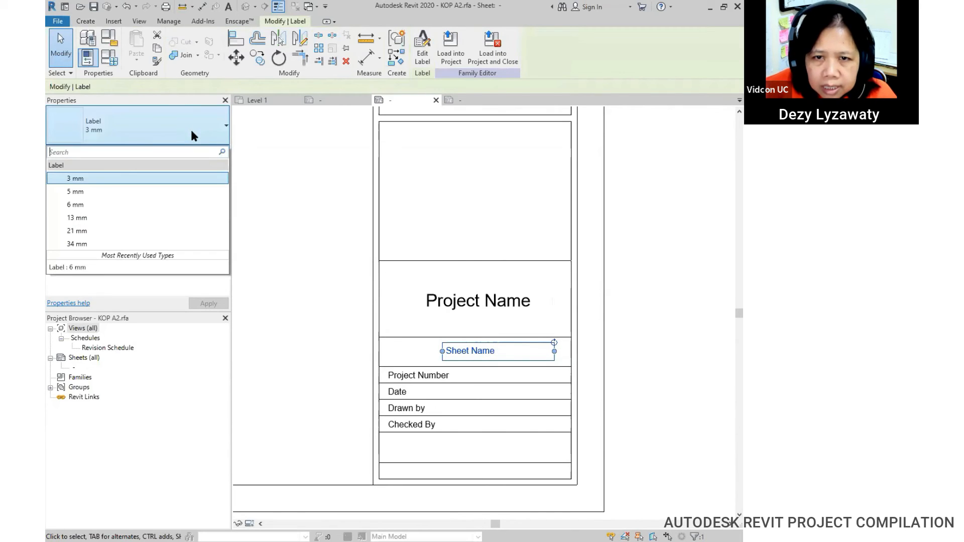
{"action": "left_click", "coordinate": [106, 191]}
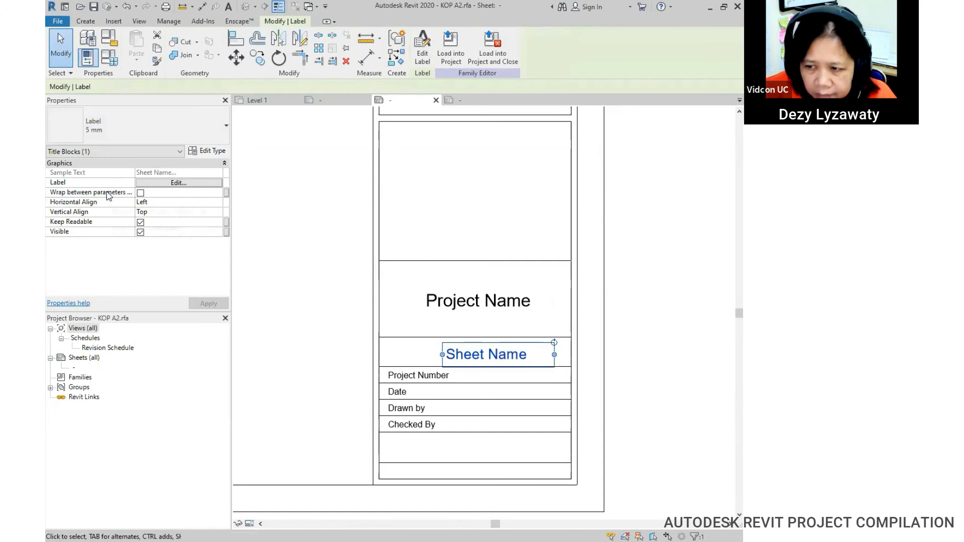
{"action": "left_click", "coordinate": [216, 202]}
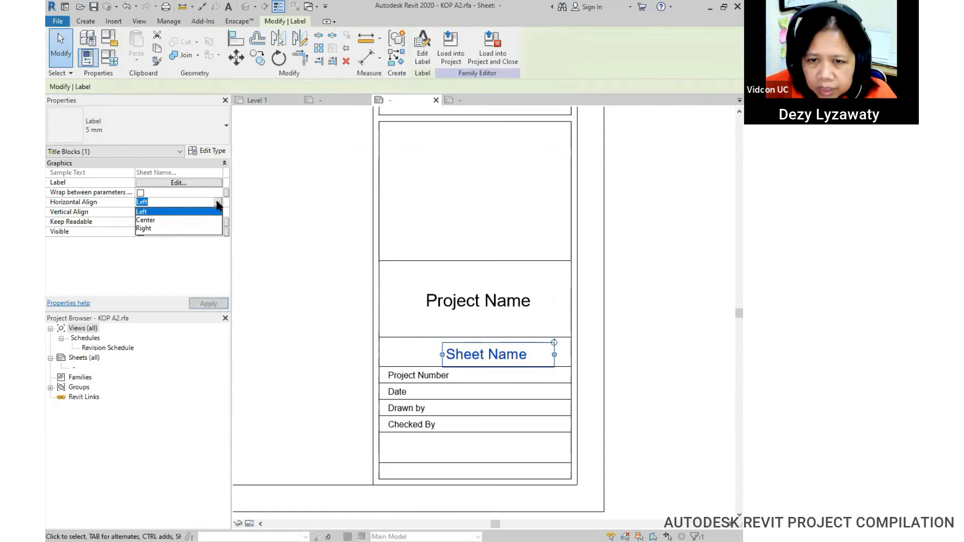
{"action": "left_click", "coordinate": [145, 221]}
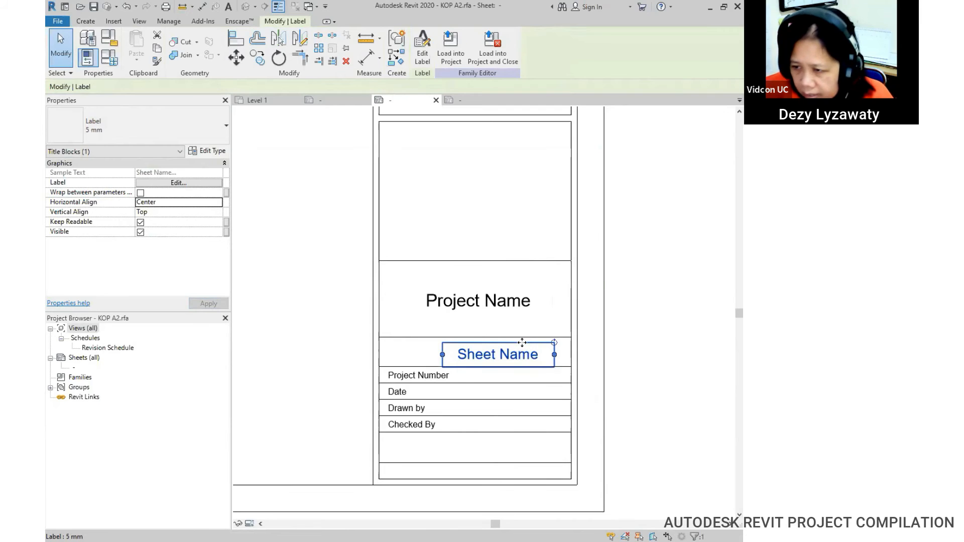
{"action": "left_click_drag", "start_coordinate": [504, 342], "coordinate": [497, 343]}
{"action": "left_click", "coordinate": [648, 360]}
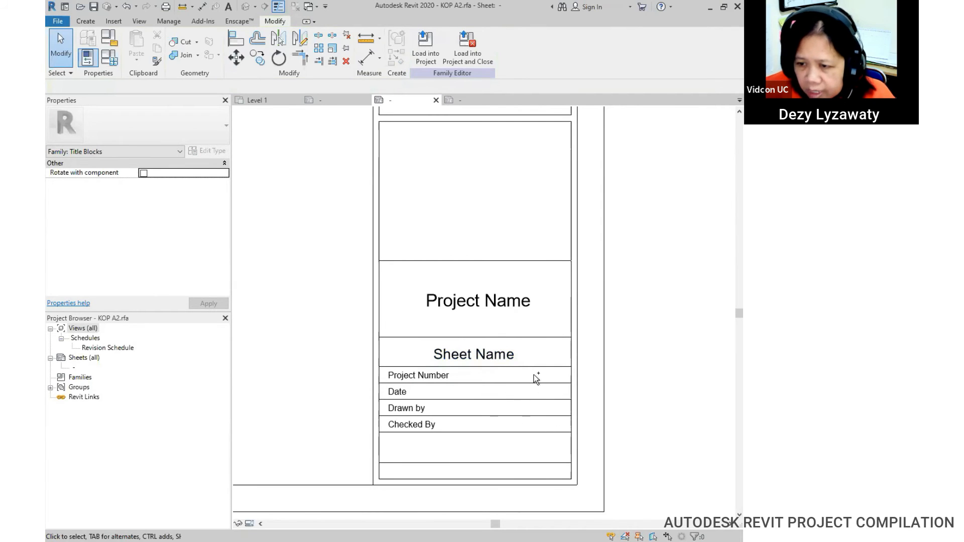
Step: Add a right-aligned Project Number label and nudge it into the Project Number row
{"action": "left_click", "coordinate": [91, 24]}
{"action": "left_click", "coordinate": [435, 59]}
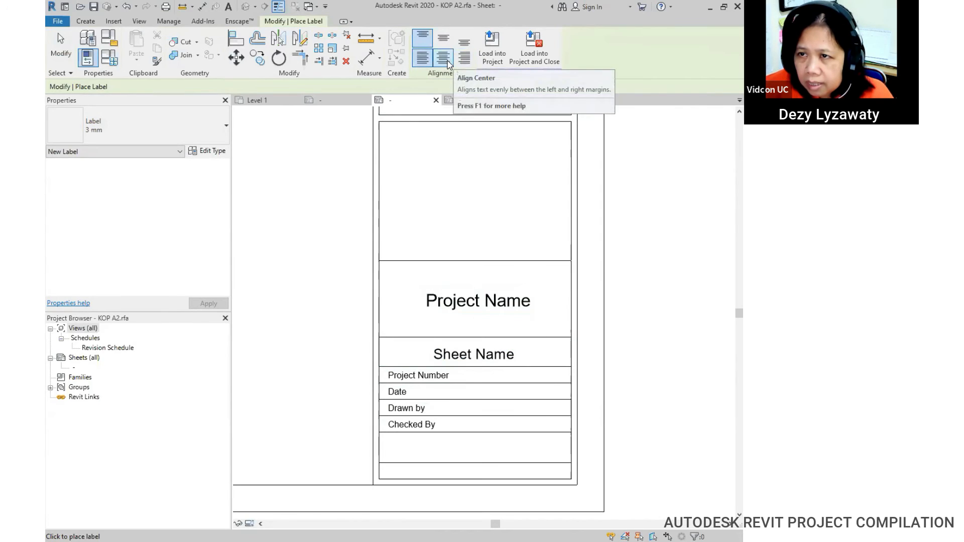
{"action": "left_click", "coordinate": [423, 59]}
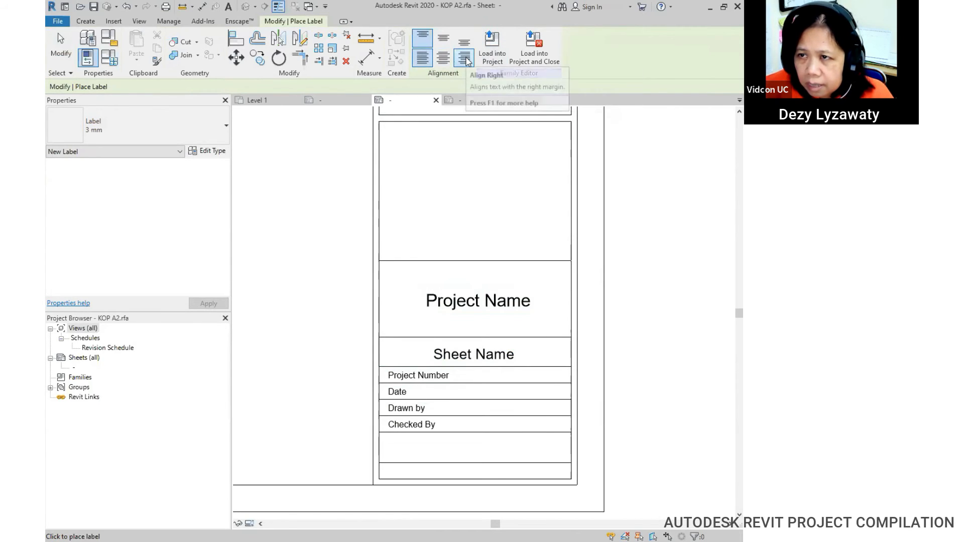
{"action": "left_click", "coordinate": [466, 59]}
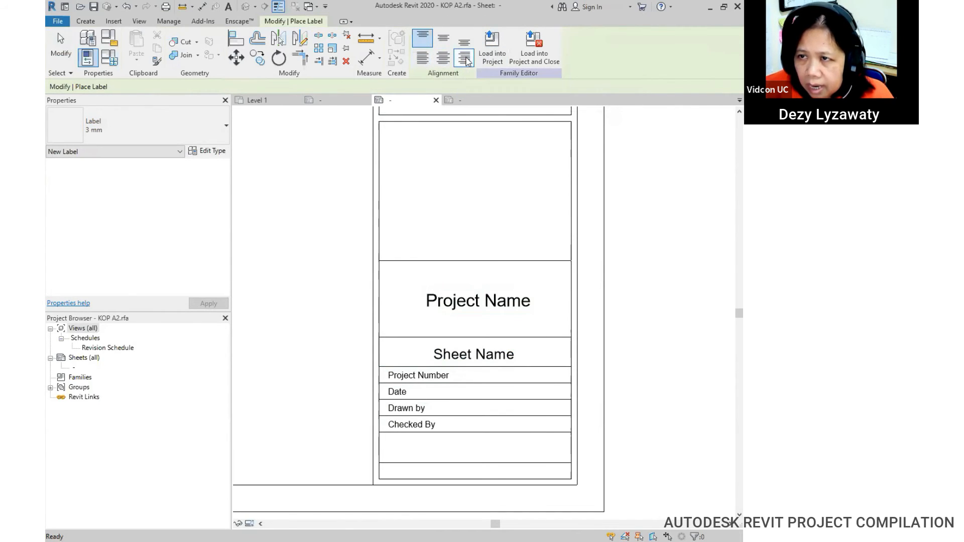
{"action": "left_click", "coordinate": [556, 378]}
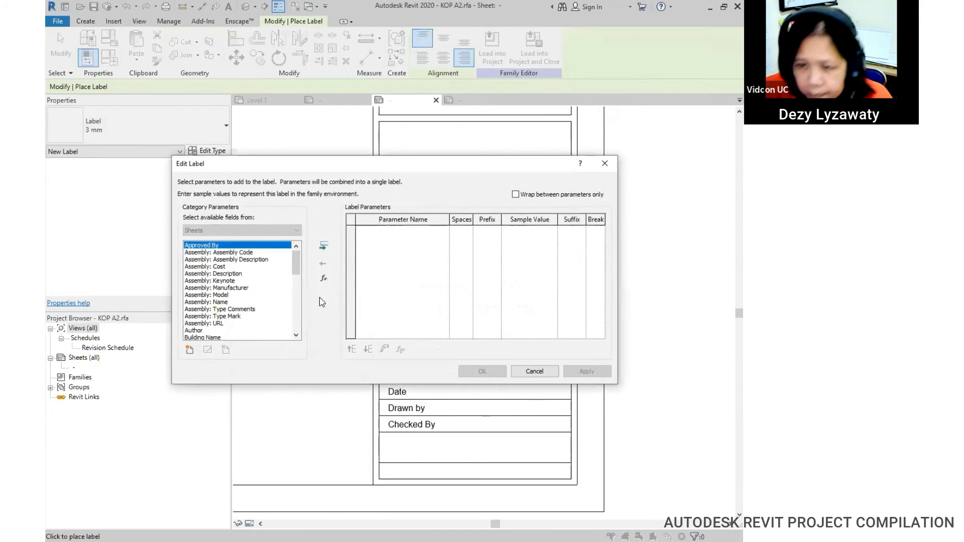
{"action": "left_click_drag", "start_coordinate": [299, 271], "coordinate": [300, 329]}
{"action": "left_click", "coordinate": [213, 295]}
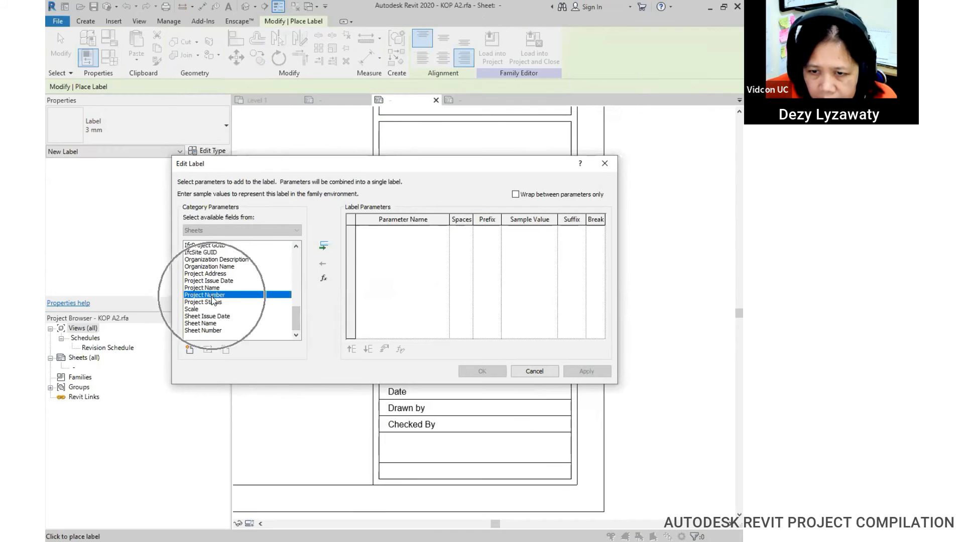
{"action": "left_click", "coordinate": [323, 246]}
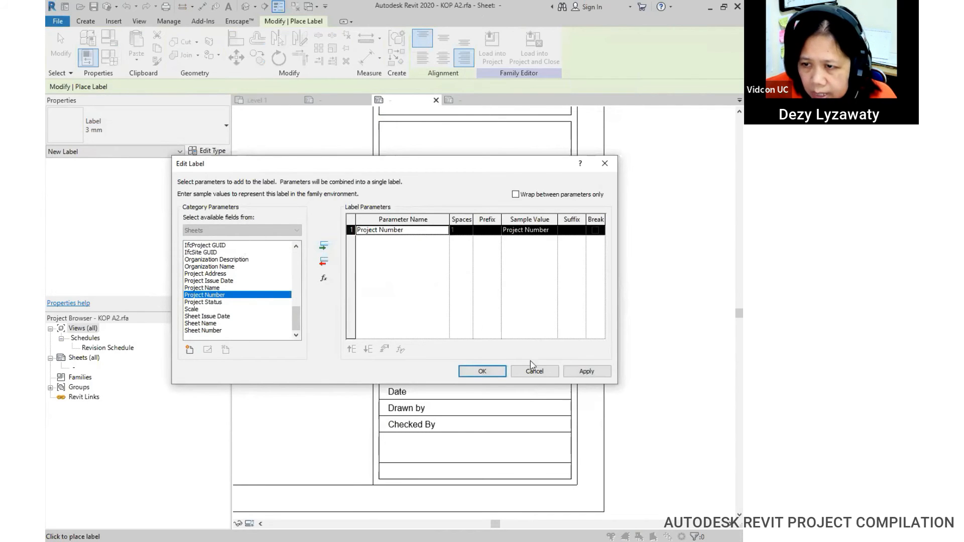
{"action": "left_click", "coordinate": [490, 371]}
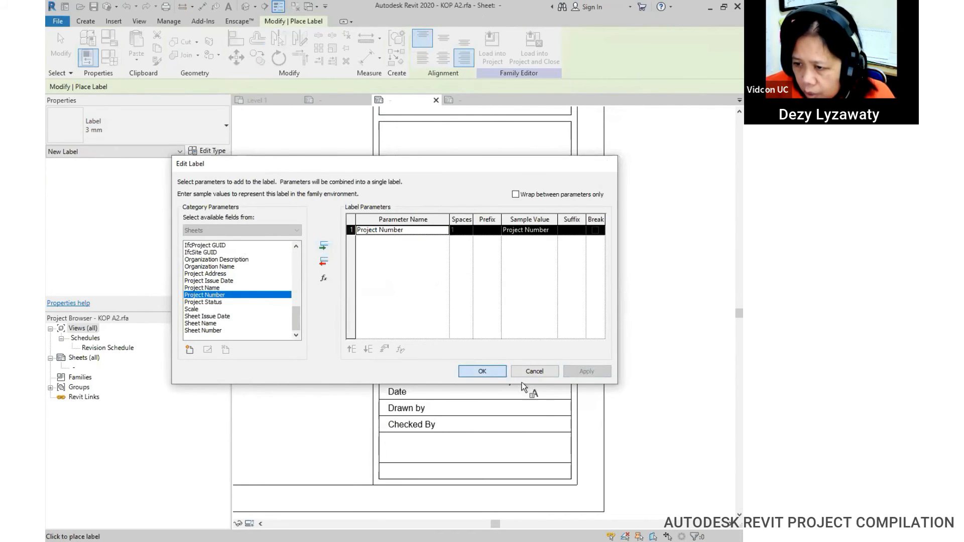
{"action": "key", "text": "Escape"}
{"action": "key", "text": "Escape"}
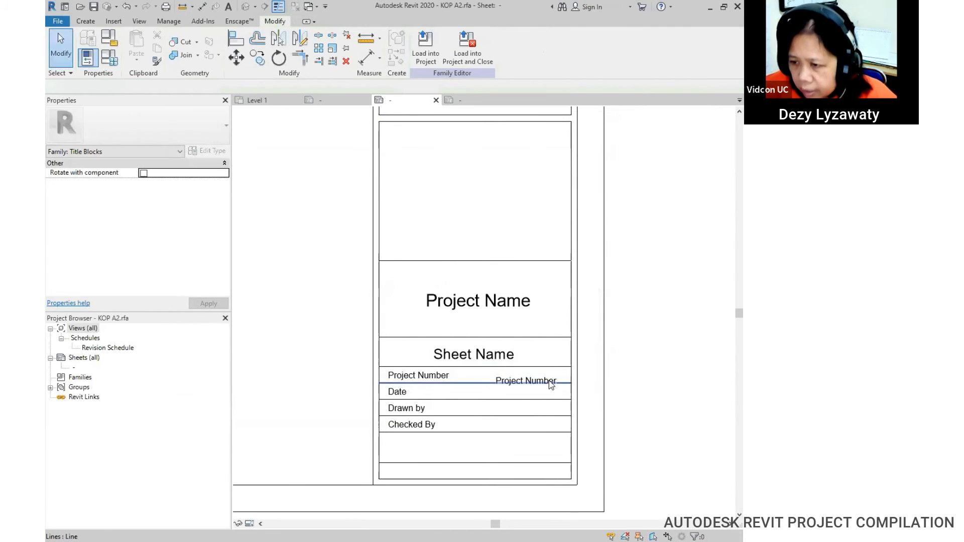
{"action": "left_click", "coordinate": [549, 391]}
{"action": "mouse_move", "coordinate": [538, 373]}
{"action": "left_mouse_down"}
{"action": "mouse_move", "coordinate": [539, 358]}
{"action": "mouse_move", "coordinate": [546, 376]}
{"action": "left_mouse_up"}
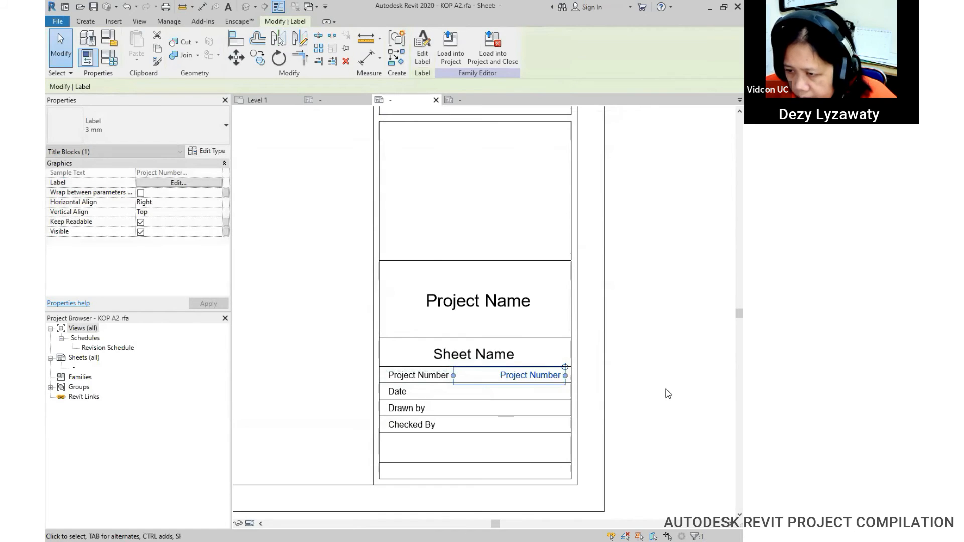
{"action": "left_click", "coordinate": [637, 407]}
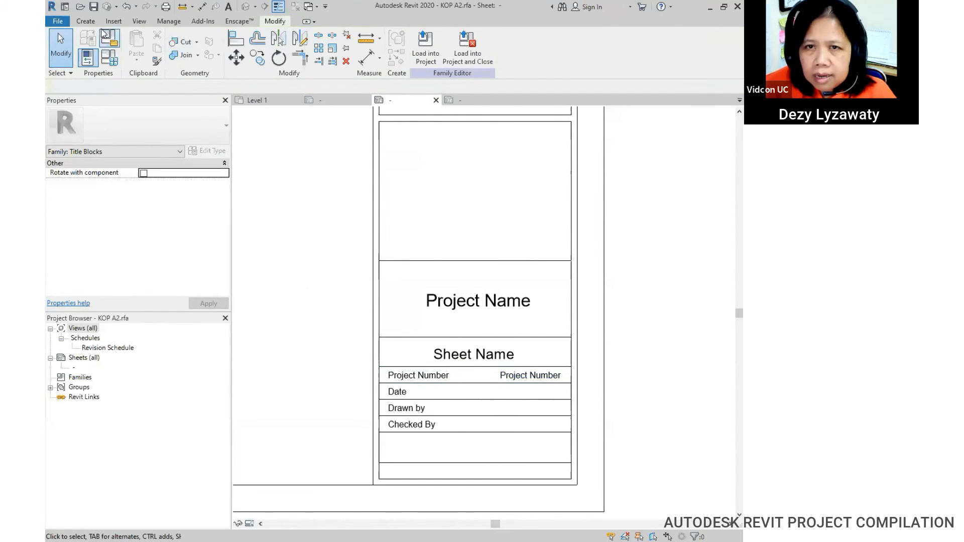
Step: Add a Project Issue Date label and move it into the Date row under Project Number
{"action": "left_click", "coordinate": [85, 21]}
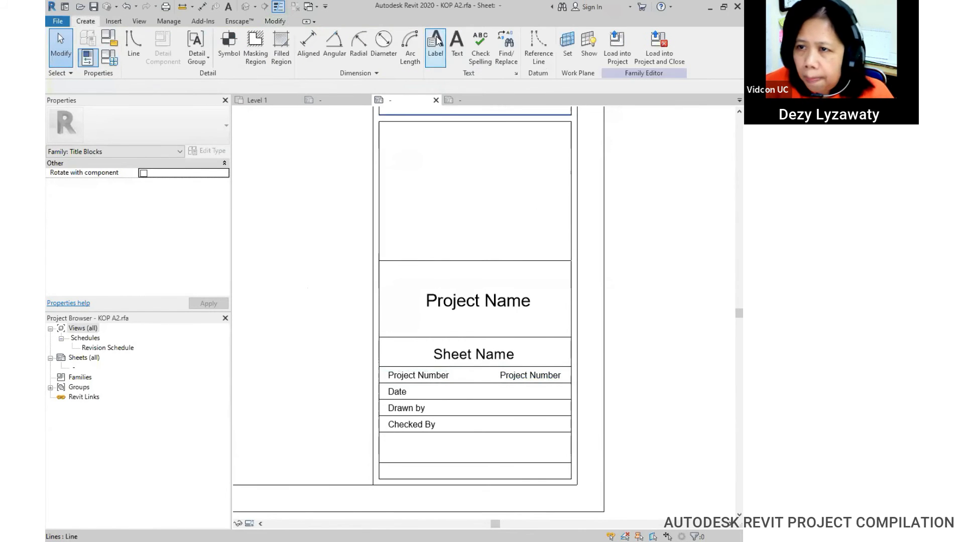
{"action": "left_click", "coordinate": [436, 42]}
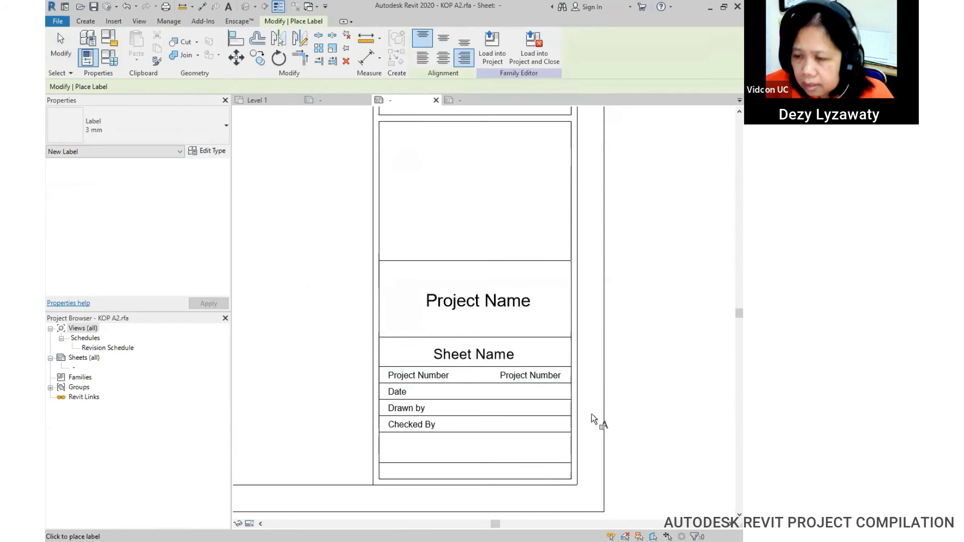
{"action": "left_click", "coordinate": [556, 390]}
{"action": "left_click_drag", "start_coordinate": [296, 273], "coordinate": [292, 324]}
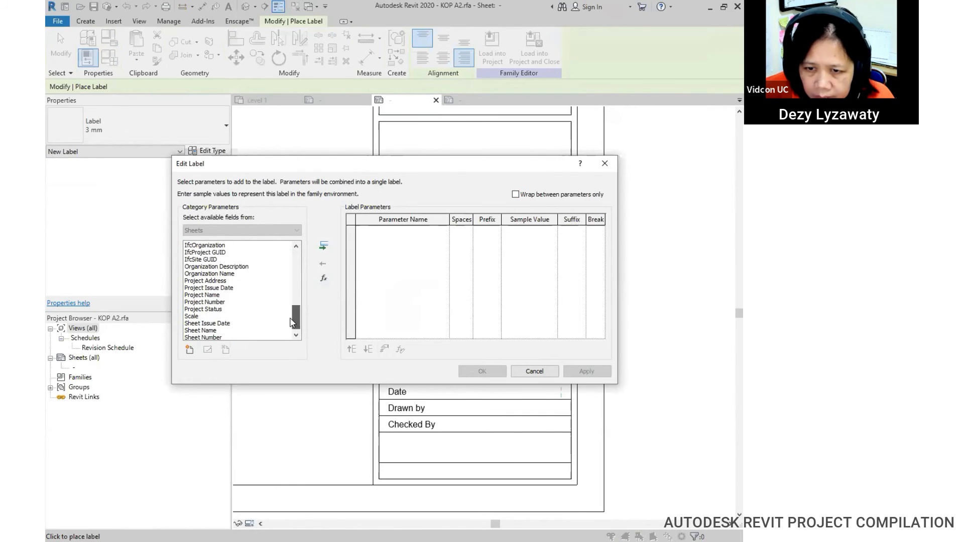
{"action": "left_click", "coordinate": [221, 288]}
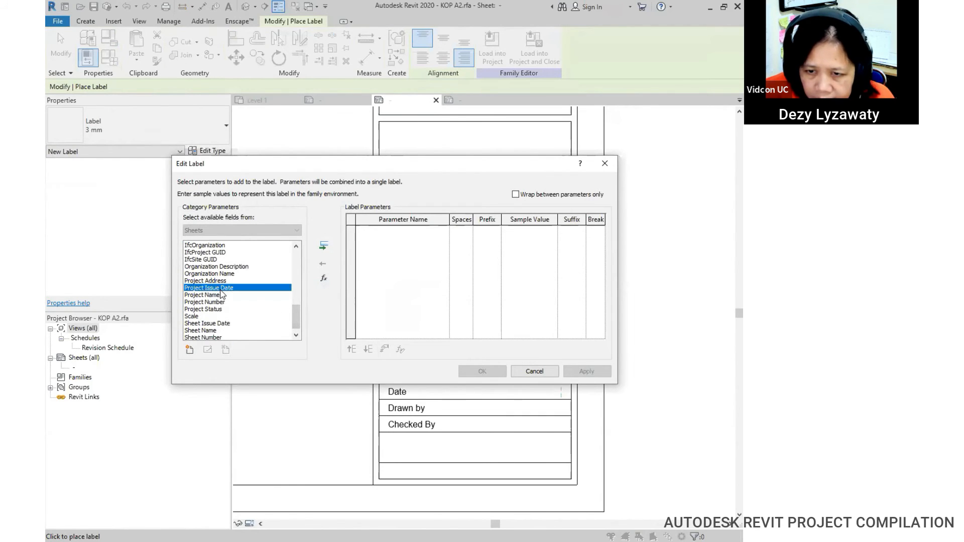
{"action": "left_click", "coordinate": [323, 245]}
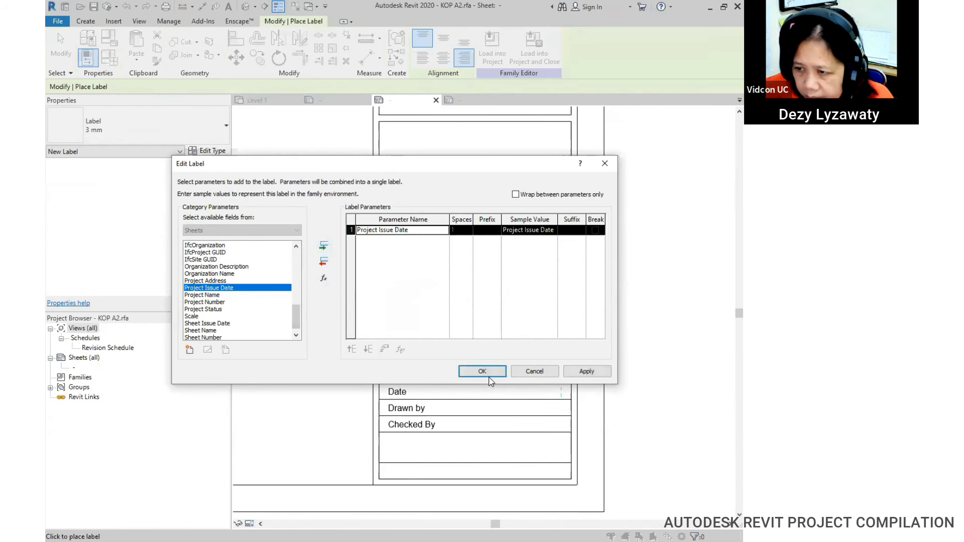
{"action": "left_click", "coordinate": [587, 374]}
{"action": "left_click", "coordinate": [486, 371]}
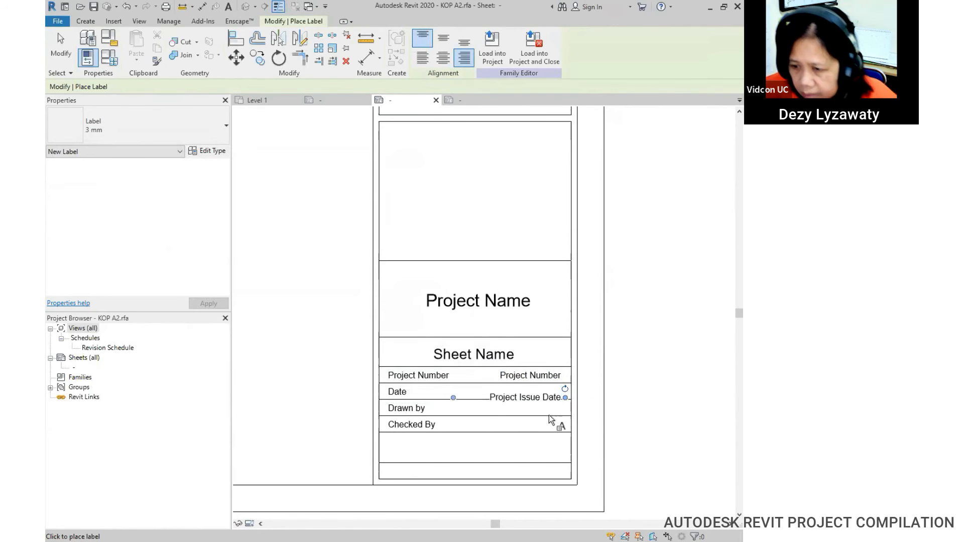
{"action": "key", "text": "Escape"}
{"action": "left_click", "coordinate": [542, 397]}
{"action": "left_click_drag", "start_coordinate": [533, 382], "coordinate": [530, 376]}
{"action": "left_click", "coordinate": [584, 417]}
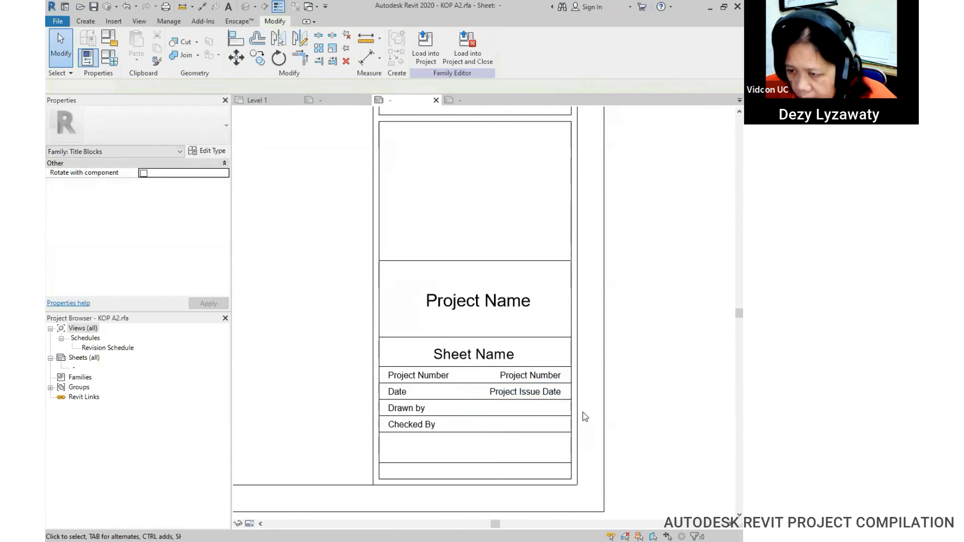
Step: Add a Drawn By label (sample DRW) and move it into the Drawn by row
{"action": "left_click", "coordinate": [85, 22]}
{"action": "left_click", "coordinate": [436, 59]}
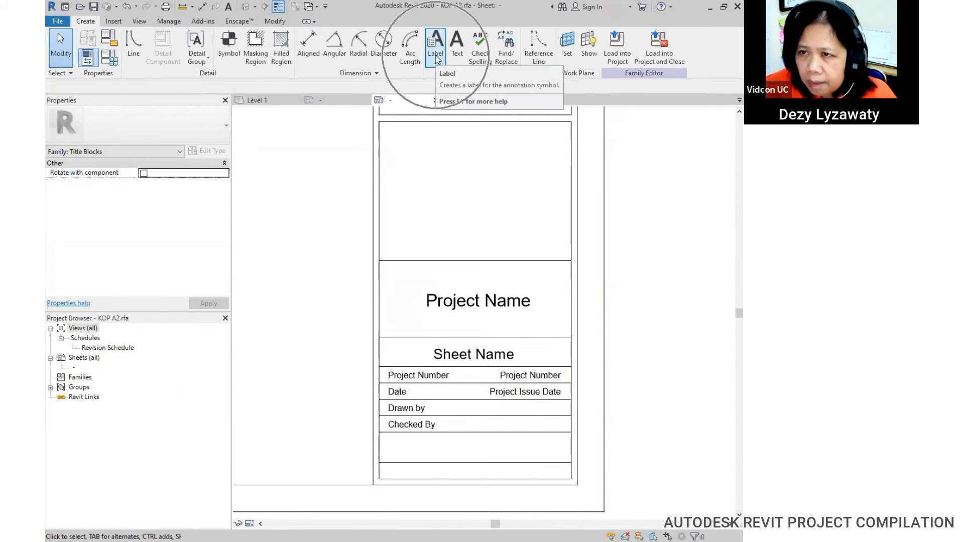
{"action": "left_click", "coordinate": [559, 408]}
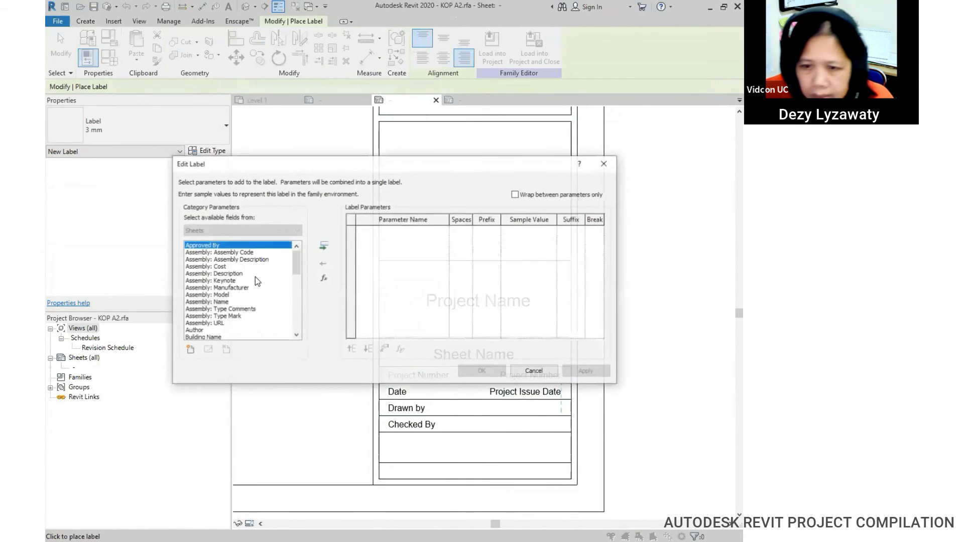
{"action": "left_click_drag", "start_coordinate": [298, 269], "coordinate": [299, 326]}
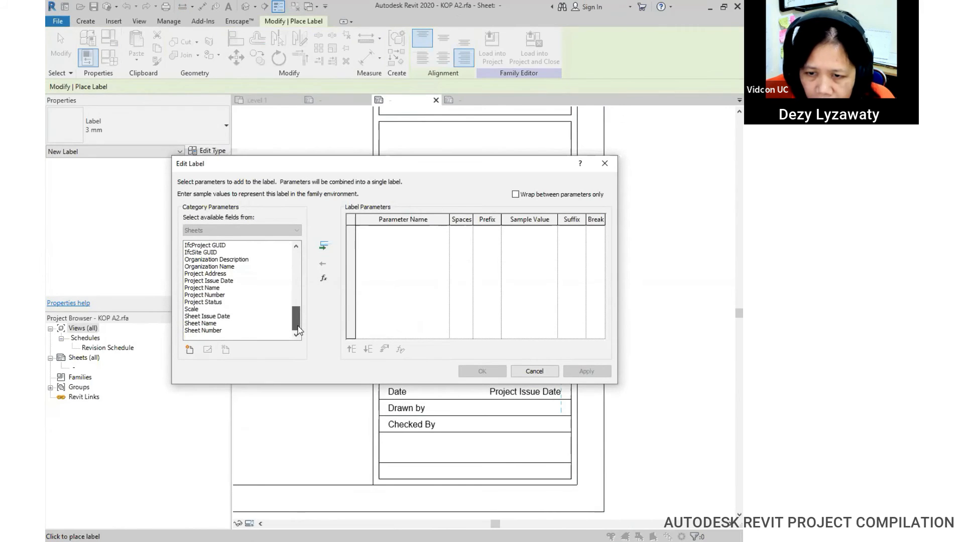
{"action": "left_click_drag", "start_coordinate": [297, 319], "coordinate": [292, 291]}
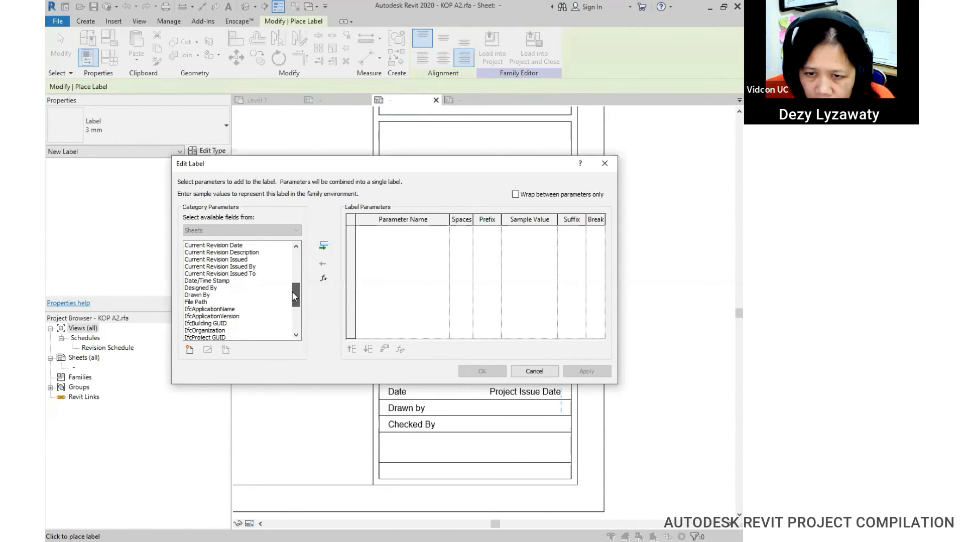
{"action": "left_click", "coordinate": [203, 297]}
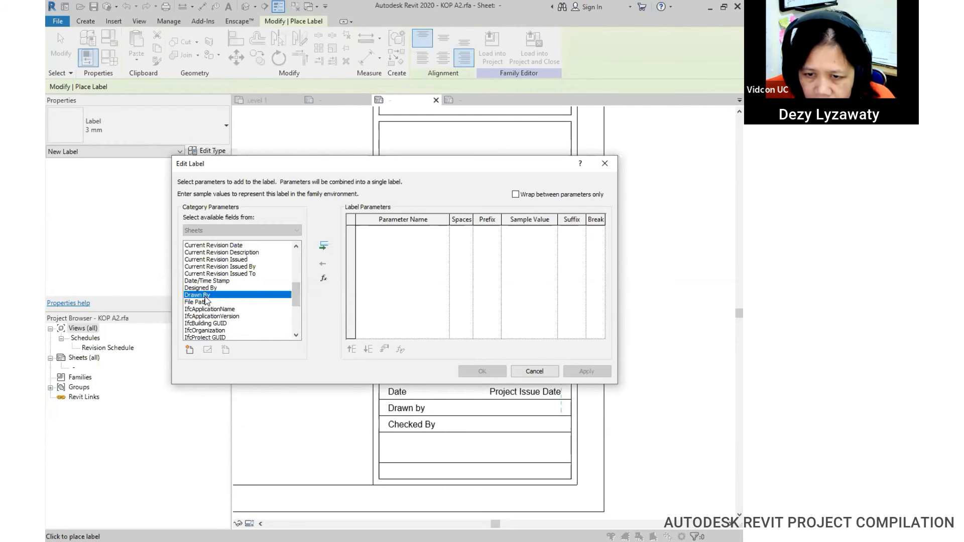
{"action": "left_click", "coordinate": [323, 247]}
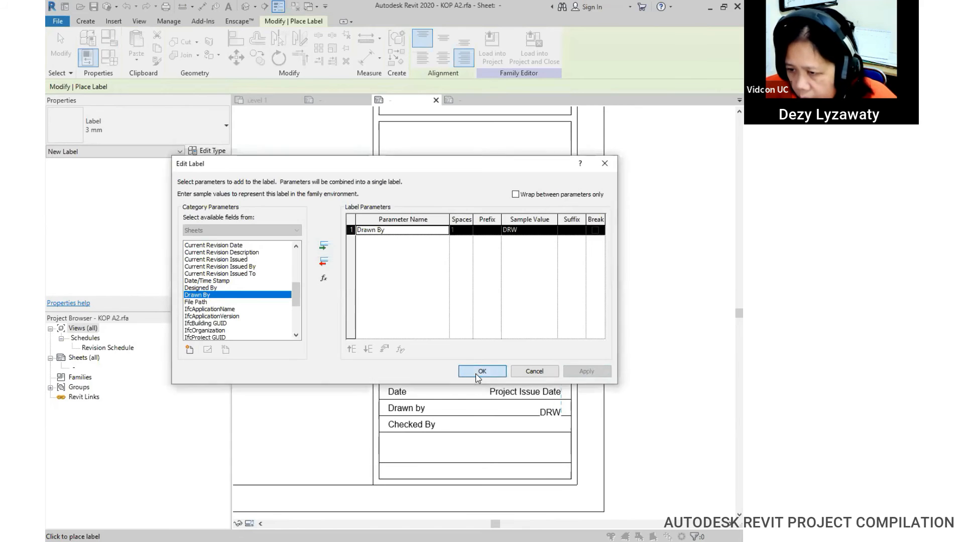
{"action": "left_click", "coordinate": [496, 371]}
{"action": "left_click", "coordinate": [553, 411]}
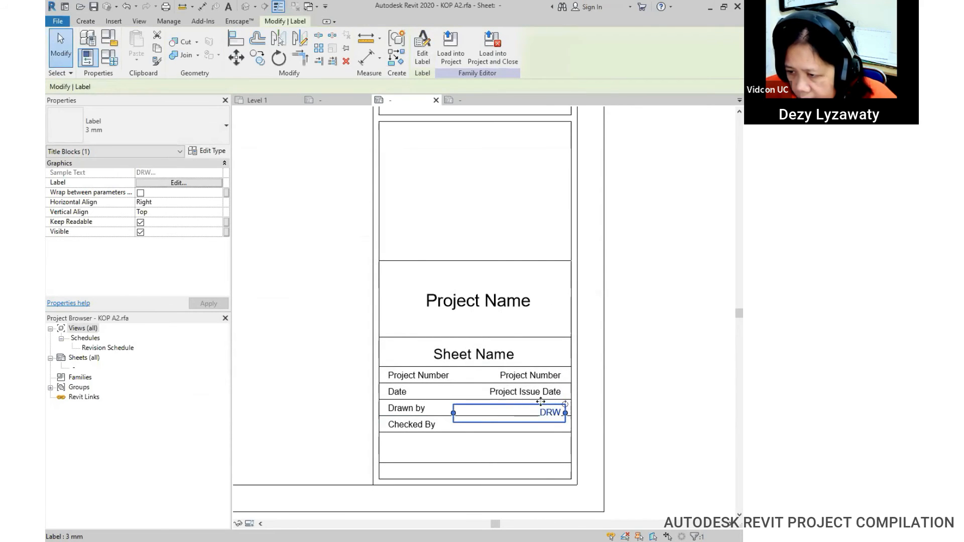
{"action": "left_click_drag", "start_coordinate": [541, 404], "coordinate": [543, 401]}
{"action": "left_click", "coordinate": [645, 420]}
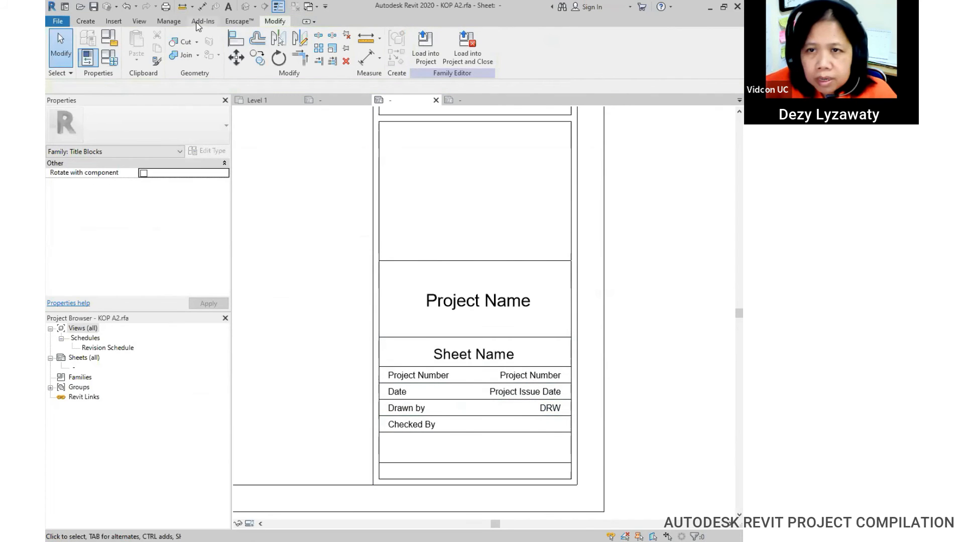
Step: Add a Checked By label (sample CHK) at the right end of the Checked By row
{"action": "left_click", "coordinate": [85, 22]}
{"action": "left_click", "coordinate": [444, 62]}
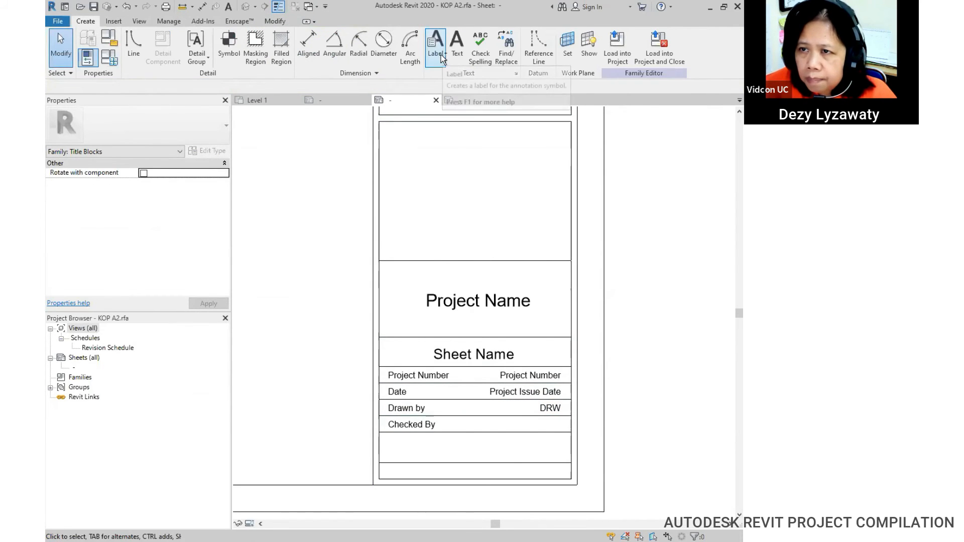
{"action": "left_click", "coordinate": [560, 430]}
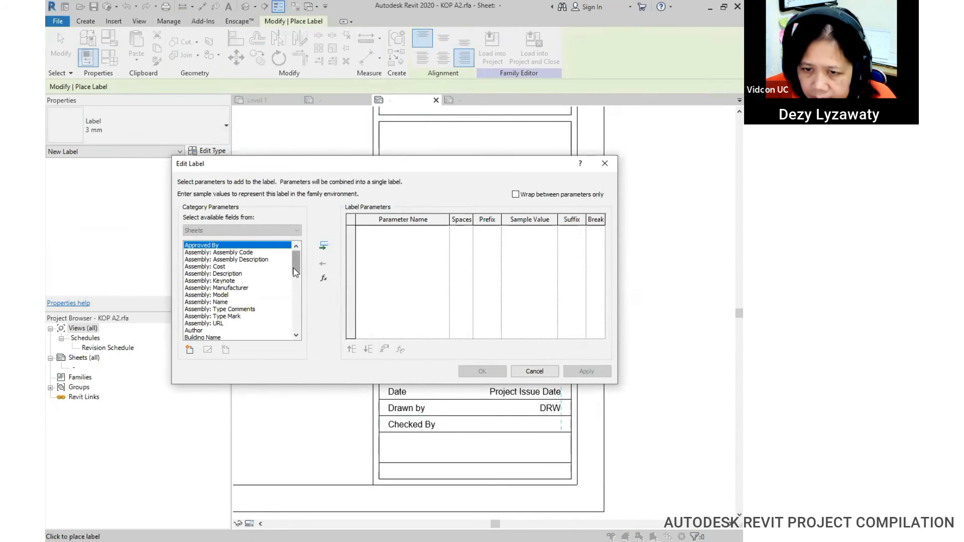
{"action": "left_click_drag", "start_coordinate": [294, 268], "coordinate": [292, 291]}
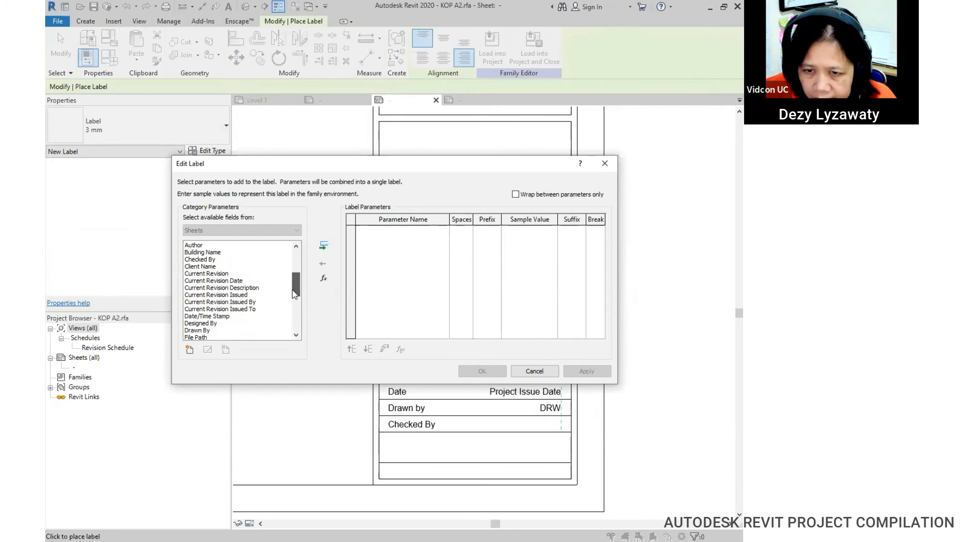
{"action": "left_click", "coordinate": [206, 260]}
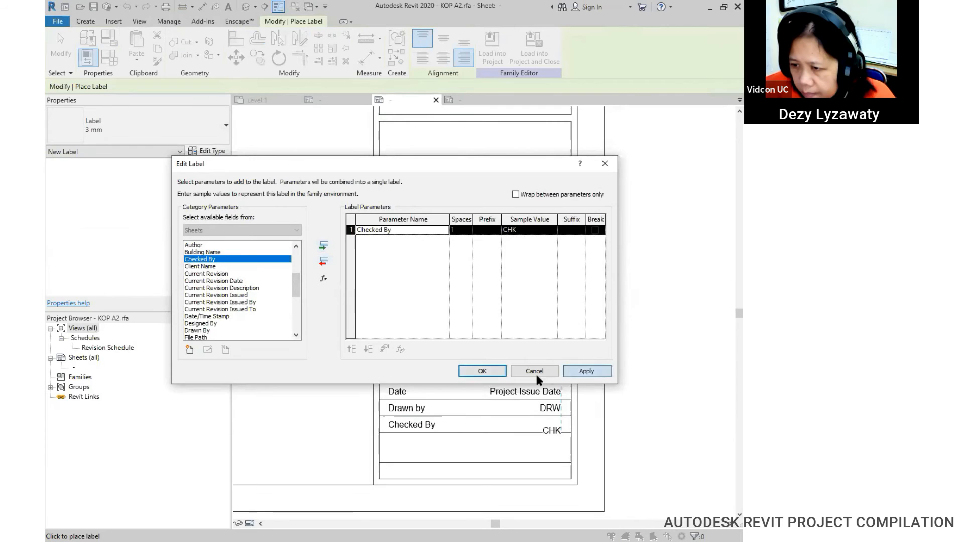
{"action": "left_click", "coordinate": [481, 371]}
{"action": "key", "text": "Escape"}
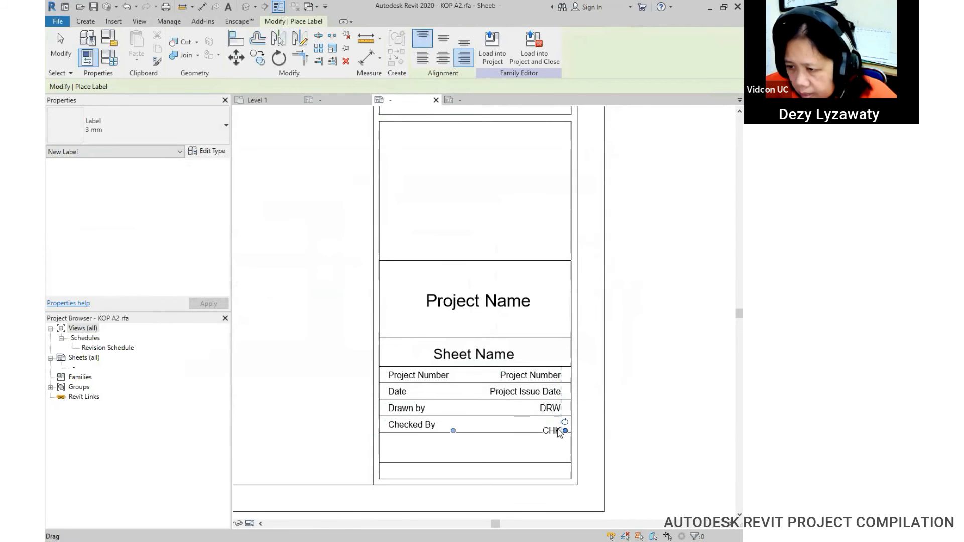
{"action": "left_click", "coordinate": [556, 431]}
{"action": "mouse_move", "coordinate": [532, 427]}
{"action": "left_mouse_down"}
{"action": "mouse_move", "coordinate": [532, 413]}
{"action": "mouse_move", "coordinate": [532, 421]}
{"action": "left_mouse_up"}
{"action": "left_click", "coordinate": [643, 425]}
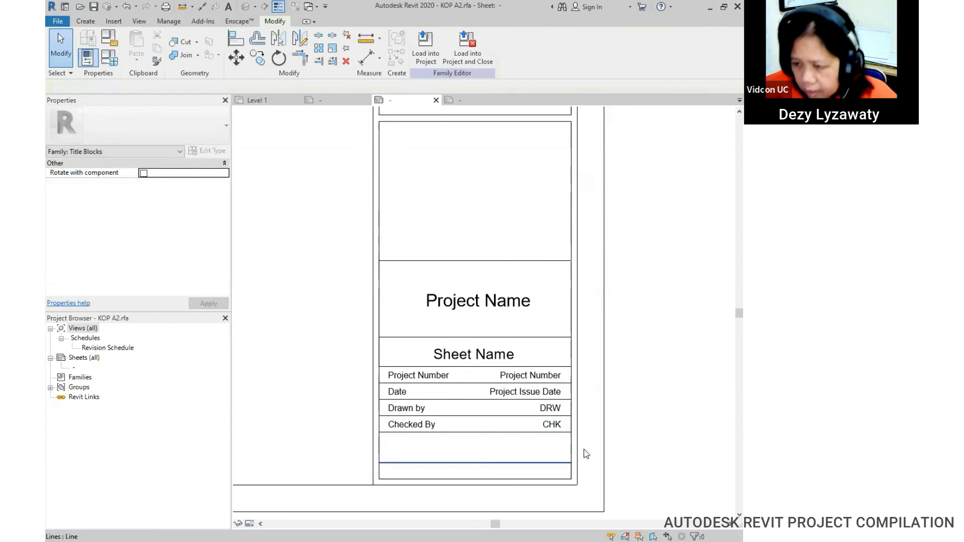
{"action": "left_click", "coordinate": [495, 454]}
{"action": "left_click", "coordinate": [495, 453]}
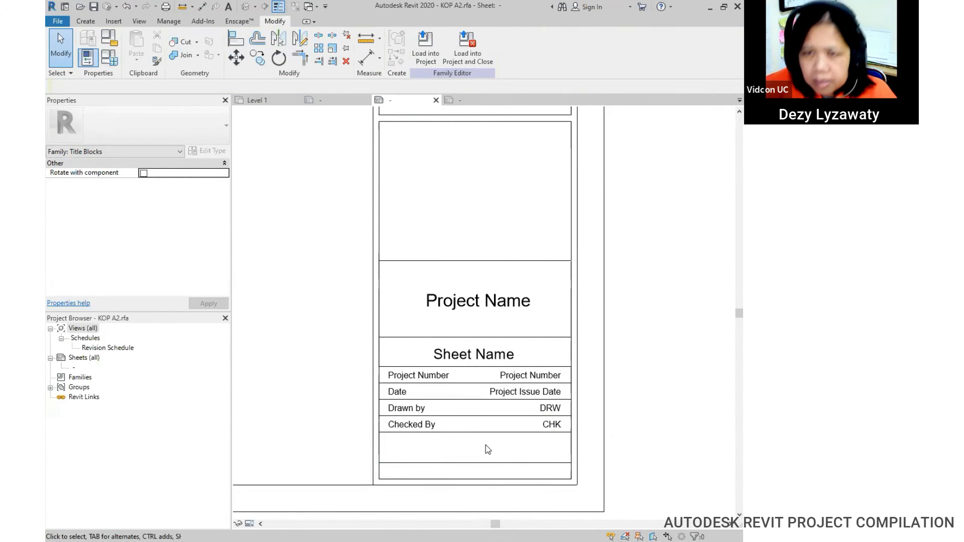
Step: Place a centred Sheet Number label, showing A101, in the empty row below Checked By
{"action": "left_click", "coordinate": [85, 21]}
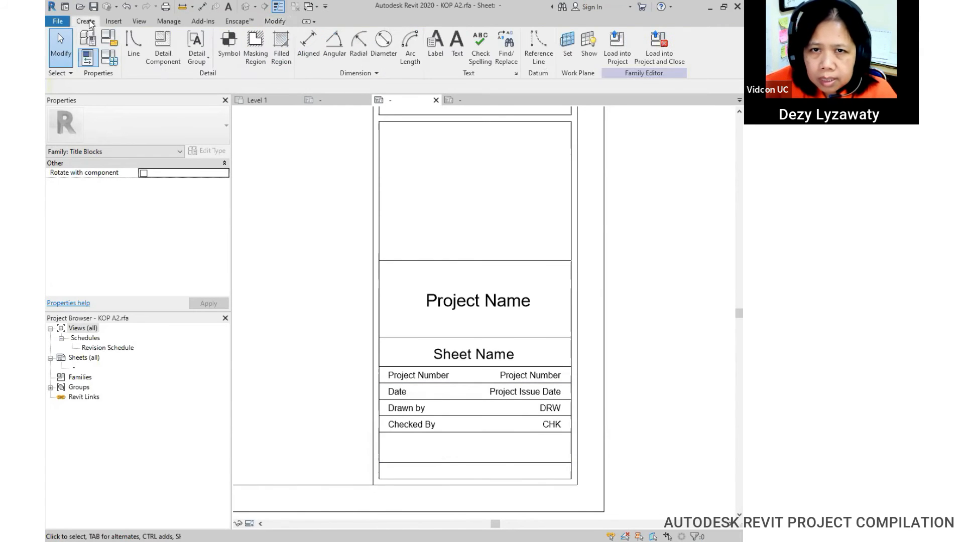
{"action": "left_click", "coordinate": [440, 50]}
{"action": "left_click", "coordinate": [444, 59]}
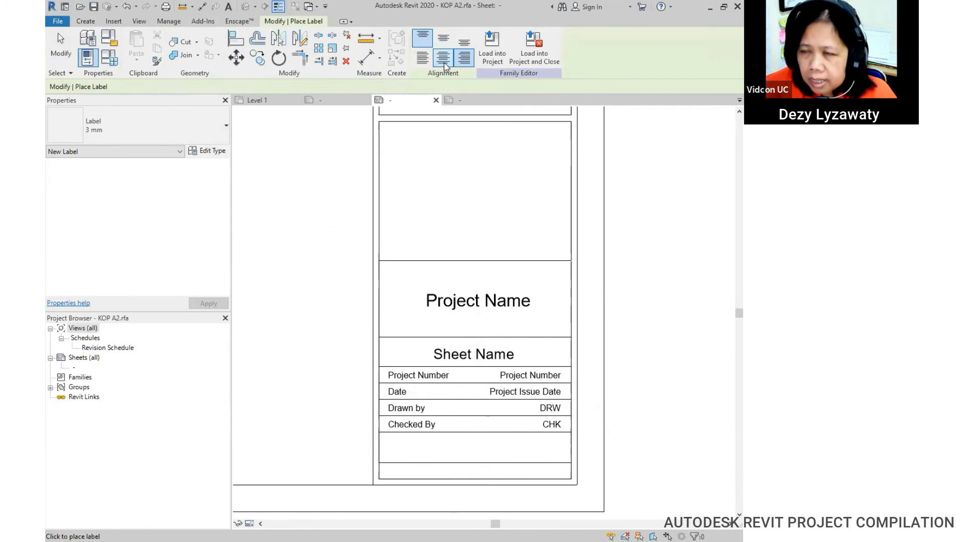
{"action": "left_click", "coordinate": [474, 444]}
{"action": "scroll", "coordinate": [293, 327], "scroll_direction": "down", "scroll_amount": 5}
{"action": "scroll", "coordinate": [293, 326], "scroll_direction": "down", "scroll_amount": 3}
{"action": "left_click", "coordinate": [217, 330]}
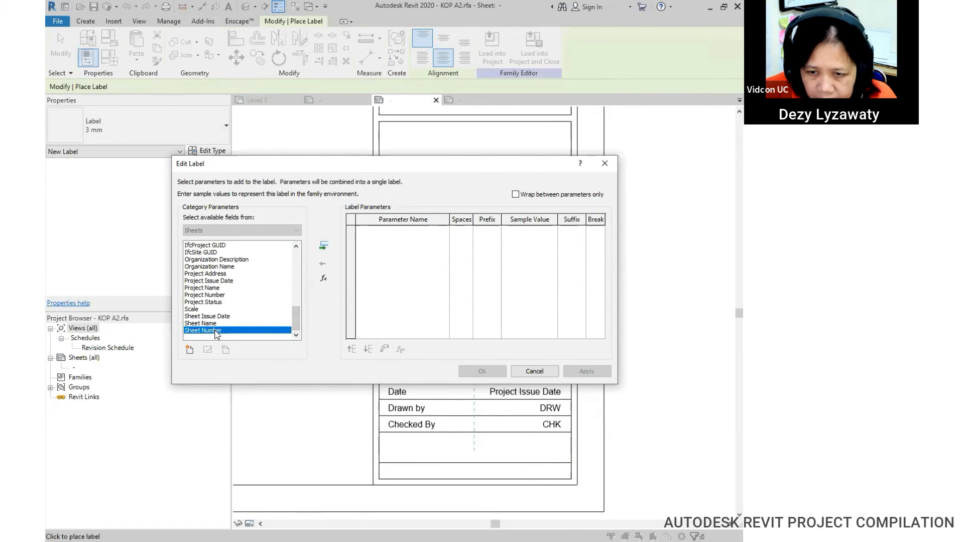
{"action": "left_click", "coordinate": [323, 246]}
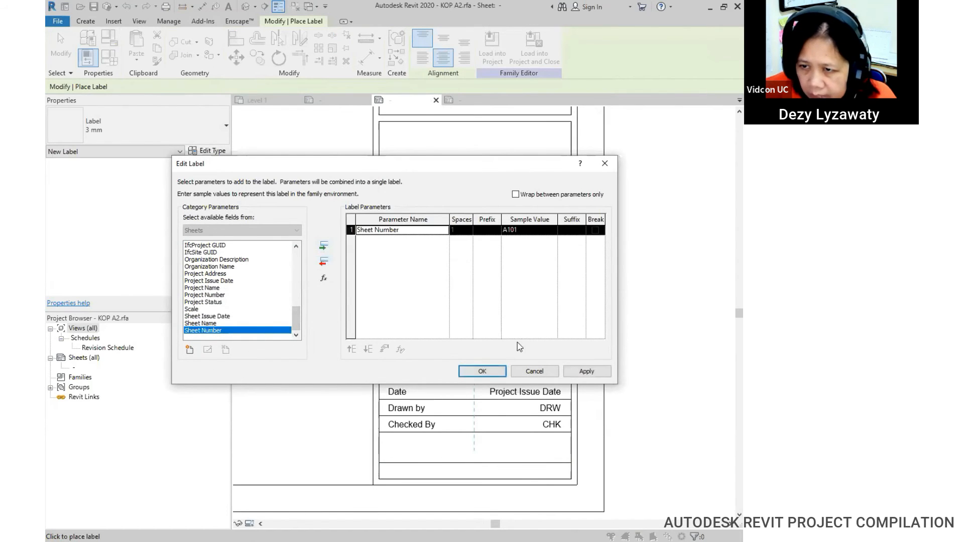
{"action": "left_click", "coordinate": [490, 374]}
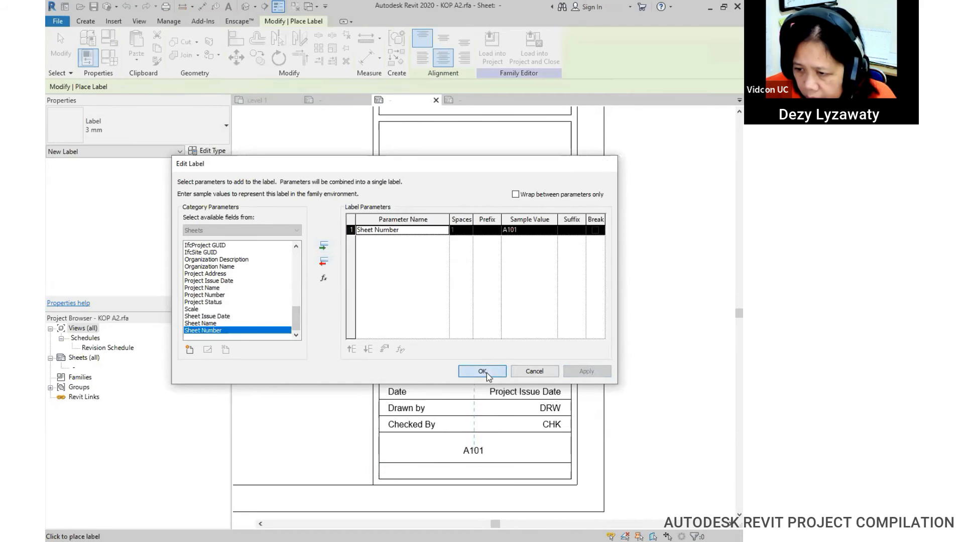
{"action": "key", "text": "Escape"}
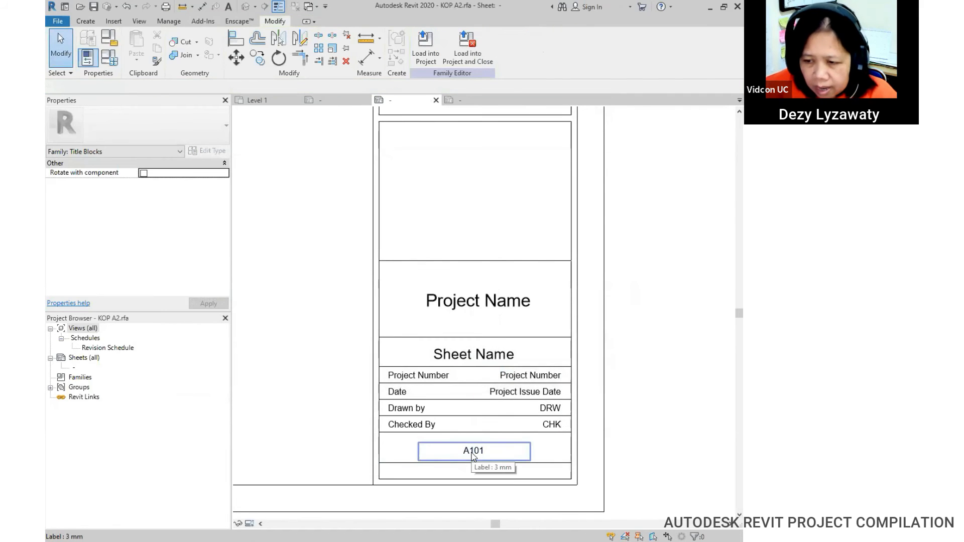
Step: Make the A101 label 5 mm text and nudge it to the centre of its row
{"action": "left_click", "coordinate": [472, 454]}
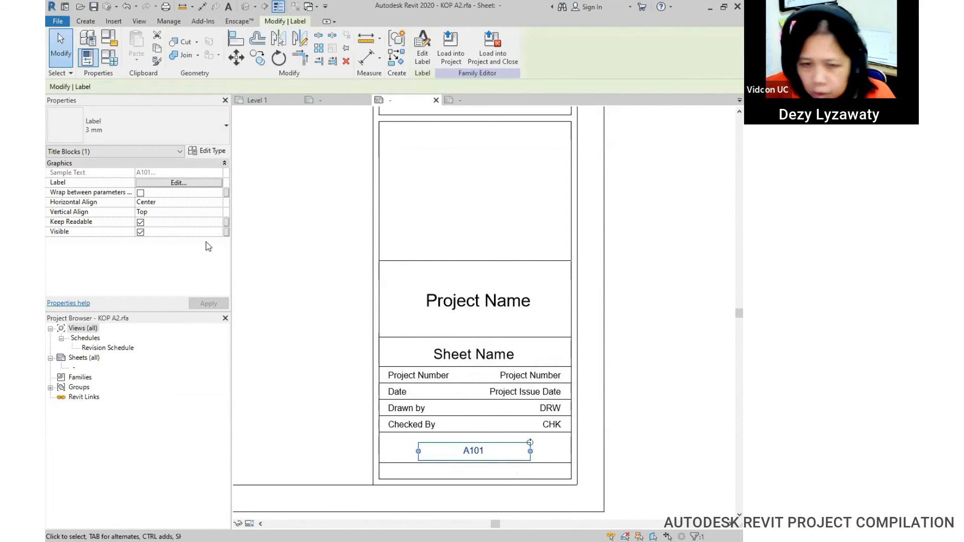
{"action": "left_click", "coordinate": [171, 138]}
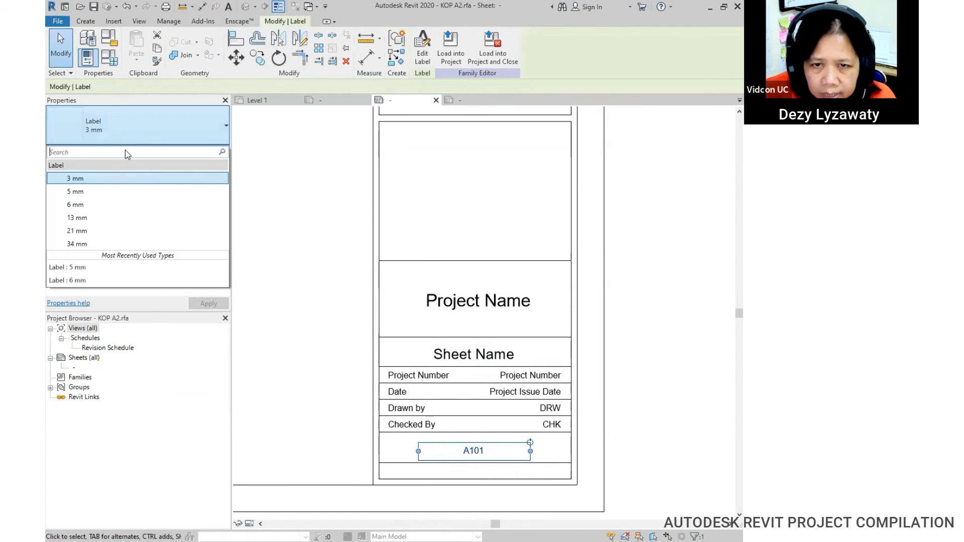
{"action": "left_click", "coordinate": [100, 194]}
{"action": "left_click_drag", "start_coordinate": [482, 444], "coordinate": [487, 437]}
{"action": "left_click", "coordinate": [626, 453]}
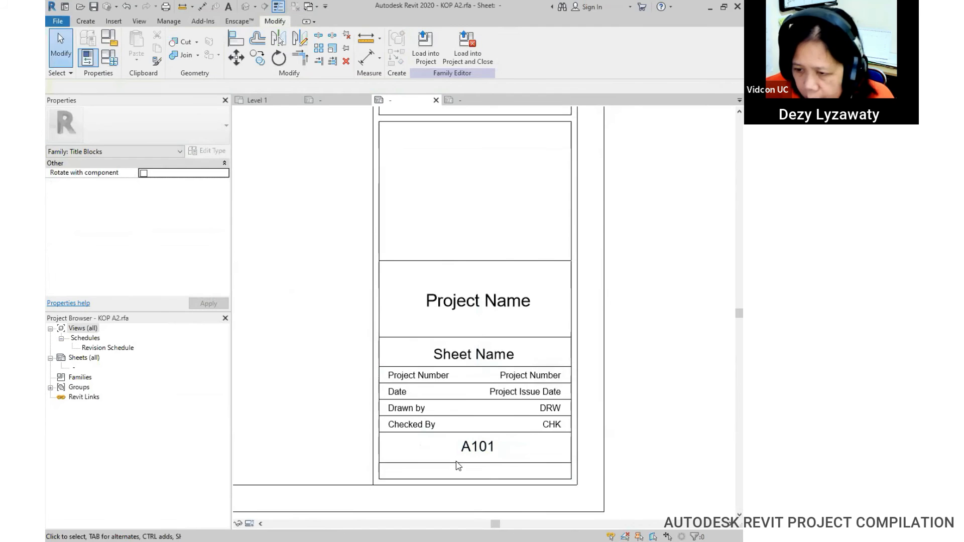
{"action": "left_click", "coordinate": [411, 426]}
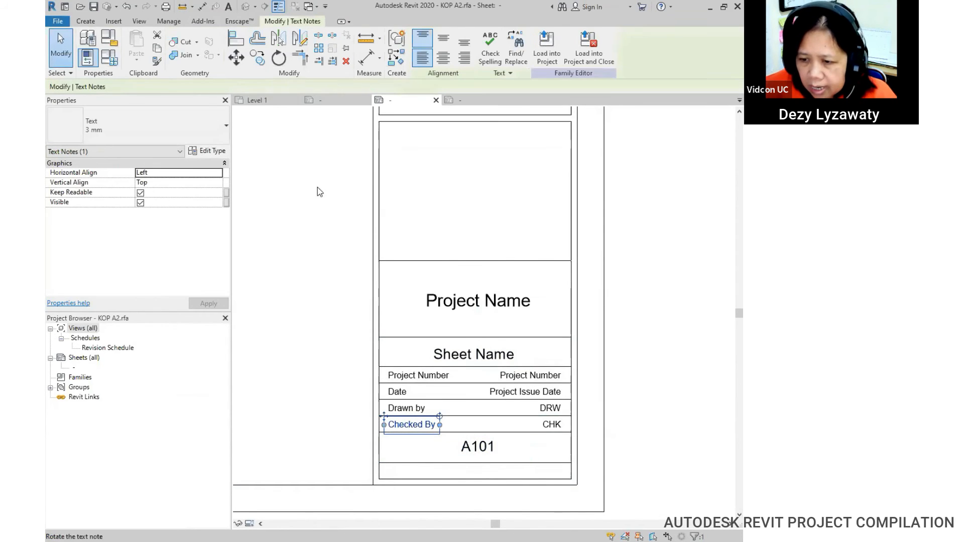
Step: Copy the Checked By note into the bottom row and retype it as 'Scala'
{"action": "left_click", "coordinate": [257, 58]}
{"action": "left_click", "coordinate": [383, 424]}
{"action": "left_click", "coordinate": [383, 463]}
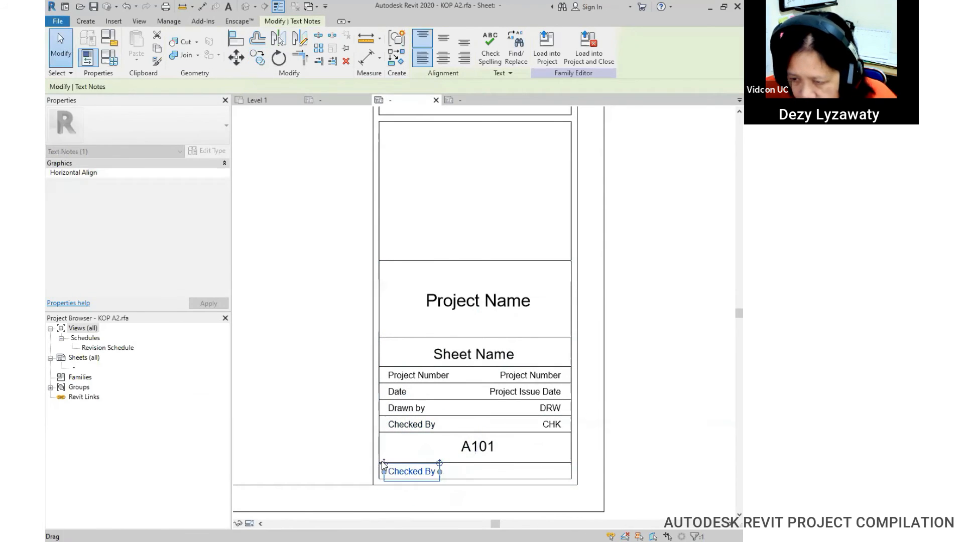
{"action": "double_click", "coordinate": [382, 466]}
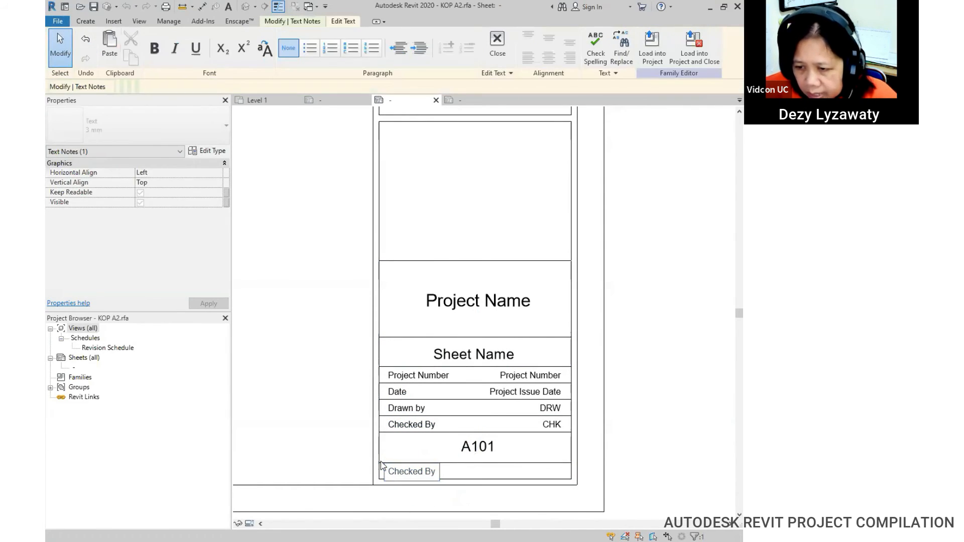
{"action": "key", "text": "shift+Left"}
{"action": "key", "text": "shift+Left"}
{"action": "key", "text": "shift+Left"}
{"action": "key", "text": "shift+Left"}
{"action": "key", "text": "shift+Left"}
{"action": "key", "text": "shift+Left"}
{"action": "key", "text": "shift+Left"}
{"action": "key", "text": "shift+Left"}
{"action": "key", "text": "shift+Left"}
{"action": "key", "text": "shift+Left"}
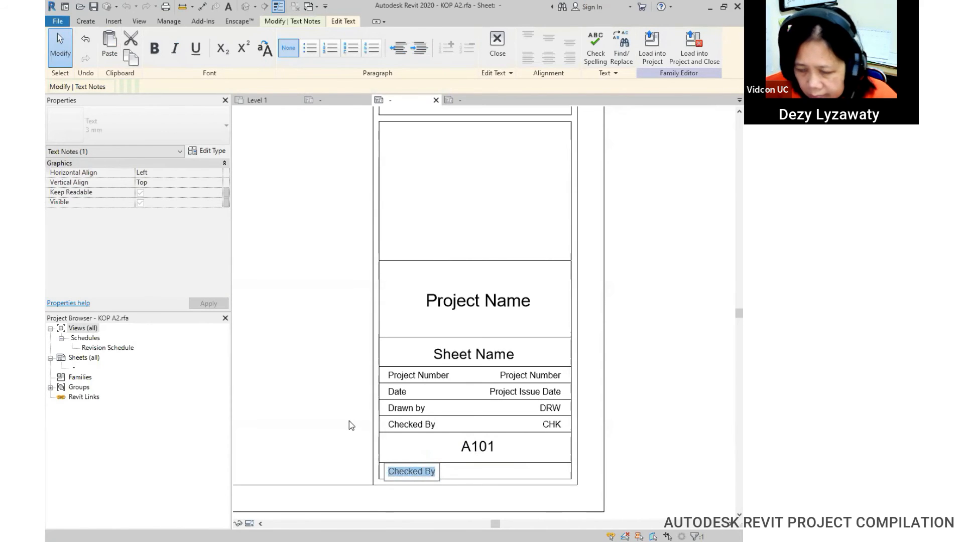
{"action": "type", "text": "Sacle"}
{"action": "key", "text": "BackSpace"}
{"action": "key", "text": "BackSpace"}
{"action": "key", "text": "BackSpace"}
{"action": "key", "text": "BackSpace"}
{"action": "type", "text": "cala"}
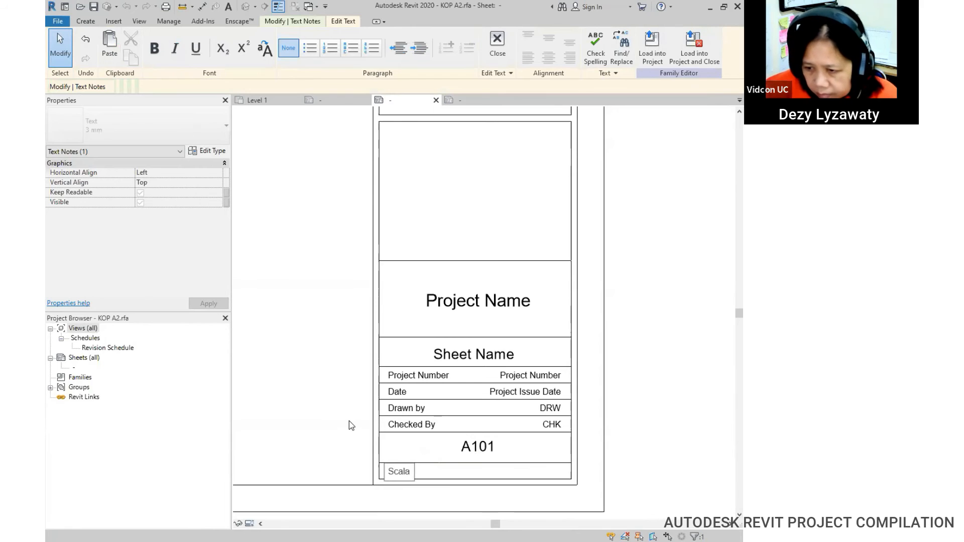
{"action": "left_click", "coordinate": [593, 458]}
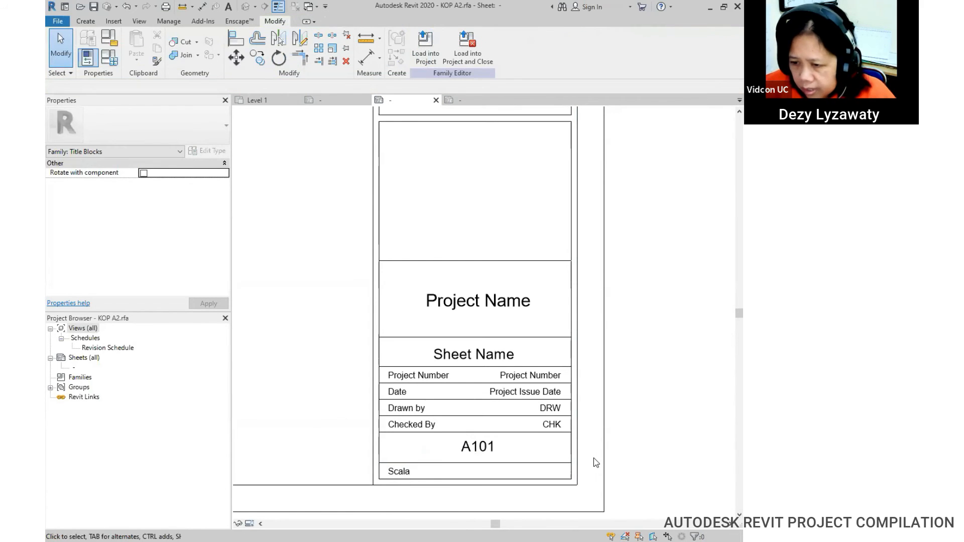
Step: Add a right-aligned Scale label reading 1/8" = 1'-0" beside the Scala caption
{"action": "left_click", "coordinate": [85, 21]}
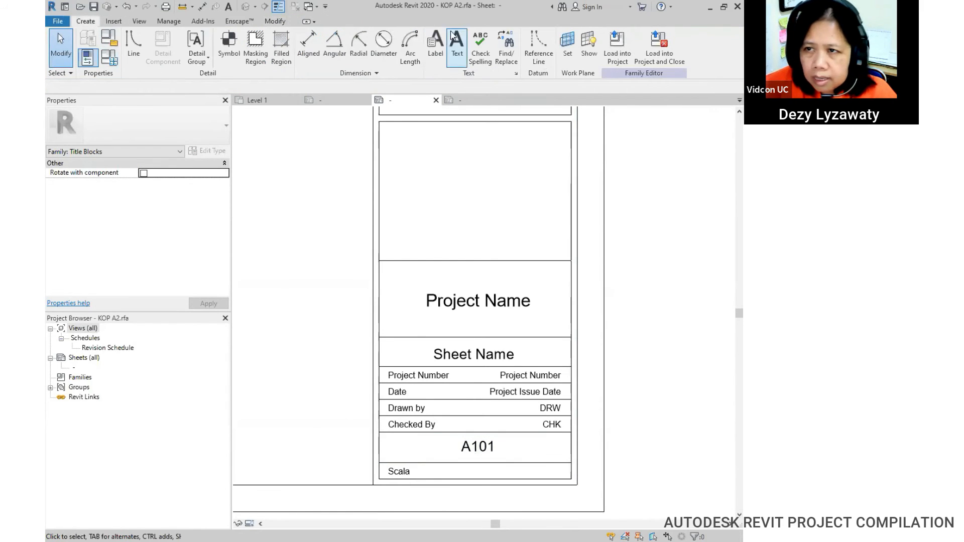
{"action": "left_click", "coordinate": [434, 45]}
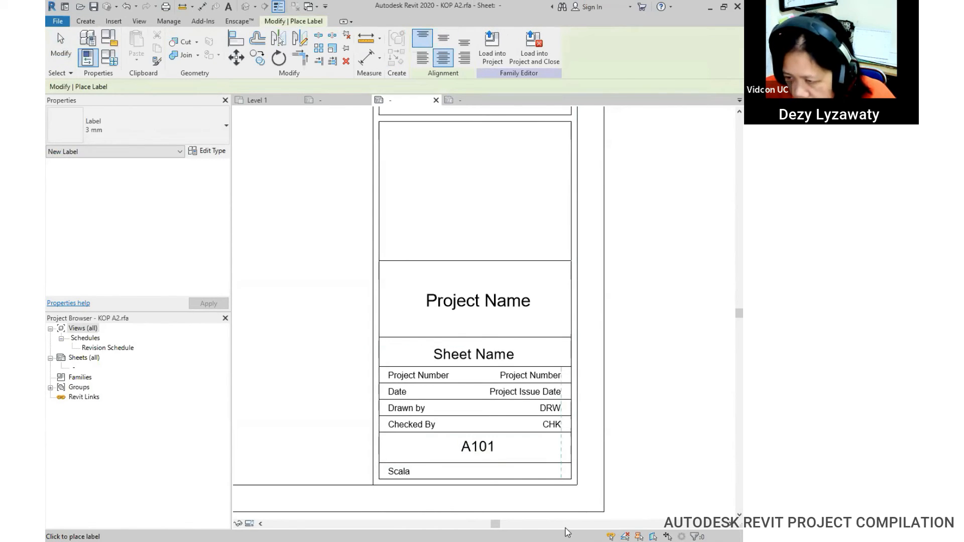
{"action": "left_click", "coordinate": [464, 57]}
{"action": "left_click", "coordinate": [555, 461]}
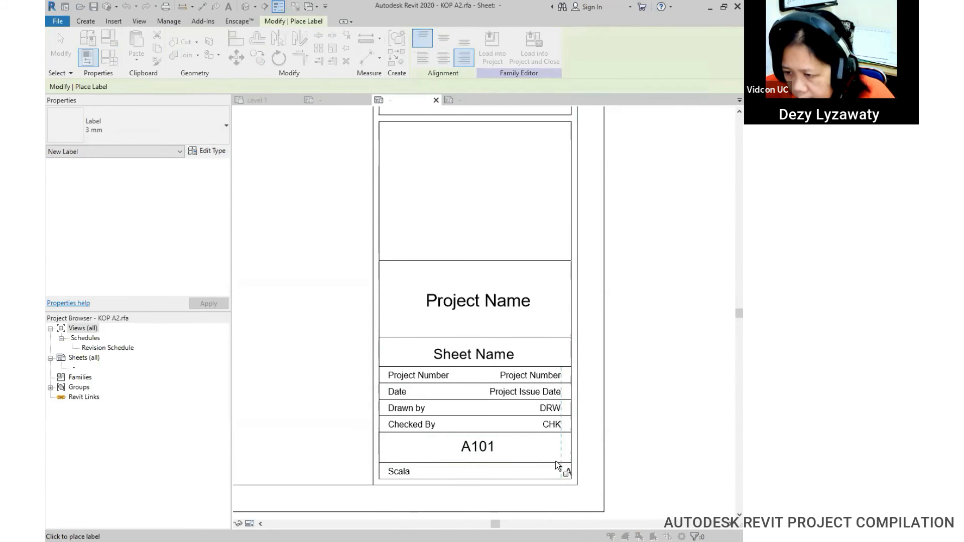
{"action": "left_click_drag", "start_coordinate": [296, 263], "coordinate": [298, 322]}
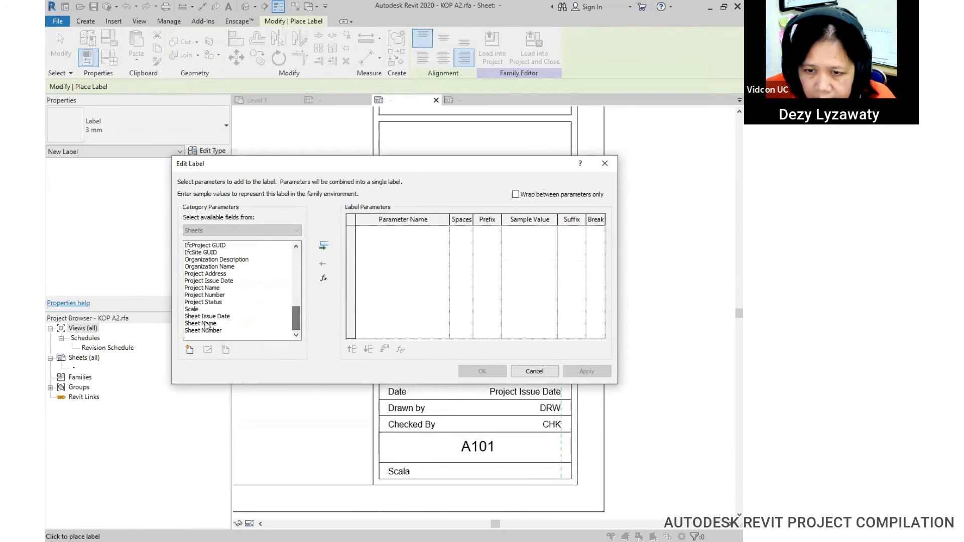
{"action": "left_click", "coordinate": [191, 310]}
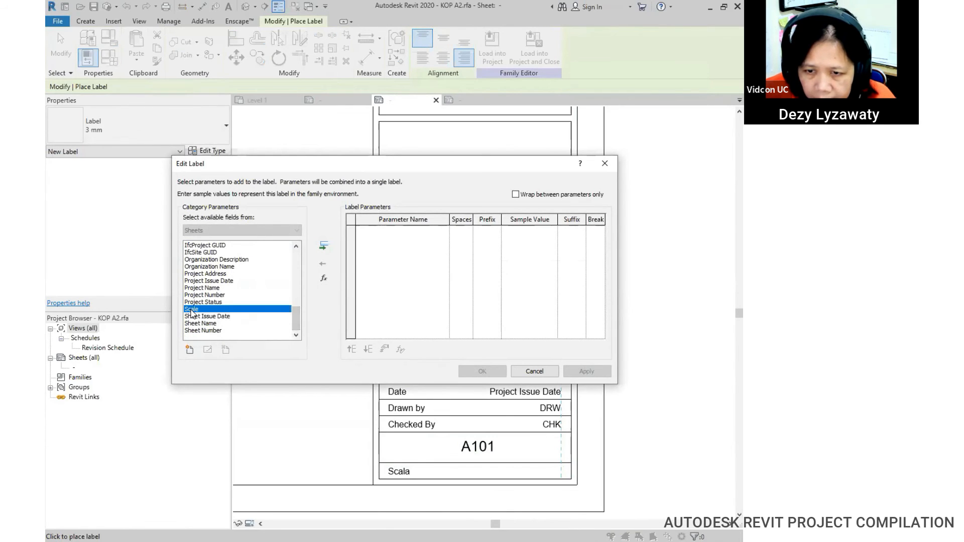
{"action": "left_click", "coordinate": [325, 247]}
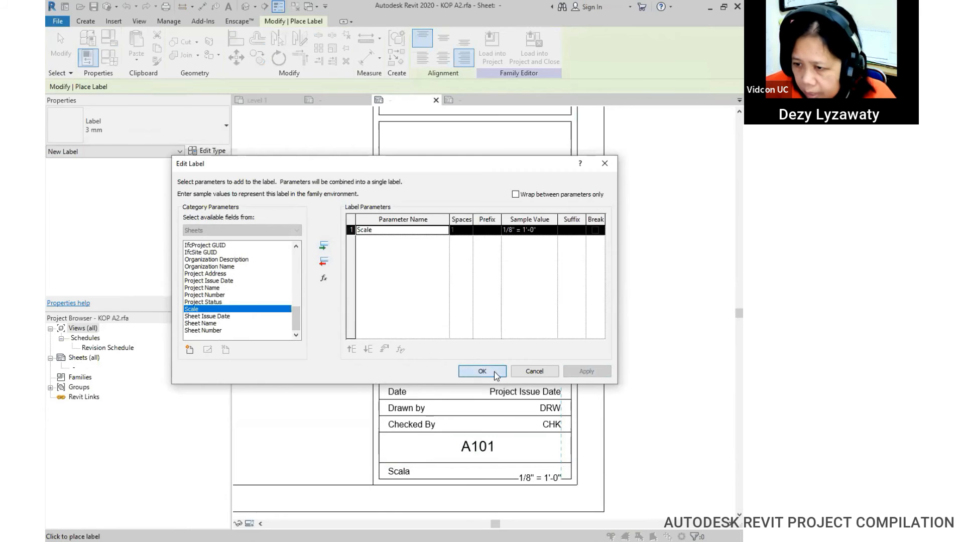
{"action": "left_click", "coordinate": [482, 371]}
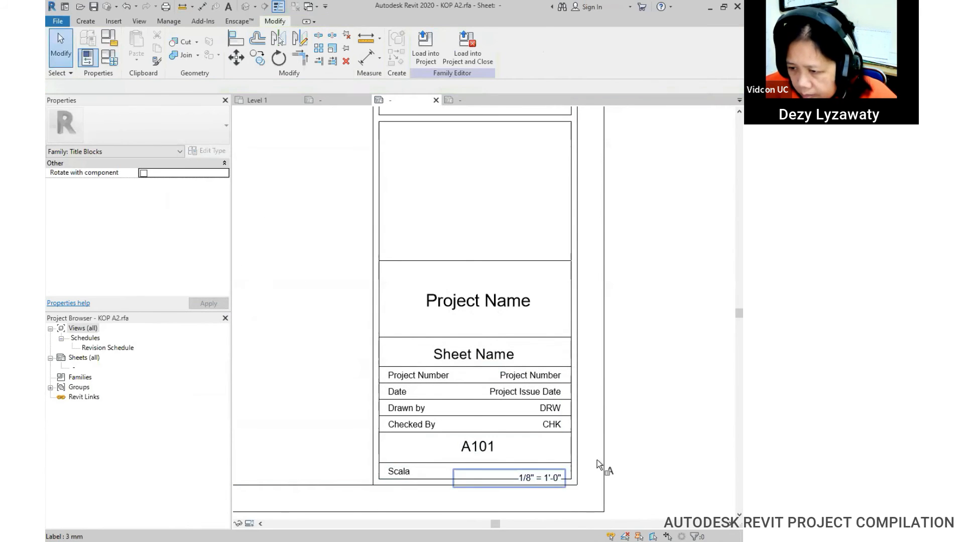
{"action": "left_click_drag", "start_coordinate": [516, 452], "coordinate": [521, 462]}
{"action": "left_click", "coordinate": [621, 458]}
{"action": "scroll", "coordinate": [582, 398], "scroll_direction": "down", "scroll_amount": 2}
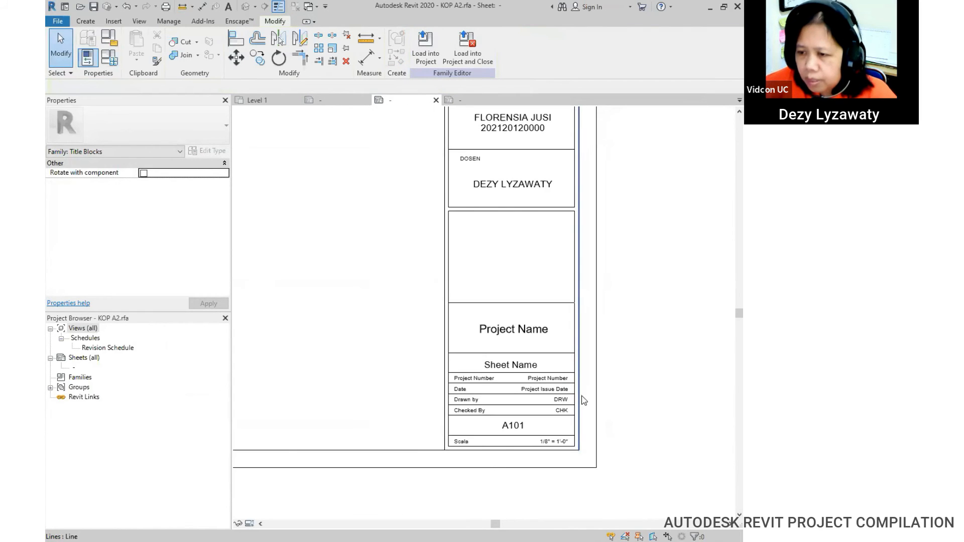
{"action": "scroll", "coordinate": [590, 459], "scroll_direction": "up", "scroll_amount": 1}
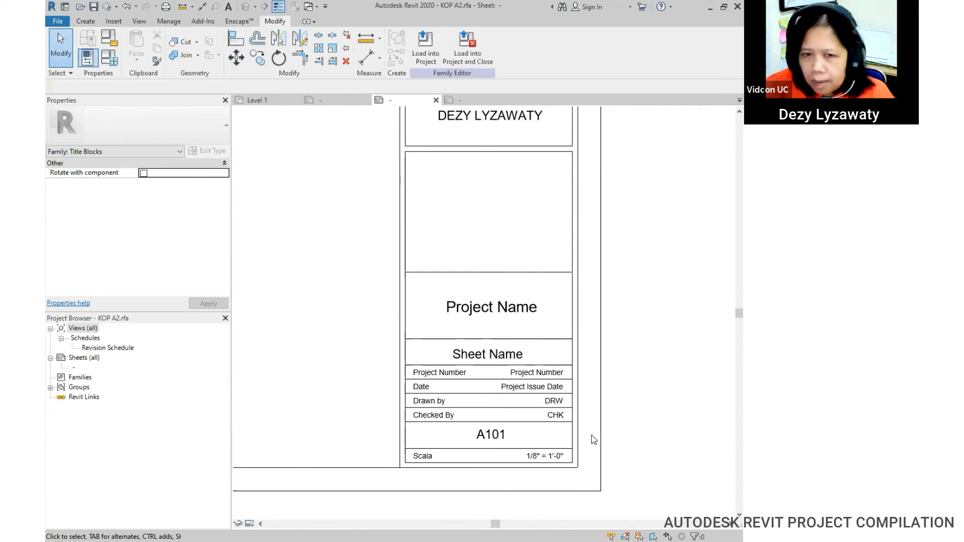
{"action": "left_click", "coordinate": [86, 21]}
{"action": "left_click", "coordinate": [438, 57]}
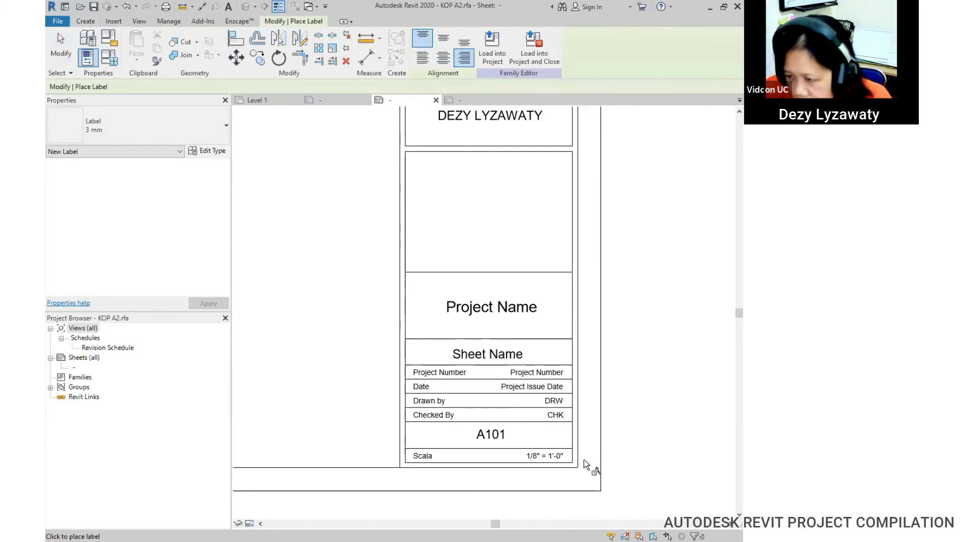
{"action": "left_click", "coordinate": [584, 461]}
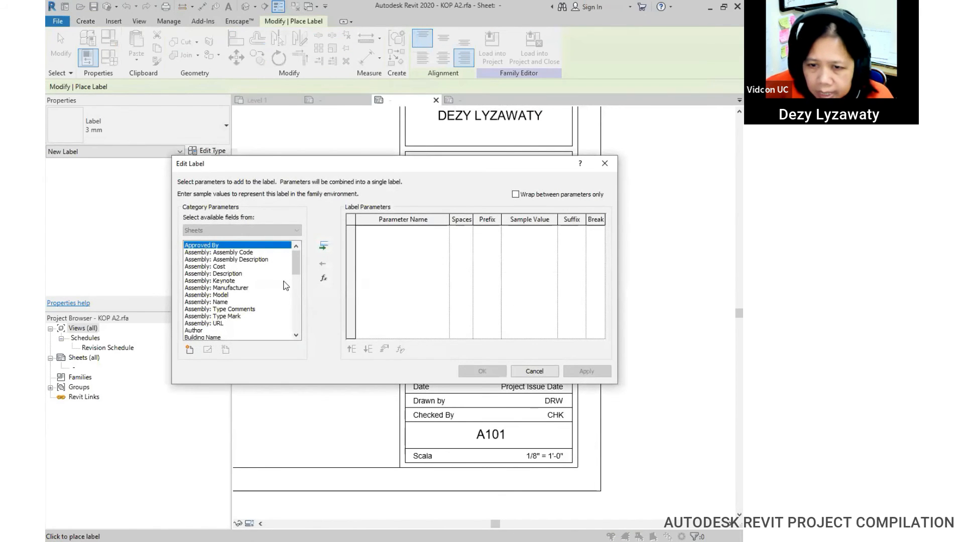
{"action": "left_click_drag", "start_coordinate": [294, 271], "coordinate": [300, 307]}
{"action": "left_click", "coordinate": [223, 274]}
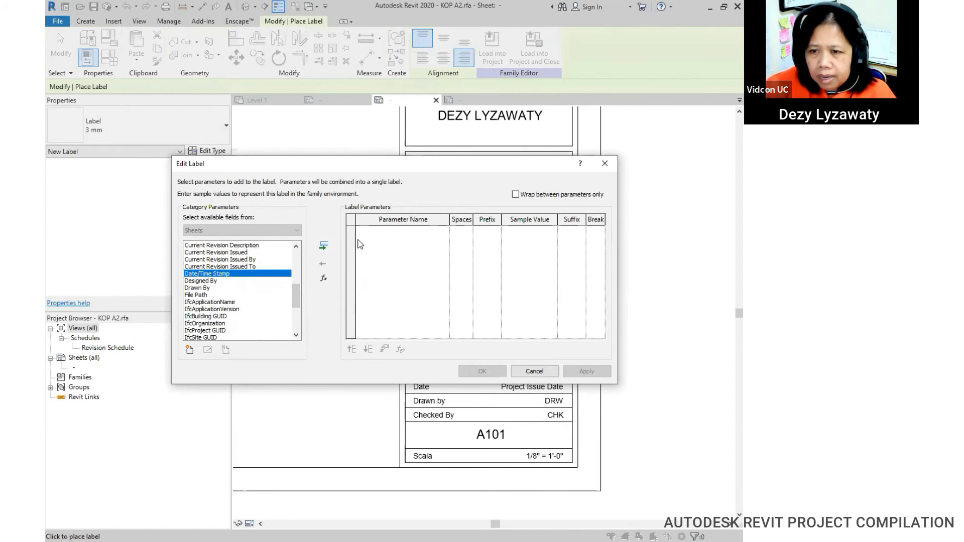
{"action": "left_click", "coordinate": [324, 246]}
{"action": "left_click", "coordinate": [585, 371]}
{"action": "left_click", "coordinate": [496, 376]}
{"action": "key", "text": "Escape"}
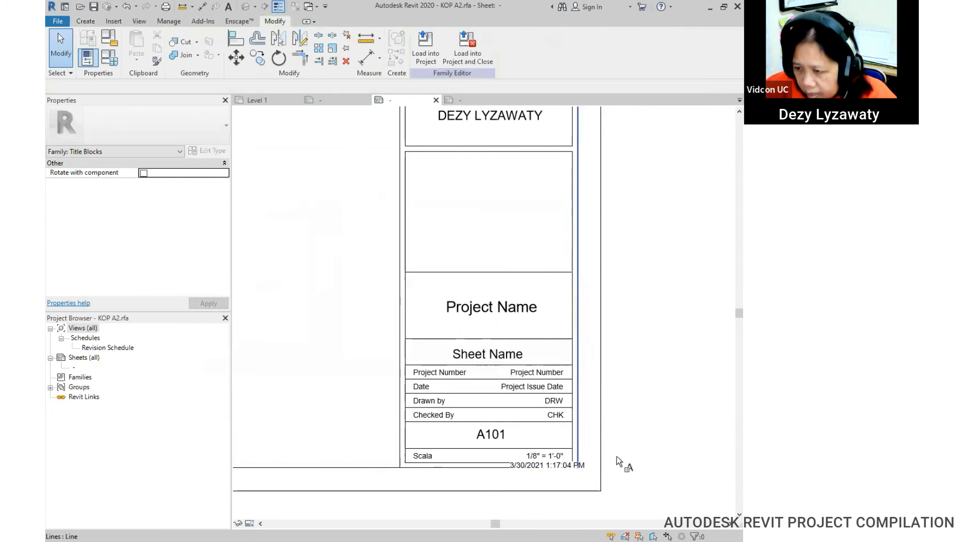
{"action": "left_click", "coordinate": [498, 459]}
{"action": "left_click_drag", "start_coordinate": [514, 461], "coordinate": [503, 470]}
{"action": "left_click", "coordinate": [664, 451]}
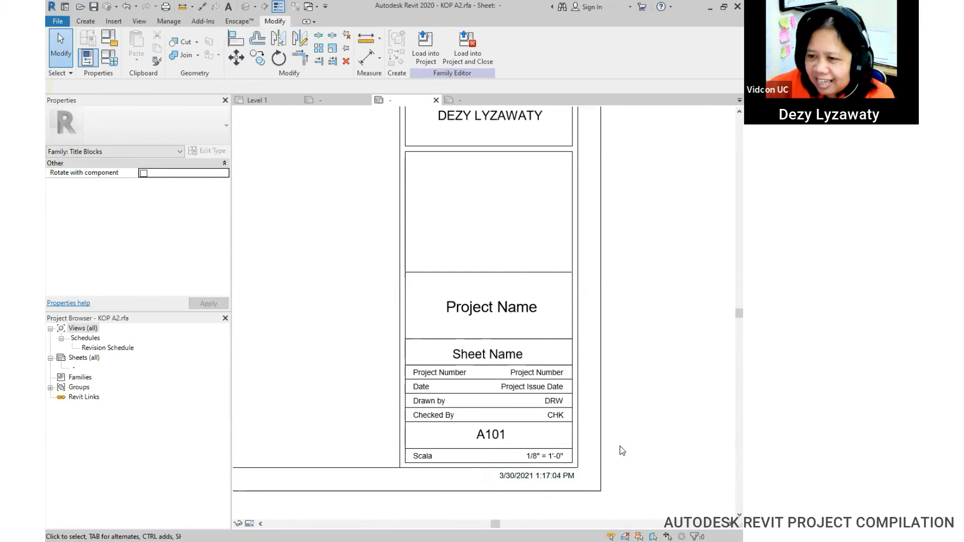
{"action": "scroll", "coordinate": [604, 378], "scroll_direction": "down", "scroll_amount": 4}
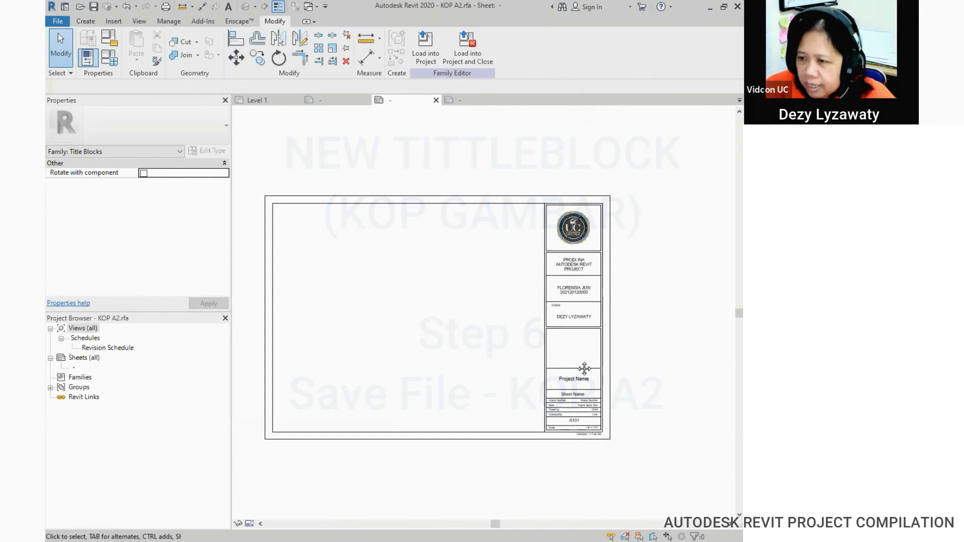
{"action": "middle_click_drag", "start_coordinate": [584, 369], "coordinate": [614, 366]}
{"action": "scroll", "coordinate": [614, 366], "scroll_direction": "up", "scroll_amount": 1}
Step: Save the family as 'KOP A2 - REVIT PROJECt.rfa' in the 02 TITLEBLOCK SPESIAL folder
{"action": "scroll", "coordinate": [493, 357], "scroll_direction": "up", "scroll_amount": 1}
{"action": "middle_click_drag", "start_coordinate": [553, 363], "coordinate": [525, 365]}
{"action": "scroll", "coordinate": [567, 362], "scroll_direction": "down", "scroll_amount": 1}
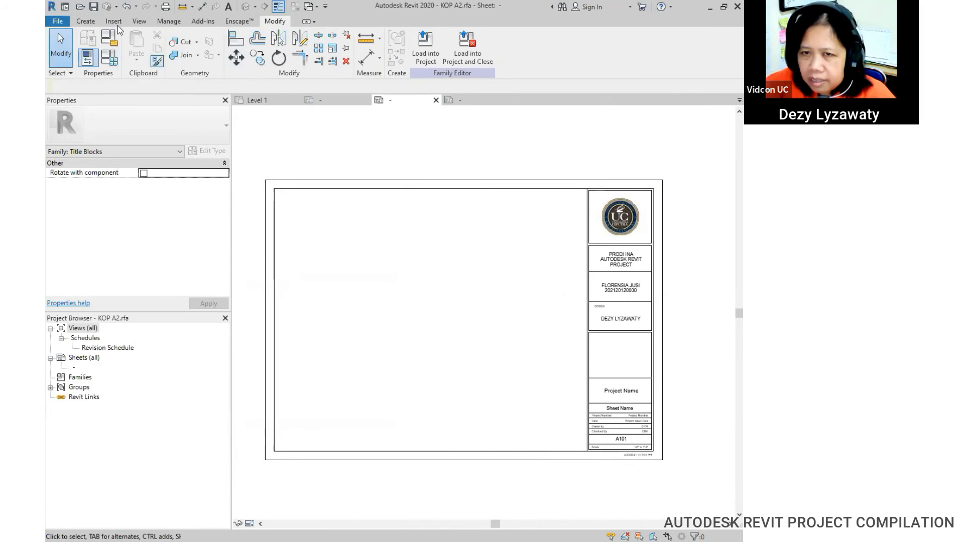
{"action": "left_click", "coordinate": [57, 22]}
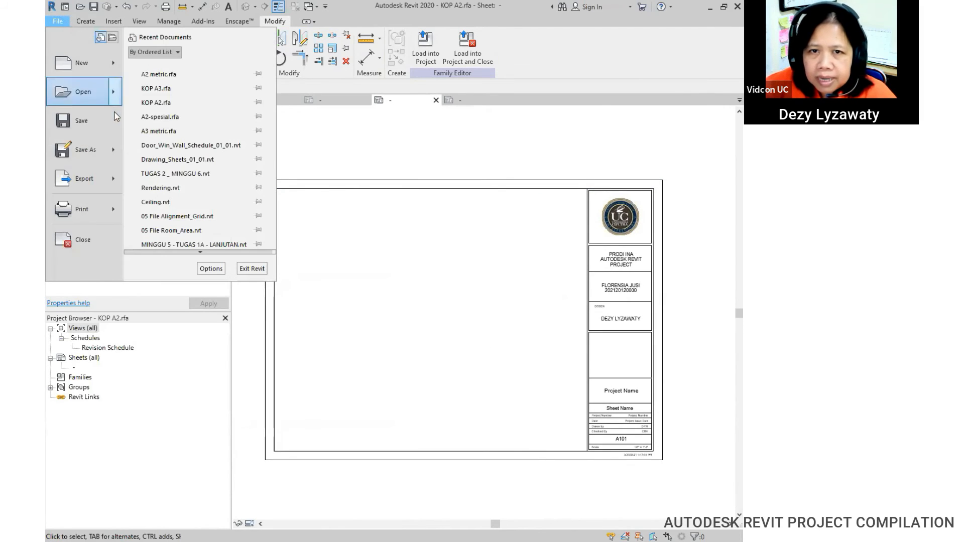
{"action": "mouse_move", "coordinate": [115, 154]}
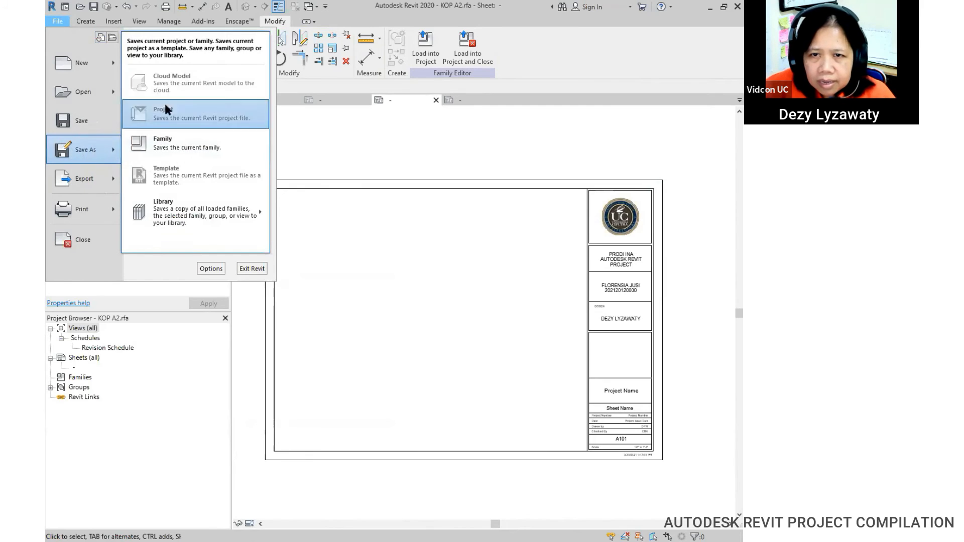
{"action": "left_click", "coordinate": [181, 152]}
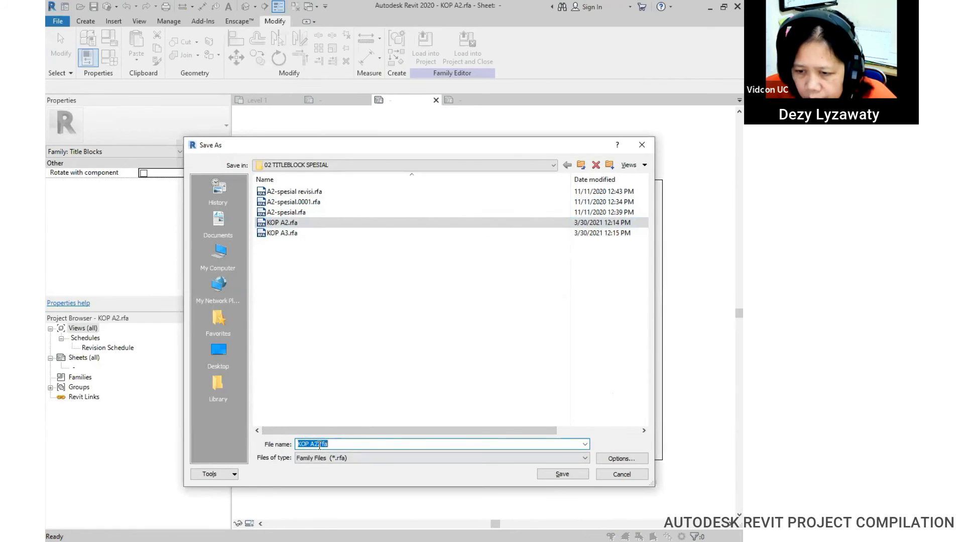
{"action": "left_click_drag", "start_coordinate": [320, 444], "coordinate": [362, 444]}
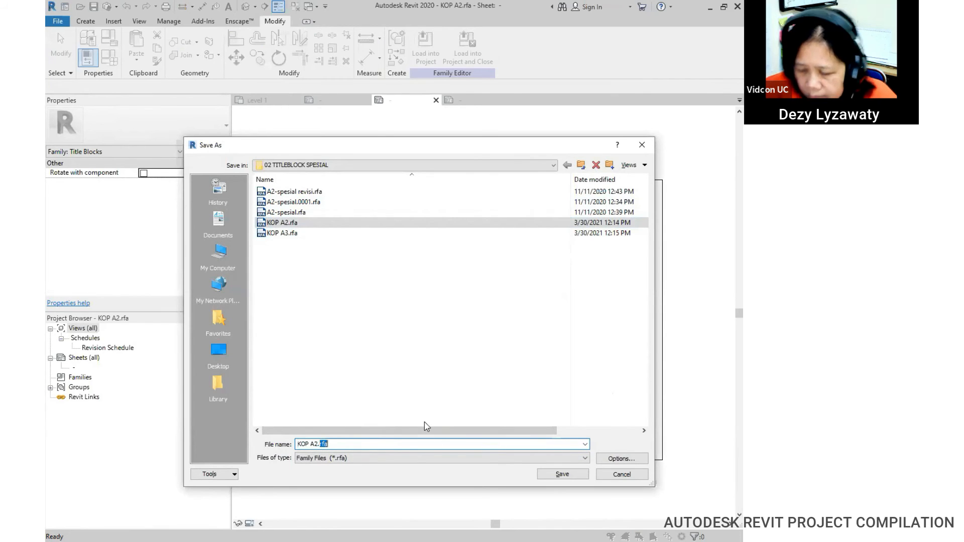
{"action": "key", "text": "BackSpace"}
{"action": "key", "text": "BackSpace"}
{"action": "type", "text": "- REVIT PROJECt"}
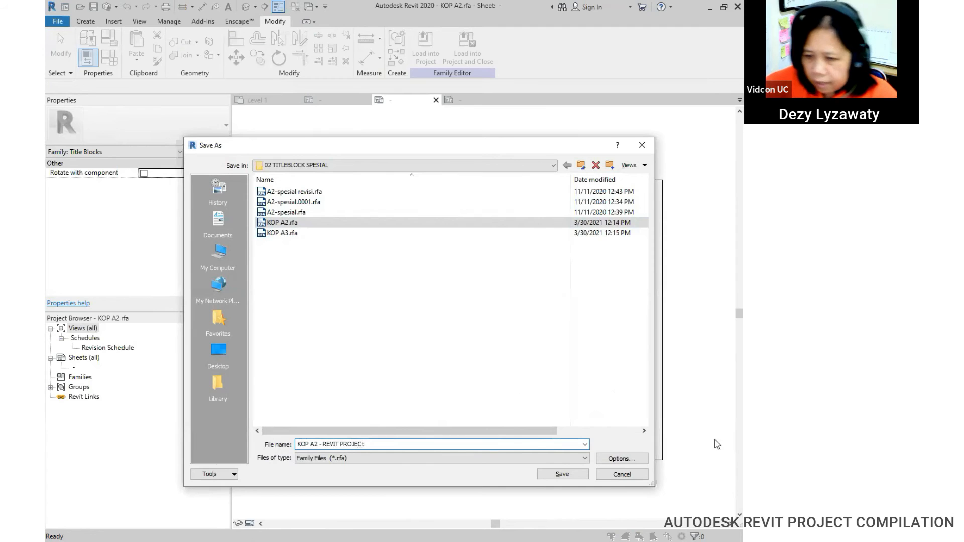
{"action": "key", "text": "Return"}
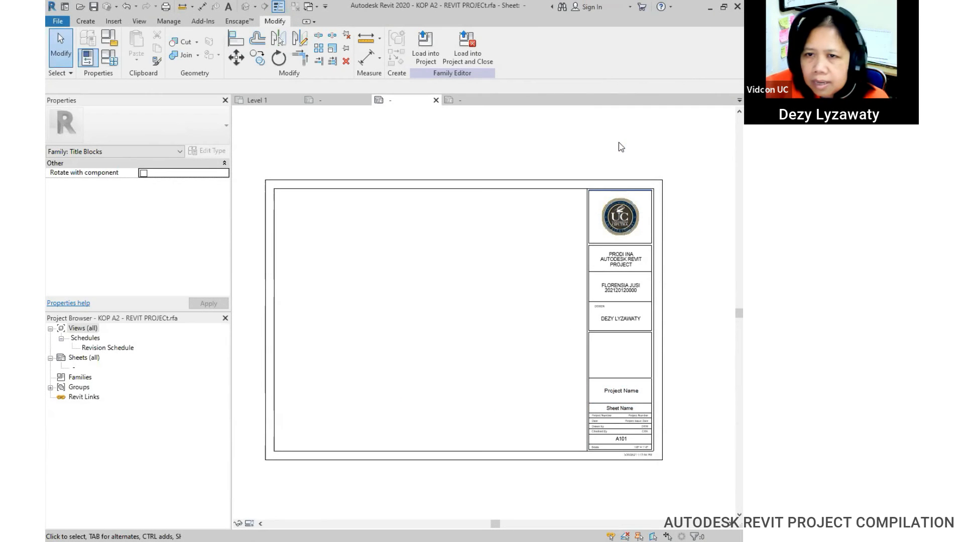
Step: Return to the door and window project and start a new sheet from Sheets (all)
{"action": "left_click", "coordinate": [268, 100]}
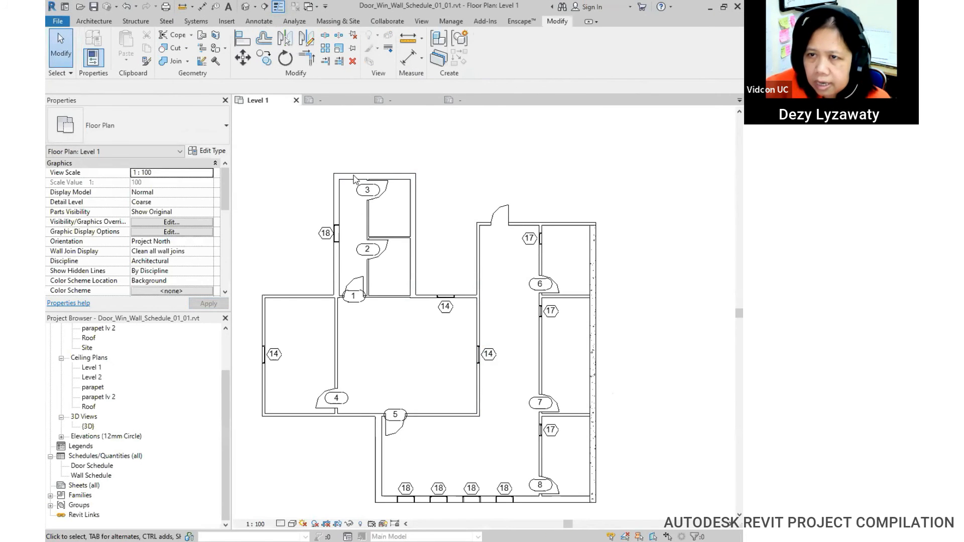
{"action": "left_click", "coordinate": [421, 102]}
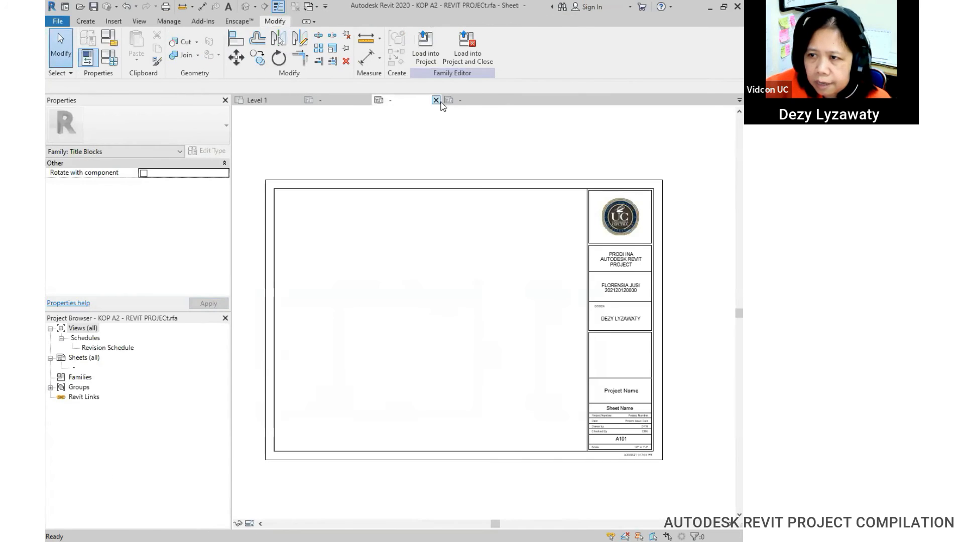
{"action": "left_click", "coordinate": [274, 100]}
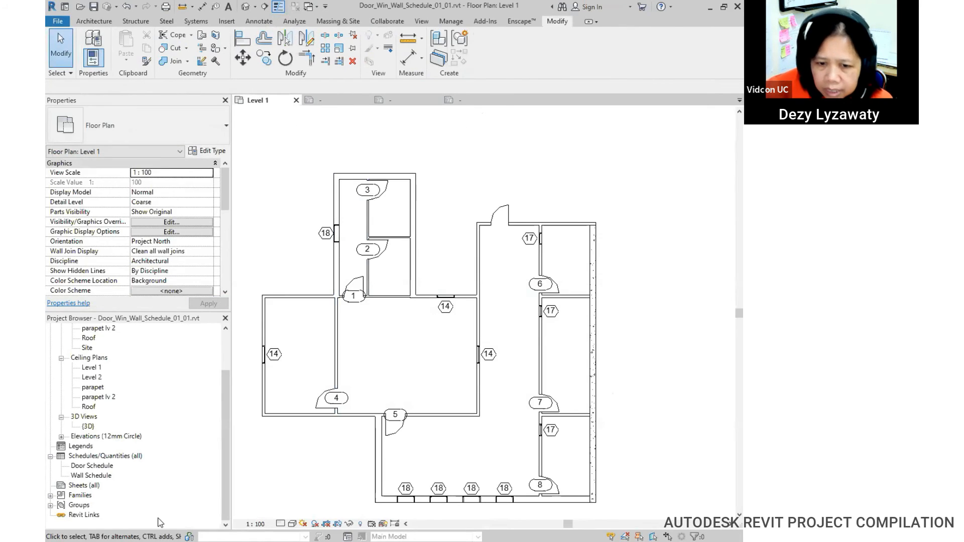
{"action": "left_click", "coordinate": [83, 487]}
{"action": "right_click", "coordinate": [84, 487]}
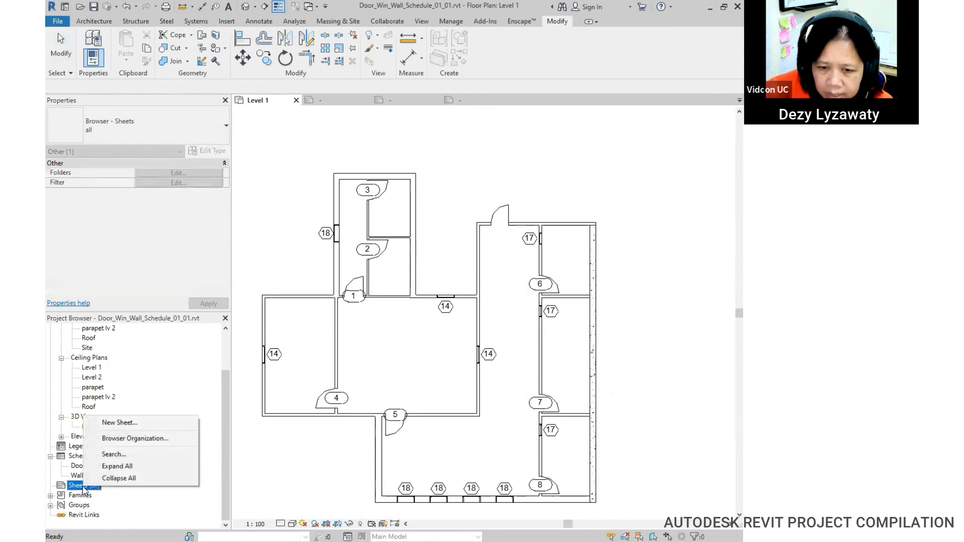
{"action": "left_click", "coordinate": [117, 424]}
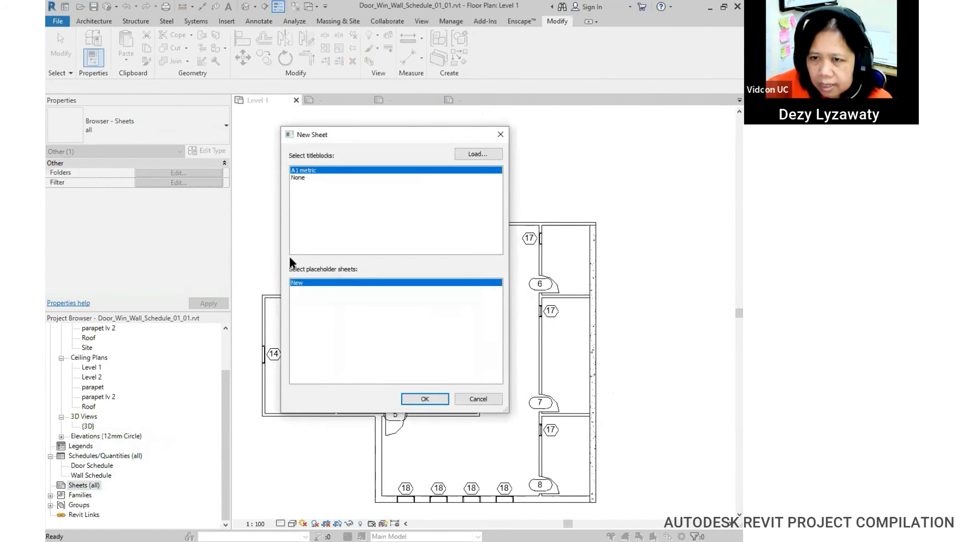
Step: Load KOP A2 - REVIT PROJECt.rfa from the 02 TITLEBLOCK SPESIAL folder and create the sheet with it
{"action": "left_click", "coordinate": [477, 154]}
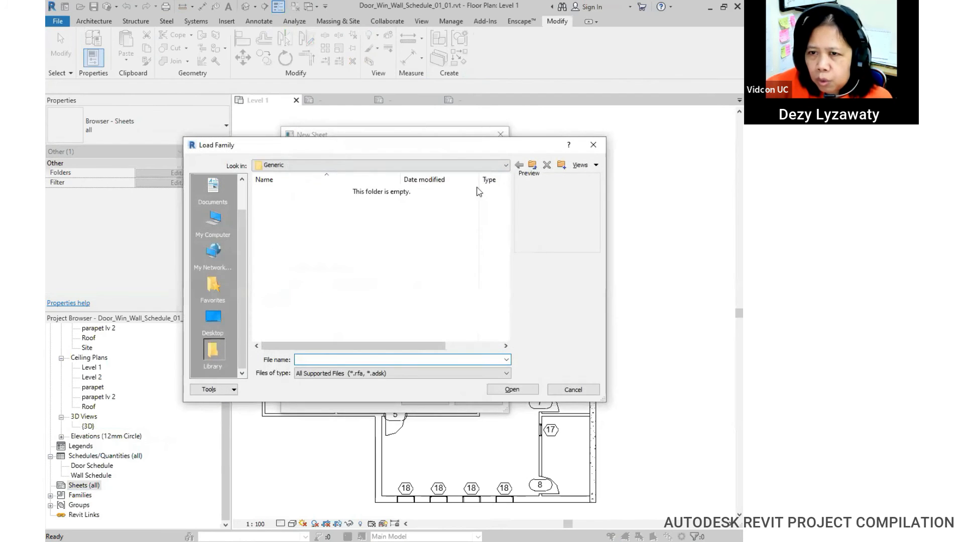
{"action": "left_click", "coordinate": [487, 166]}
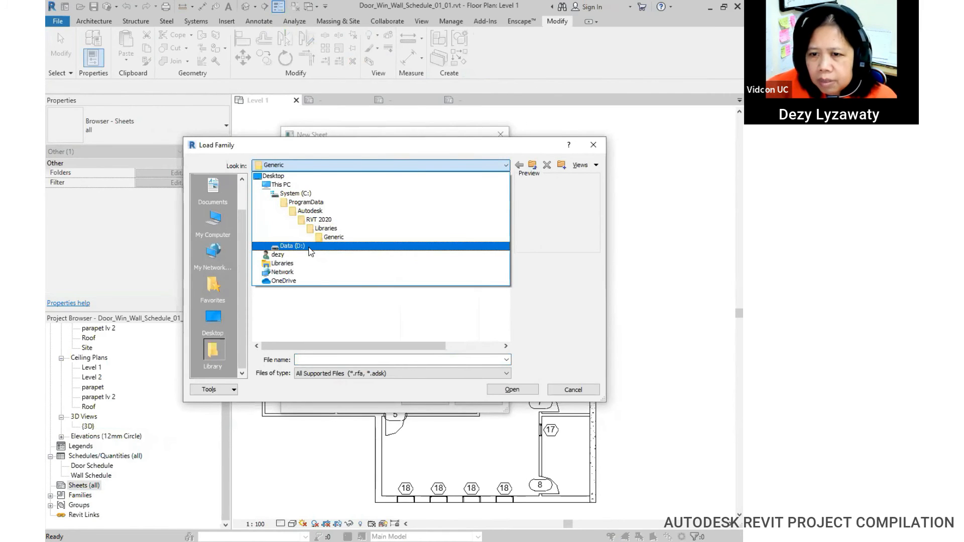
{"action": "key", "text": "ctrl"}
{"action": "key", "text": "ctrl"}
{"action": "key", "text": "ctrl"}
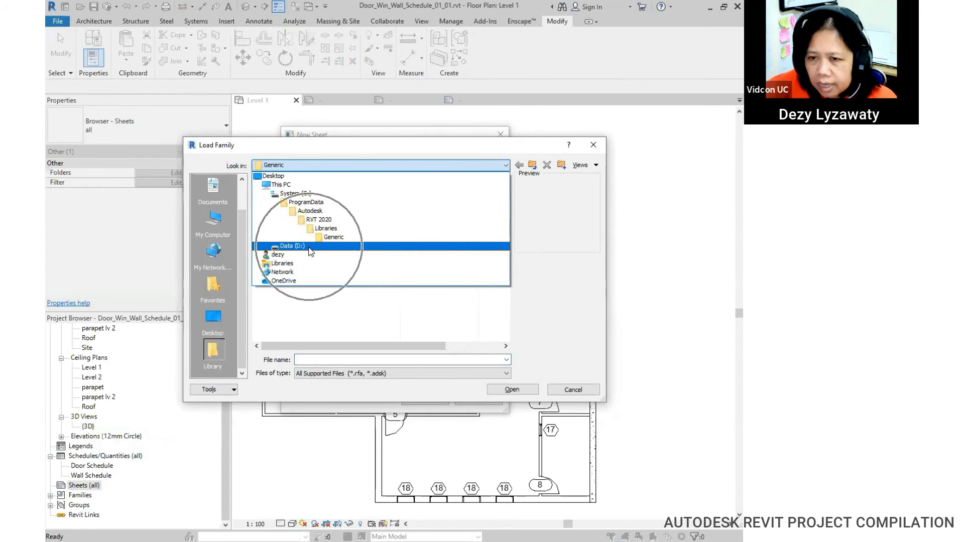
{"action": "left_click", "coordinate": [308, 246]}
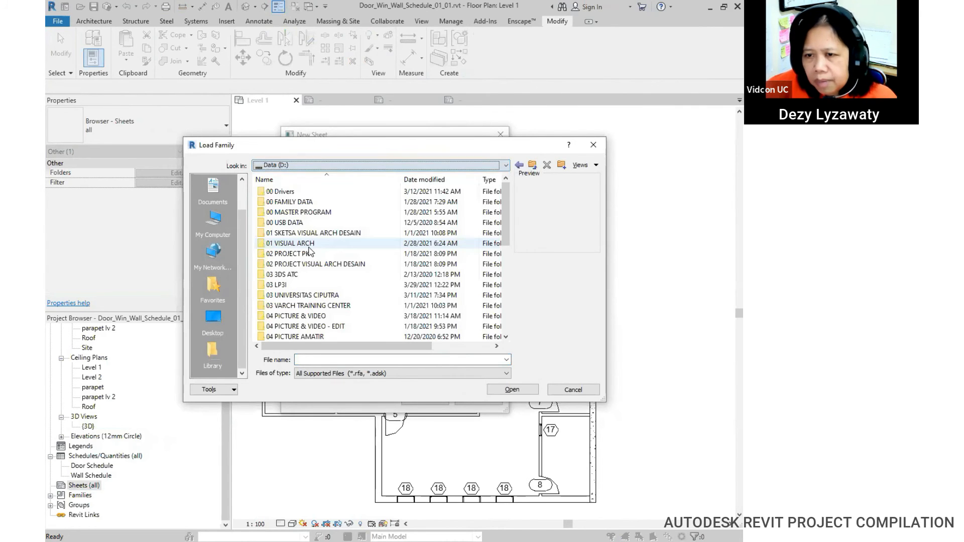
{"action": "double_click", "coordinate": [331, 296]}
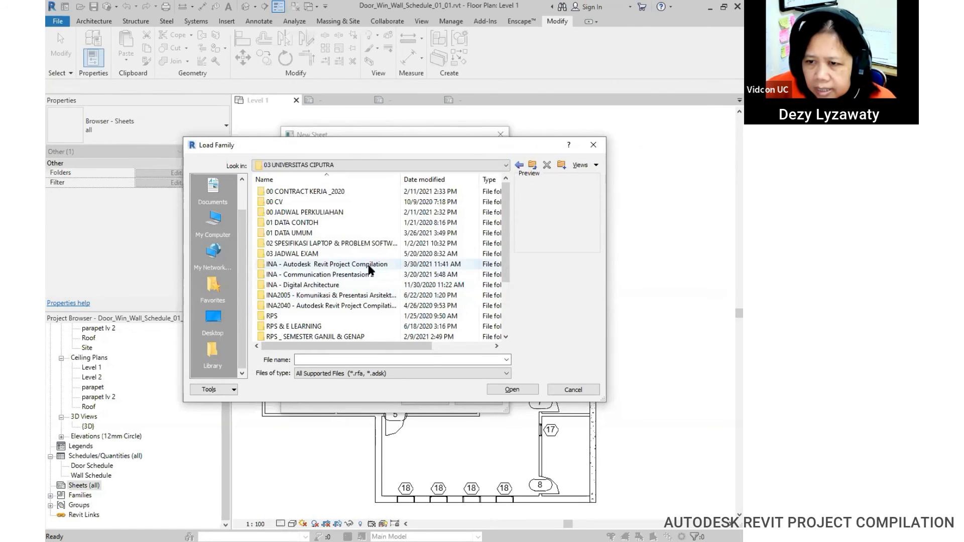
{"action": "double_click", "coordinate": [345, 264]}
{"action": "double_click", "coordinate": [343, 264]}
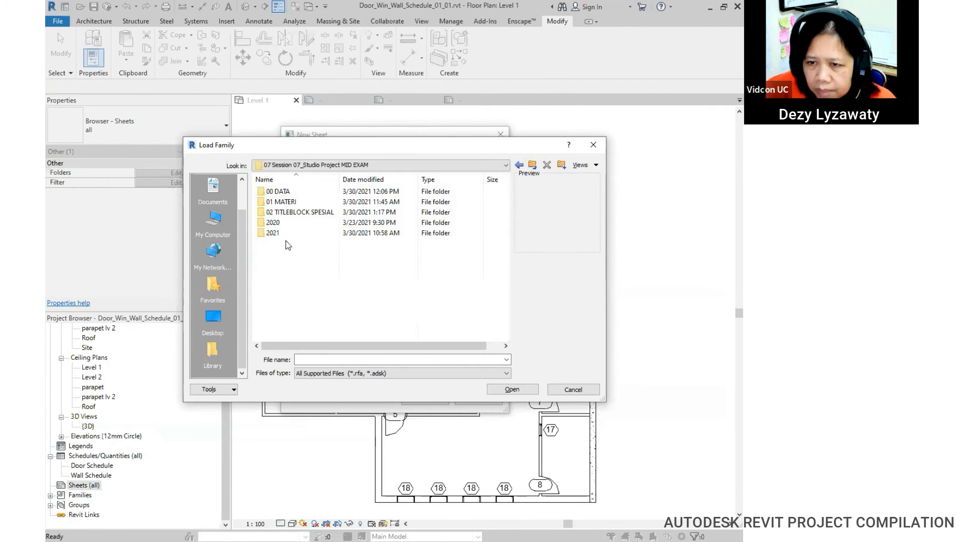
{"action": "double_click", "coordinate": [313, 212]}
{"action": "left_click", "coordinate": [321, 222]}
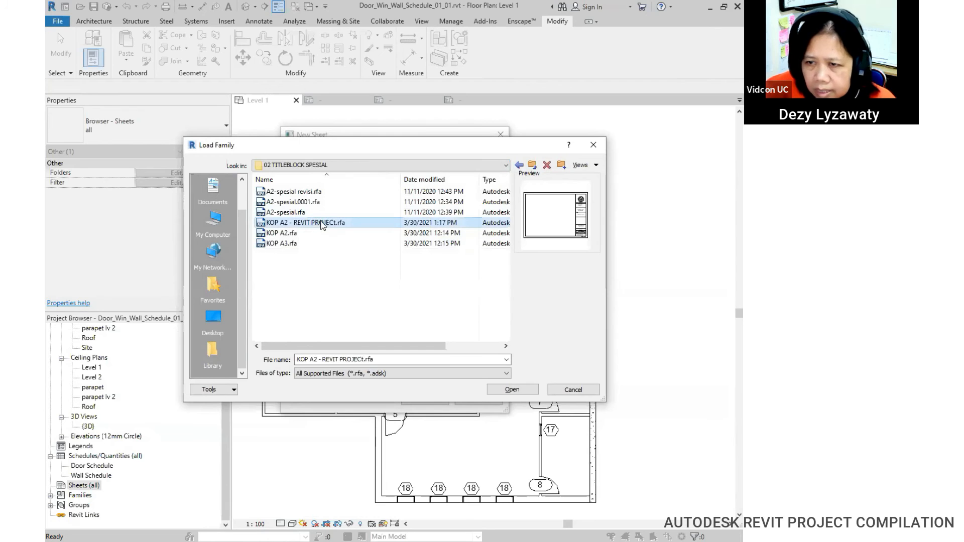
{"action": "left_click", "coordinate": [511, 390]}
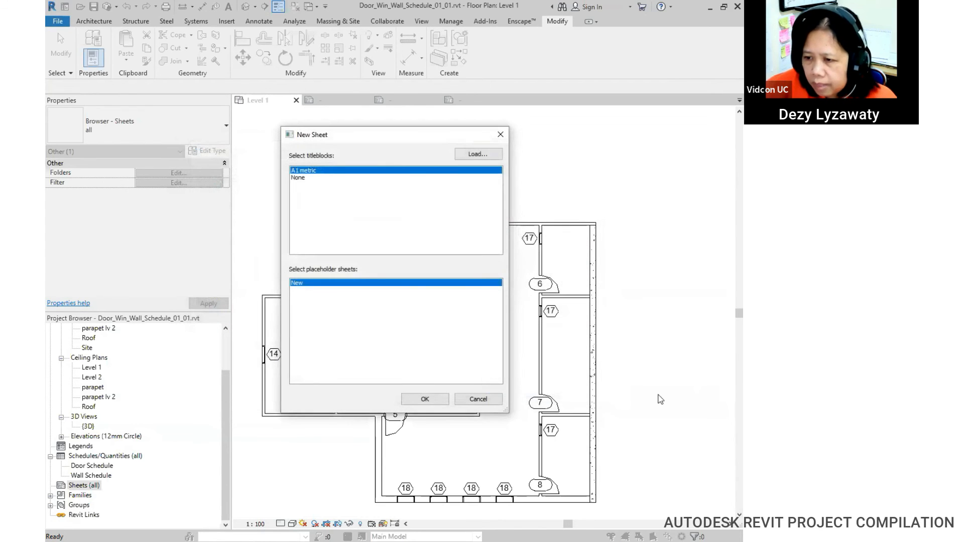
{"action": "left_click", "coordinate": [328, 180]}
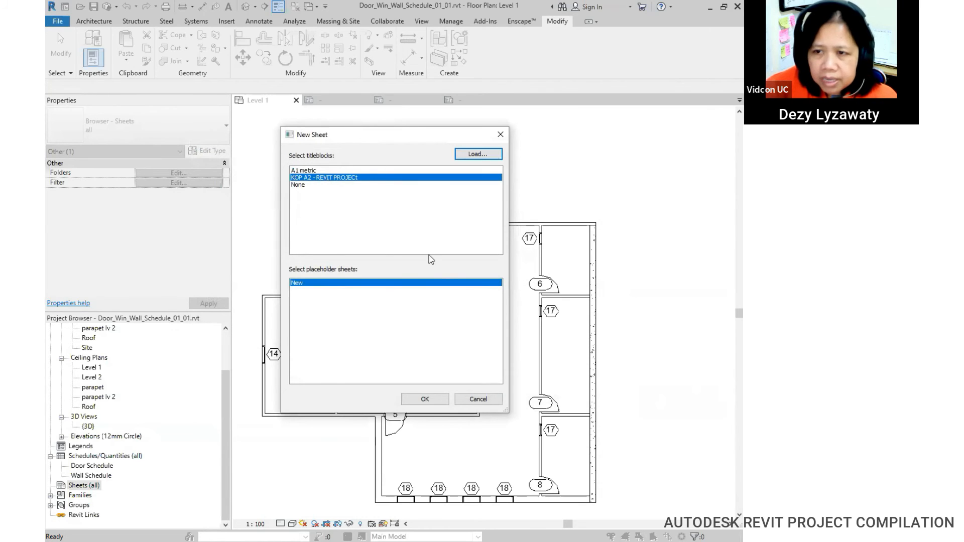
{"action": "left_click", "coordinate": [425, 399]}
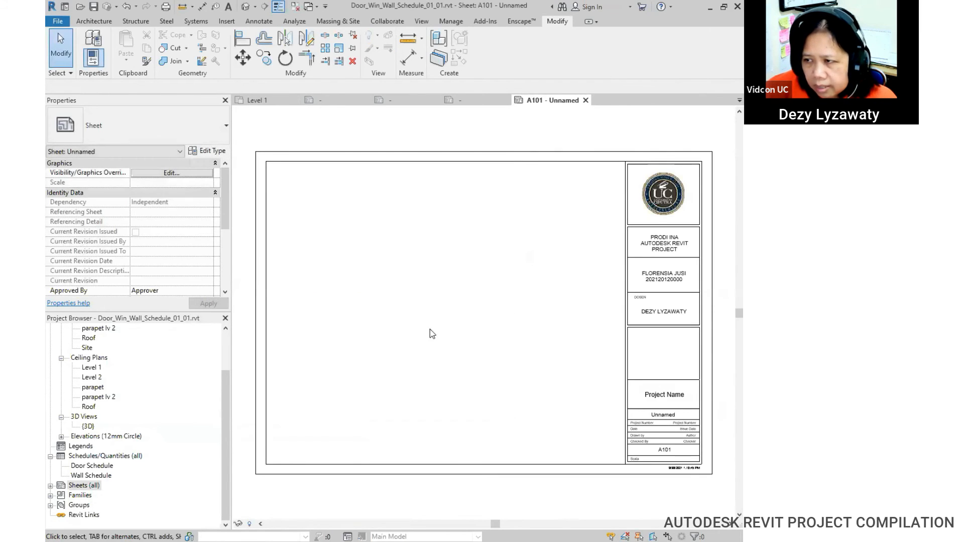
Step: Place the Door Schedule on sheet A101, widen its Cost column, and move it bottom-right
{"action": "middle_click_drag", "start_coordinate": [466, 339], "coordinate": [457, 333]}
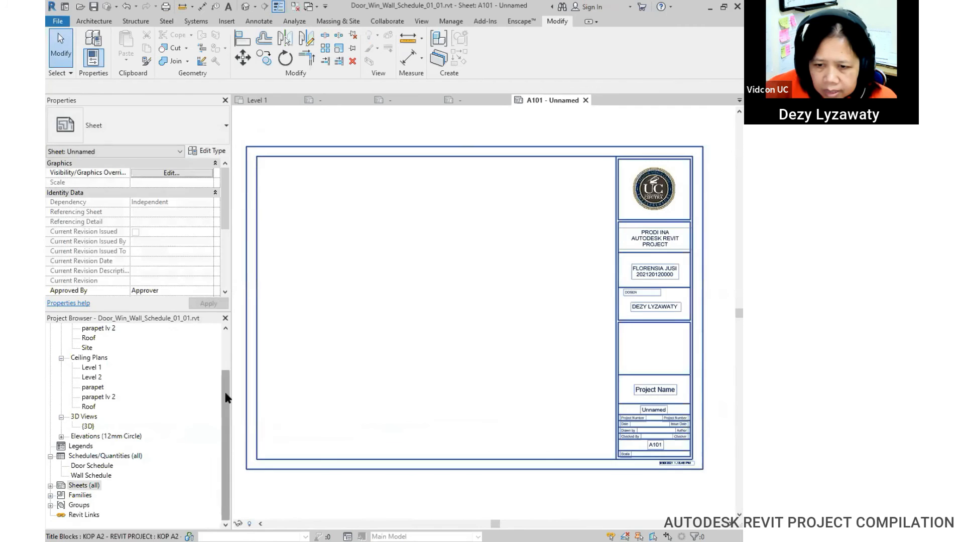
{"action": "left_click", "coordinate": [84, 485]}
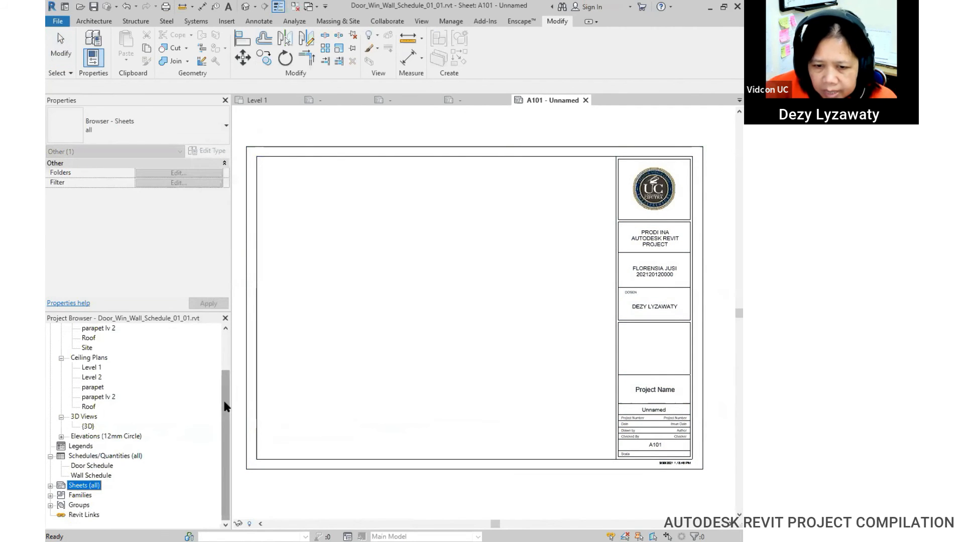
{"action": "left_click", "coordinate": [107, 466]}
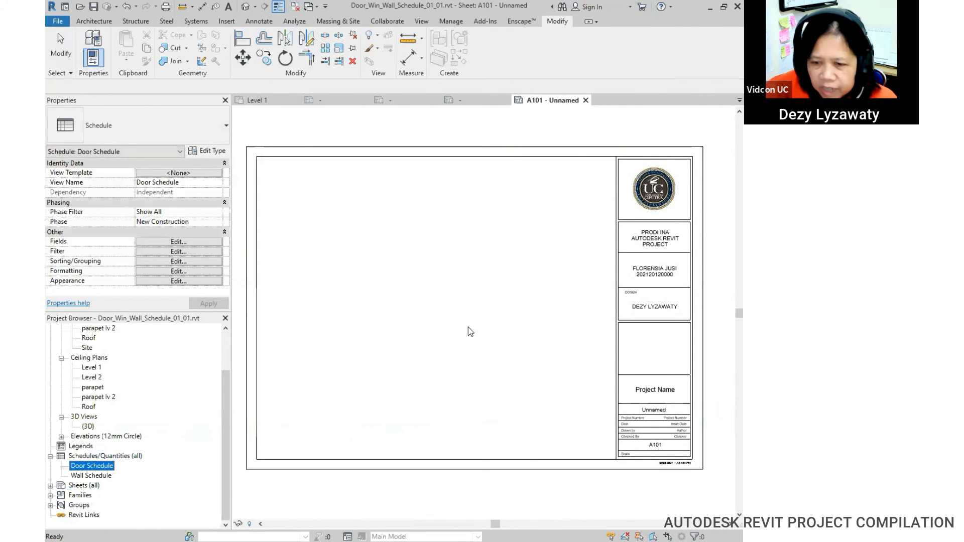
{"action": "left_click_drag", "start_coordinate": [467, 327], "coordinate": [476, 336]}
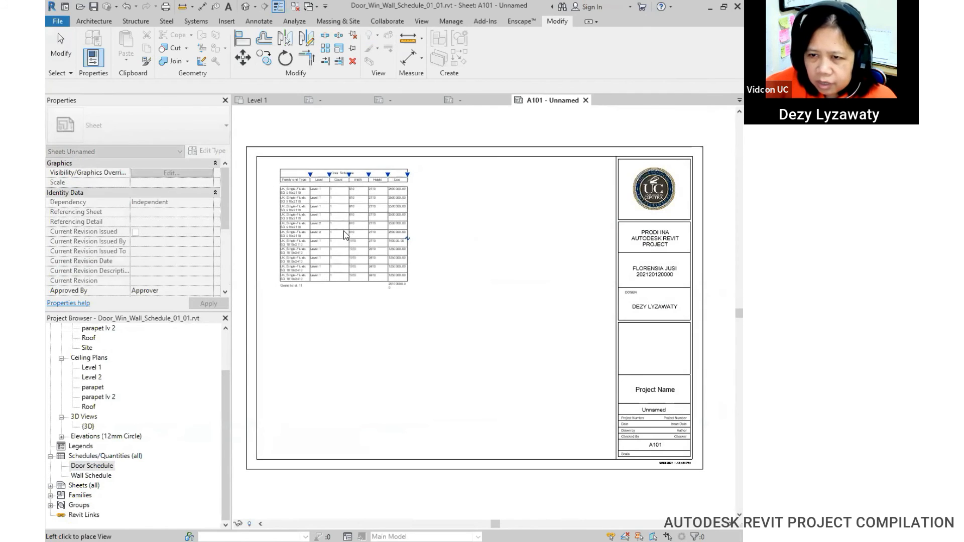
{"action": "left_click", "coordinate": [344, 235]}
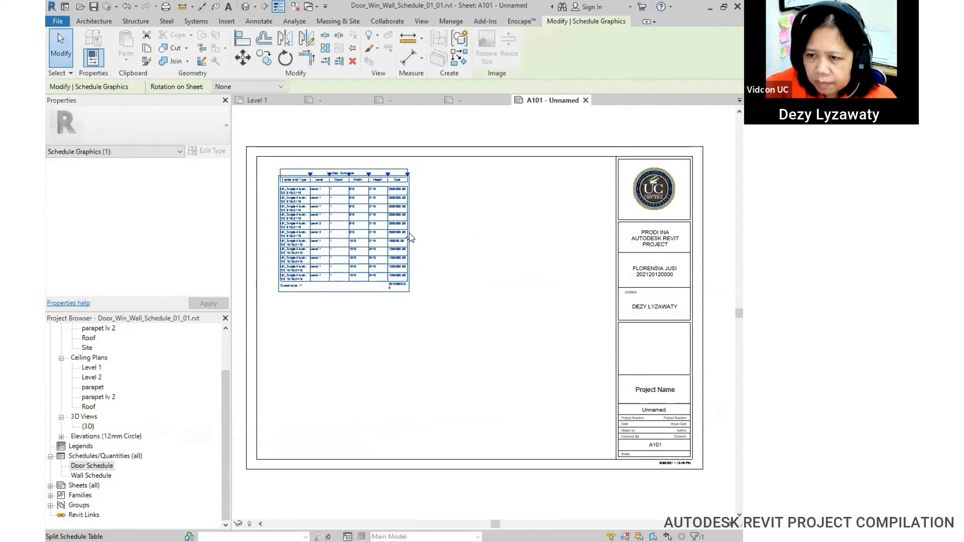
{"action": "left_click_drag", "start_coordinate": [408, 175], "coordinate": [420, 176]}
{"action": "left_click", "coordinate": [476, 211]}
{"action": "left_click", "coordinate": [385, 172]}
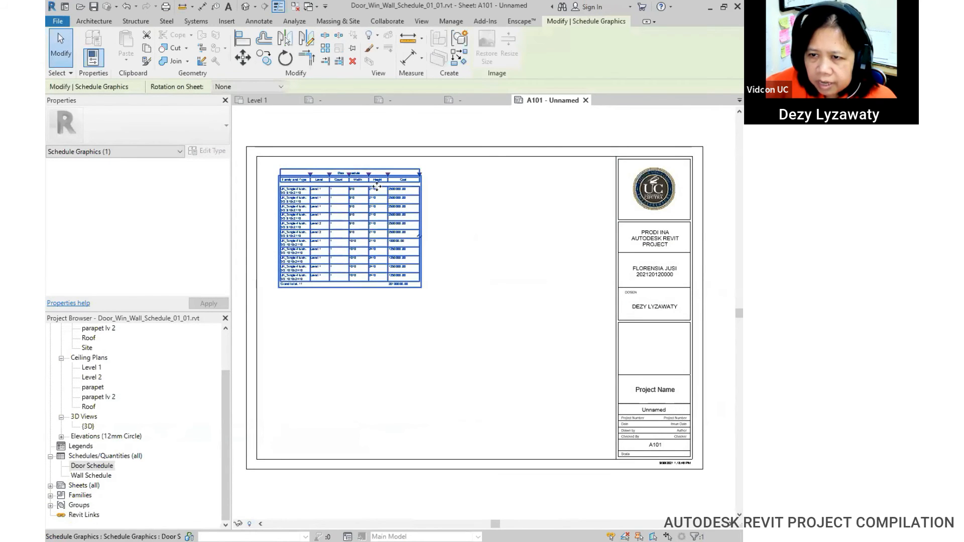
{"action": "left_click_drag", "start_coordinate": [377, 168], "coordinate": [570, 336]}
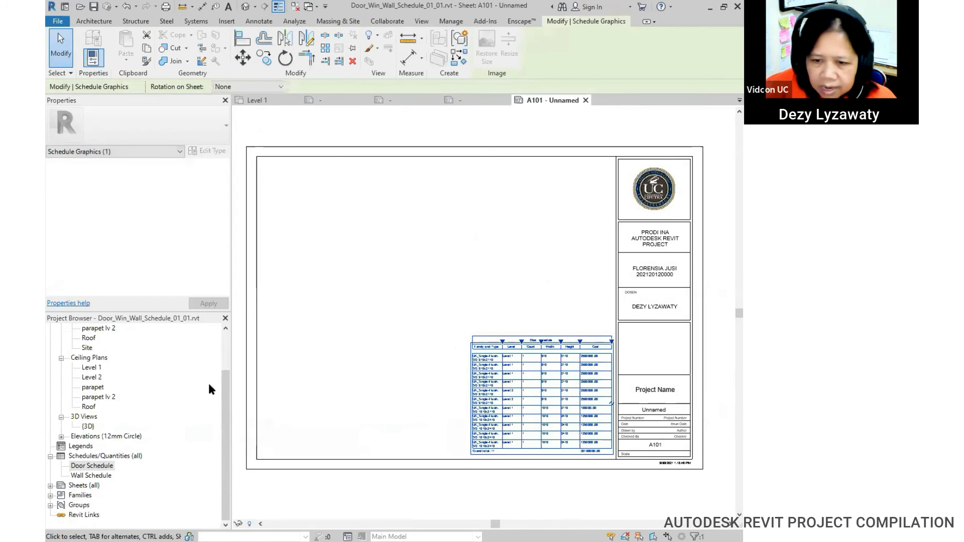
Step: Place the Level 1 floor plan on the sheet and move the door schedule up beside it
{"action": "left_click_drag", "start_coordinate": [225, 383], "coordinate": [224, 329]}
{"action": "left_click_drag", "start_coordinate": [92, 347], "coordinate": [383, 279]}
{"action": "left_click", "coordinate": [430, 283]}
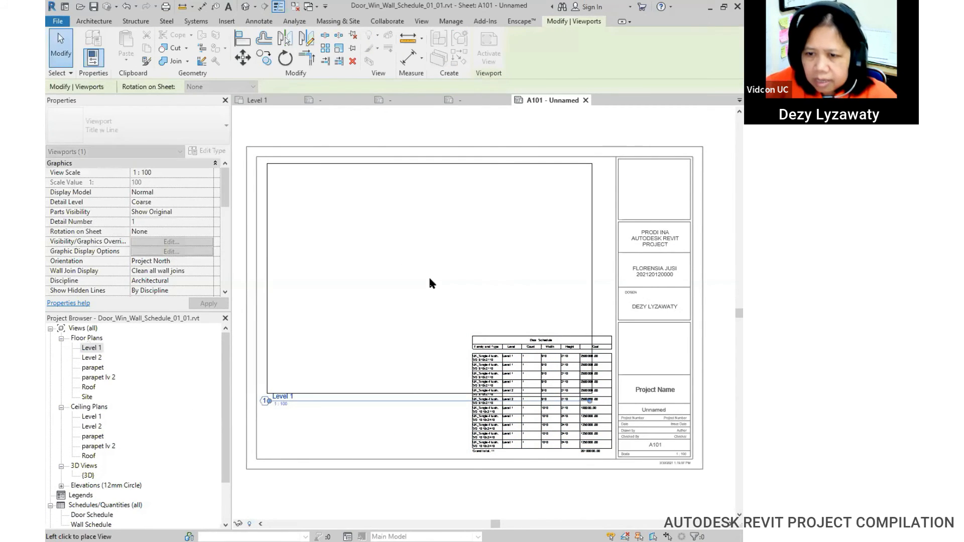
{"action": "key", "text": "Escape"}
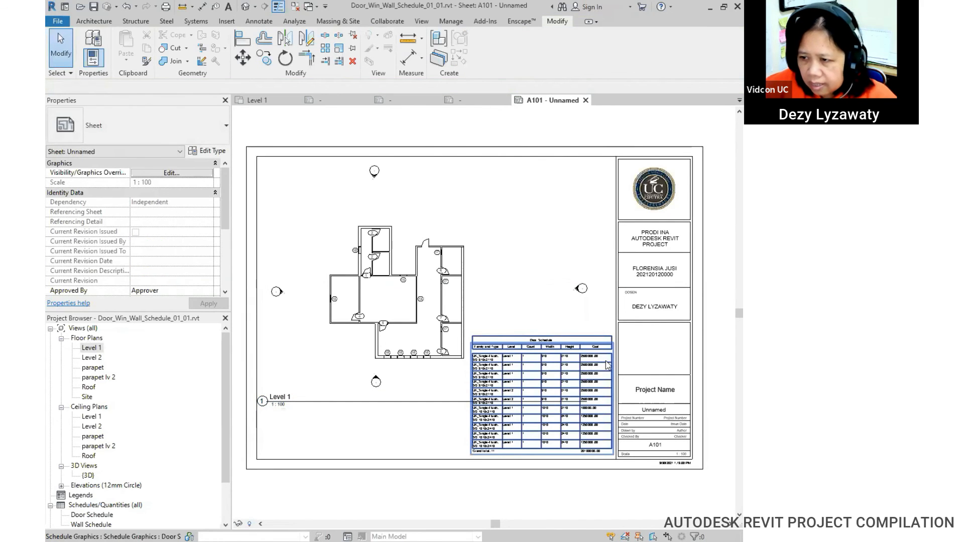
{"action": "left_click", "coordinate": [593, 339]}
{"action": "left_click_drag", "start_coordinate": [528, 339], "coordinate": [526, 245]}
Step: Change the title block's sheet name from Unnamed to 'DENAH LANTAI 1'
{"action": "scroll", "coordinate": [608, 398], "scroll_direction": "up", "scroll_amount": 5}
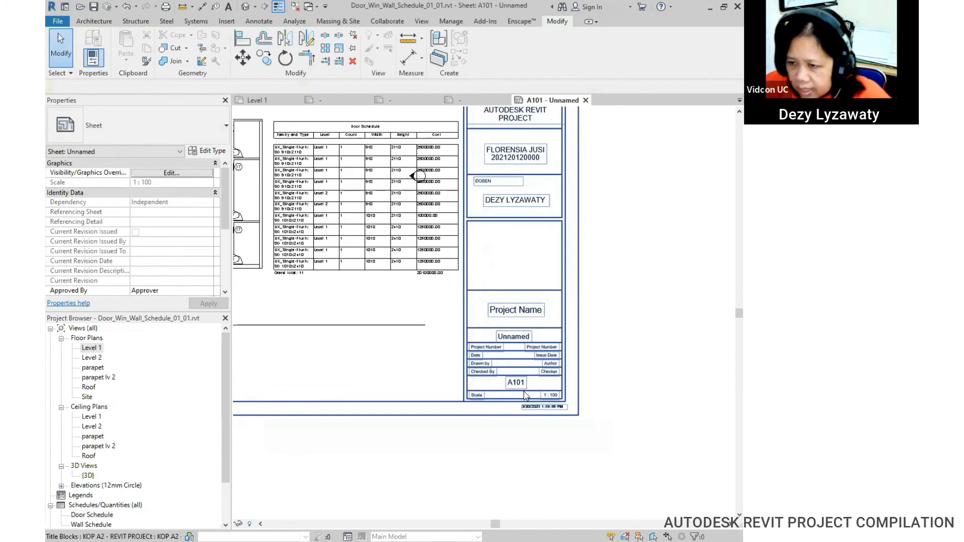
{"action": "middle_click_drag", "start_coordinate": [622, 392], "coordinate": [634, 408]}
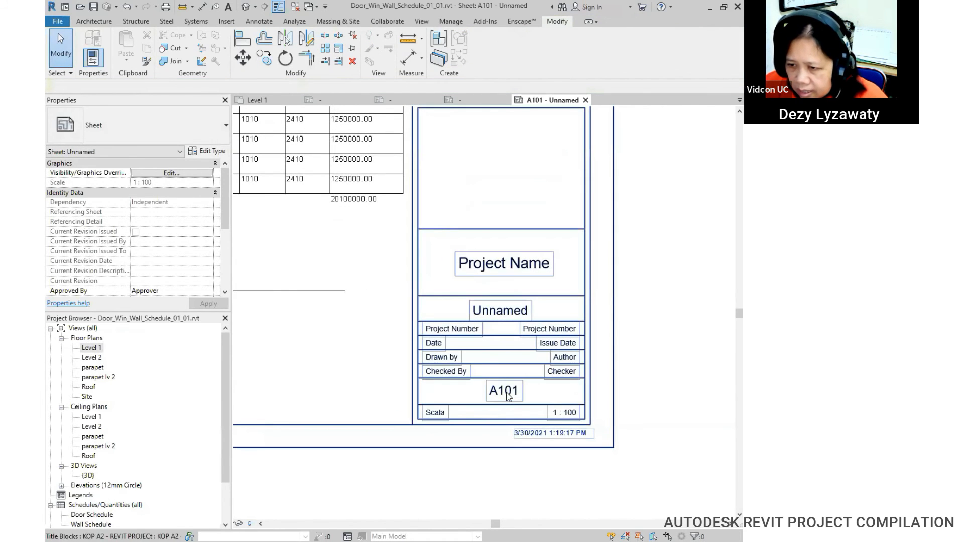
{"action": "scroll", "coordinate": [71, 507], "scroll_direction": "down", "scroll_amount": 2}
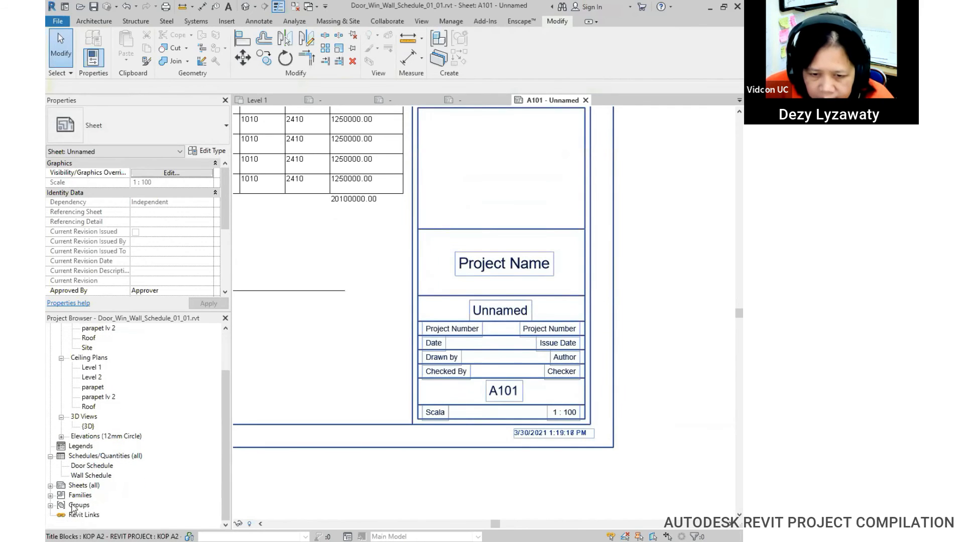
{"action": "left_click", "coordinate": [50, 485]}
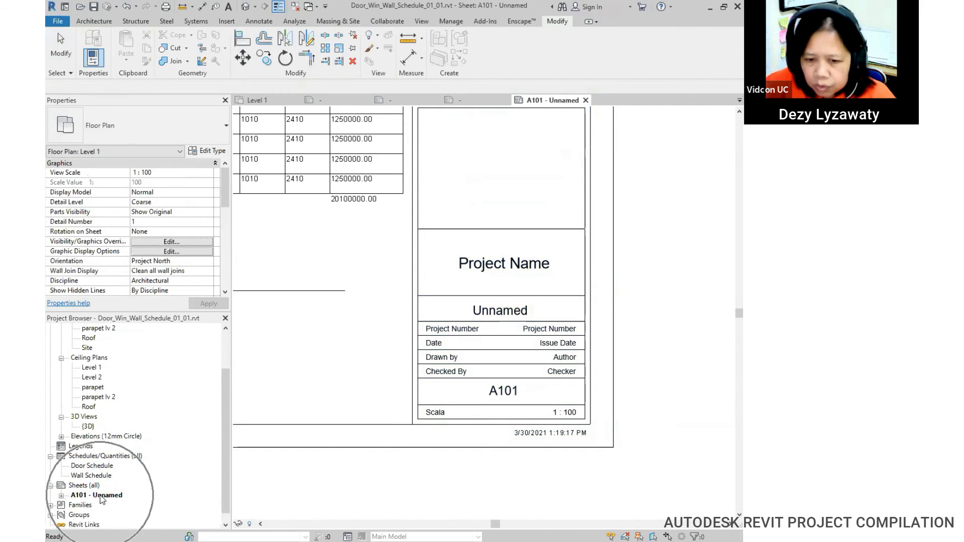
{"action": "left_click", "coordinate": [510, 314]}
{"action": "left_click", "coordinate": [512, 312]}
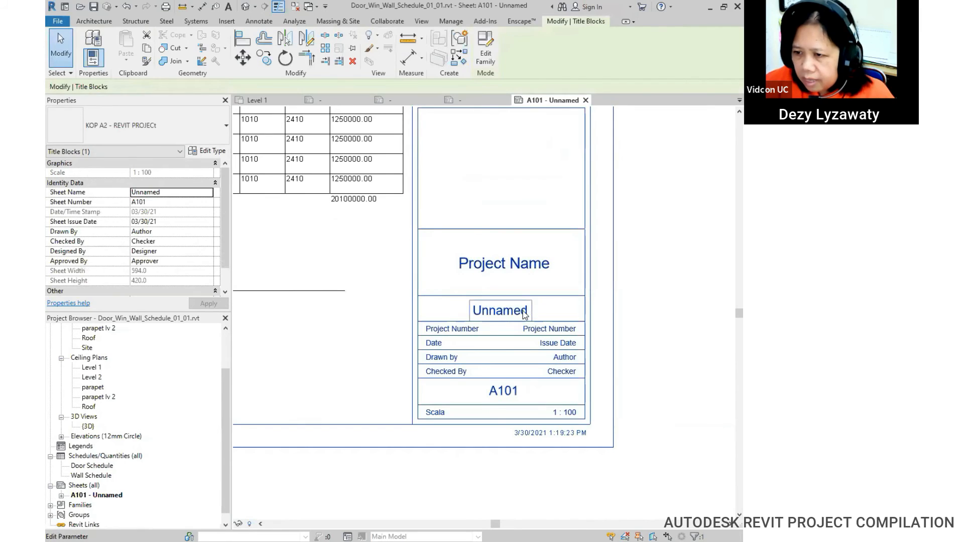
{"action": "type", "text": "DENAH I"}
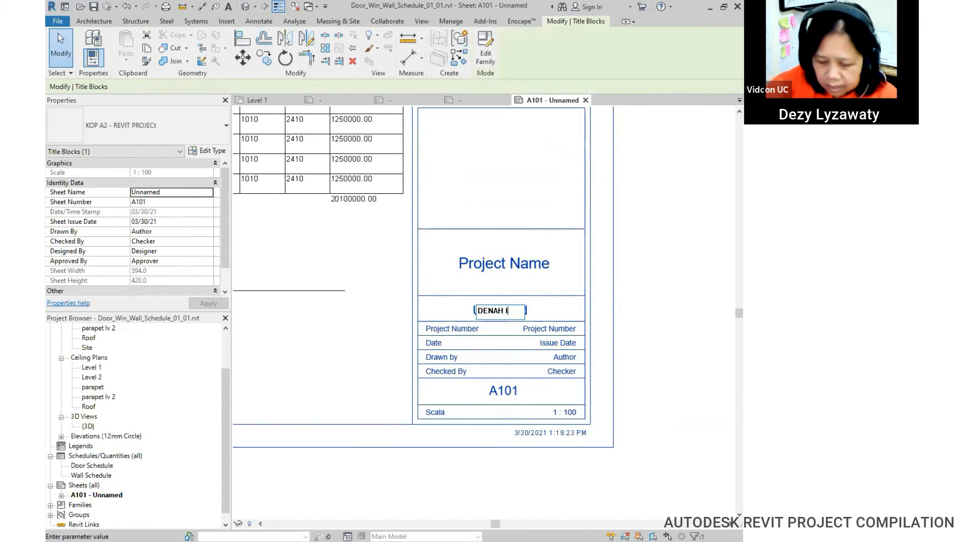
{"action": "type", "text": "ATANT"}
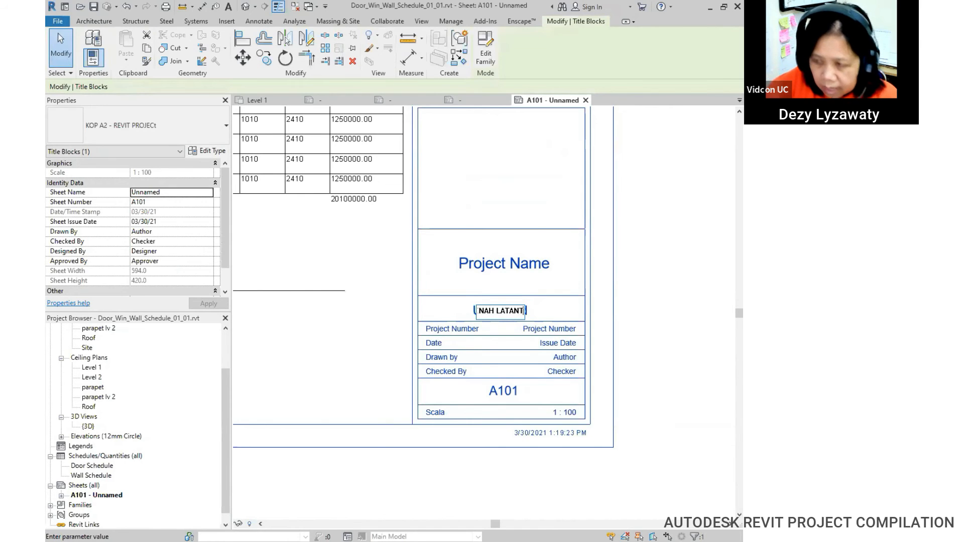
{"action": "key", "text": "BackSpace"}
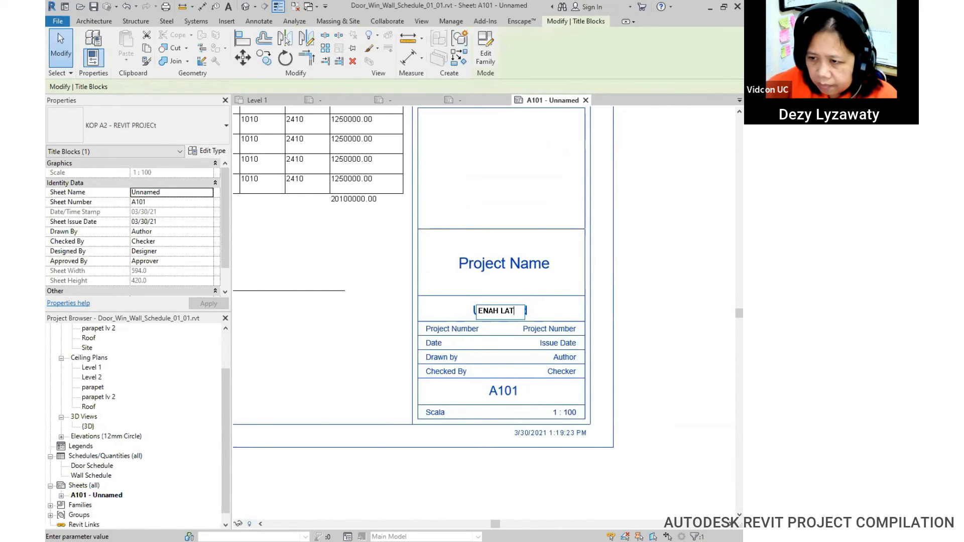
{"action": "type", "text": "NTAI 1"}
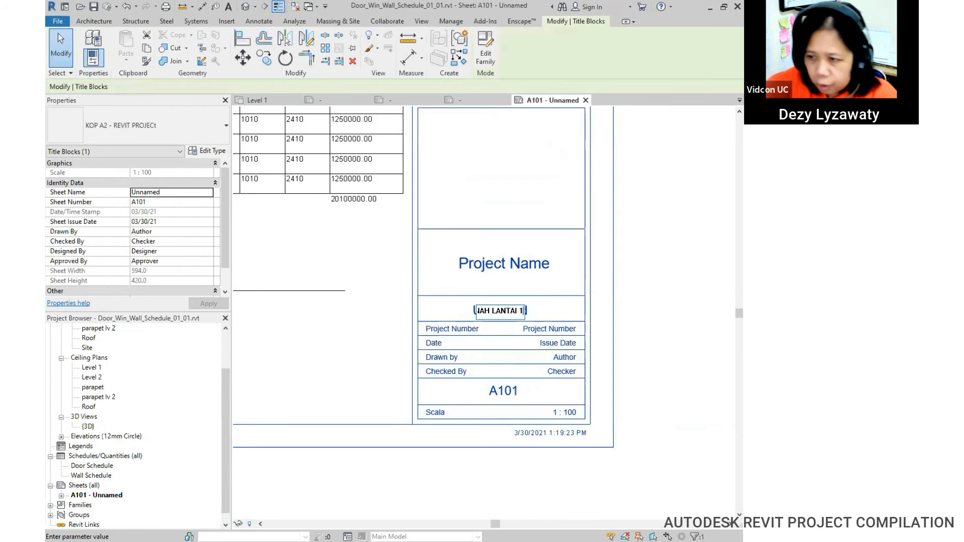
Step: Trim the sheet name down to 'DENAH'
{"action": "scroll", "coordinate": [630, 286], "scroll_direction": "up", "scroll_amount": 1}
{"action": "left_click", "coordinate": [700, 296]}
{"action": "scroll", "coordinate": [596, 302], "scroll_direction": "down", "scroll_amount": 2}
{"action": "scroll", "coordinate": [515, 323], "scroll_direction": "up", "scroll_amount": 1}
{"action": "left_click", "coordinate": [545, 314]}
{"action": "left_click_drag", "start_coordinate": [506, 312], "coordinate": [597, 307]}
{"action": "key", "text": "BackSpace"}
{"action": "left_click", "coordinate": [653, 309]}
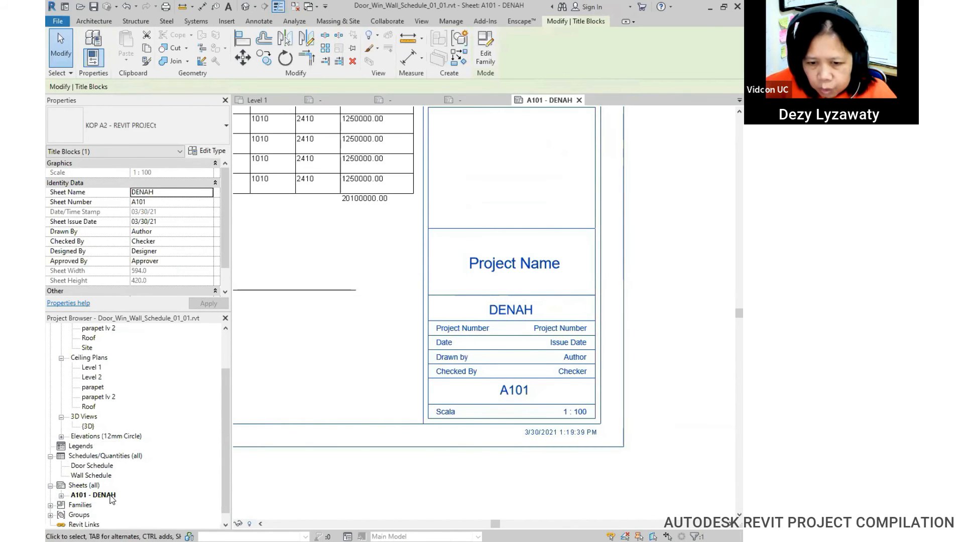
Step: Set the title block's Project Name to 'TUGAS 3'
{"action": "left_click", "coordinate": [509, 263]}
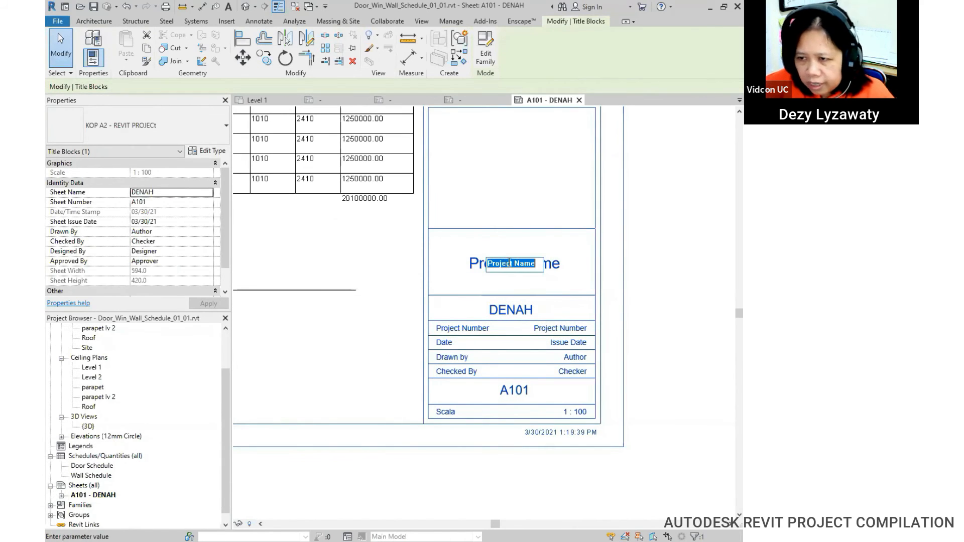
{"action": "left_click", "coordinate": [542, 282]}
{"action": "left_click", "coordinate": [527, 267]}
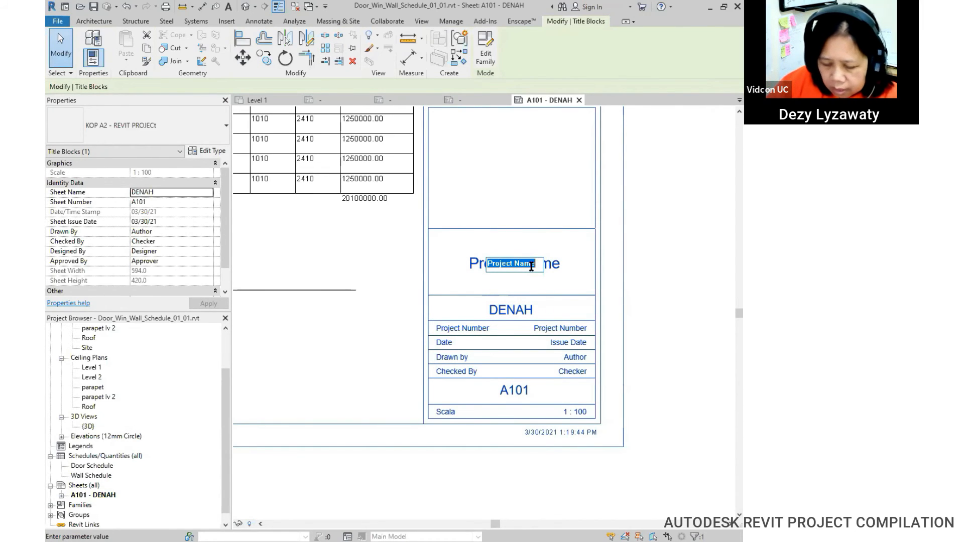
{"action": "type", "text": "TU"}
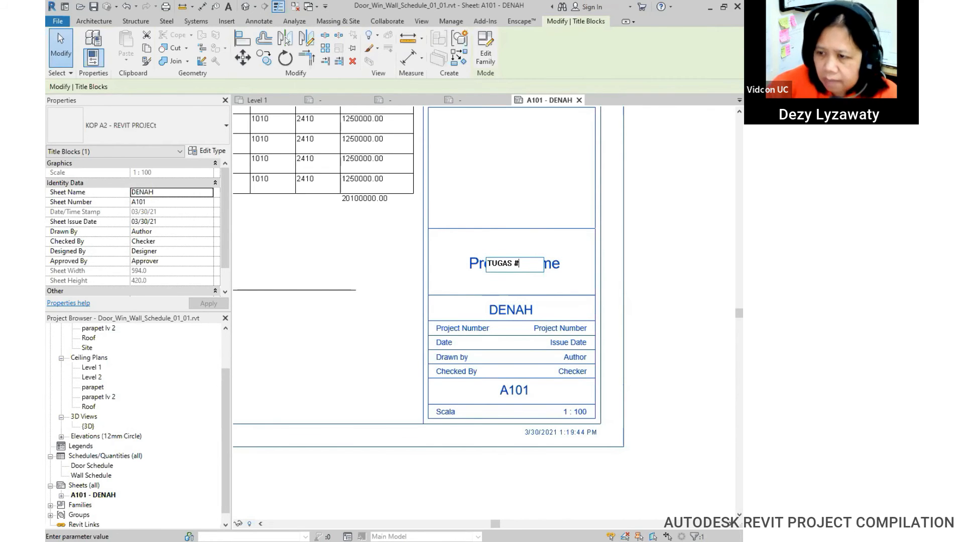
{"action": "type", "text": "GAS #"}
{"action": "key", "text": "BackSpace"}
{"action": "type", "text": "3"}
{"action": "left_click", "coordinate": [640, 303]}
Step: Set the project number to 001 and the date to 30 MARET 2021
{"action": "middle_click_drag", "start_coordinate": [624, 387], "coordinate": [631, 314]}
{"action": "left_click", "coordinate": [578, 260]}
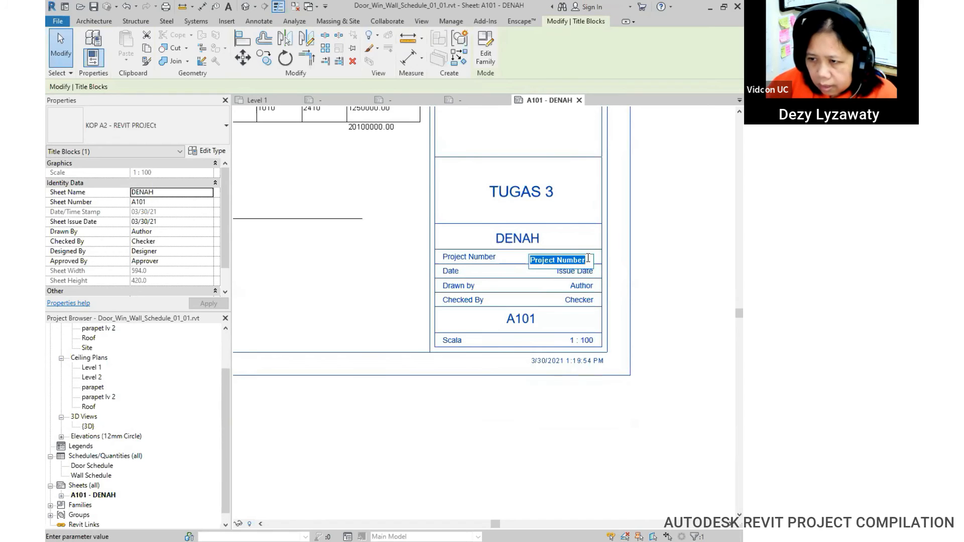
{"action": "type", "text": "001"}
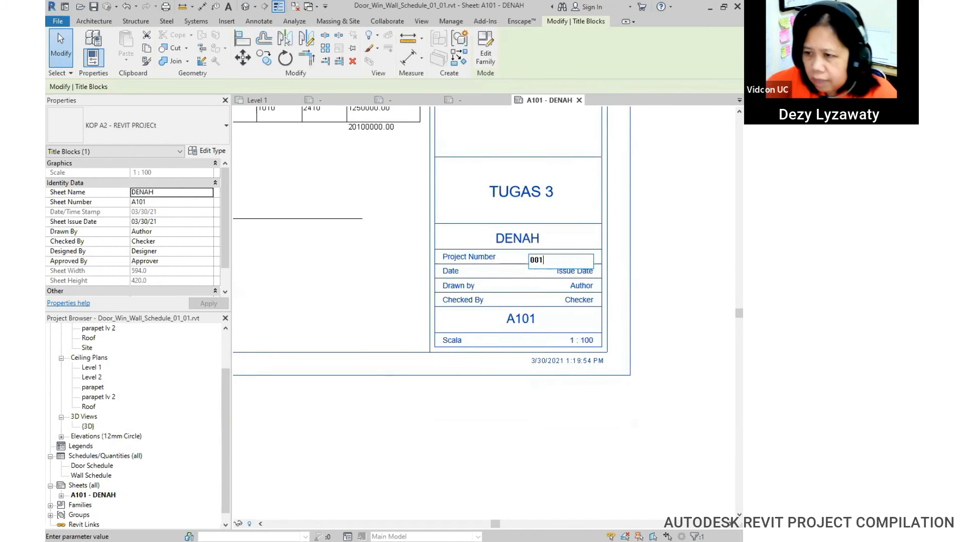
{"action": "left_click", "coordinate": [577, 271]}
{"action": "left_click", "coordinate": [579, 271]}
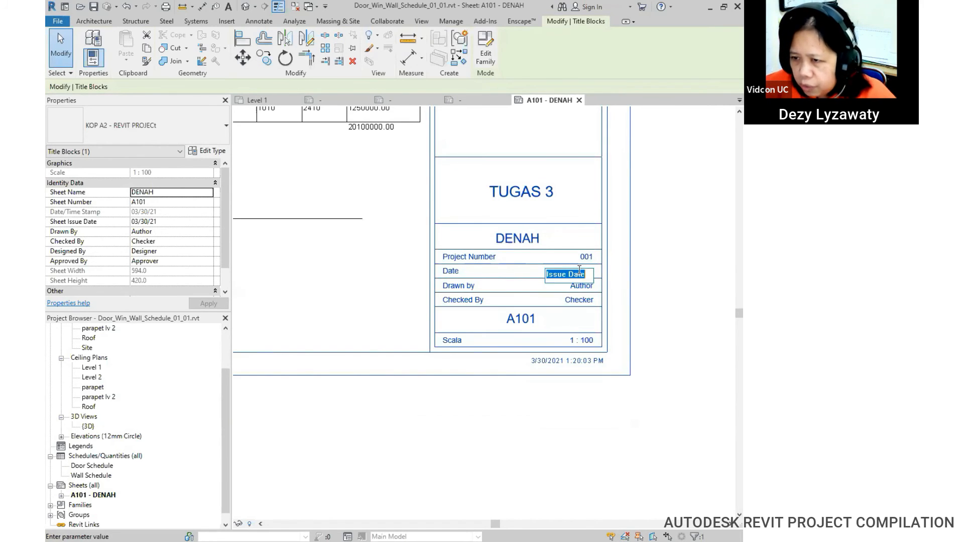
{"action": "type", "text": "30"}
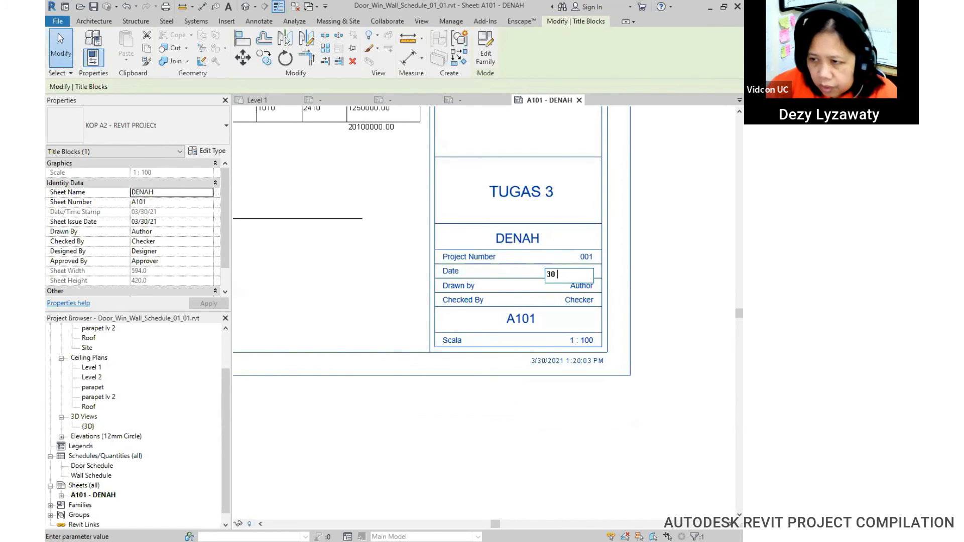
{"action": "type", "text": " MARET 2021"}
{"action": "key", "text": "Return"}
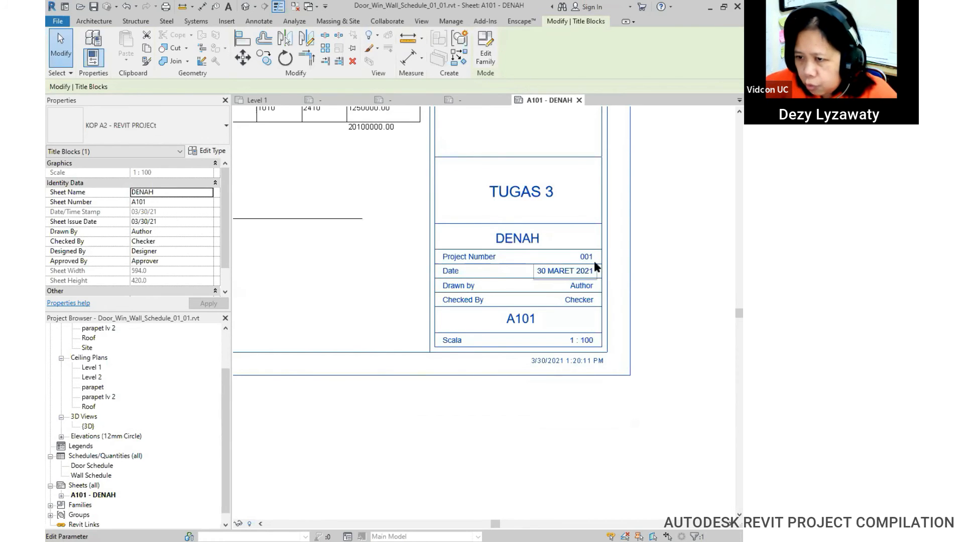
Step: Fill in the Drawn by and Checked By fields with the drawer's and checker's names
{"action": "key", "text": "Escape"}
{"action": "left_click", "coordinate": [604, 307]}
{"action": "left_click", "coordinate": [585, 287]}
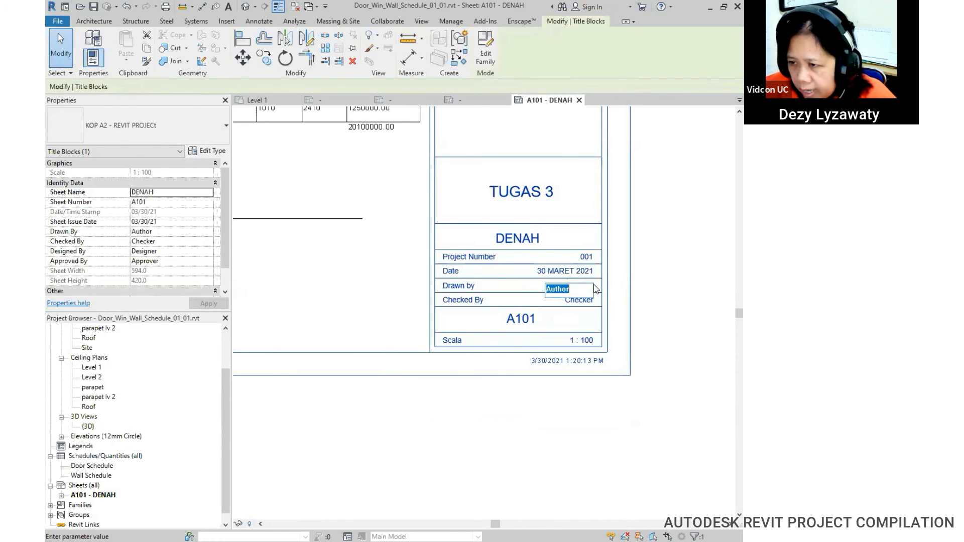
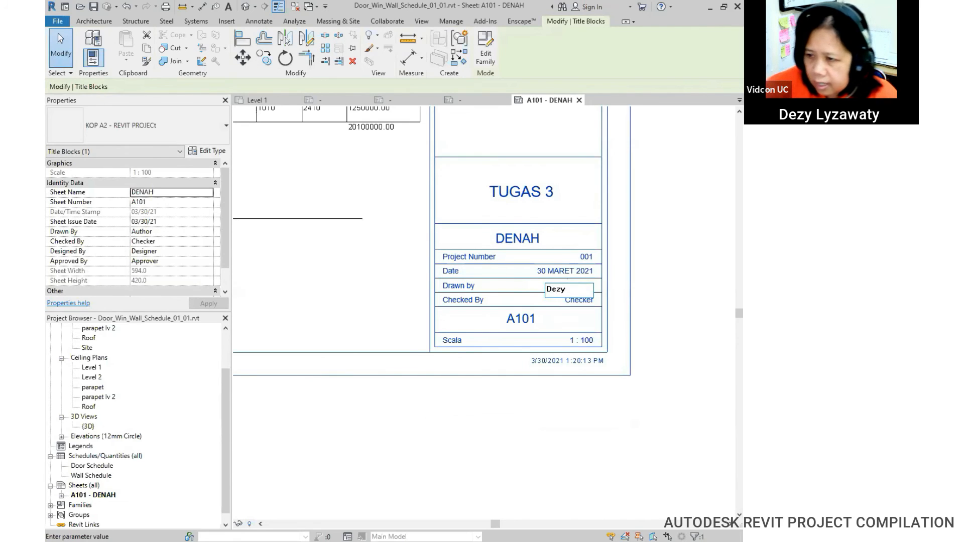
{"action": "key", "text": "Return"}
{"action": "left_click", "coordinate": [578, 301]}
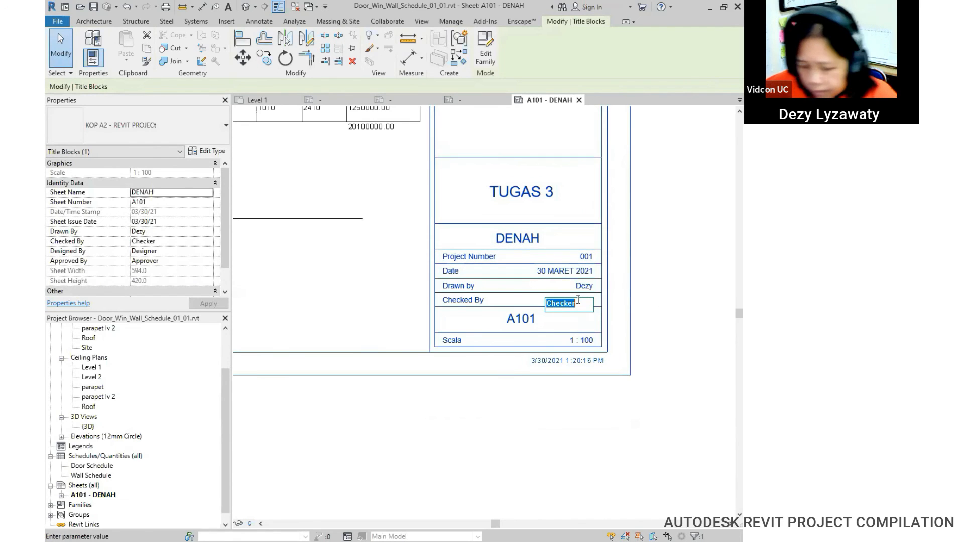
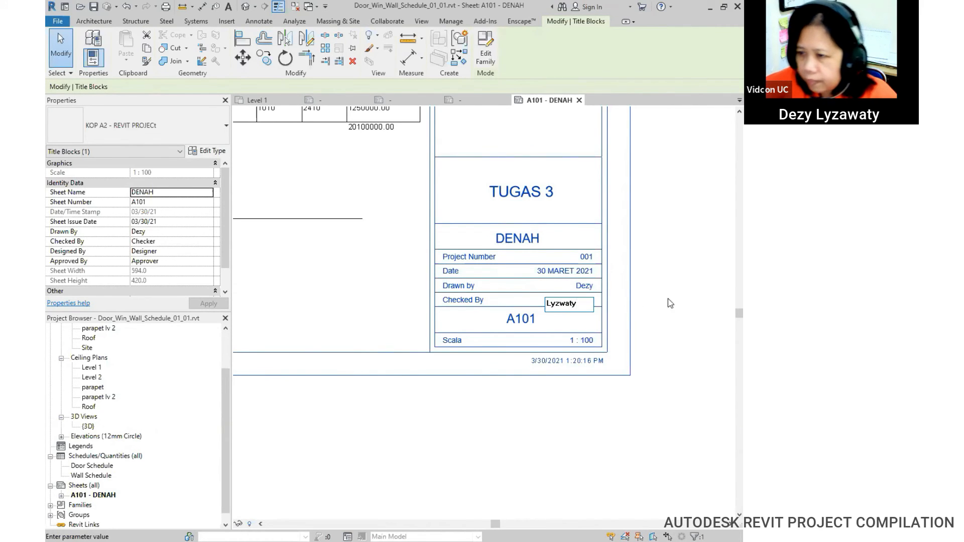
{"action": "key", "text": "Return"}
{"action": "scroll", "coordinate": [578, 393], "scroll_direction": "down", "scroll_amount": 4}
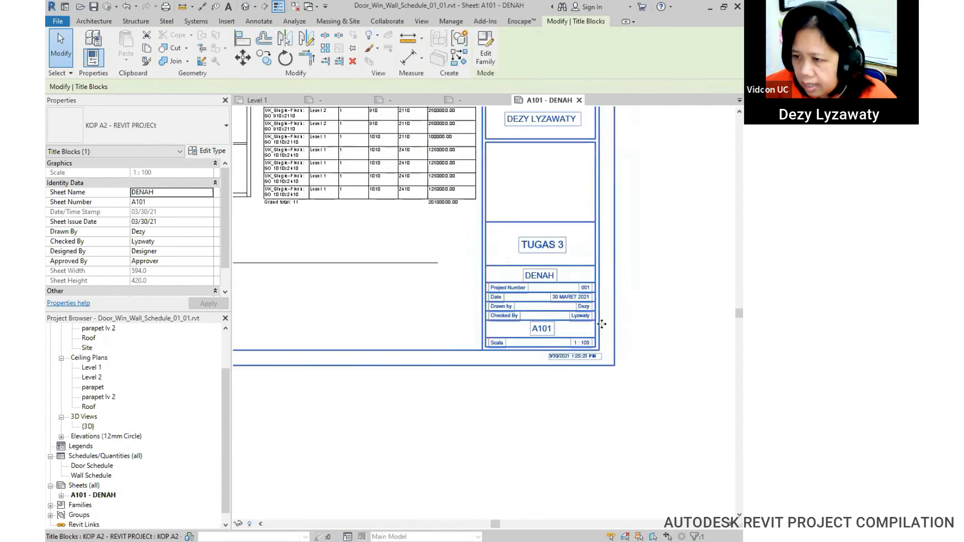
{"action": "middle_click_drag", "start_coordinate": [567, 328], "coordinate": [568, 279]}
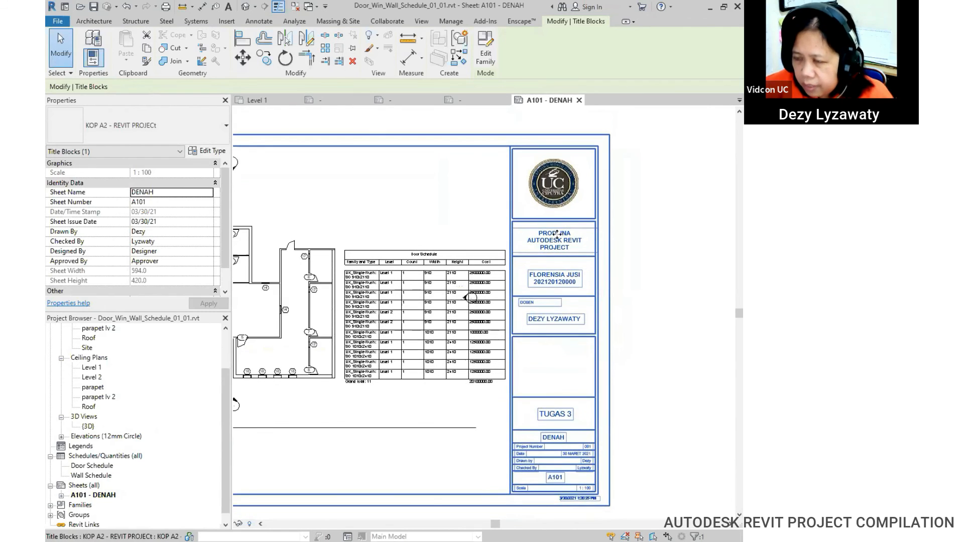
{"action": "scroll", "coordinate": [557, 234], "scroll_direction": "down", "scroll_amount": 1}
{"action": "middle_click_drag", "start_coordinate": [539, 368], "coordinate": [604, 359]}
{"action": "scroll", "coordinate": [600, 326], "scroll_direction": "up", "scroll_amount": 1}
{"action": "scroll", "coordinate": [604, 324], "scroll_direction": "down", "scroll_amount": 1}
{"action": "middle_click_drag", "start_coordinate": [577, 328], "coordinate": [574, 341]}
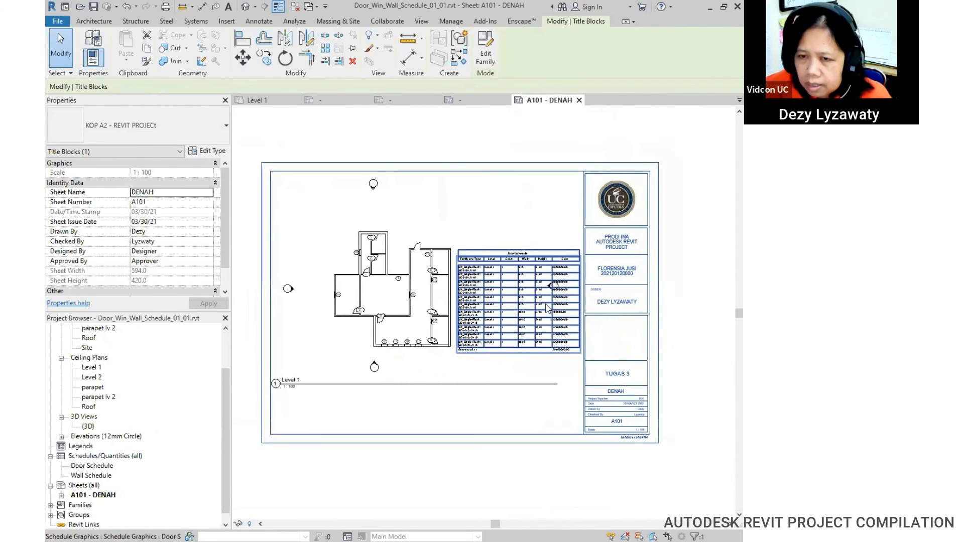
{"action": "middle_click_drag", "start_coordinate": [547, 307], "coordinate": [535, 311]}
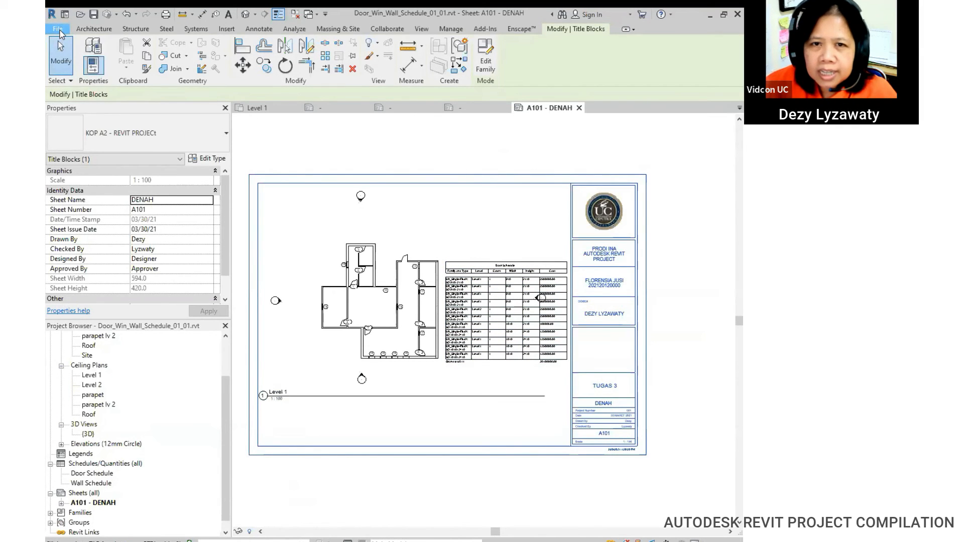
Step: Choose File > Open > Family, picking 'Do not save and set reminder intervals' and confirming Options
{"action": "left_click", "coordinate": [58, 31]}
{"action": "mouse_move", "coordinate": [84, 99]}
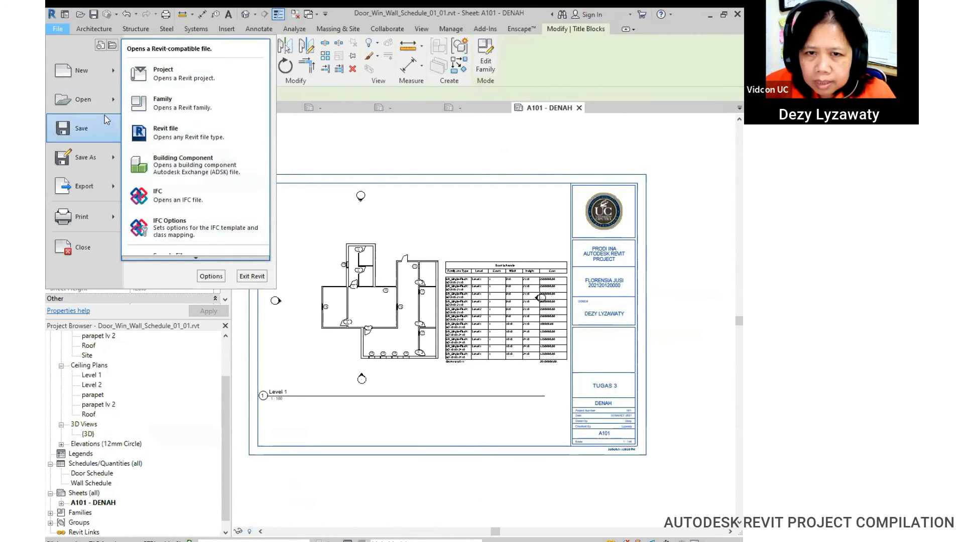
{"action": "left_click", "coordinate": [198, 107]}
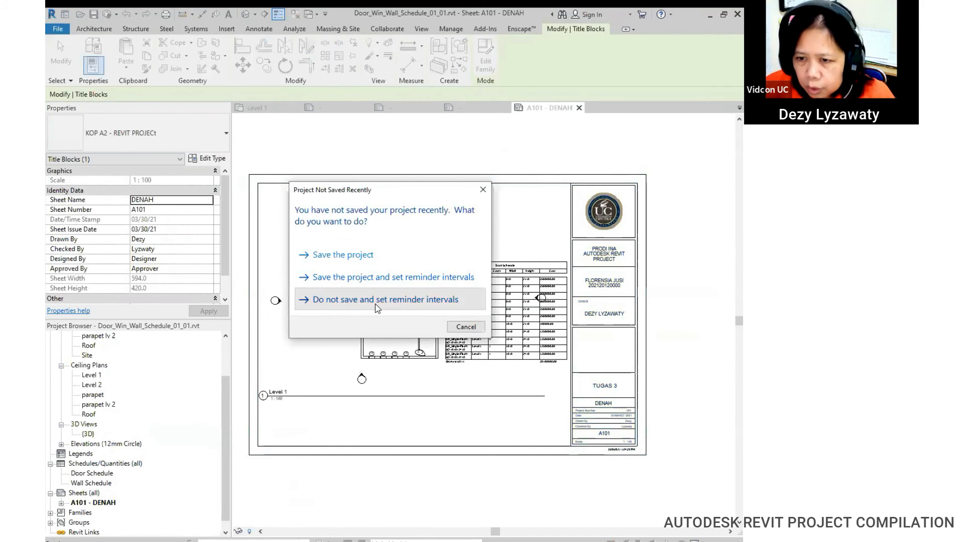
{"action": "left_click", "coordinate": [375, 301]}
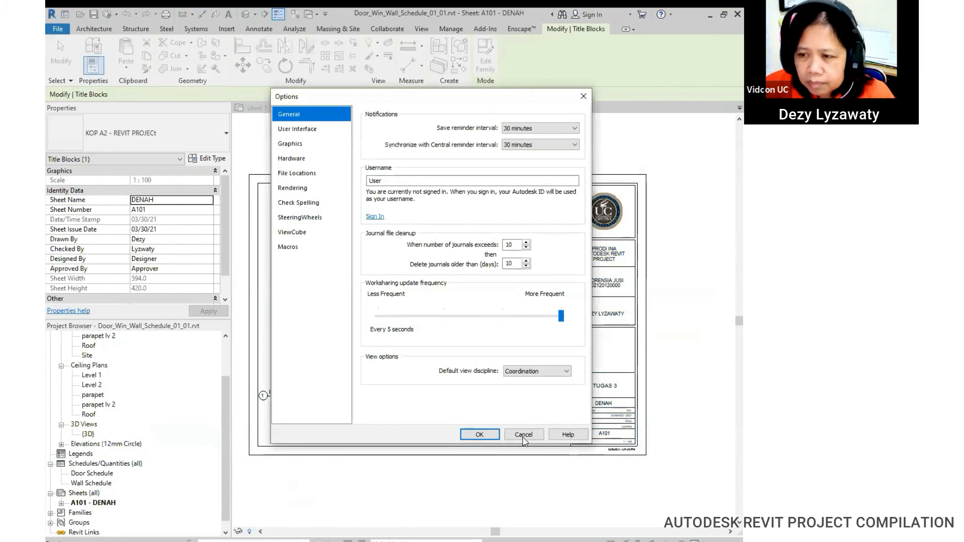
{"action": "left_click", "coordinate": [495, 433]}
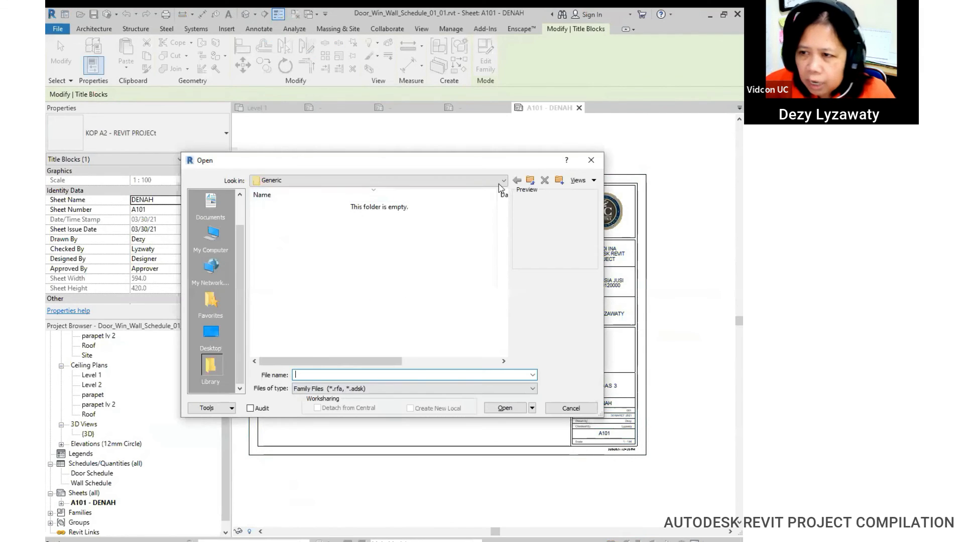
Step: Browse from Generic to US Metric > Titleblocks and open A1 metric.rfa
{"action": "left_click", "coordinate": [530, 181]}
{"action": "left_click", "coordinate": [286, 208]}
{"action": "double_click", "coordinate": [286, 207]}
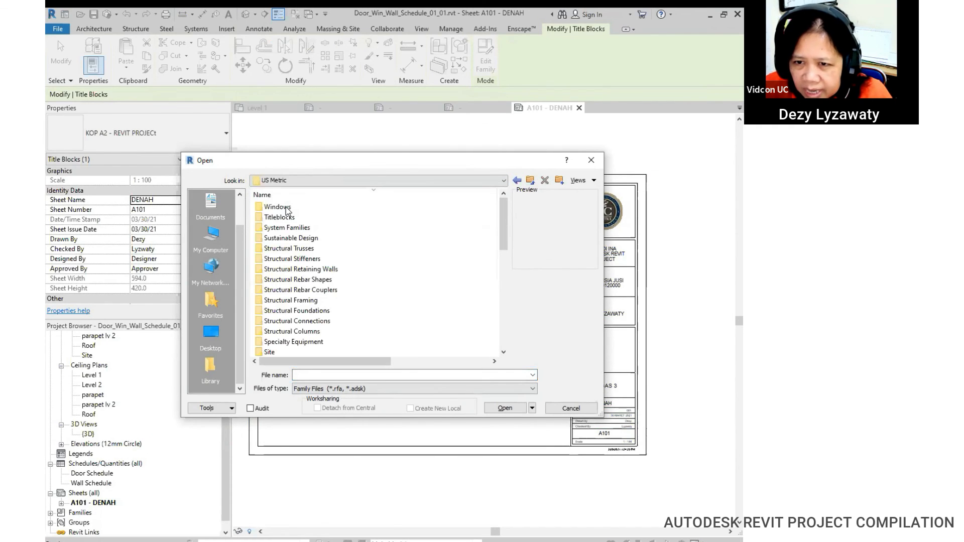
{"action": "scroll", "coordinate": [321, 320], "scroll_direction": "down", "scroll_amount": 10}
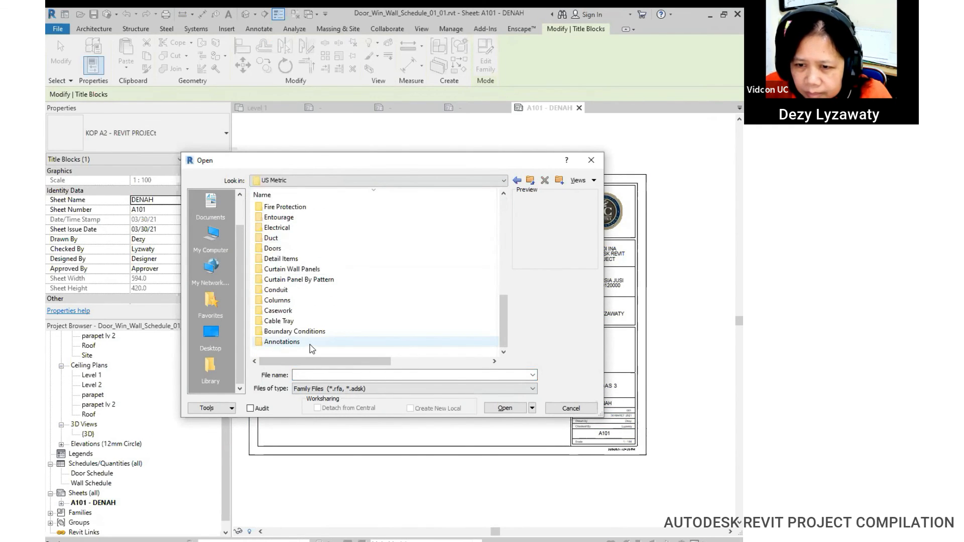
{"action": "scroll", "coordinate": [286, 261], "scroll_direction": "up", "scroll_amount": 7}
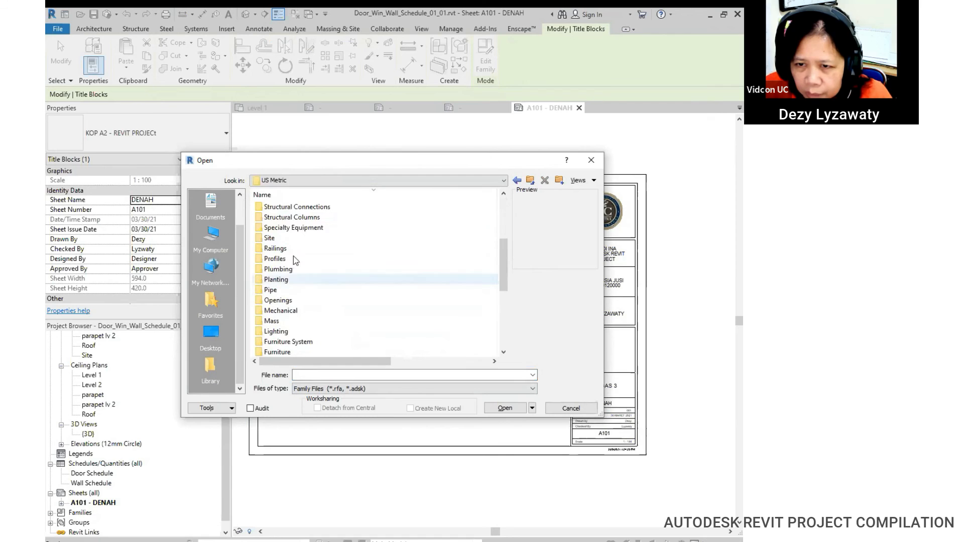
{"action": "scroll", "coordinate": [285, 250], "scroll_direction": "up", "scroll_amount": 2}
{"action": "double_click", "coordinate": [283, 217]}
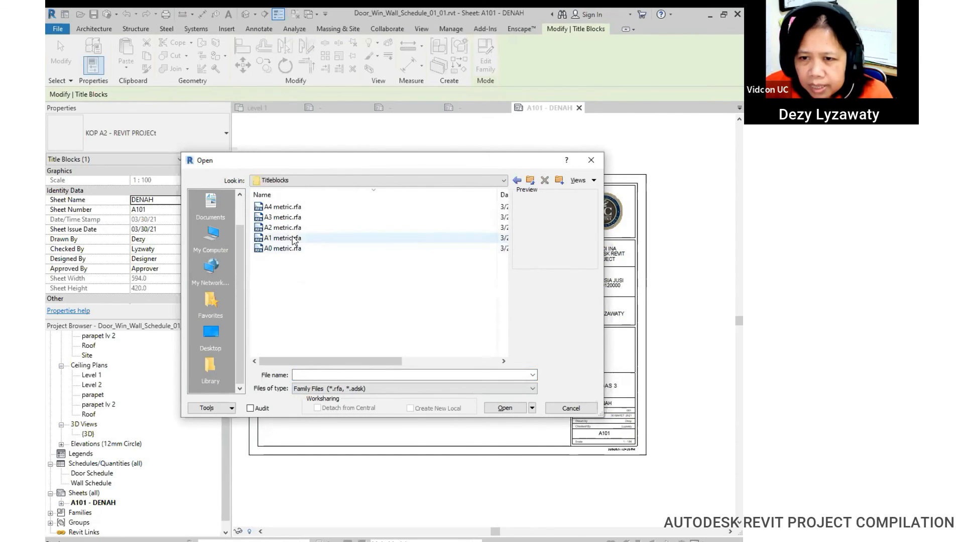
{"action": "left_click", "coordinate": [284, 238]}
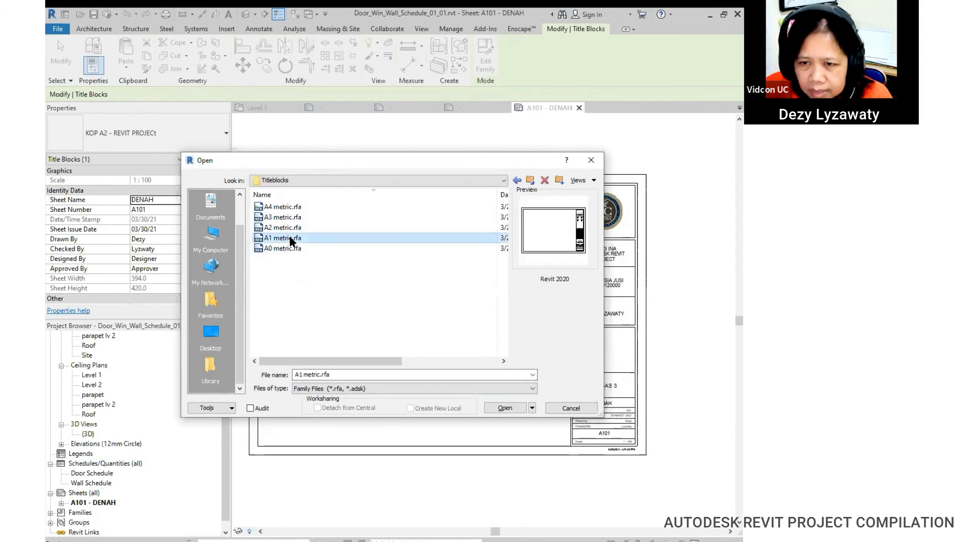
{"action": "left_click", "coordinate": [517, 410]}
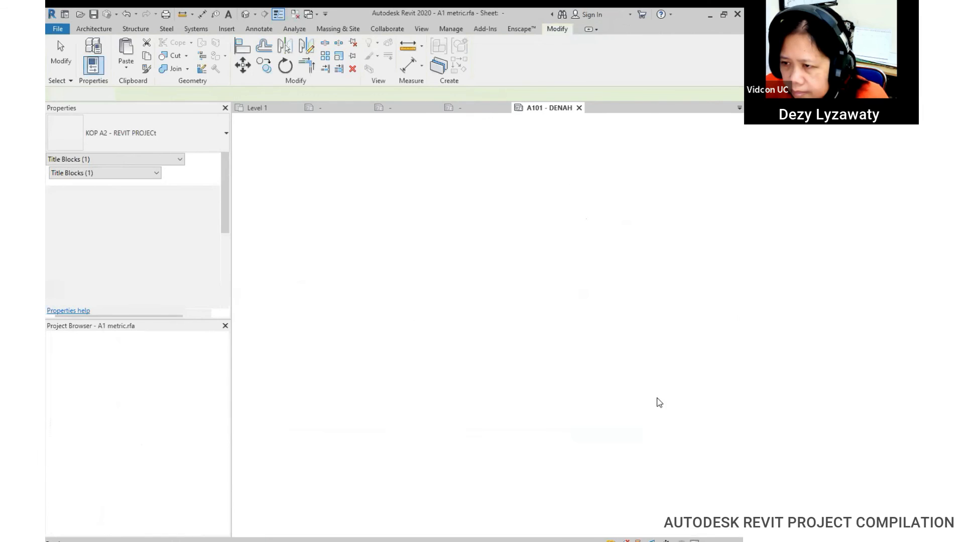
Step: Delete the Autodesk logo, the web-address note and the four Consultant text notes
{"action": "middle_click_drag", "start_coordinate": [661, 264], "coordinate": [509, 273]}
{"action": "scroll", "coordinate": [497, 237], "scroll_direction": "up", "scroll_amount": 2}
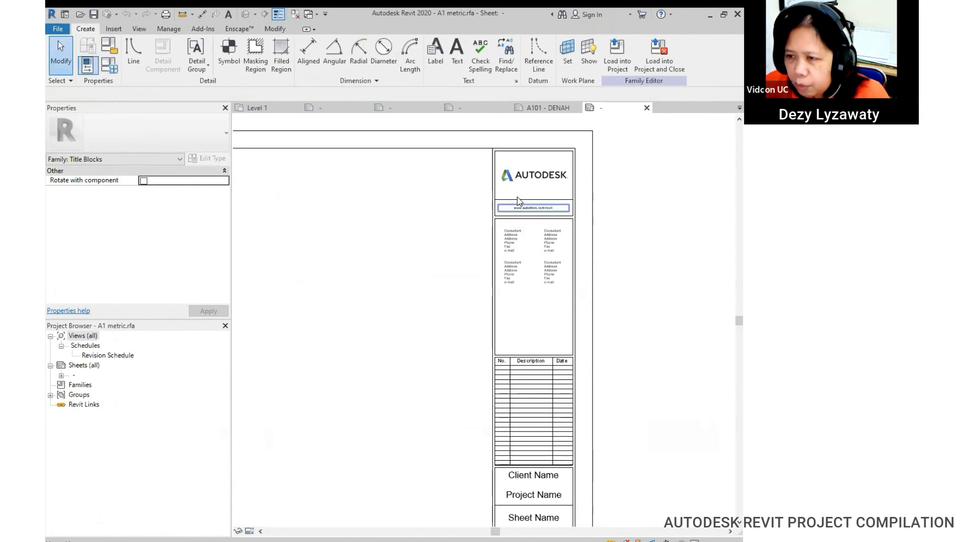
{"action": "left_click", "coordinate": [522, 181]}
{"action": "key", "text": "Delete"}
{"action": "left_click", "coordinate": [548, 208]}
{"action": "key", "text": "Delete"}
{"action": "left_click", "coordinate": [554, 239]}
{"action": "key", "text": "Delete"}
{"action": "left_click", "coordinate": [513, 240]}
{"action": "key", "text": "Delete"}
{"action": "left_click", "coordinate": [513, 271]}
{"action": "key", "text": "Delete"}
{"action": "left_click", "coordinate": [545, 275]}
{"action": "key", "text": "Delete"}
Step: Check that the Project number label uses the Project Number parameter
{"action": "scroll", "coordinate": [605, 304], "scroll_direction": "down", "scroll_amount": 1}
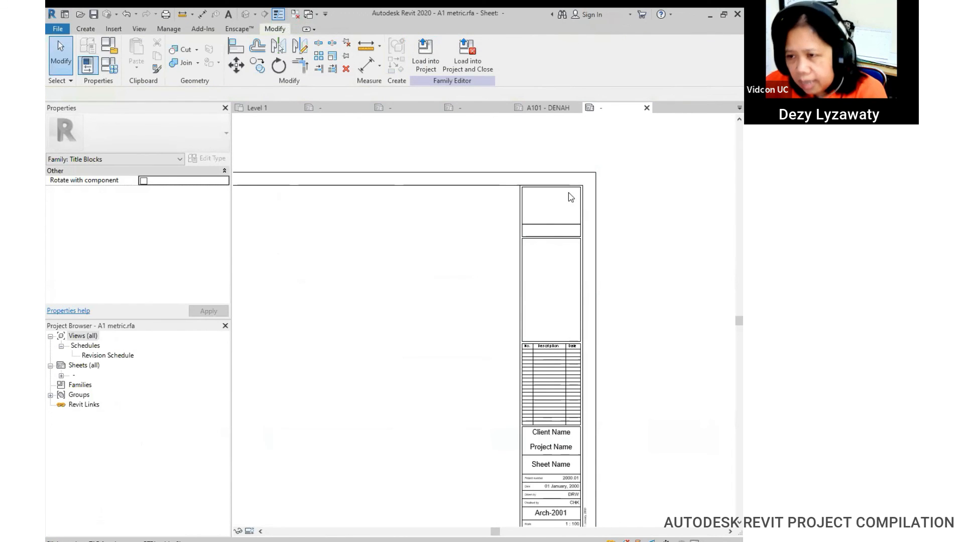
{"action": "middle_click_drag", "start_coordinate": [634, 368], "coordinate": [606, 174]}
{"action": "scroll", "coordinate": [541, 287], "scroll_direction": "up", "scroll_amount": 6}
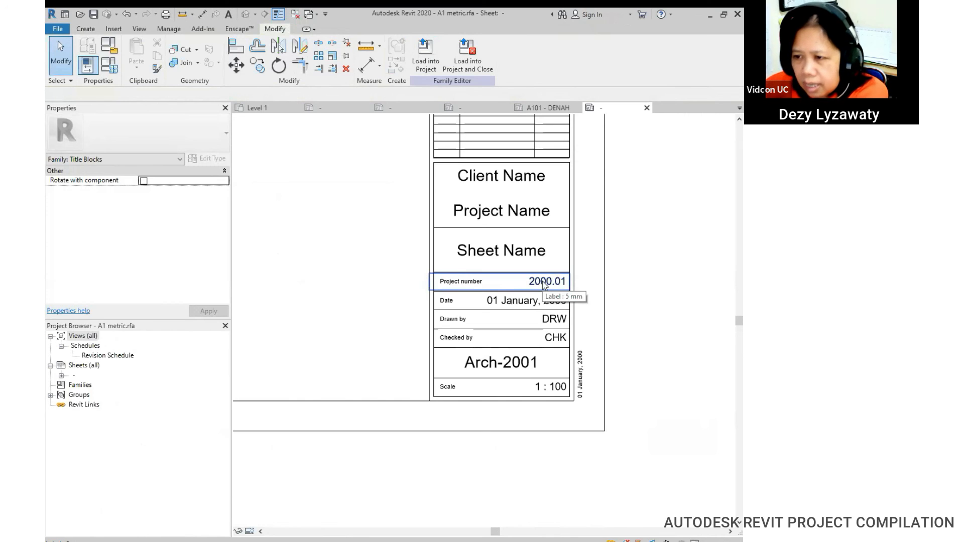
{"action": "left_click", "coordinate": [543, 284]}
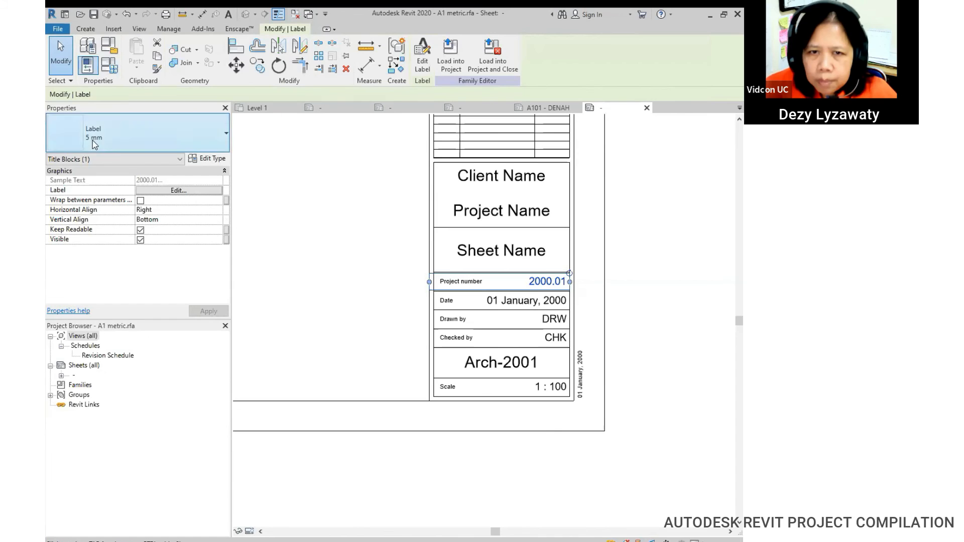
{"action": "left_click", "coordinate": [185, 194]}
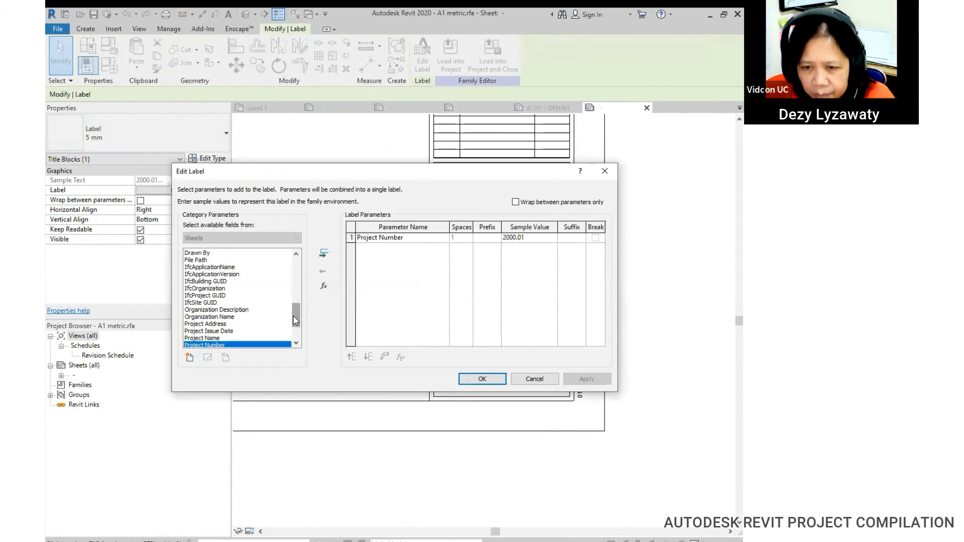
{"action": "scroll", "coordinate": [294, 321], "scroll_direction": "down", "scroll_amount": 2}
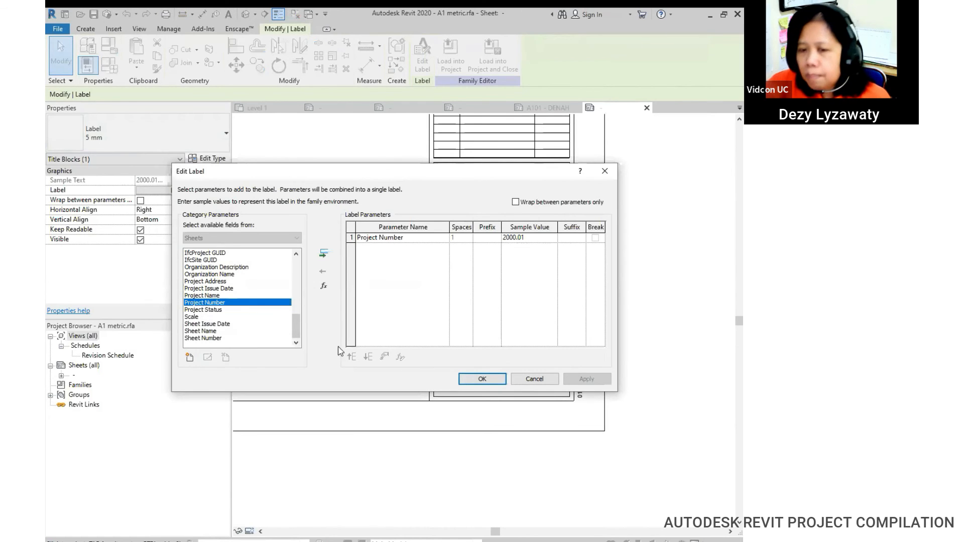
{"action": "left_click", "coordinate": [481, 381]}
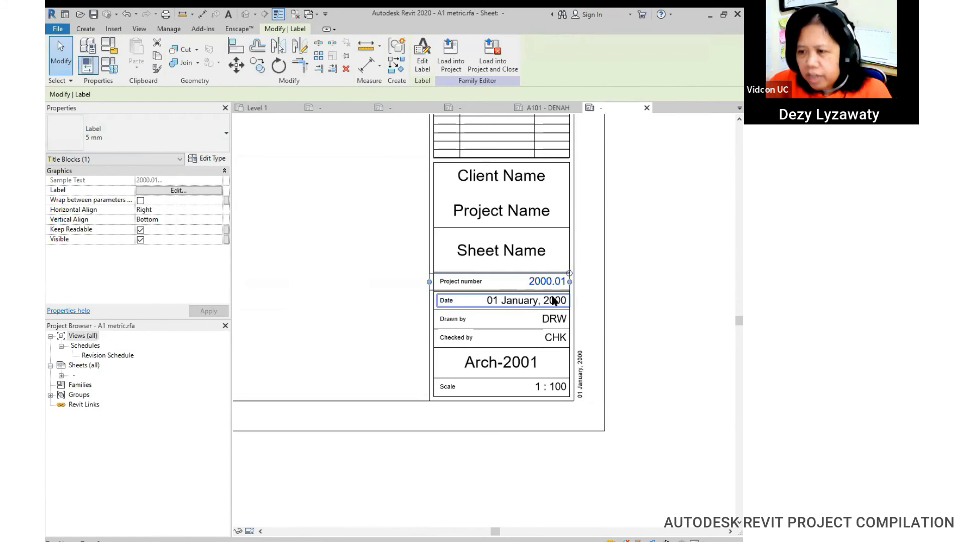
Step: Check that the Drawn by label uses the Drawn By parameter, then view the whole sheet
{"action": "left_click", "coordinate": [554, 302]}
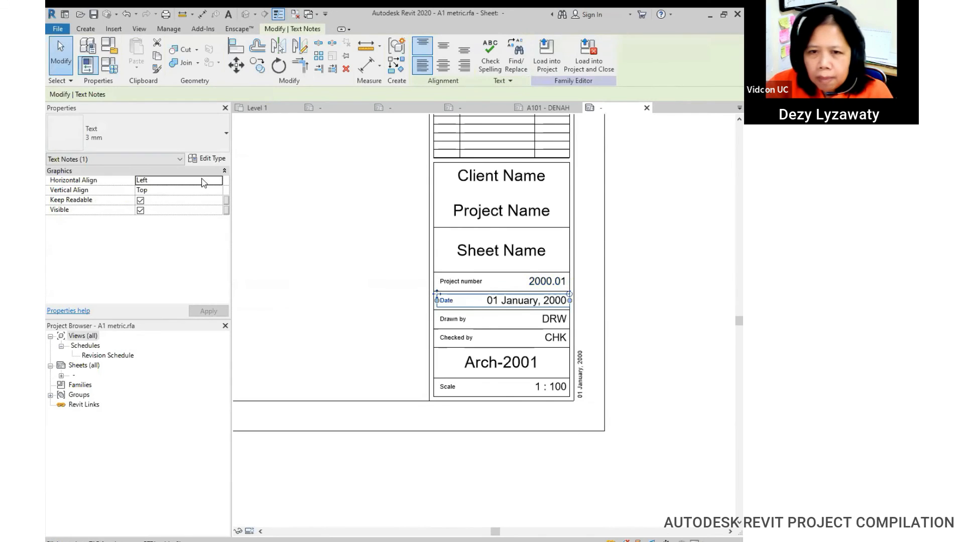
{"action": "left_click", "coordinate": [636, 344]}
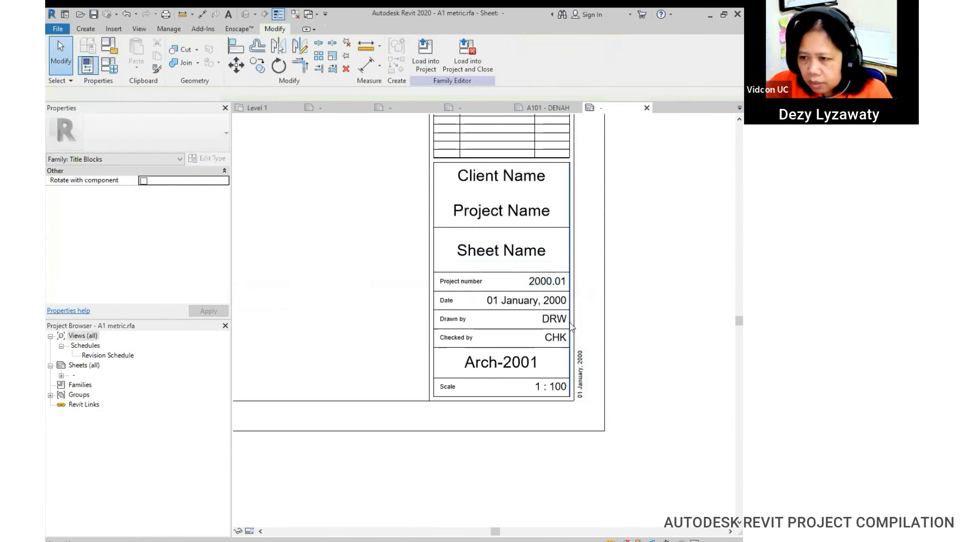
{"action": "left_click", "coordinate": [557, 320]}
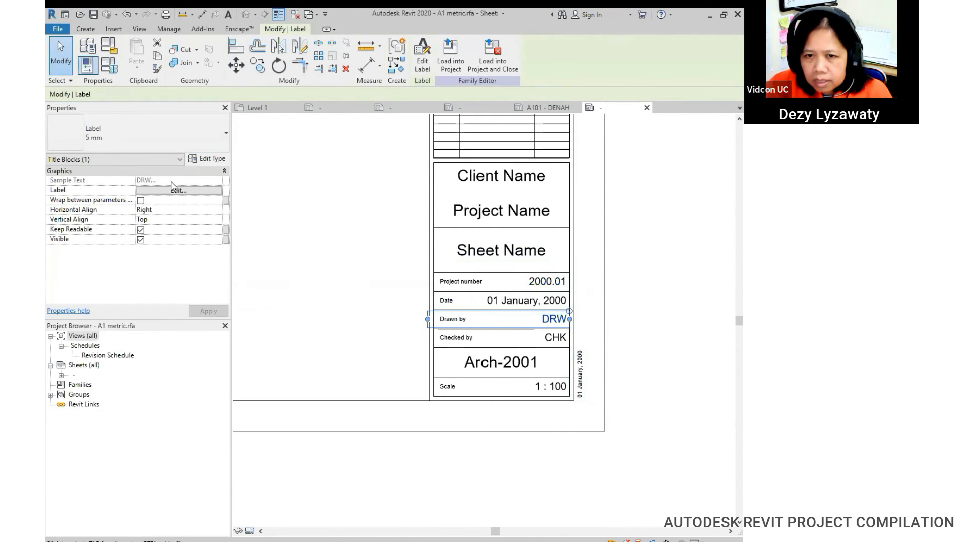
{"action": "left_click", "coordinate": [193, 192]}
{"action": "scroll", "coordinate": [260, 301], "scroll_direction": "down", "scroll_amount": 6}
{"action": "left_click", "coordinate": [210, 271]}
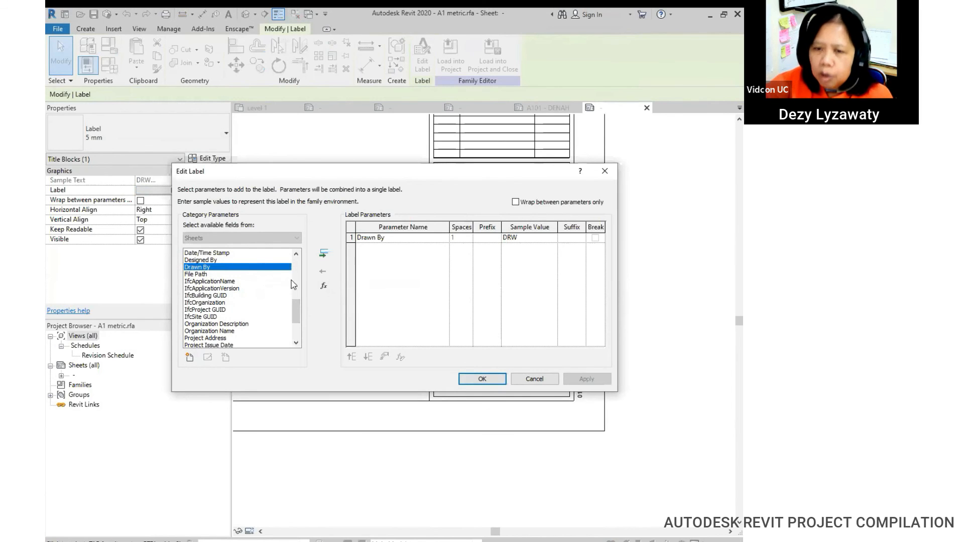
{"action": "left_click", "coordinate": [489, 383]}
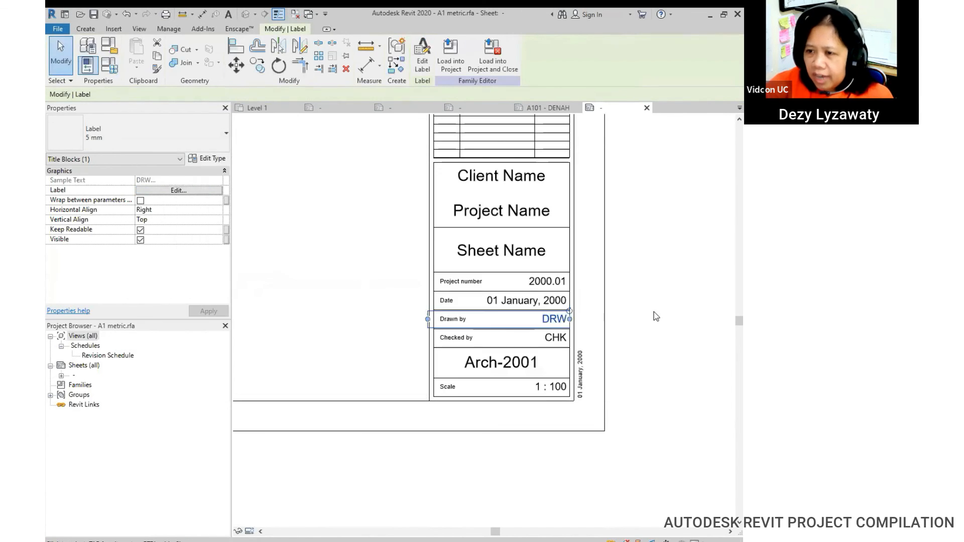
{"action": "left_click", "coordinate": [654, 317]}
{"action": "scroll", "coordinate": [610, 289], "scroll_direction": "down", "scroll_amount": 4}
{"action": "middle_click_drag", "start_coordinate": [585, 304], "coordinate": [581, 471]}
{"action": "scroll", "coordinate": [560, 309], "scroll_direction": "down", "scroll_amount": 3}
{"action": "middle_click_drag", "start_coordinate": [561, 277], "coordinate": [613, 260]}
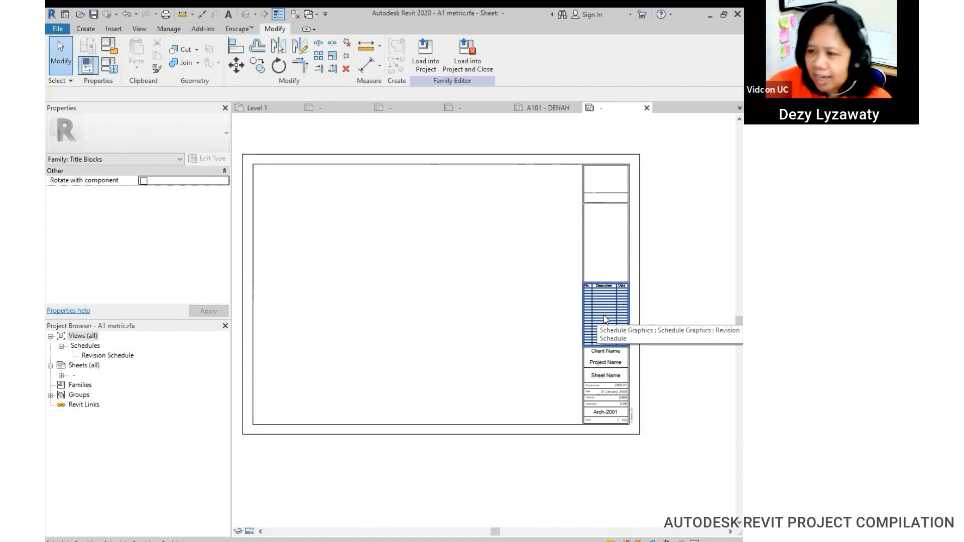
{"action": "middle_click_drag", "start_coordinate": [605, 318], "coordinate": [617, 334]}
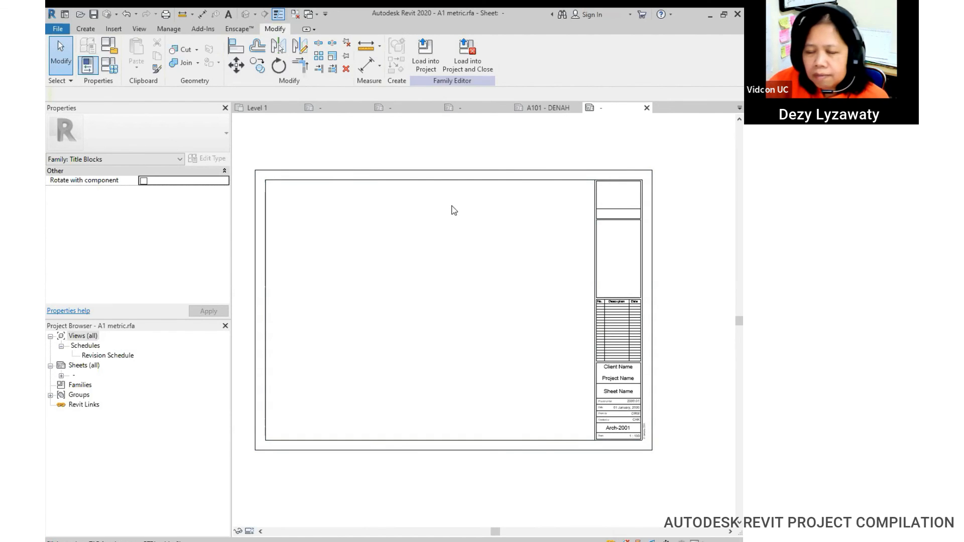
{"action": "mouse_move", "coordinate": [603, 268]}
{"action": "middle_mouse_down"}
{"action": "mouse_move", "coordinate": [582, 250]}
{"action": "mouse_move", "coordinate": [604, 267]}
{"action": "middle_mouse_up"}
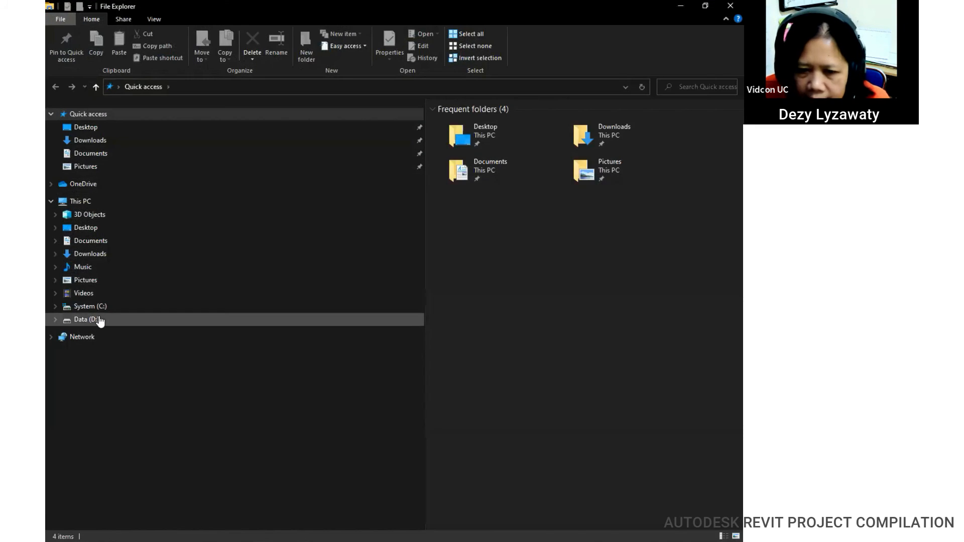
Step: Open the Data (D:) drive in File Explorer
{"action": "left_click", "coordinate": [362, 324]}
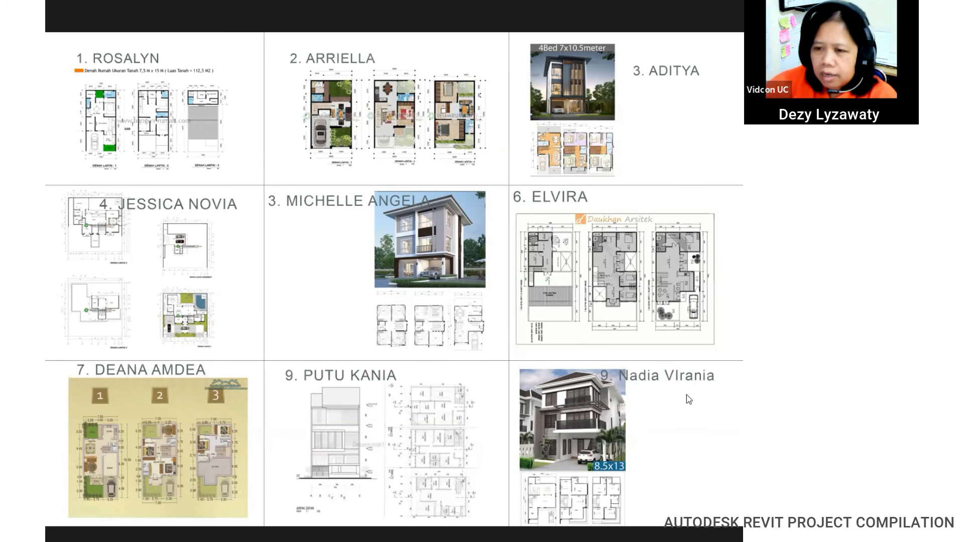
{"action": "left_click", "coordinate": [442, 245]}
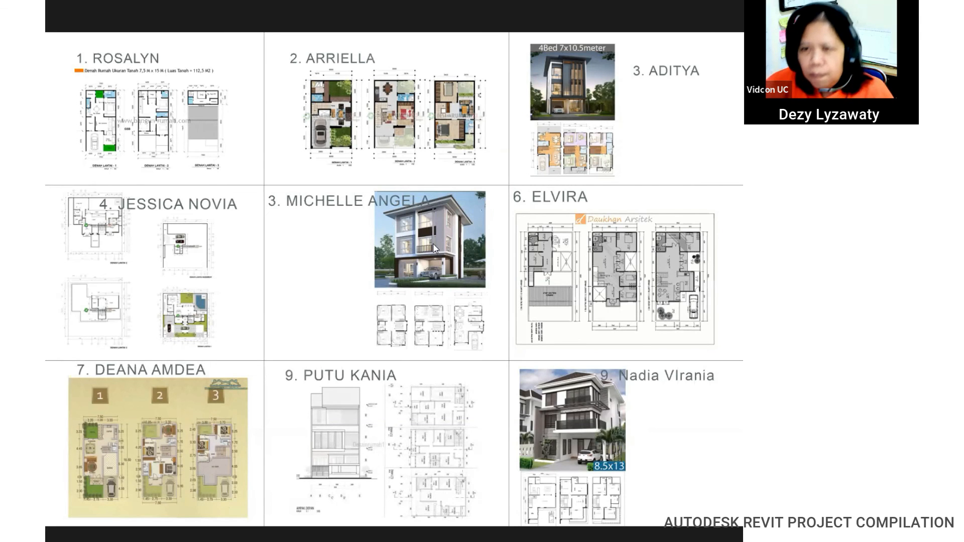
{"action": "left_click", "coordinate": [112, 133]}
{"action": "left_click", "coordinate": [182, 146]}
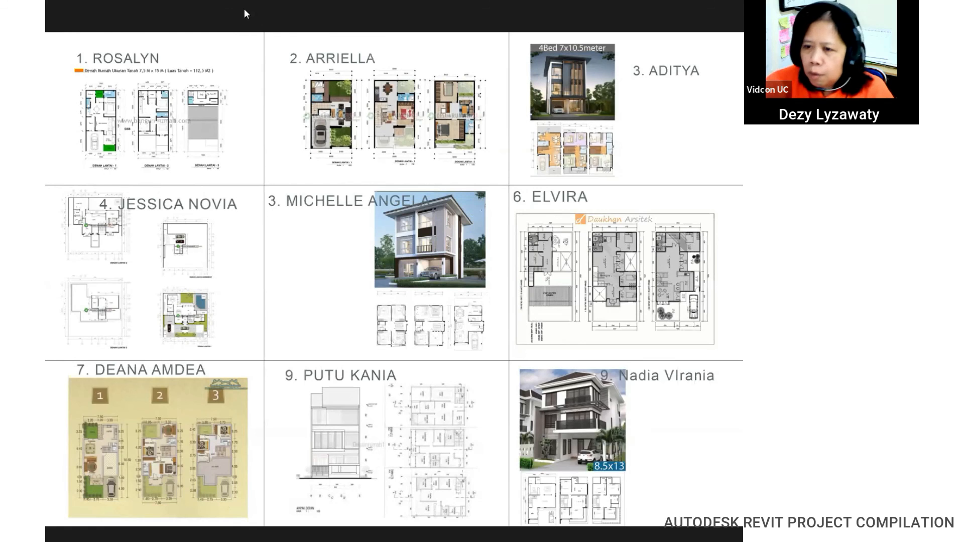
{"action": "left_click", "coordinate": [470, 270]}
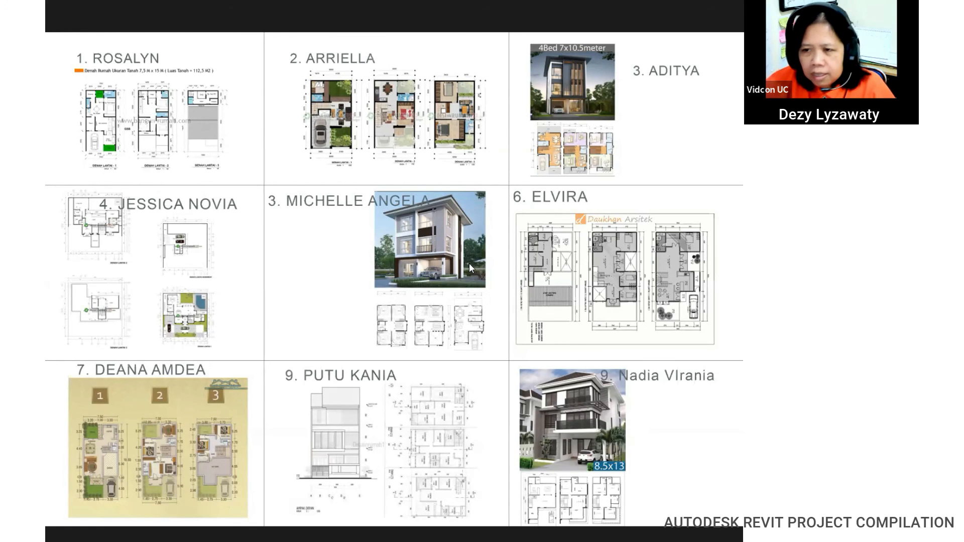